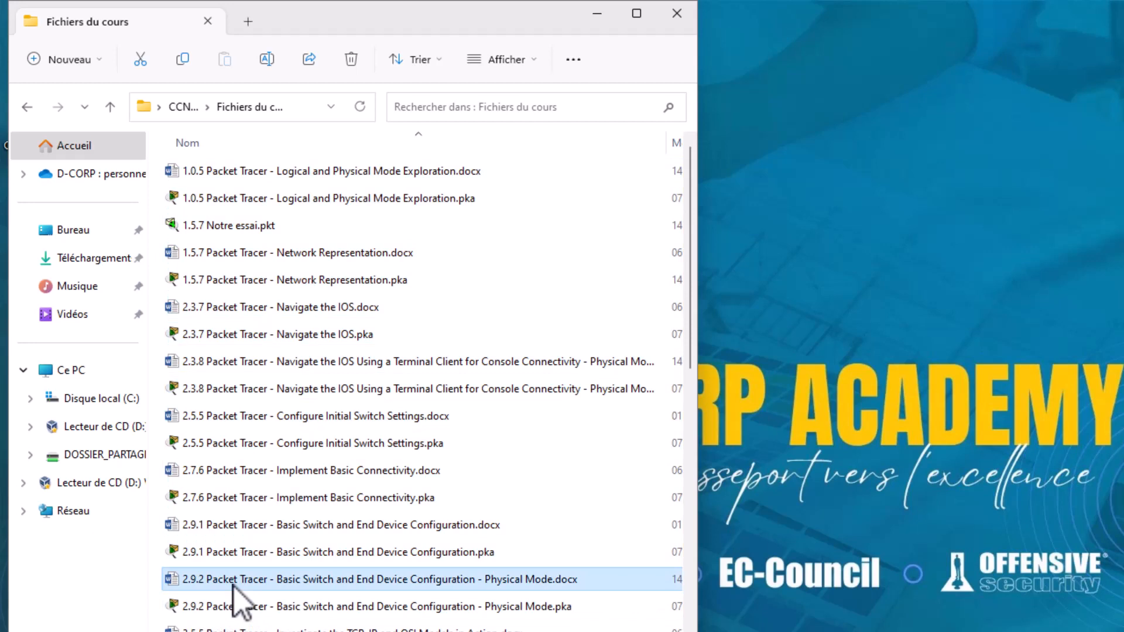
- View the 2.9.2 instructions document, then open the 2.9.2 Physical Mode .pka activity in Packet Tracer
double_click(233, 580)
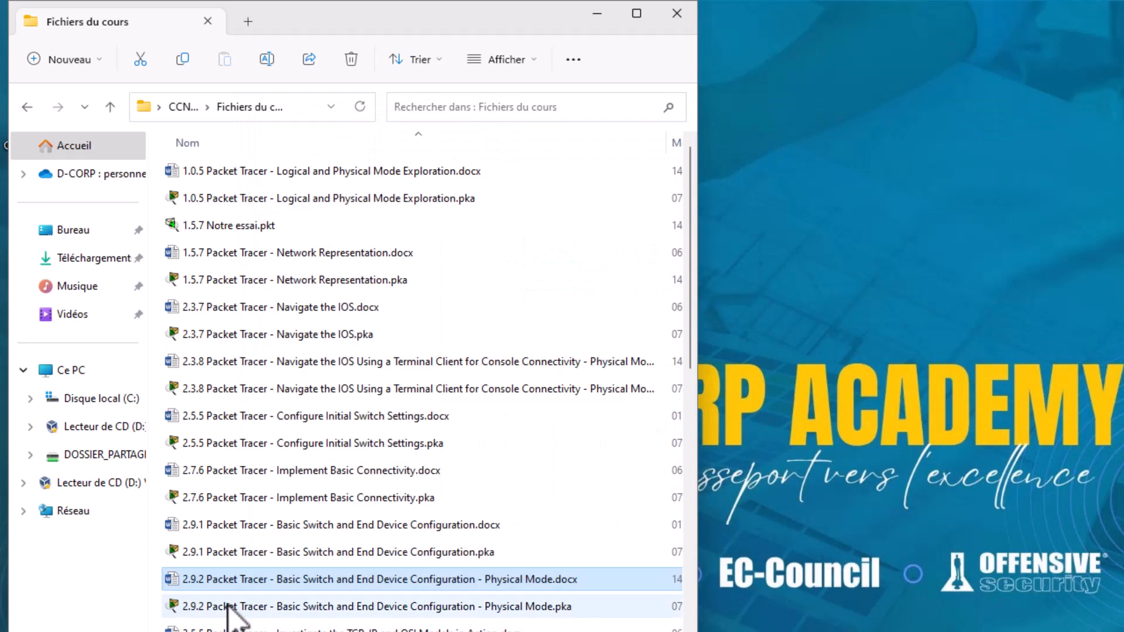
left_click(228, 607)
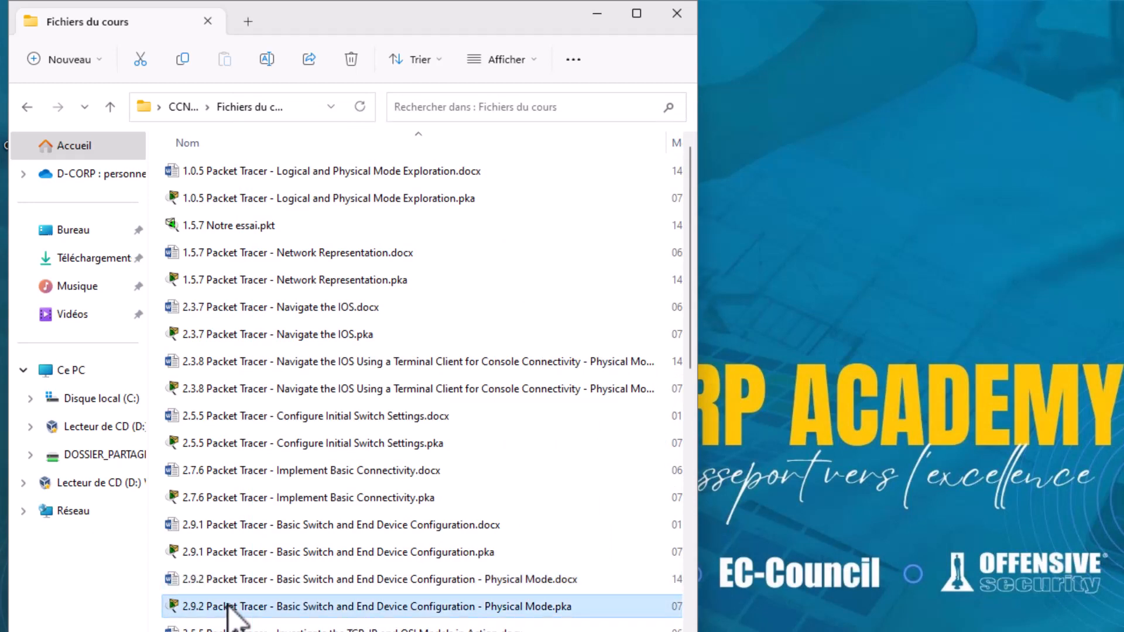
double_click(228, 607)
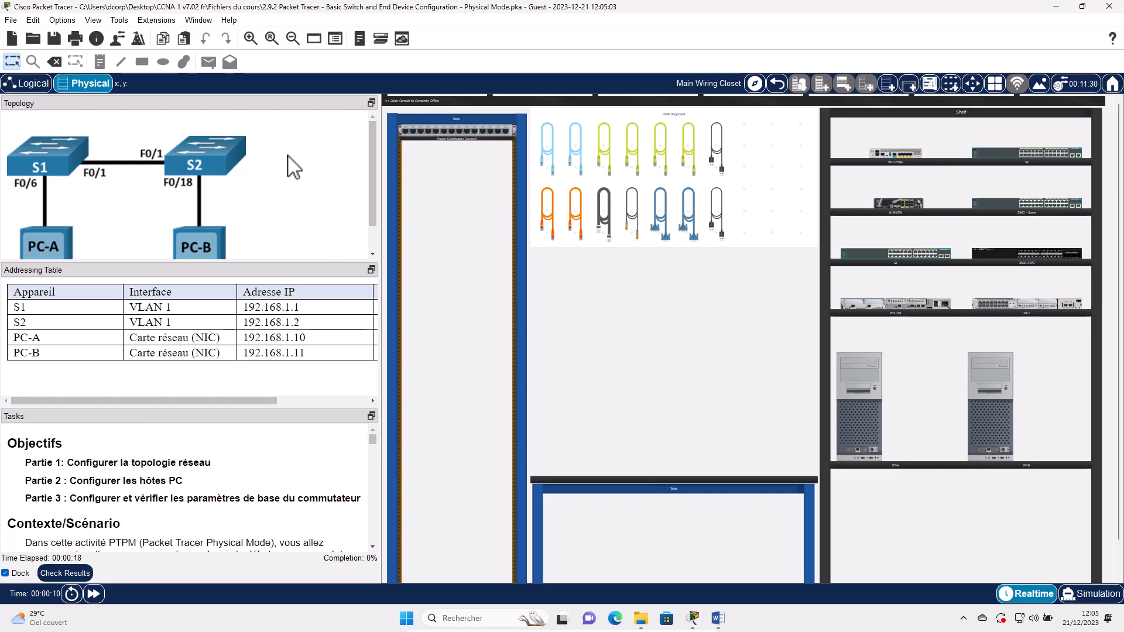
- Scroll the Topology panel and Addressing Table right to reveal the Masque de sous-réseau column
scroll(294, 168, "down", 1)
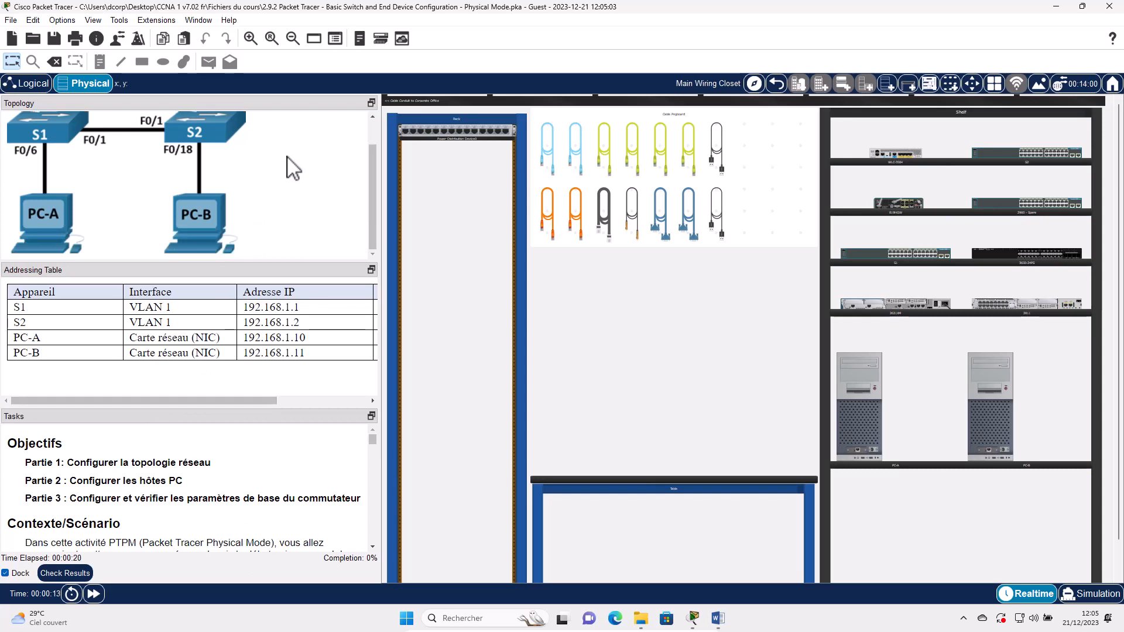
scroll(294, 168, "up", 1)
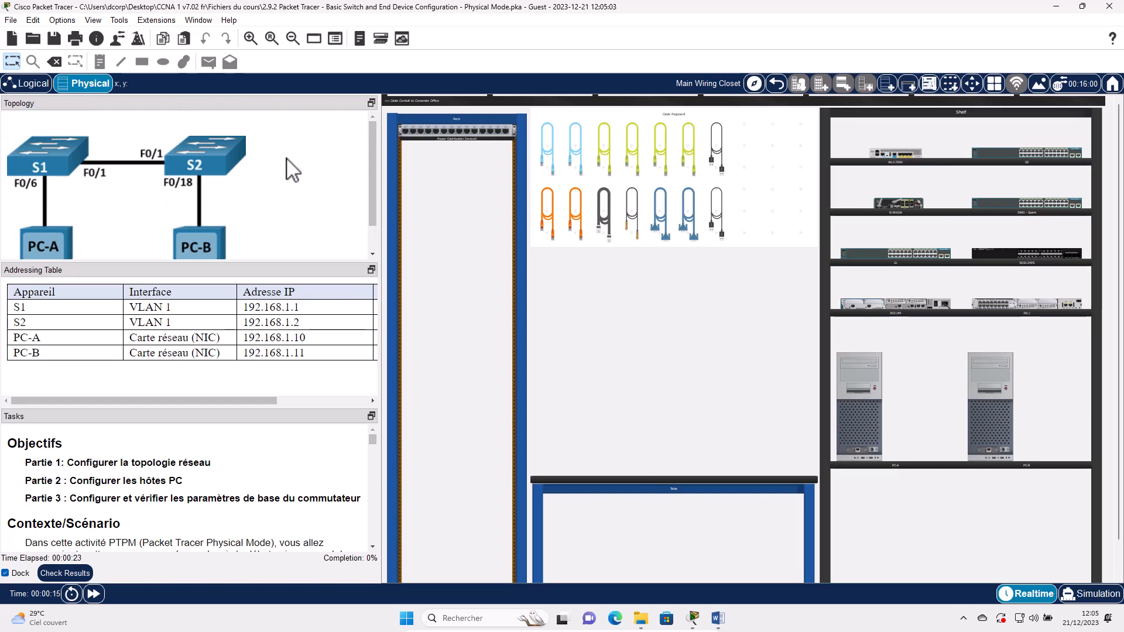
scroll(293, 170, "down", 1)
scroll(293, 170, "up", 1)
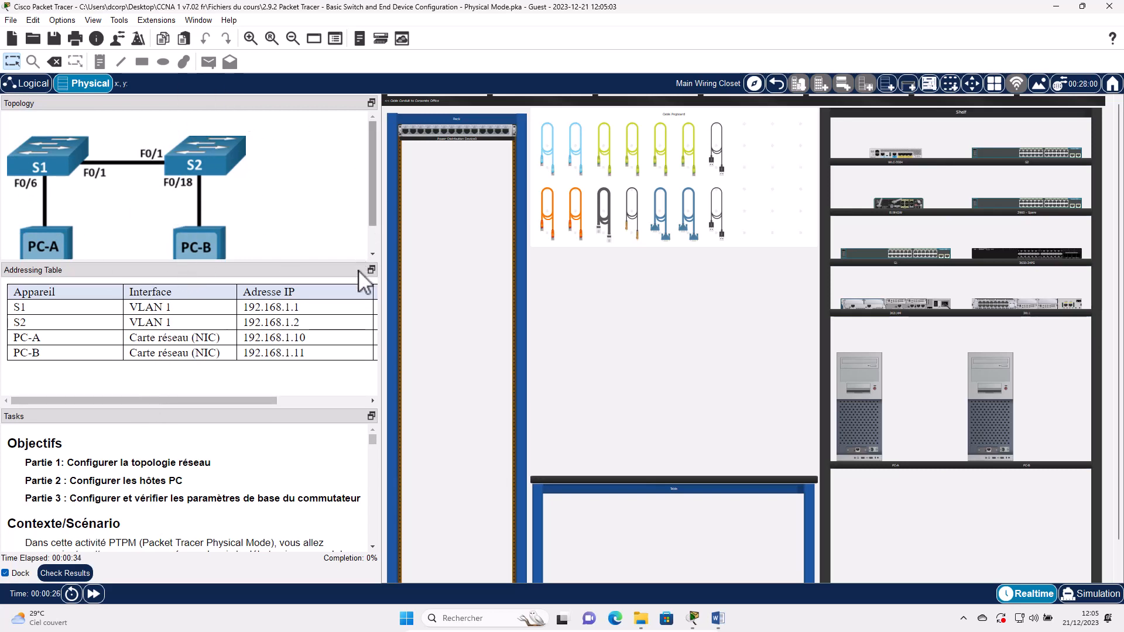
scroll(371, 217, "down", 2)
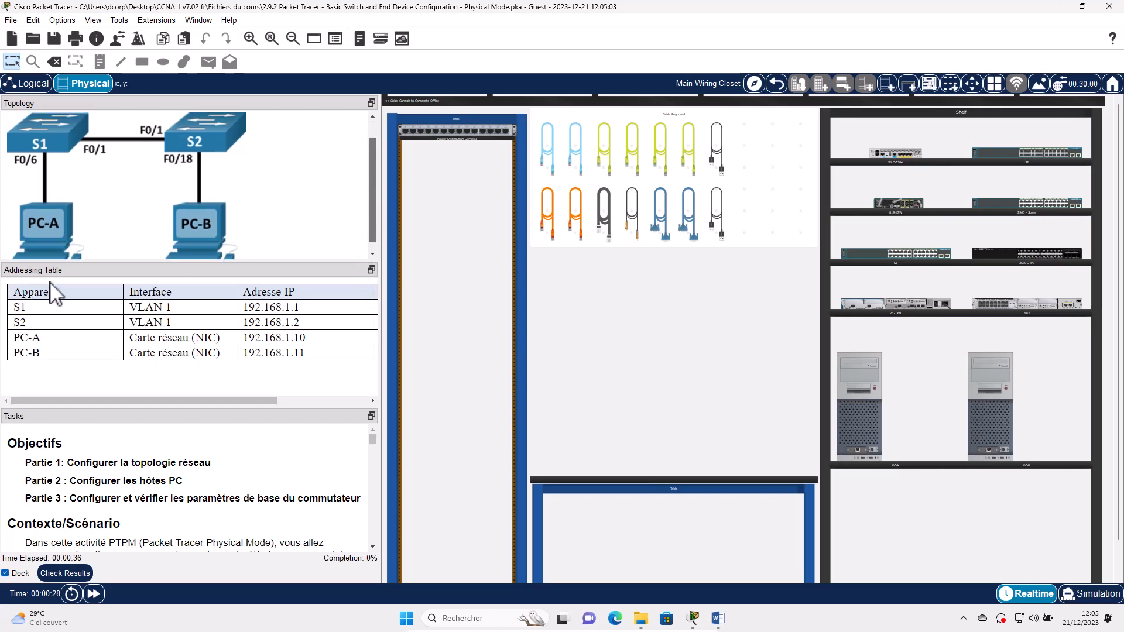
left_click_drag(50, 284, 80, 329)
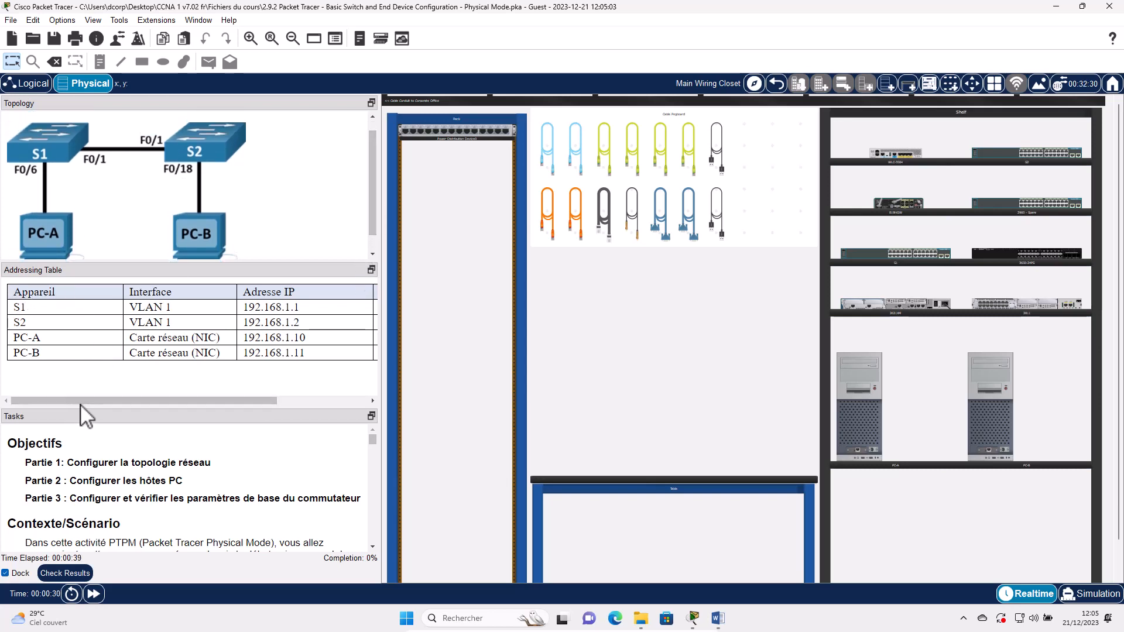
scroll(69, 396, "right", 2)
scroll(69, 396, "left", 2)
left_click_drag(156, 406, 197, 381)
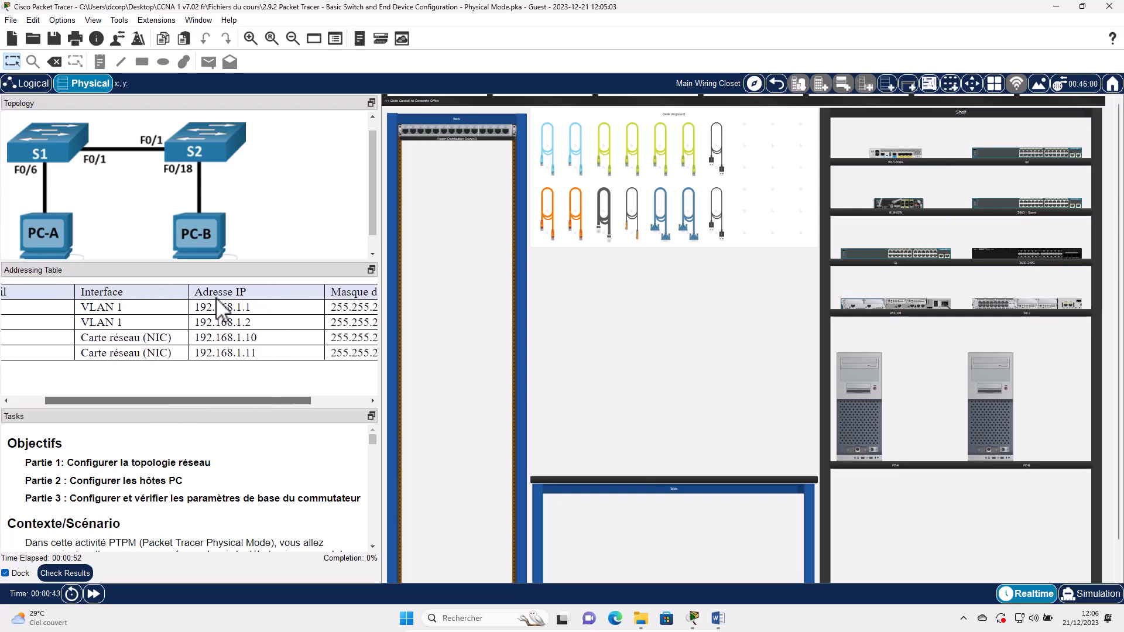
left_click_drag(216, 299, 216, 295)
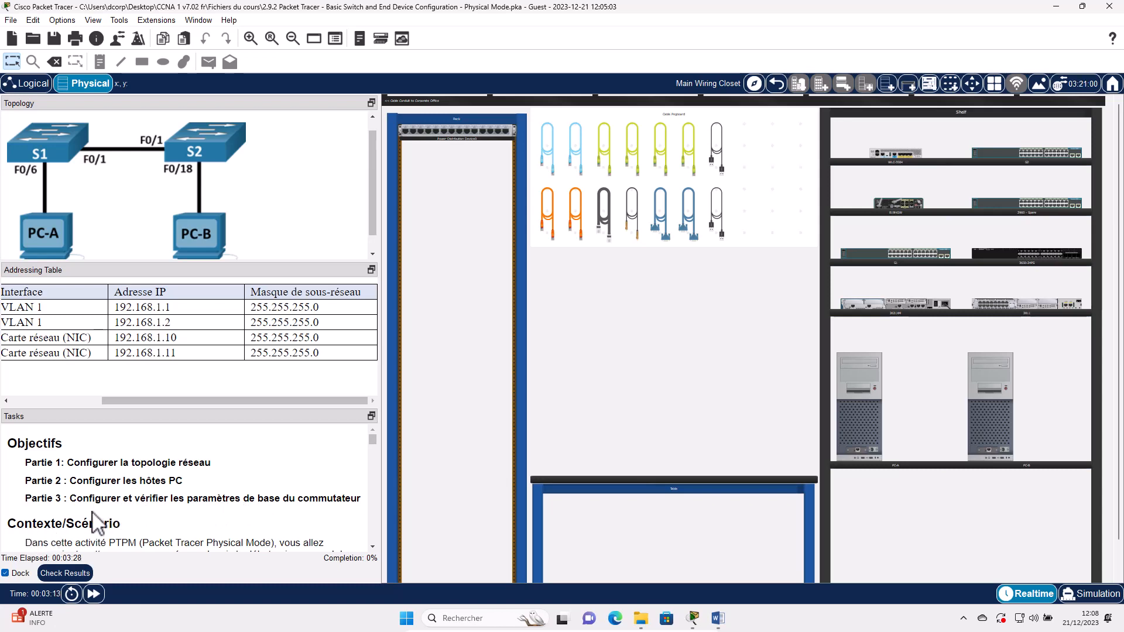
- Scroll the Tasks panel past Contexte/Scénario down to Partie 1 : Configurer la topologie du réseau
scroll(96, 519, "down", 1)
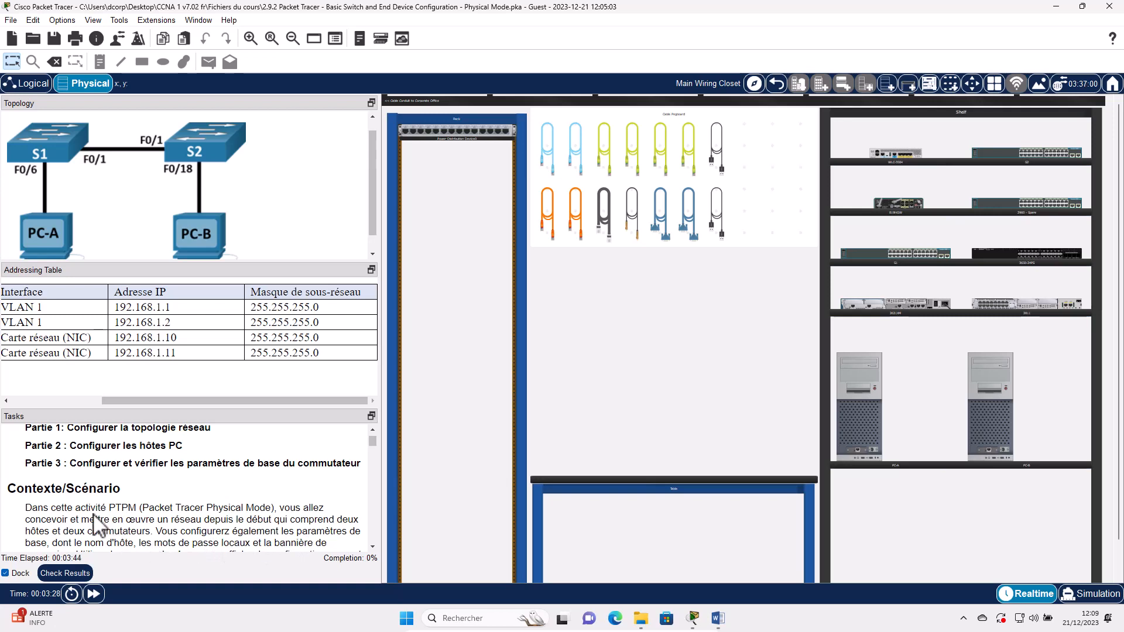
scroll(103, 509, "down", 1)
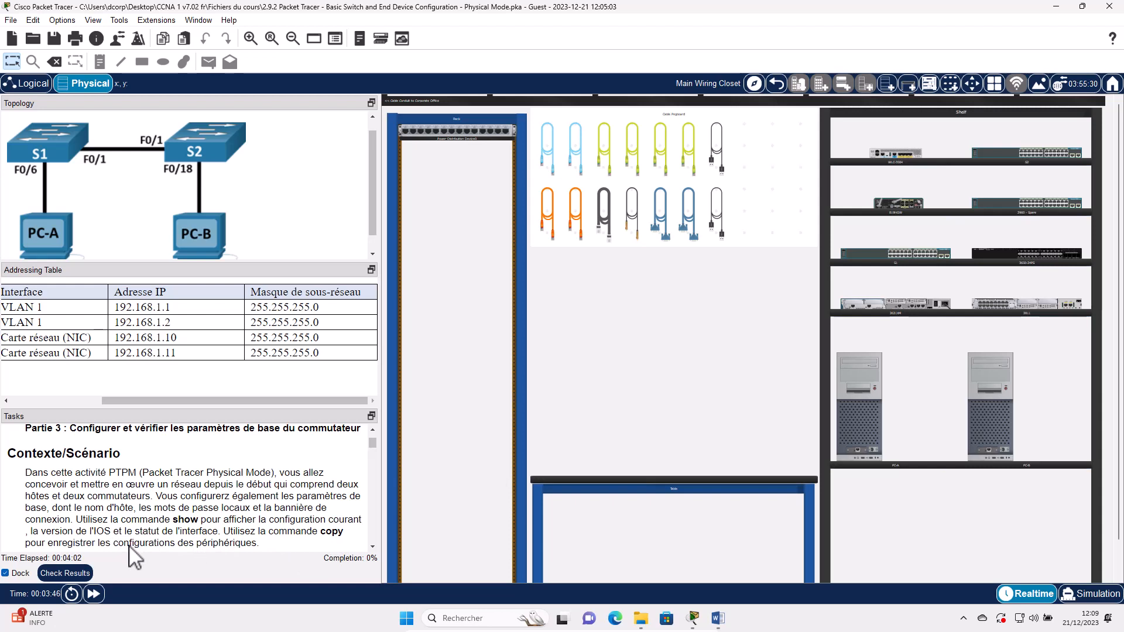
scroll(129, 541, "down", 1)
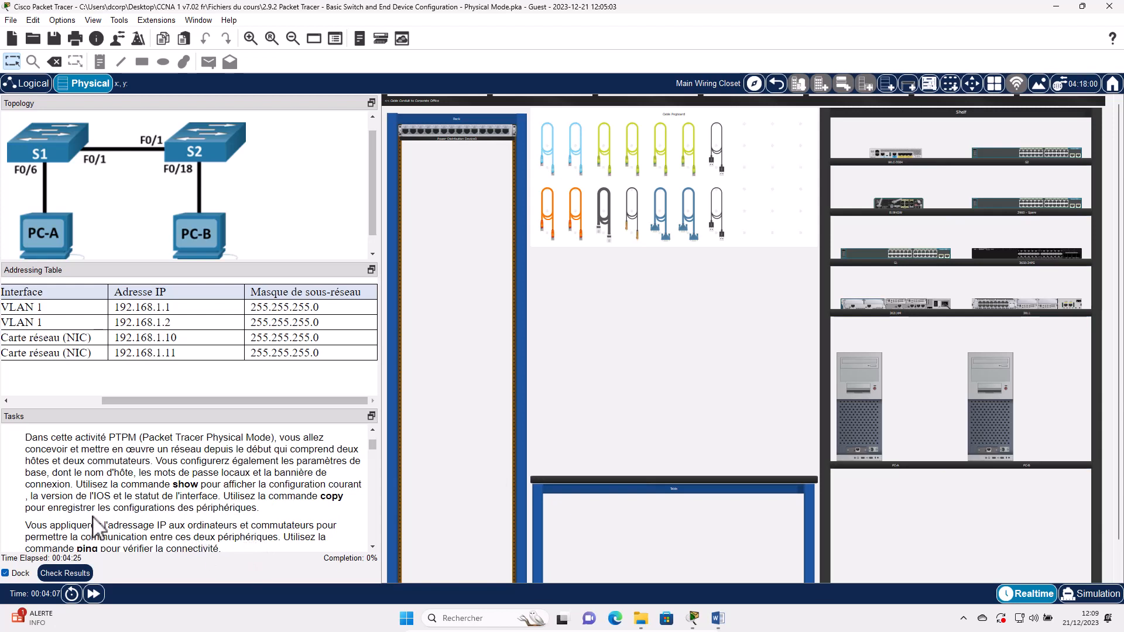
scroll(99, 529, "down", 1)
scroll(129, 515, "down", 1)
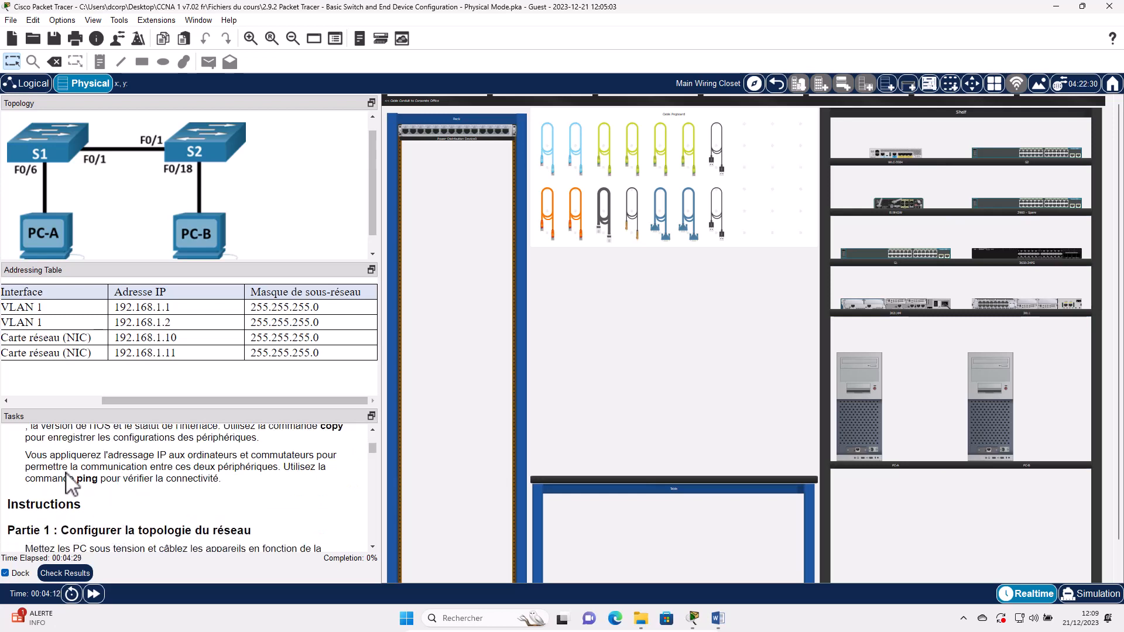
scroll(73, 486, "down", 2)
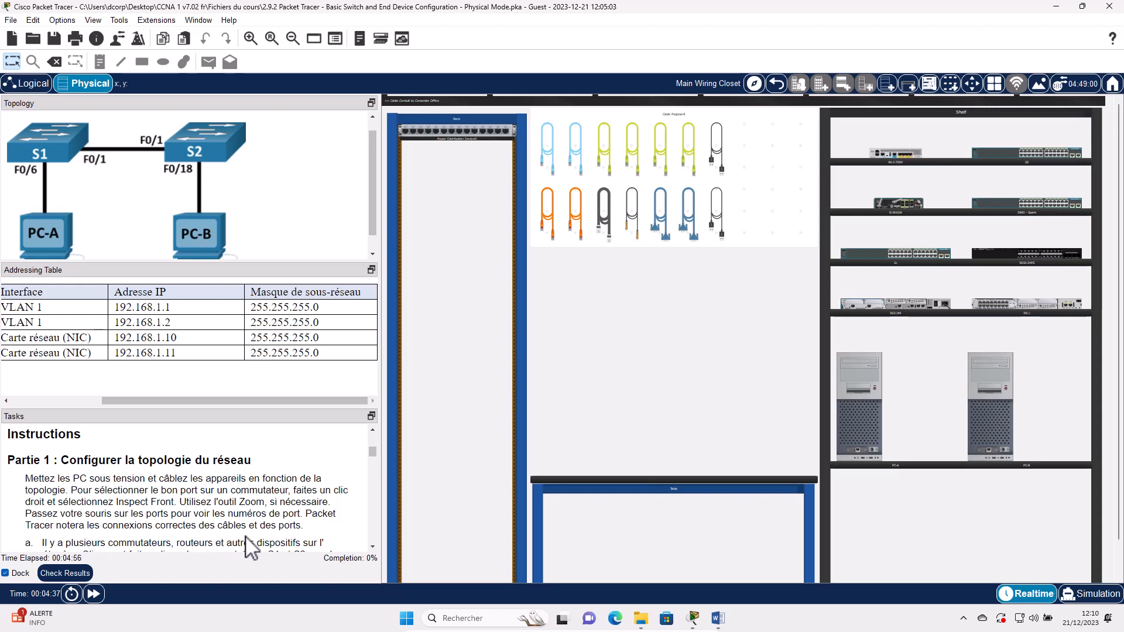
scroll(181, 523, "down", 1)
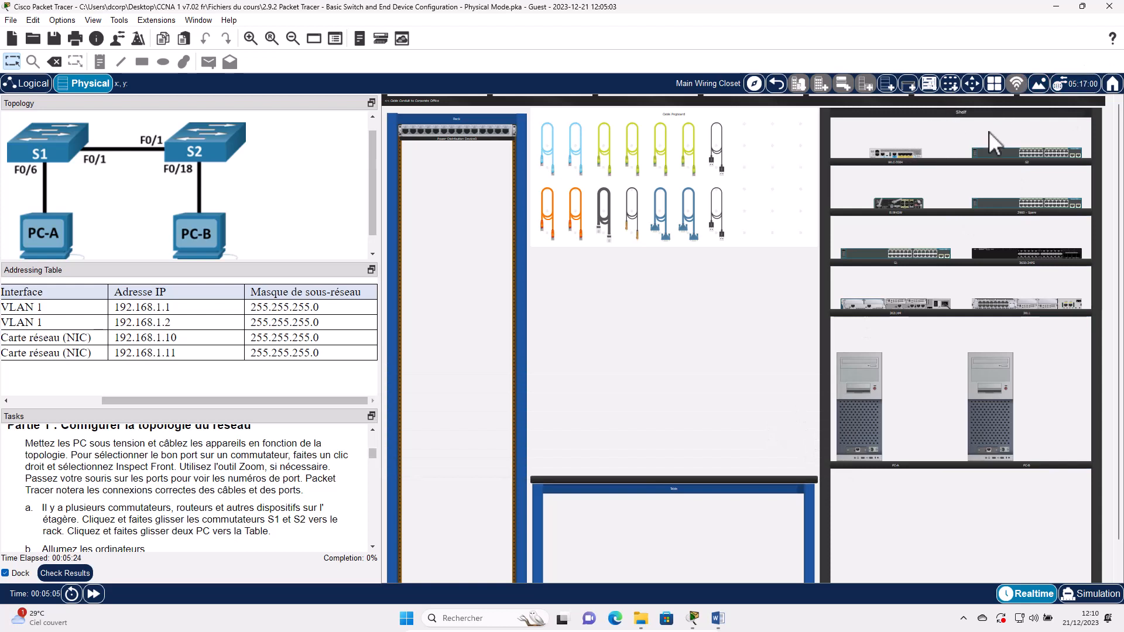
left_click(250, 39)
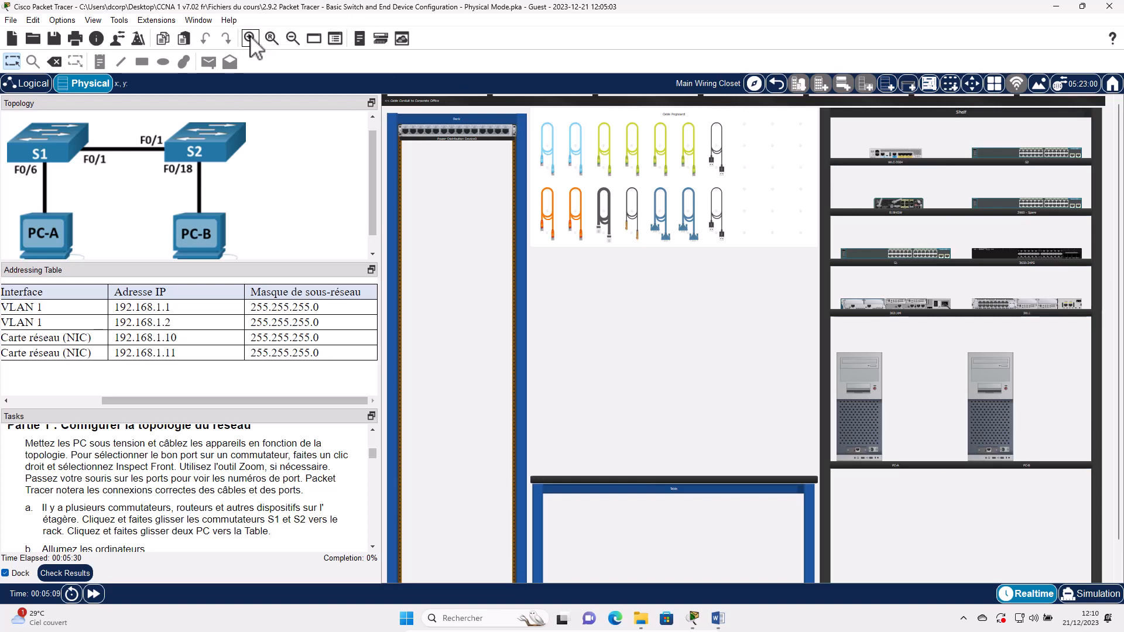
left_click(564, 532)
left_click_drag(573, 578, 880, 494)
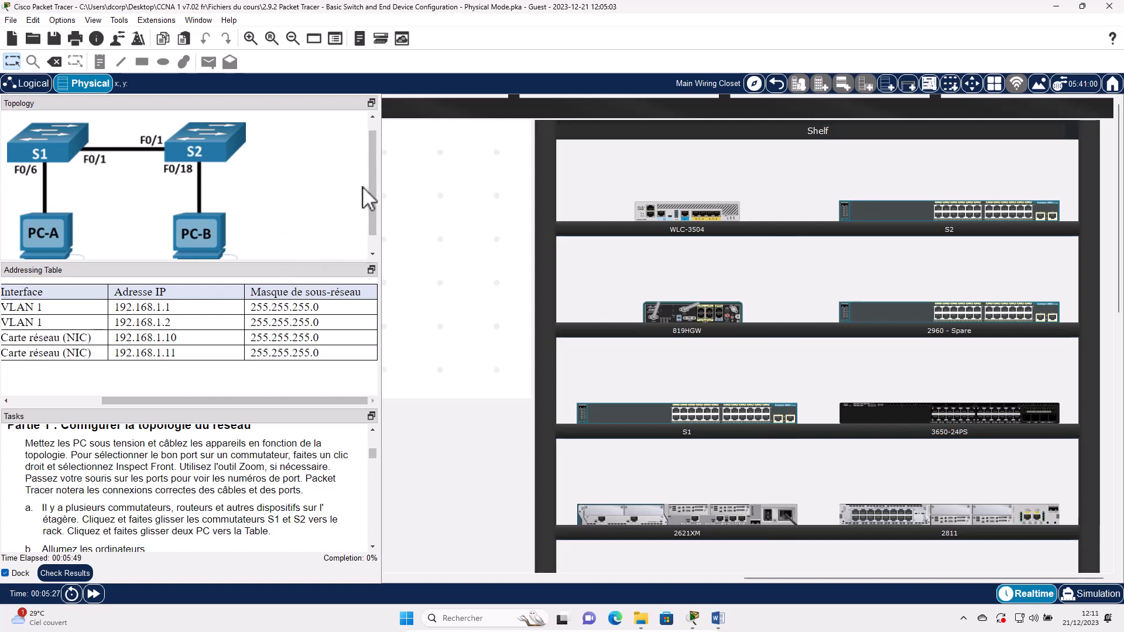
left_click_drag(369, 197, 434, 170)
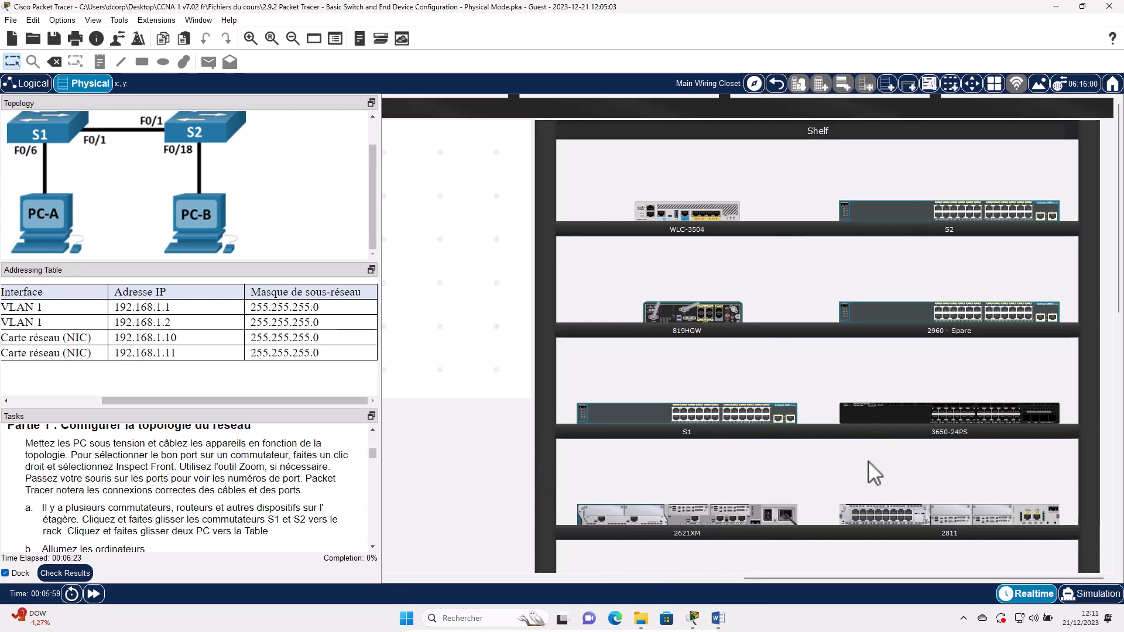
scroll(869, 458, "down", 5)
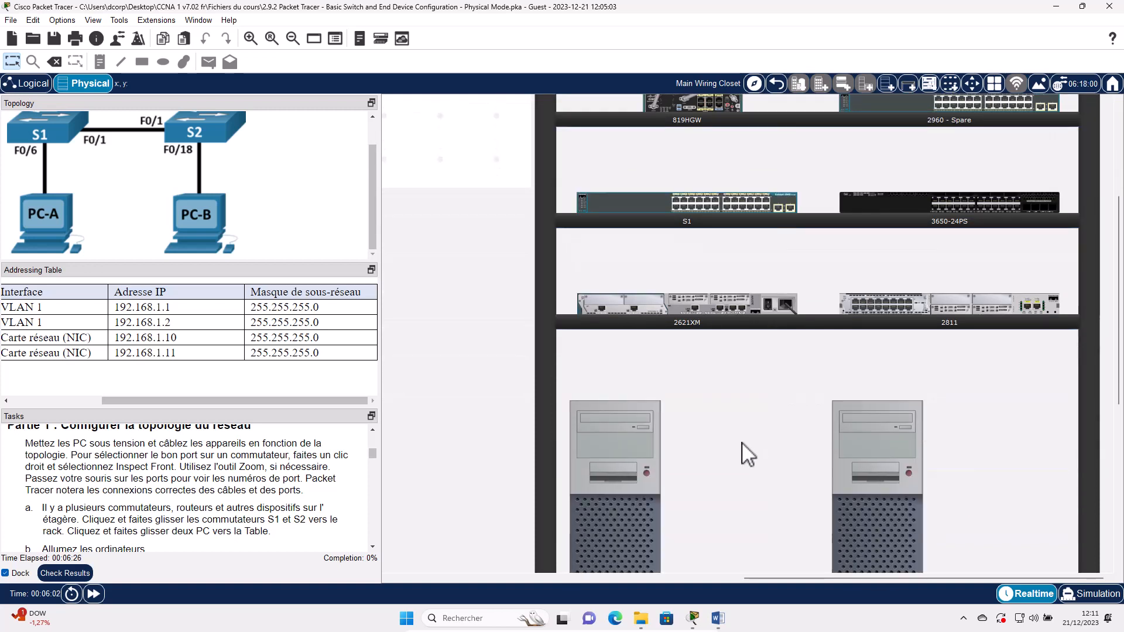
scroll(643, 410, "down", 1)
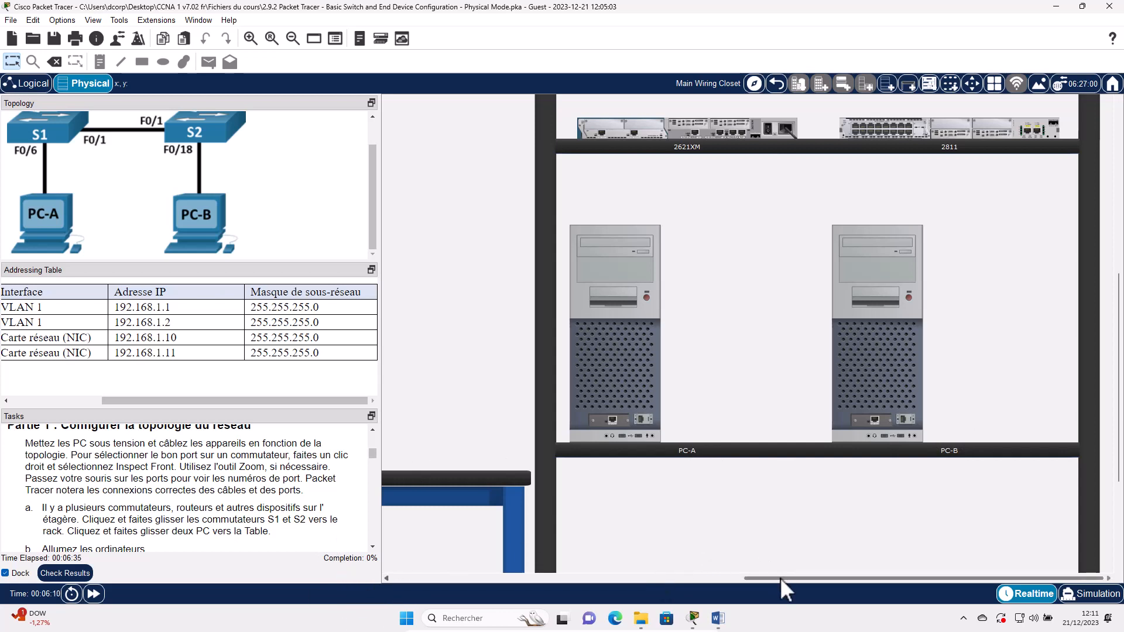
left_click(454, 578)
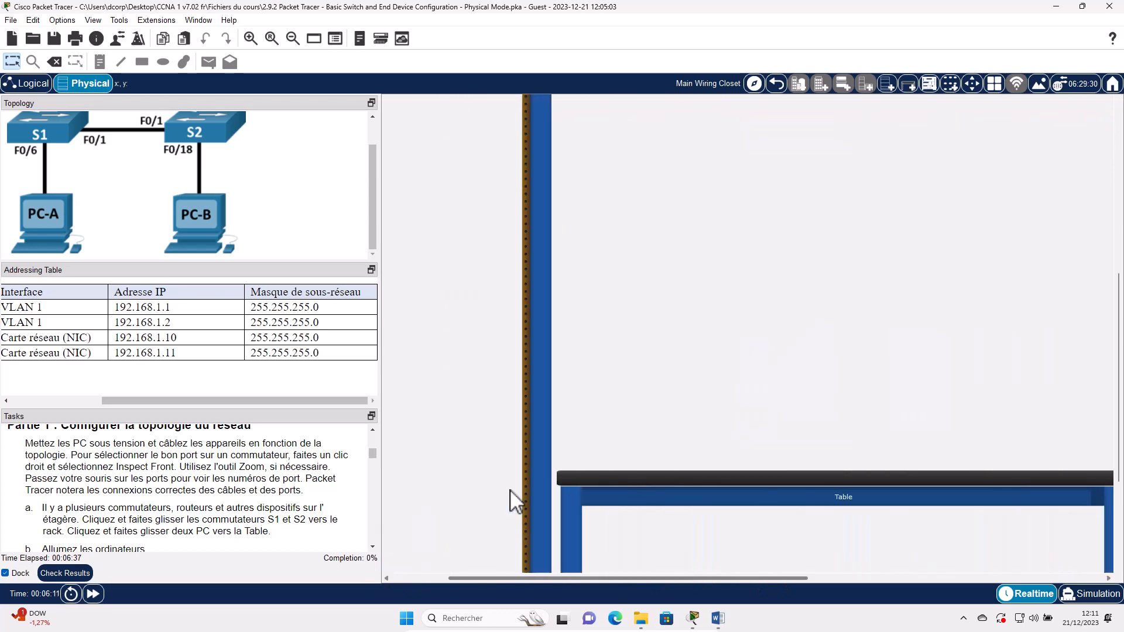
scroll(539, 226, "up", 5)
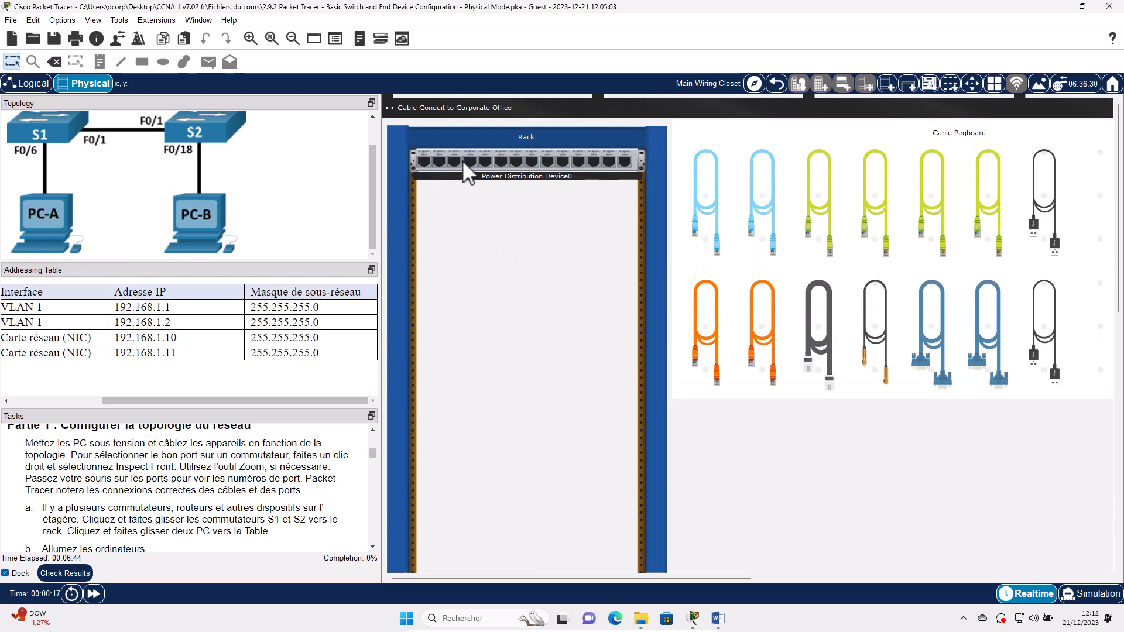
left_click_drag(541, 572, 643, 578)
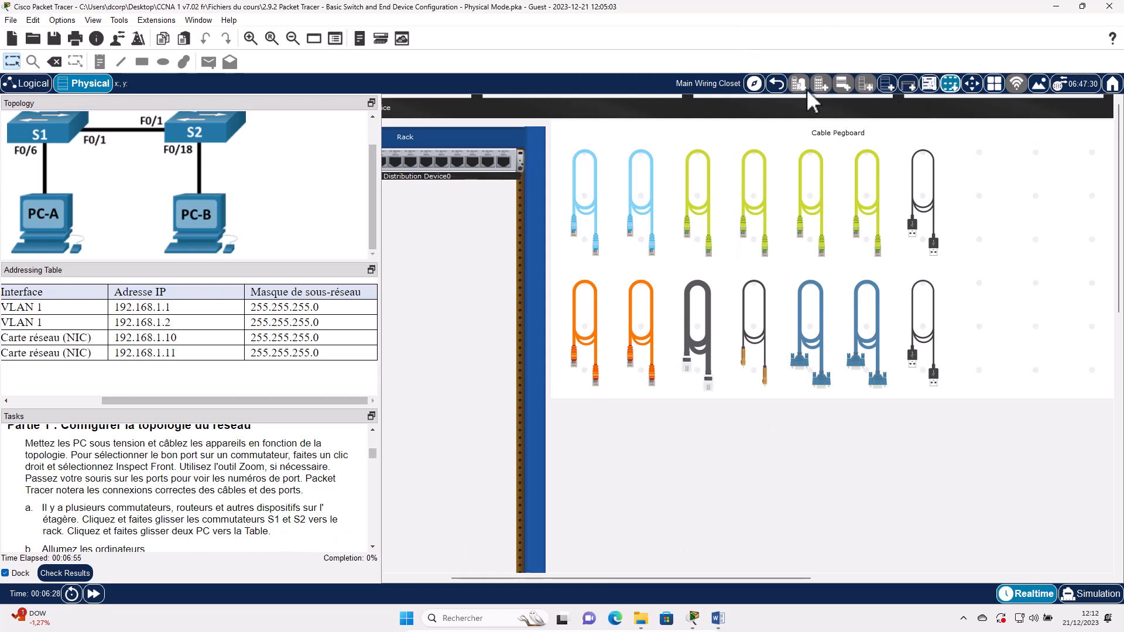
left_click(293, 41)
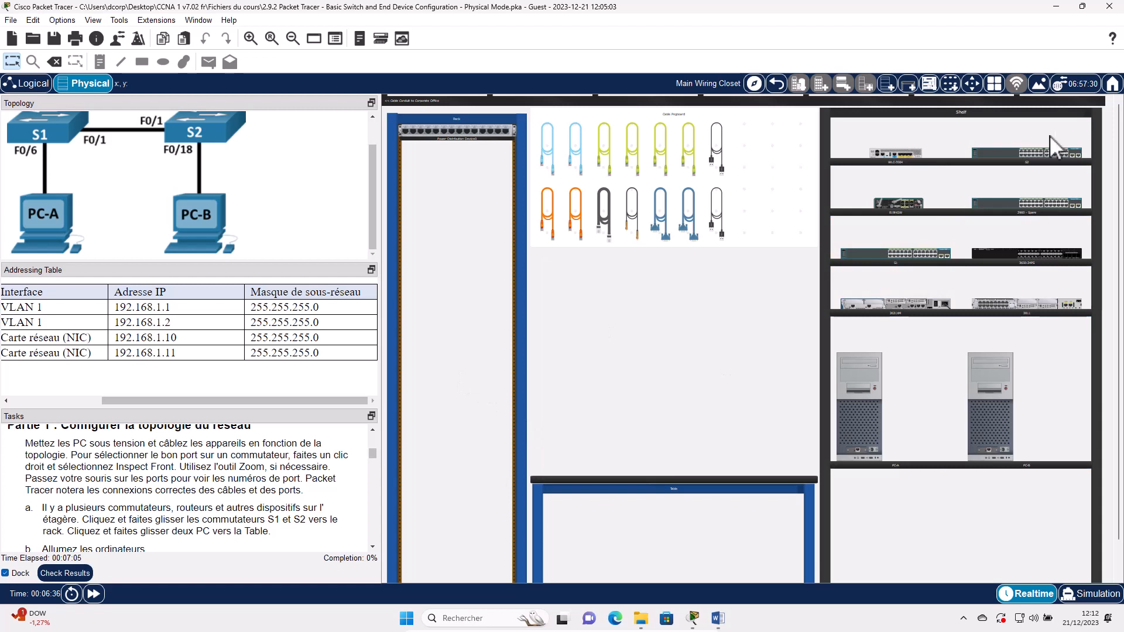
left_click_drag(1004, 151, 429, 394)
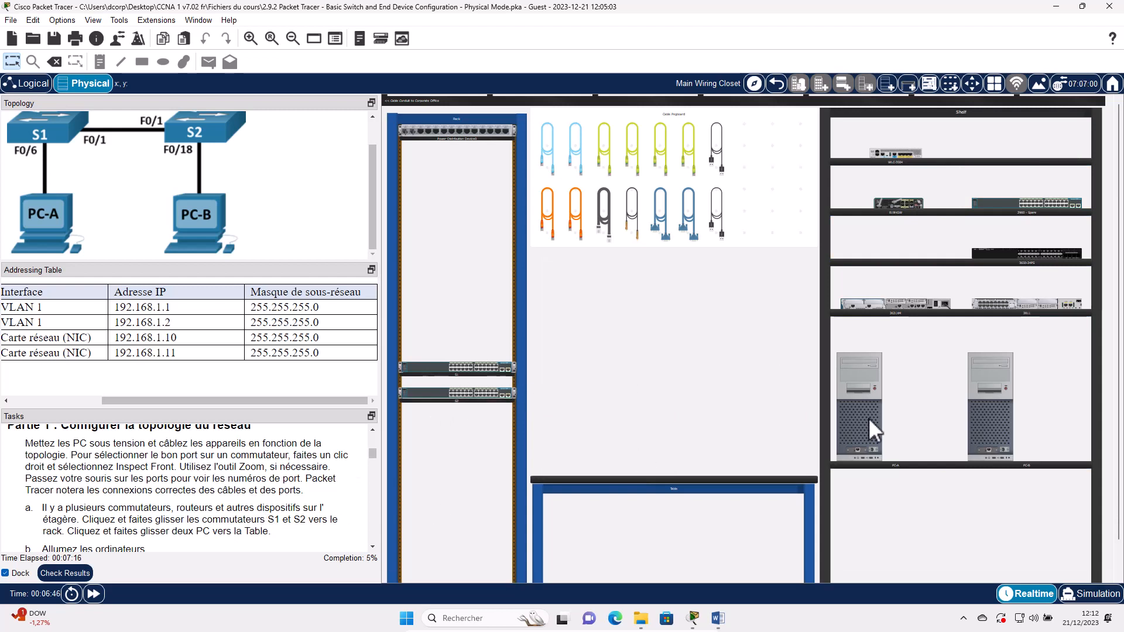
left_click_drag(595, 444, 588, 419)
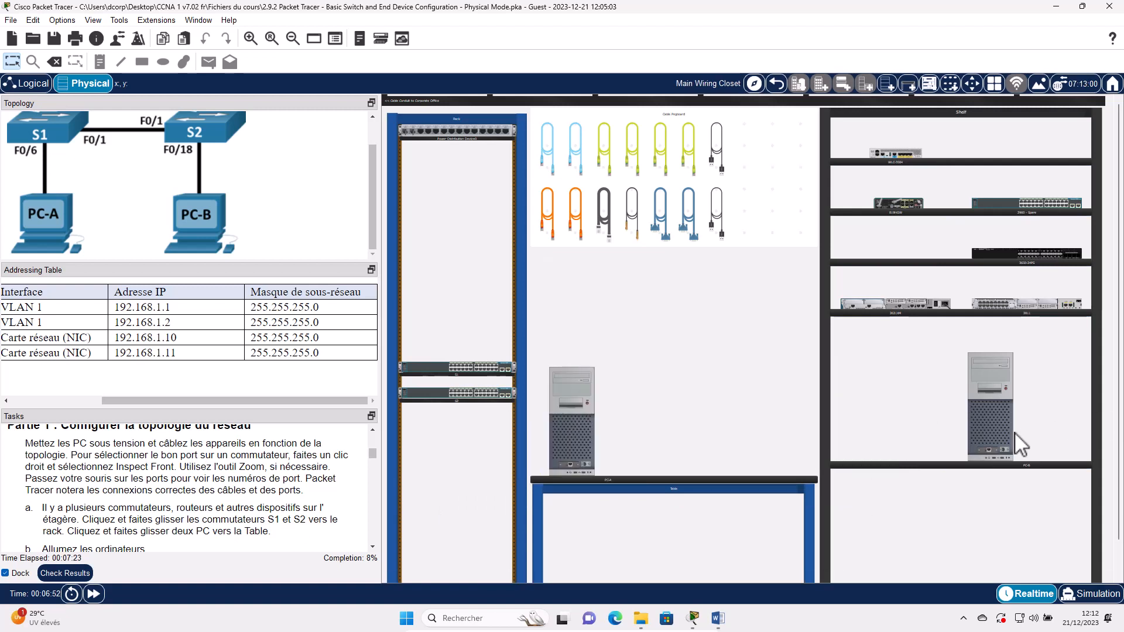
left_click_drag(790, 436, 792, 427)
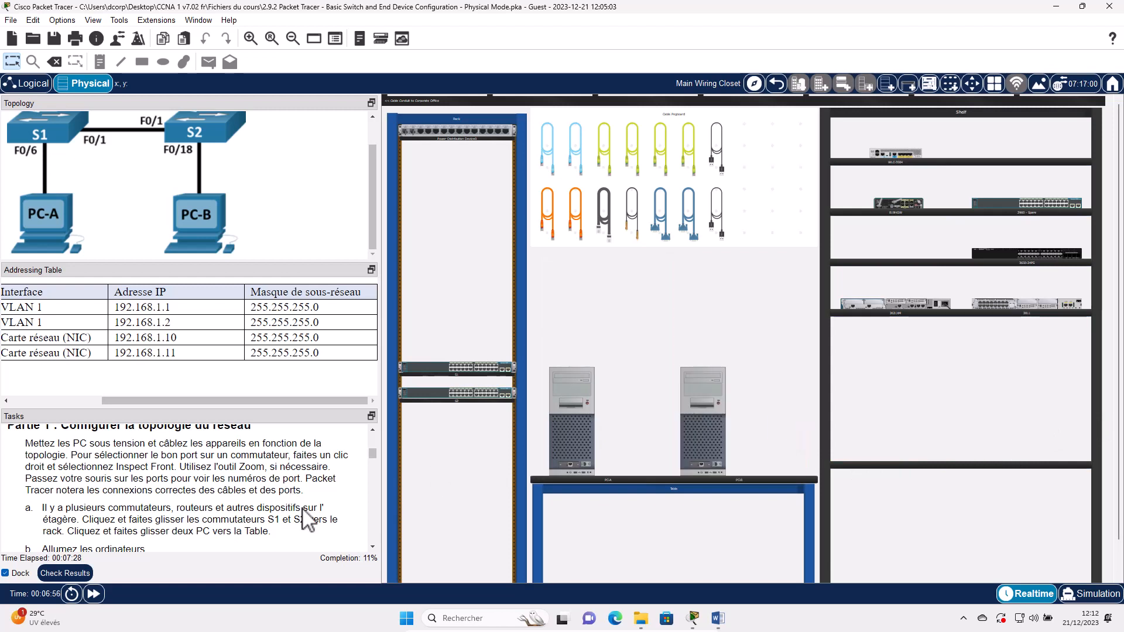
scroll(27, 498, "down", 1)
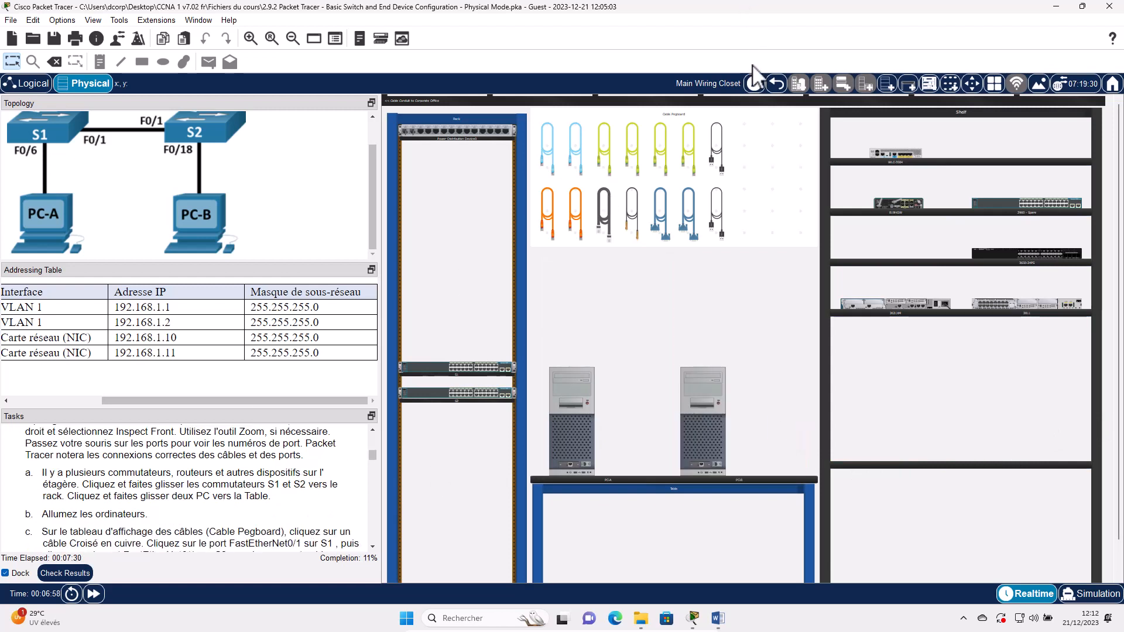
- Power on PC-A using its front-panel close-up
right_click(581, 416)
key("Return")
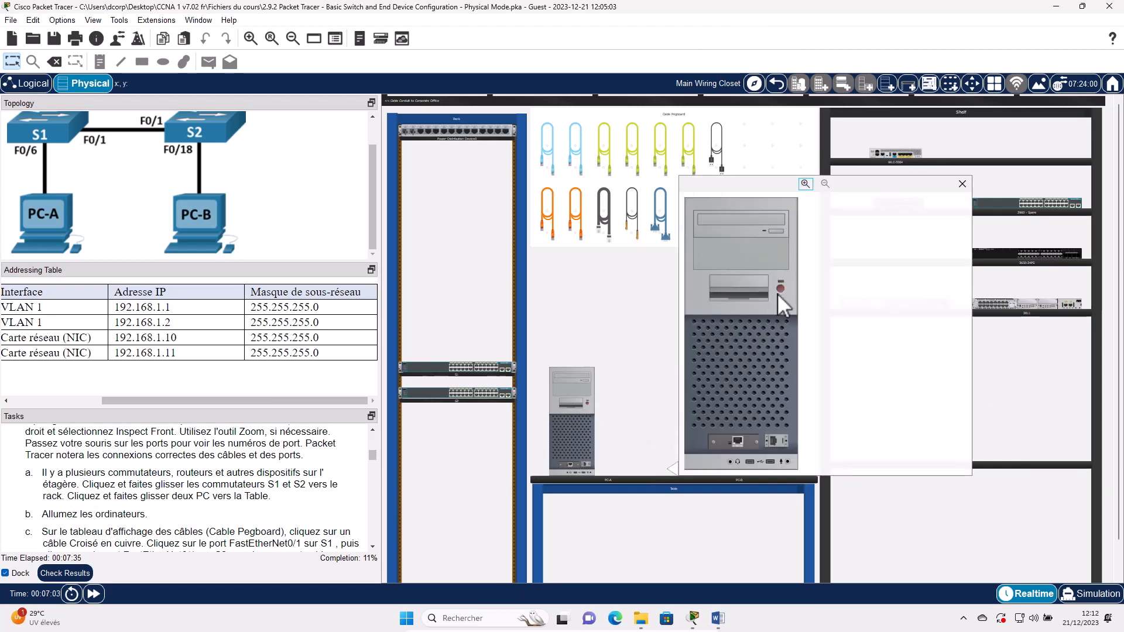
left_click(805, 183)
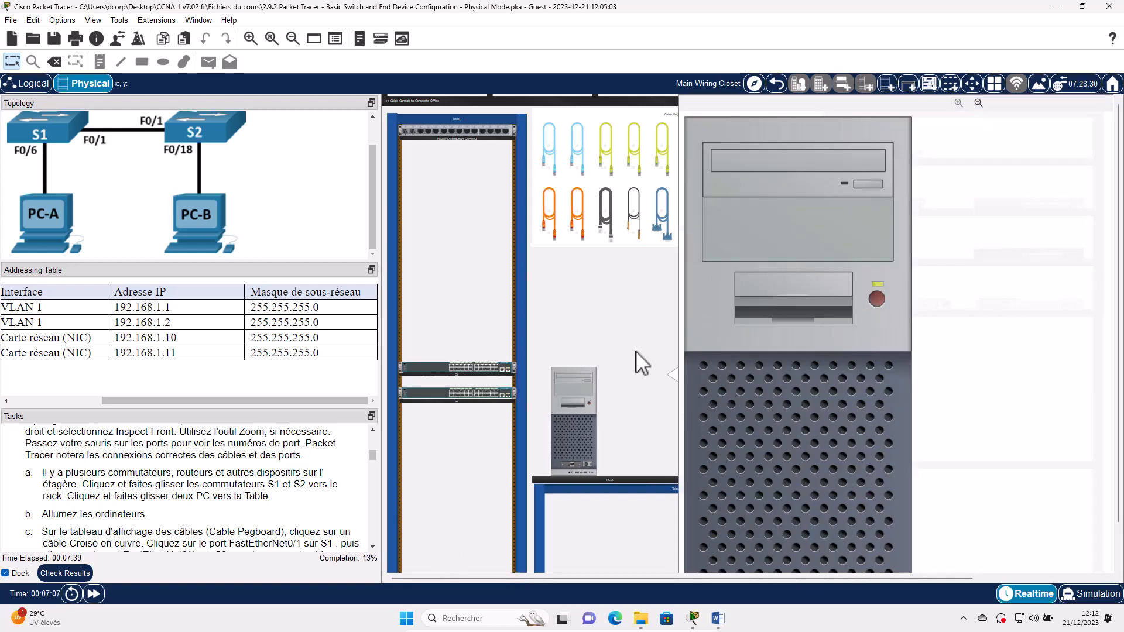
left_click(876, 299)
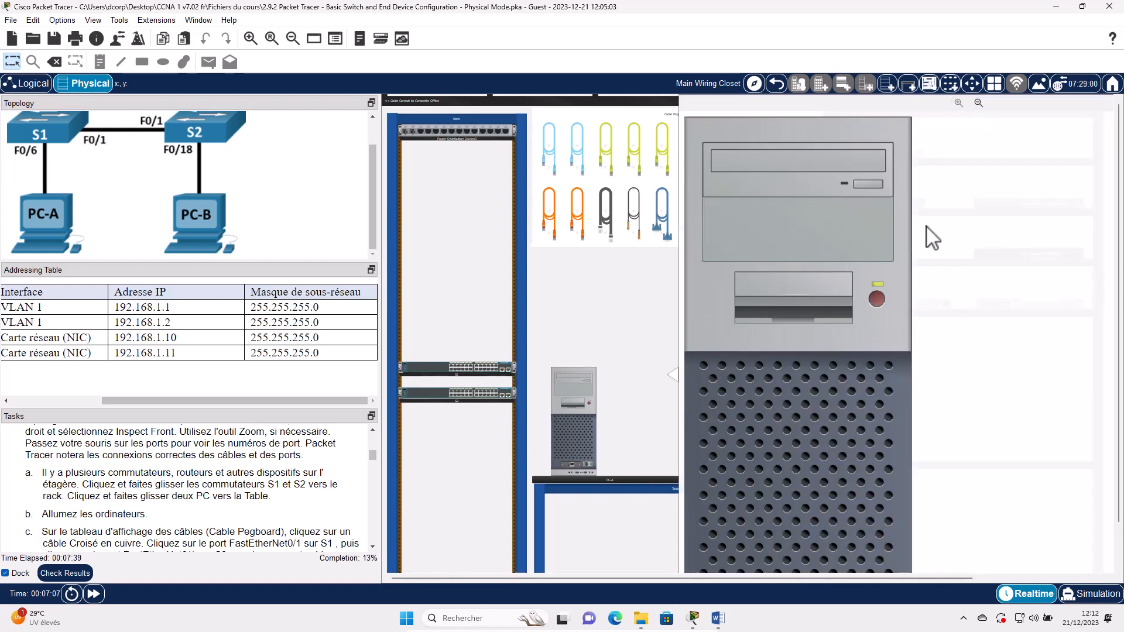
left_click(978, 103)
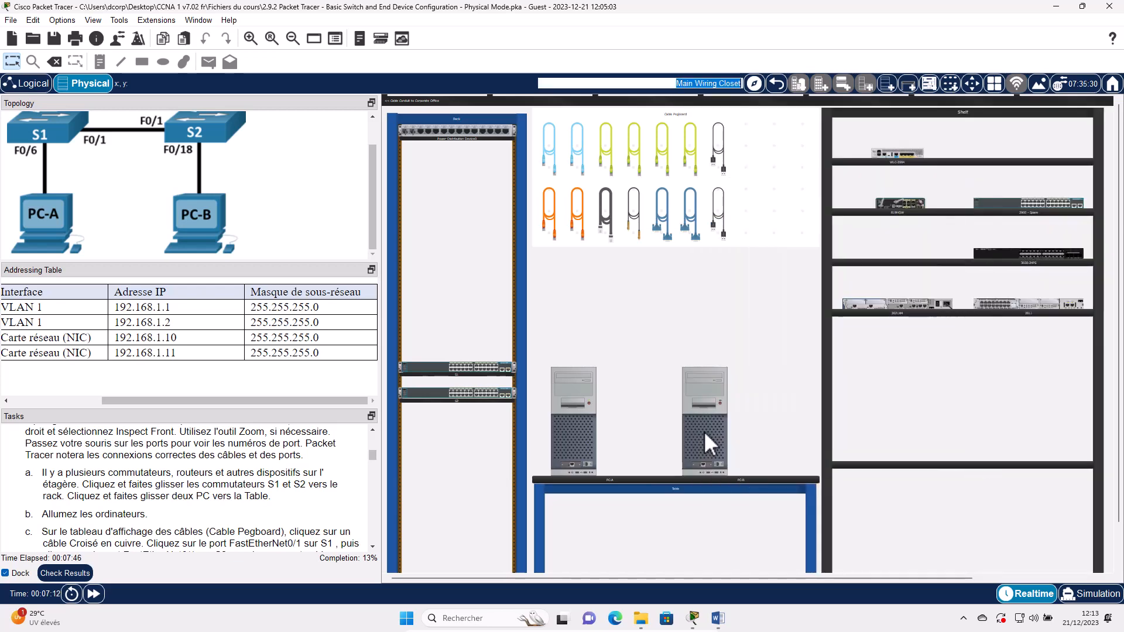
- Power on PC-B using its front-panel close-up, then close that view
right_click(703, 432)
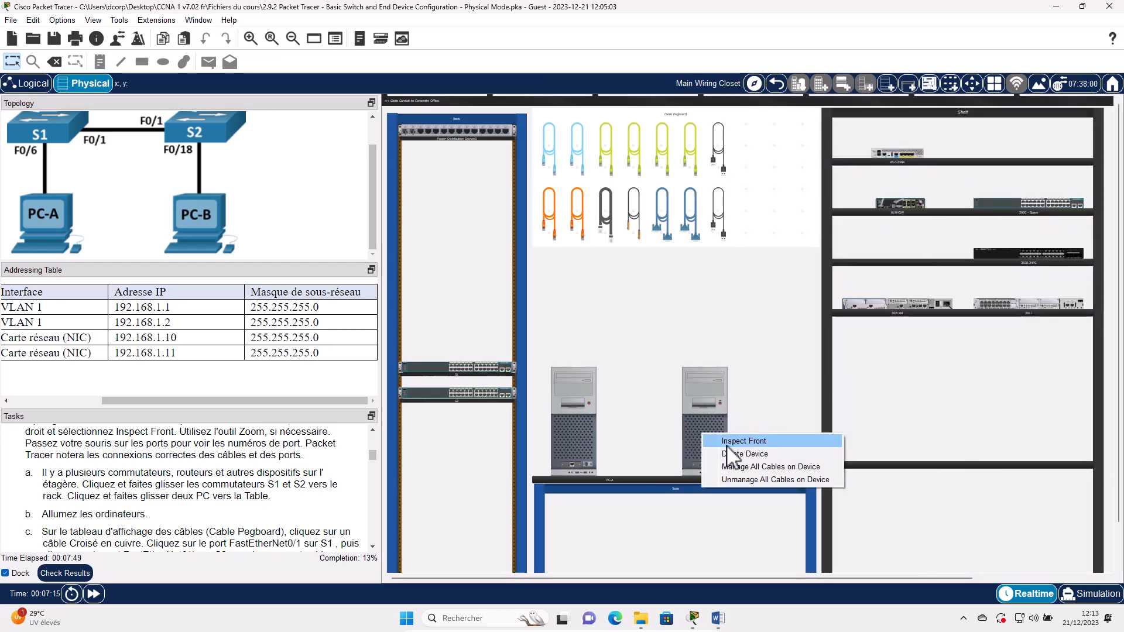
left_click(735, 441)
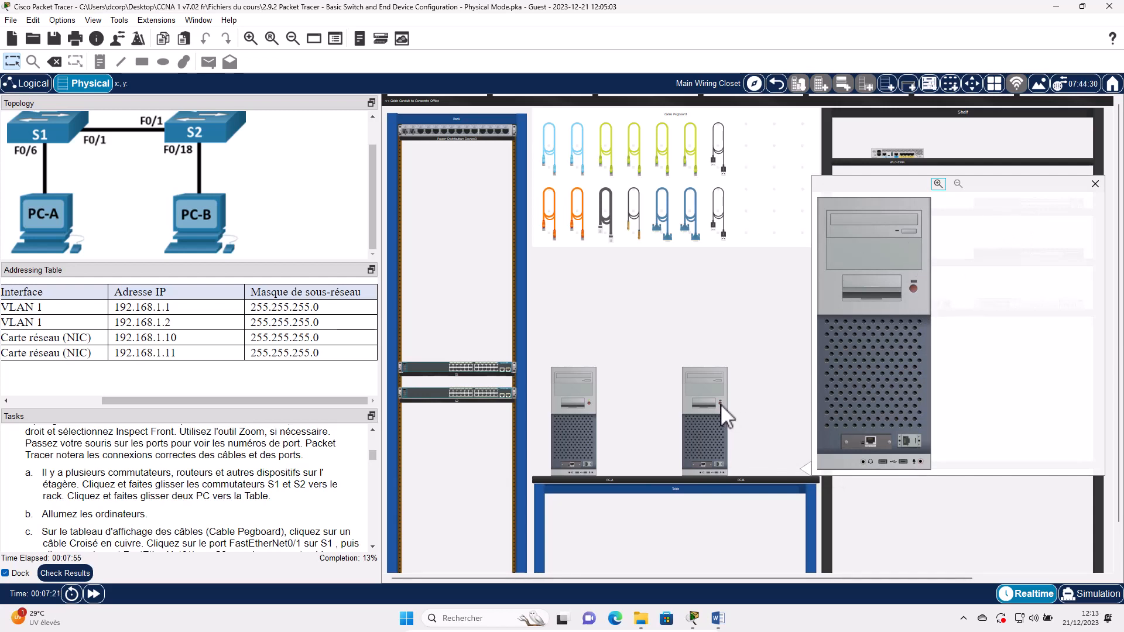
left_click(937, 183)
left_click(1012, 296)
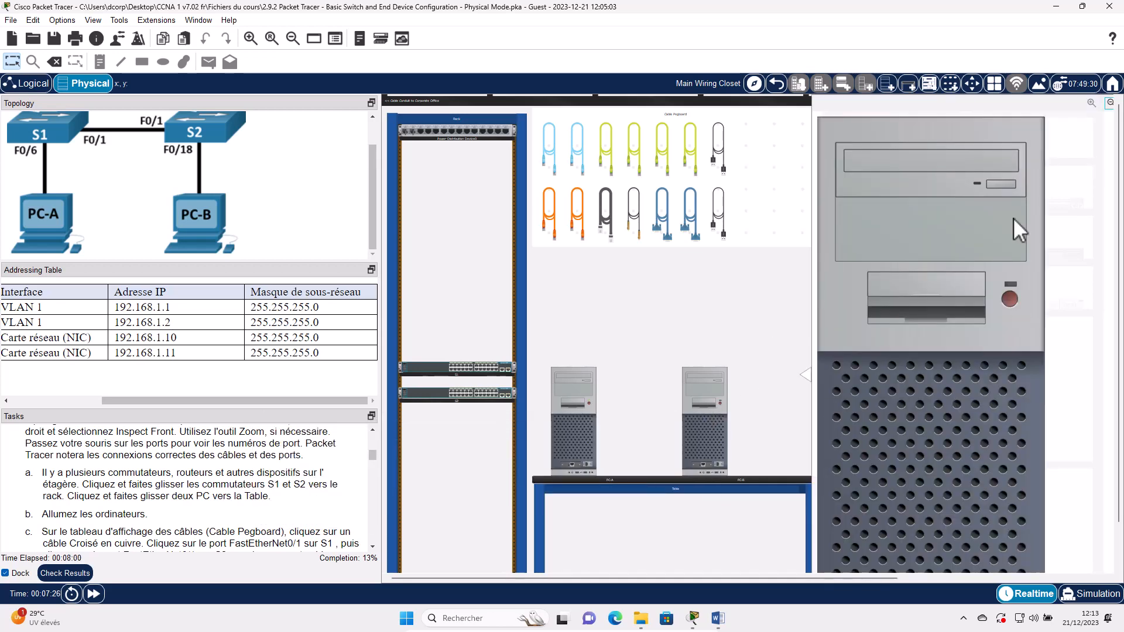
left_click(1110, 103)
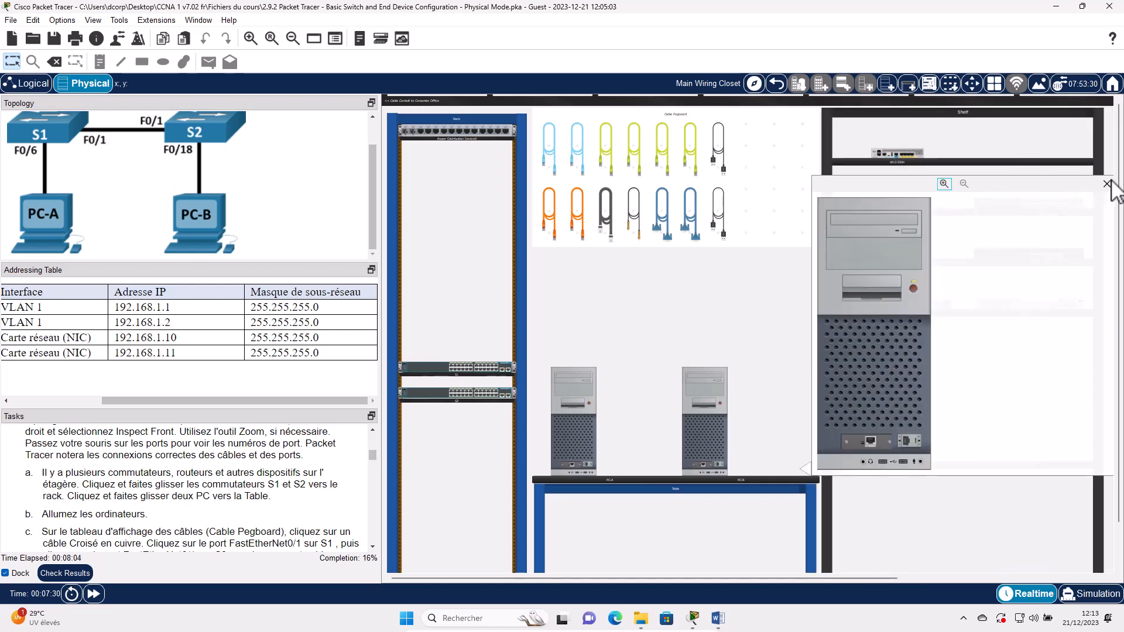
left_click(1107, 185)
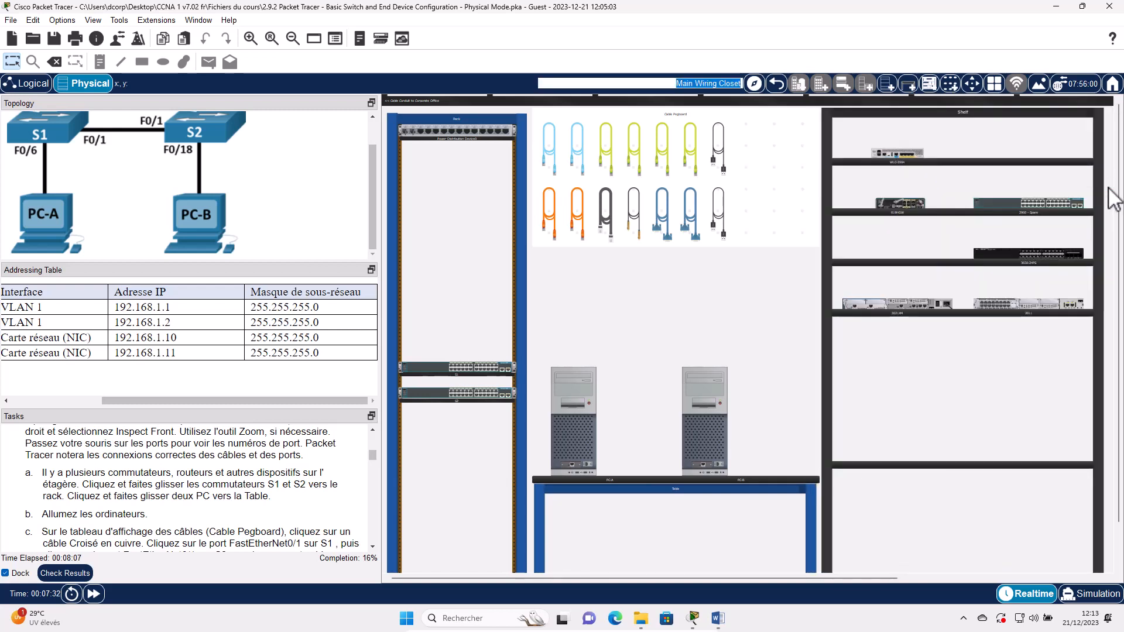
- Run a Copper Cross-Over cable from S1 FastEthernet0/1 to S2 FastEthernet0/1
scroll(70, 494, "down", 1)
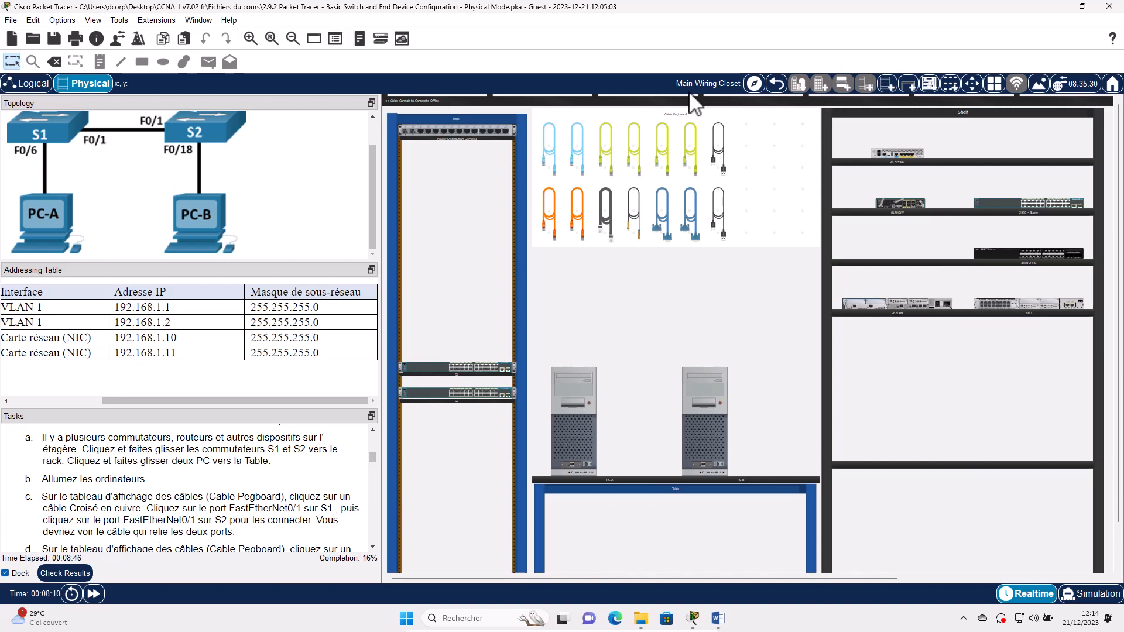
left_click(550, 217)
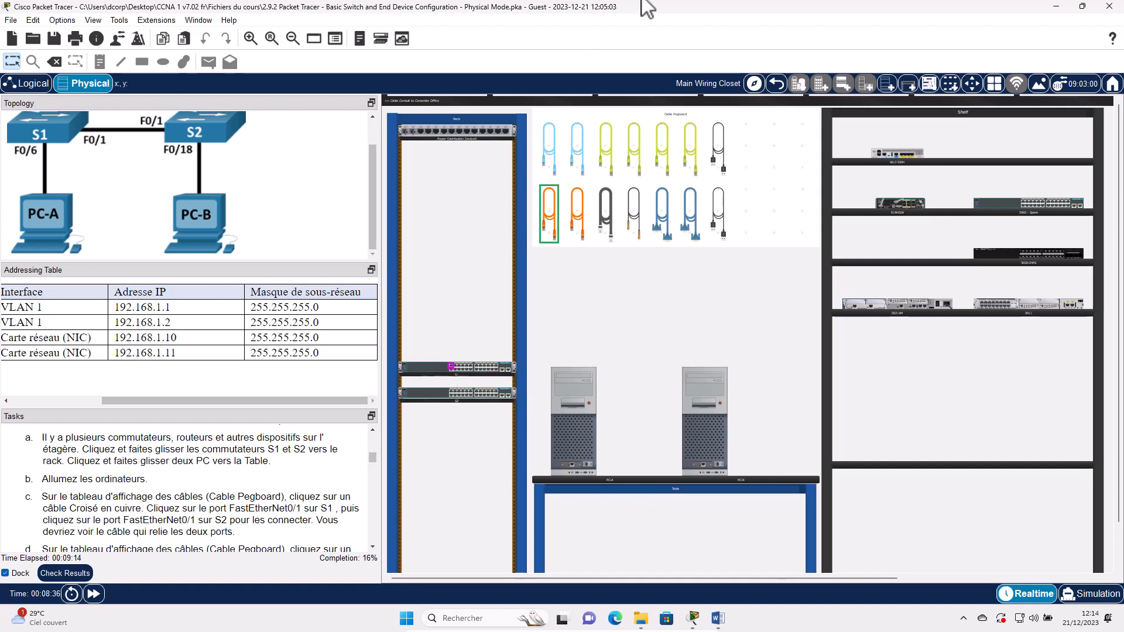
left_click(252, 37)
scroll(513, 236, "down", 4)
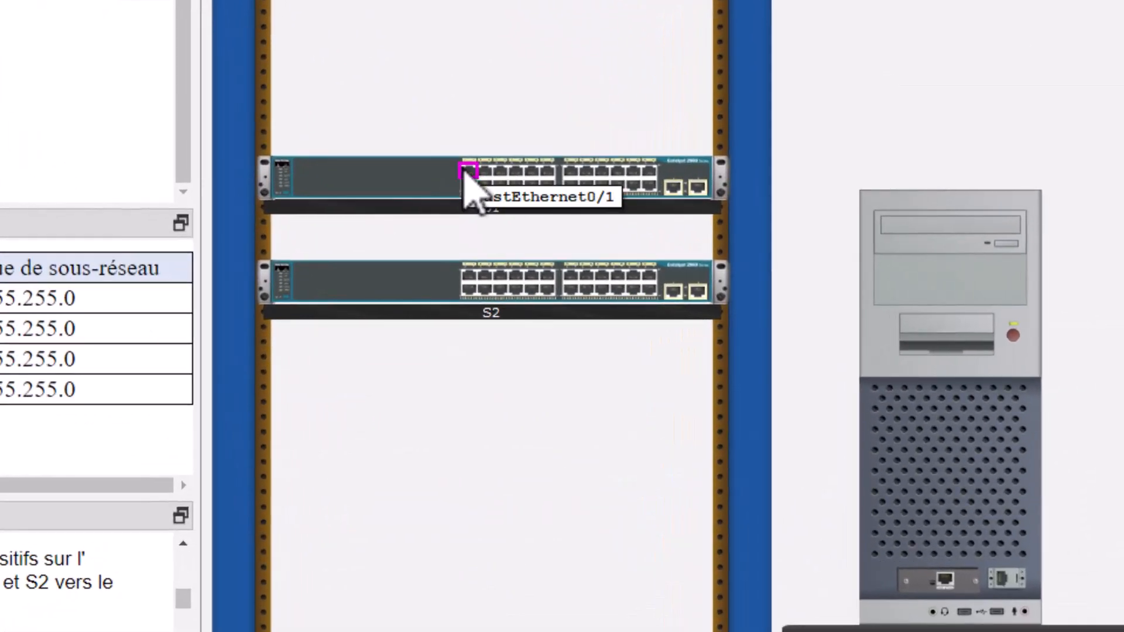
left_click(465, 169)
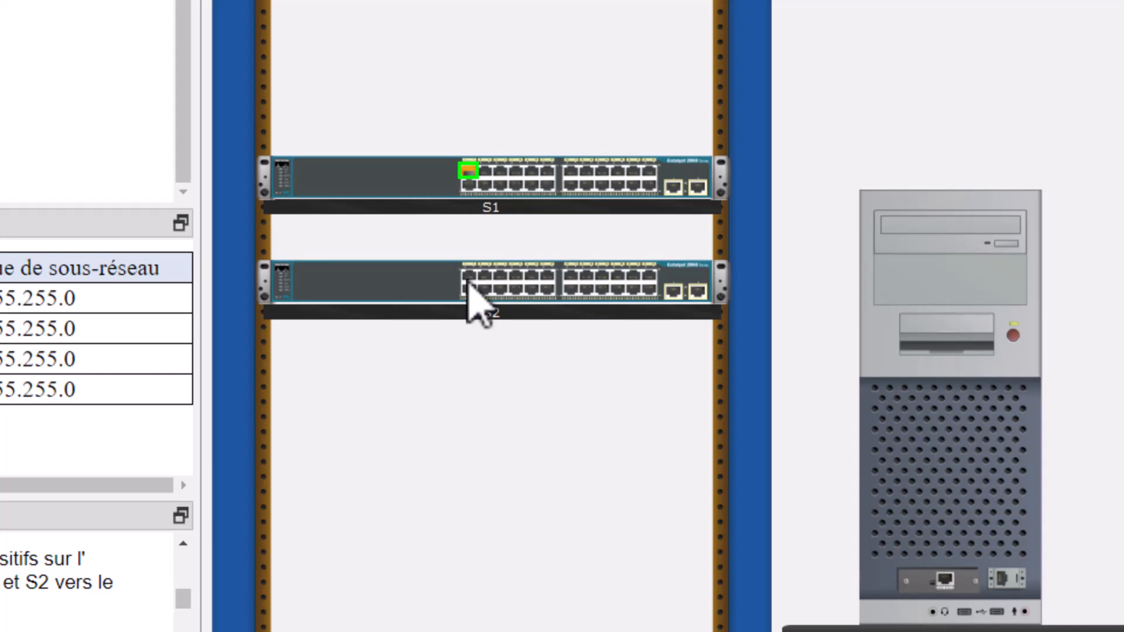
left_click(469, 276)
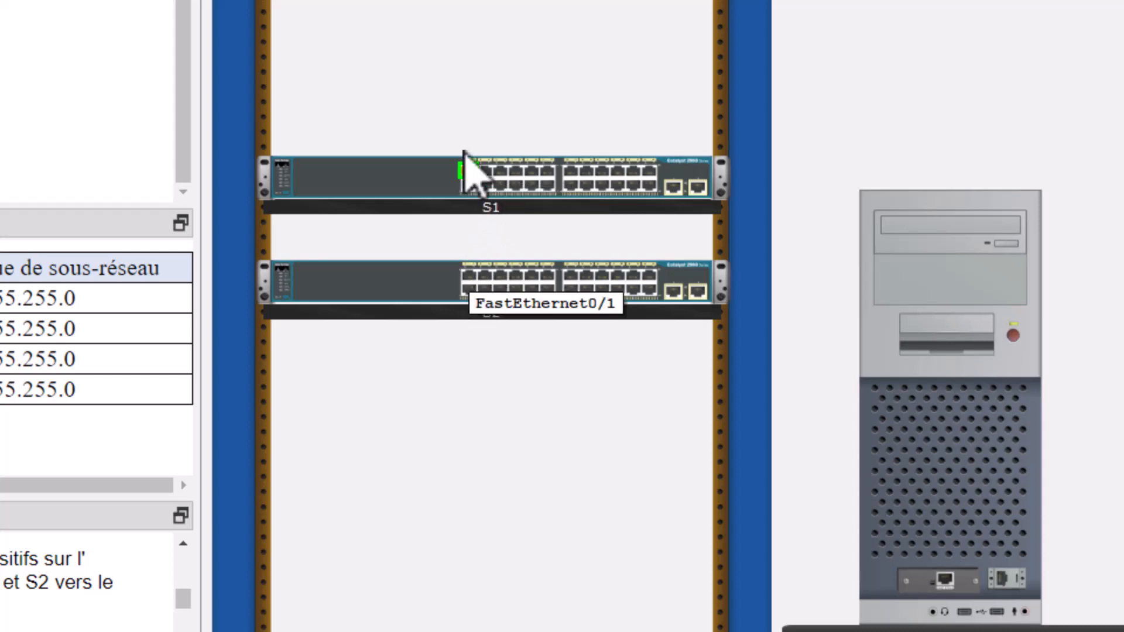
left_click(470, 278)
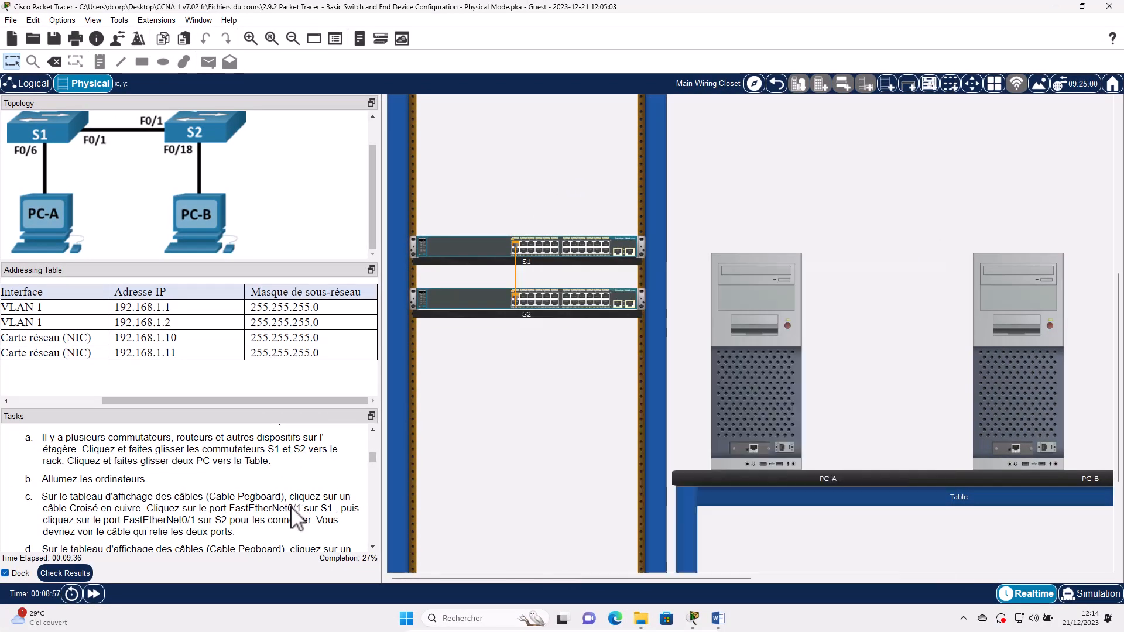
scroll(71, 507, "down", 3)
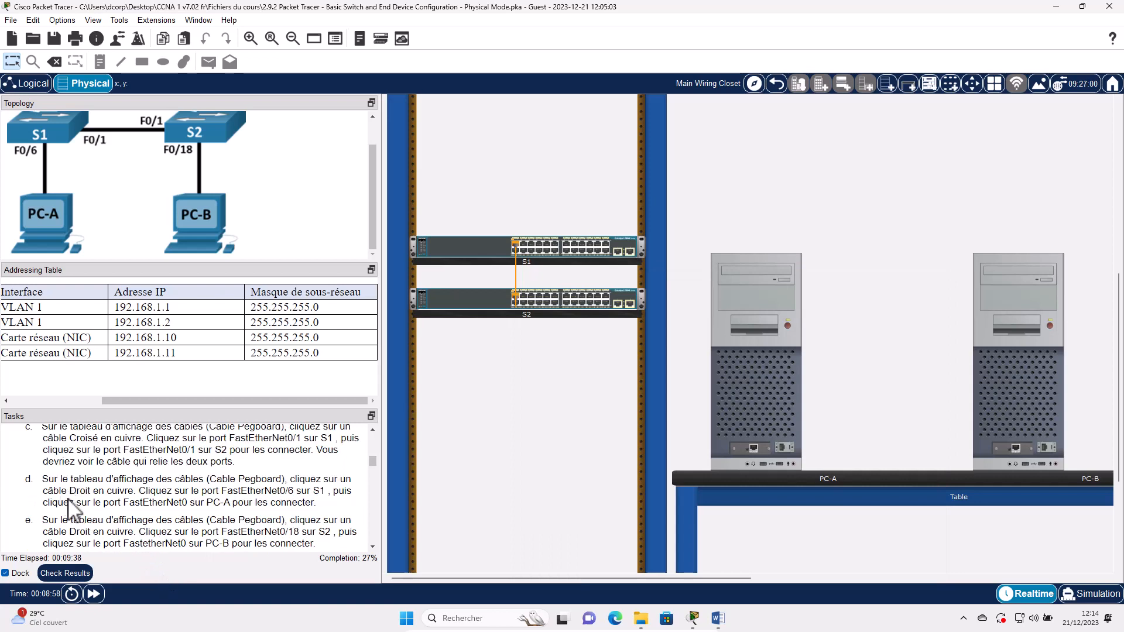
- Take a copper straight-through cable and highlight port FastEthernet0/6 in task step d
scroll(67, 491, "down", 2)
scroll(68, 471, "up", 1)
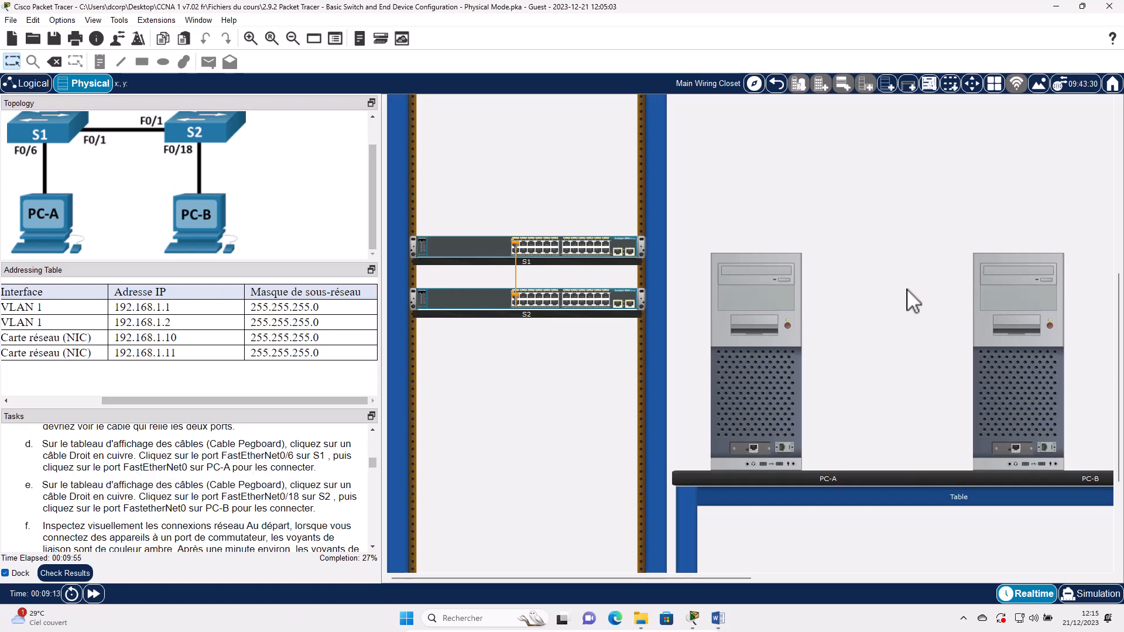
scroll(913, 302, "up", 5)
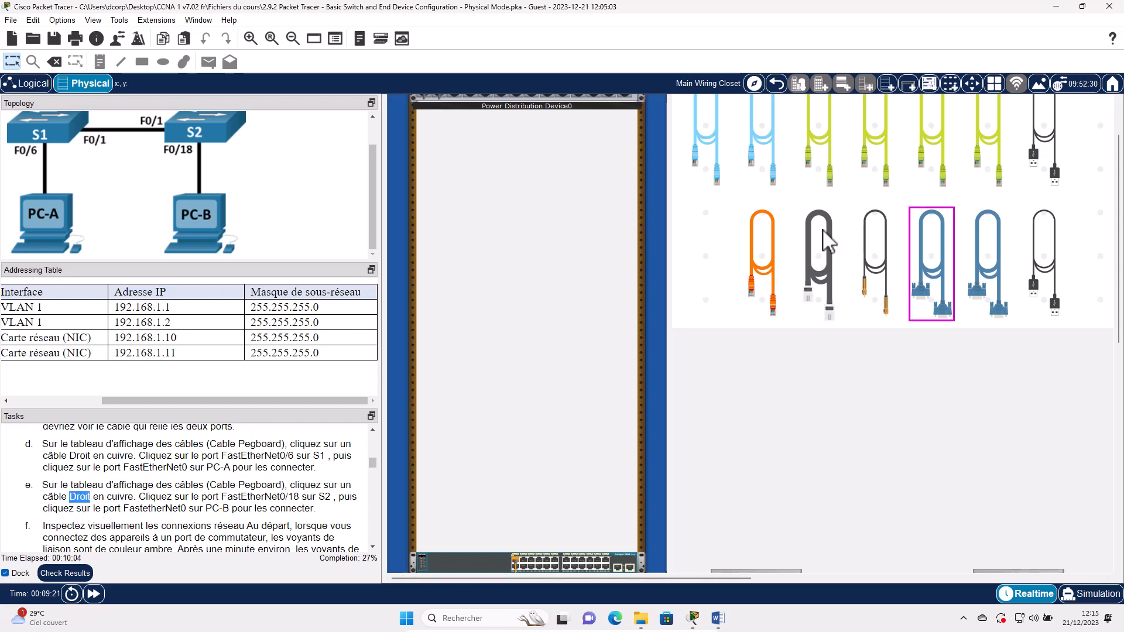
scroll(823, 229, "up", 1)
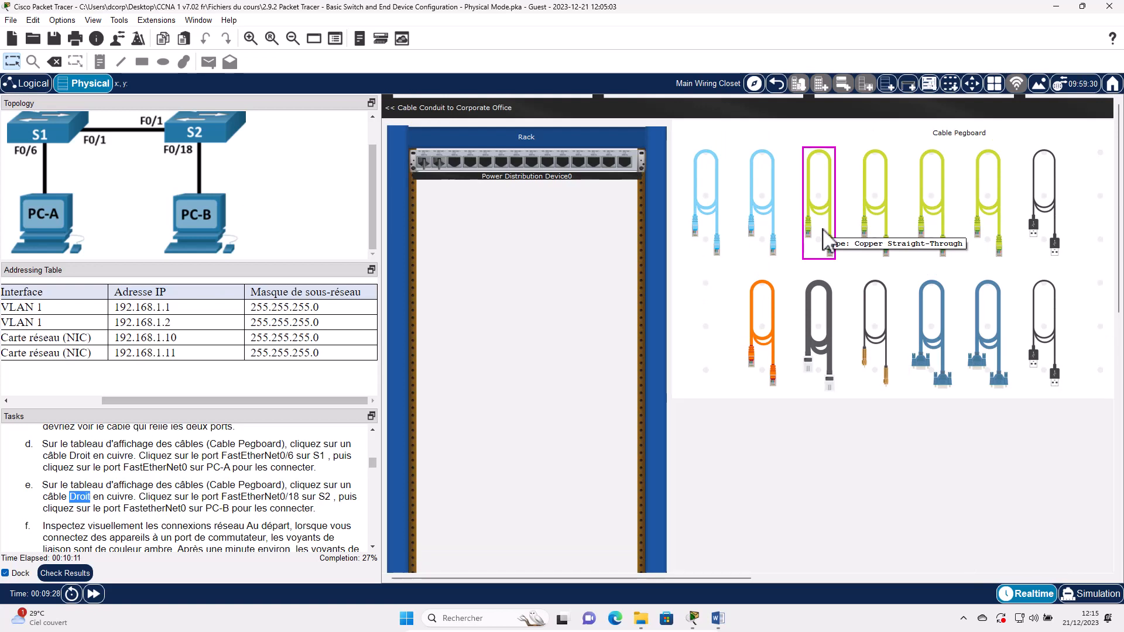
left_click(823, 234)
scroll(642, 477, "down", 5)
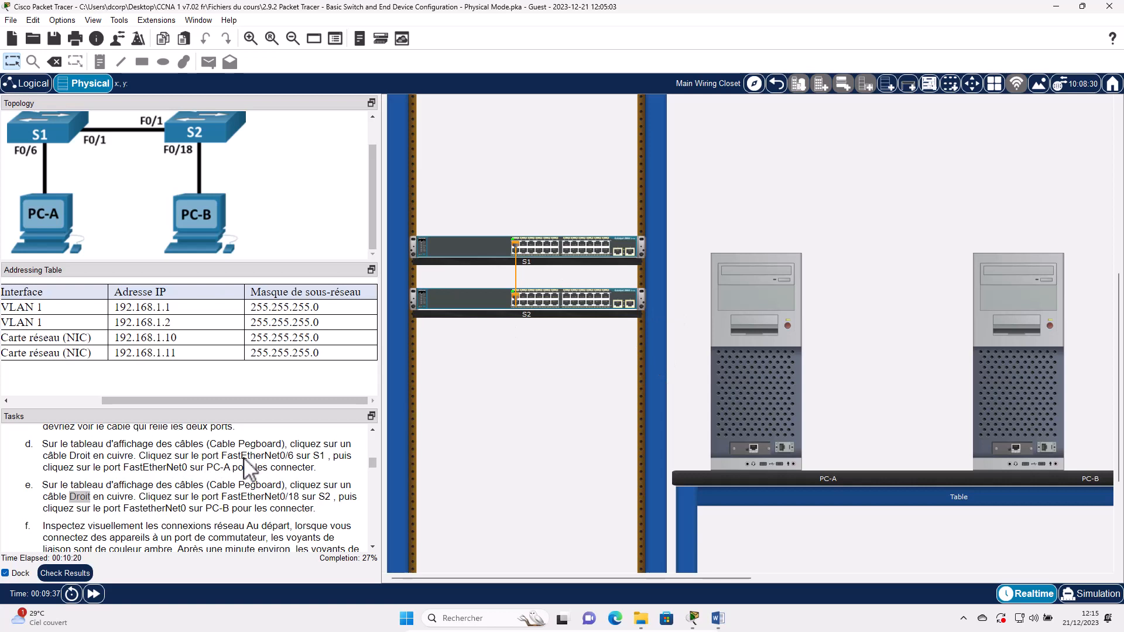
double_click(183, 456)
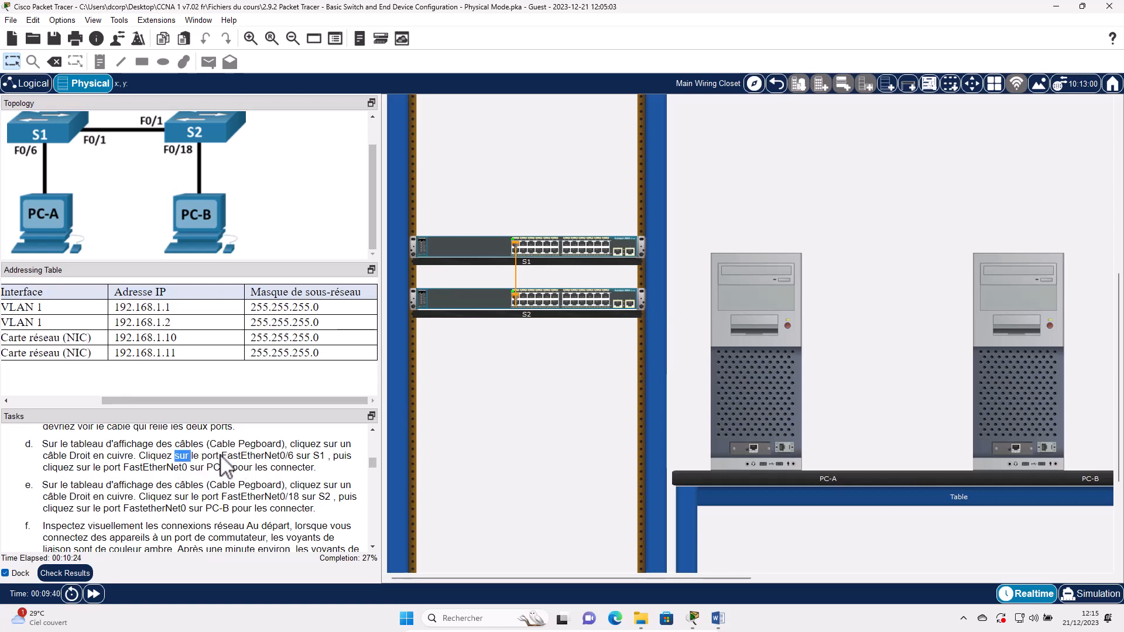
left_click_drag(221, 456, 301, 456)
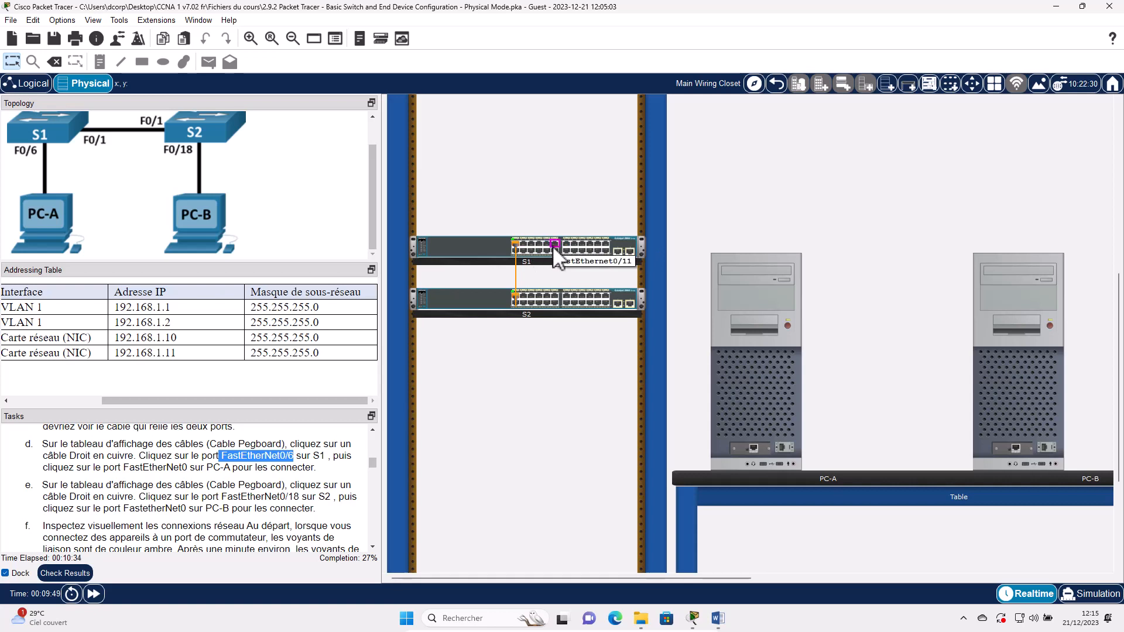
- Plug the cable into FastEthernet0/6 on S1's front panel and into PC-A's network port
right_click(500, 258)
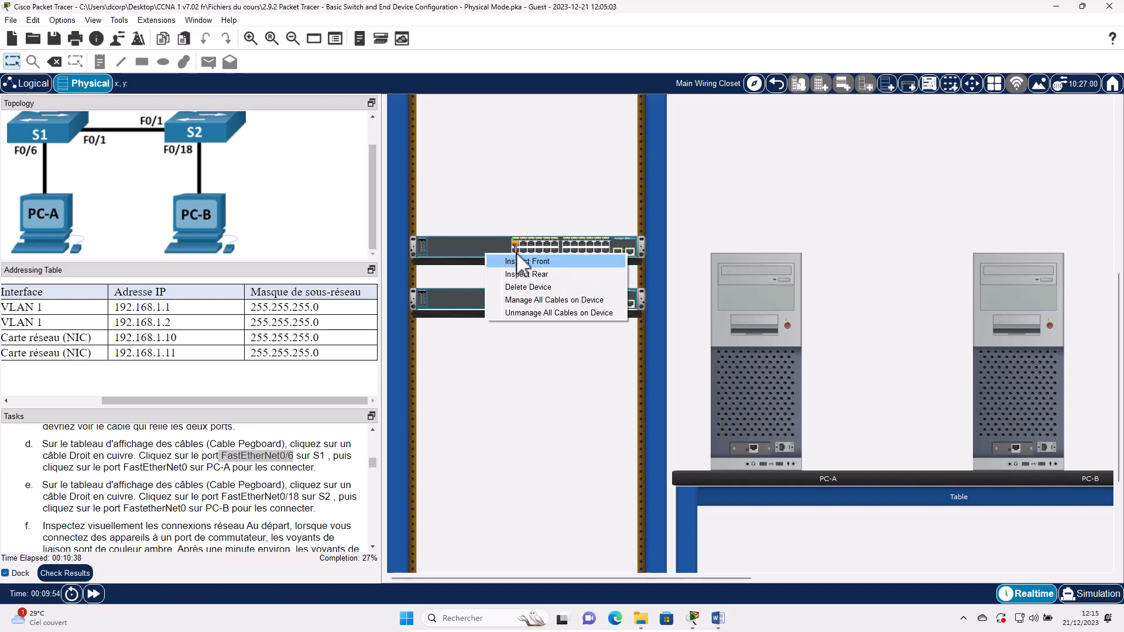
left_click(509, 261)
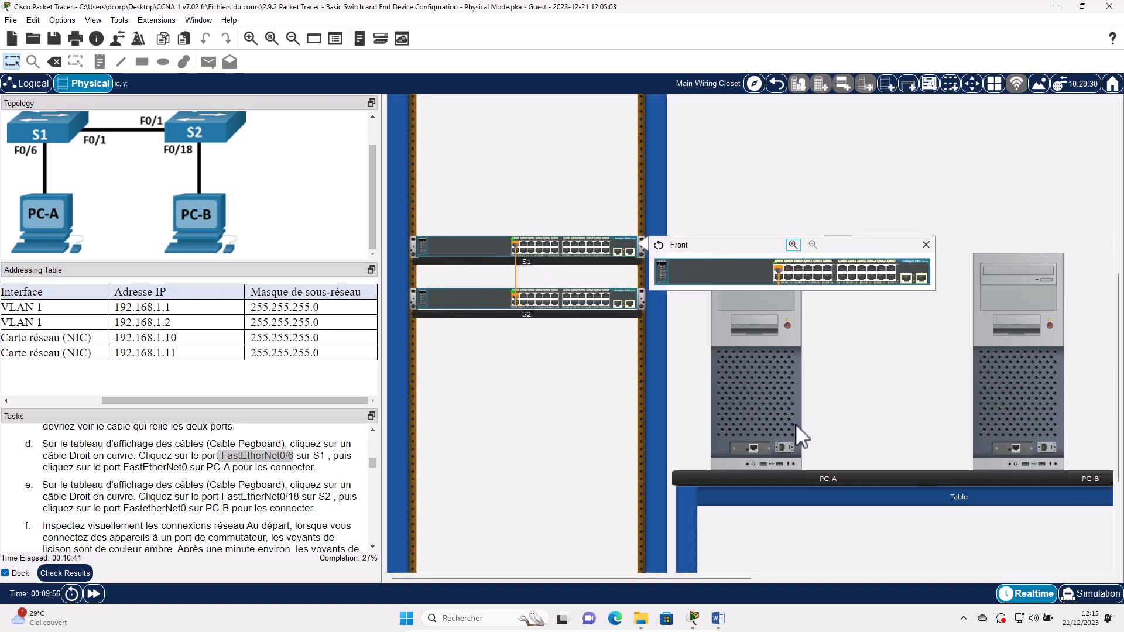
left_click(792, 245)
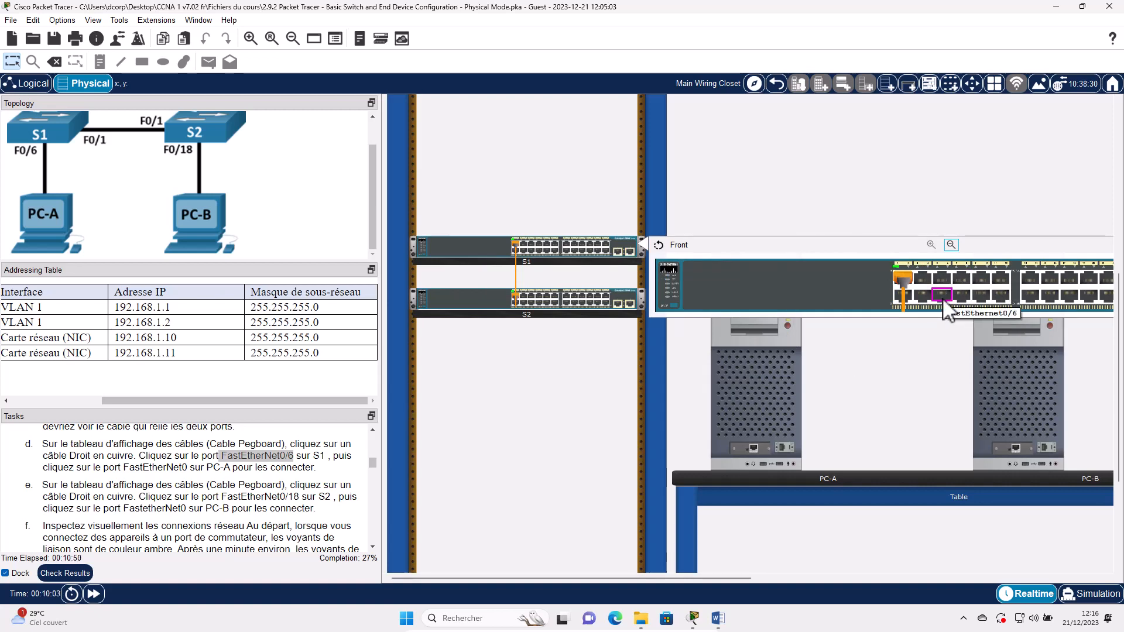
left_click(942, 297)
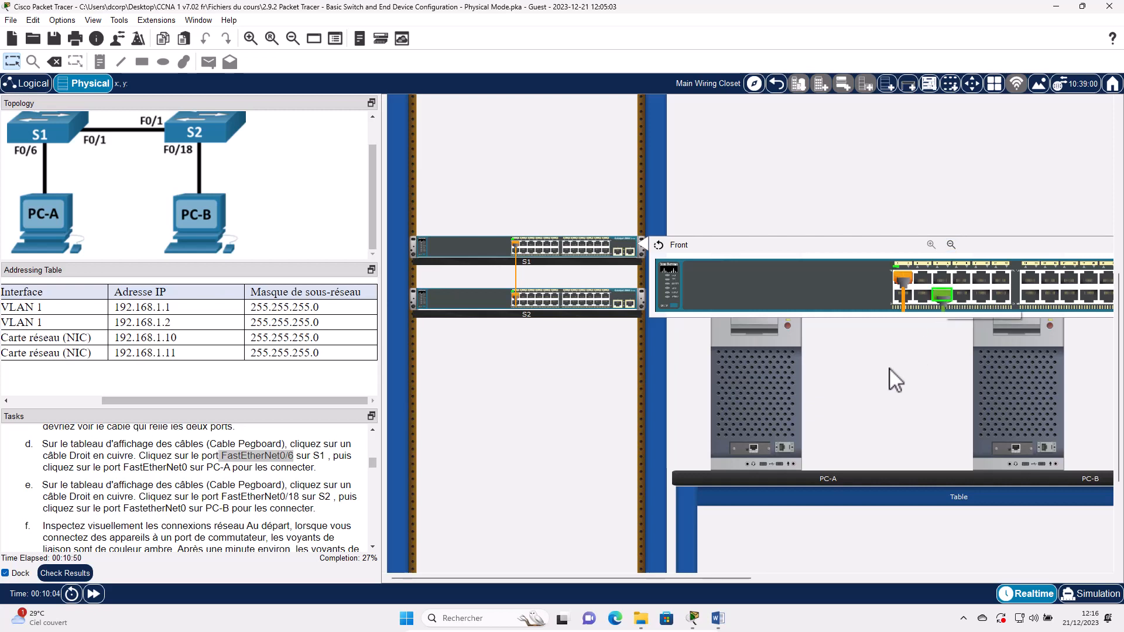
left_click(754, 447)
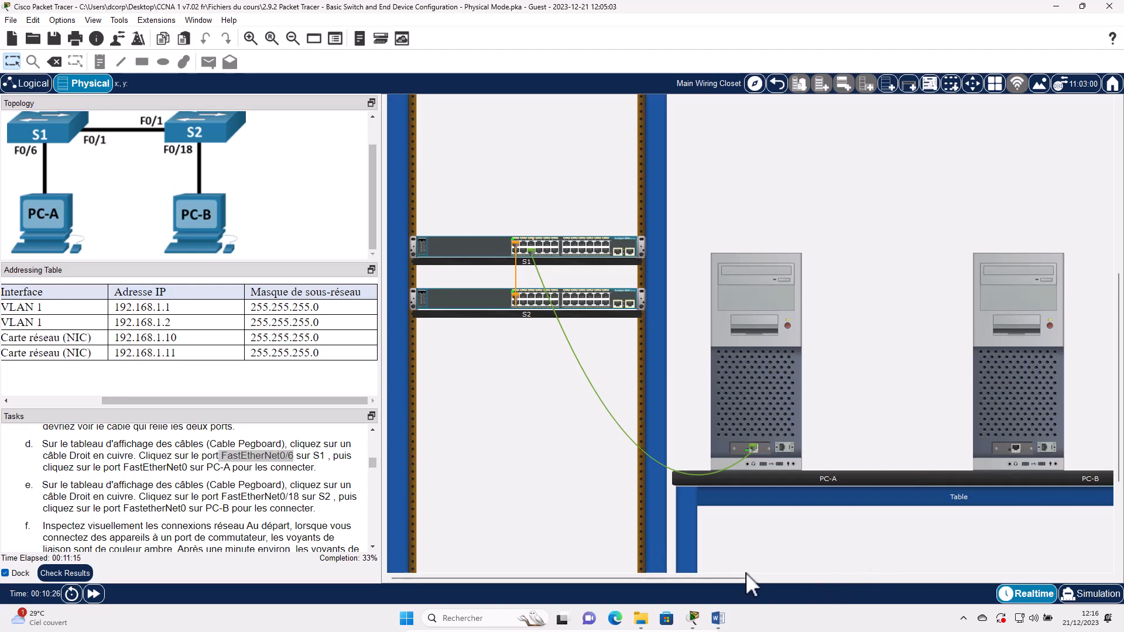
left_click_drag(749, 576, 792, 577)
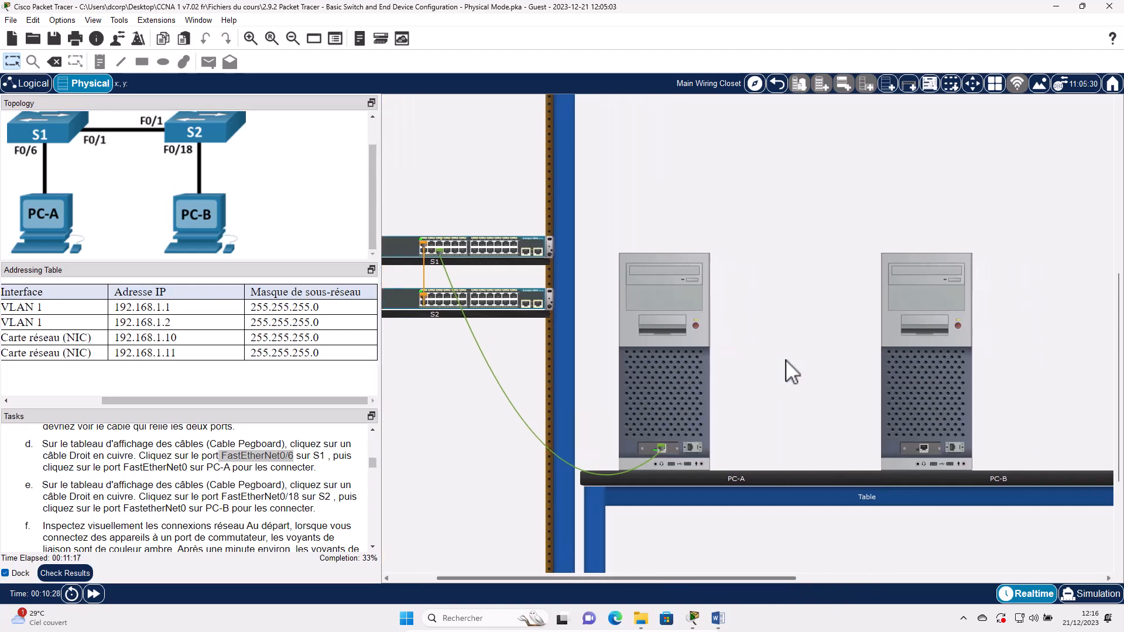
- Cable S2's FastEthernet0/18 to PC-B's FastEthernet0 with a straight-through copper cable
scroll(801, 217, "up", 5)
left_click(765, 197)
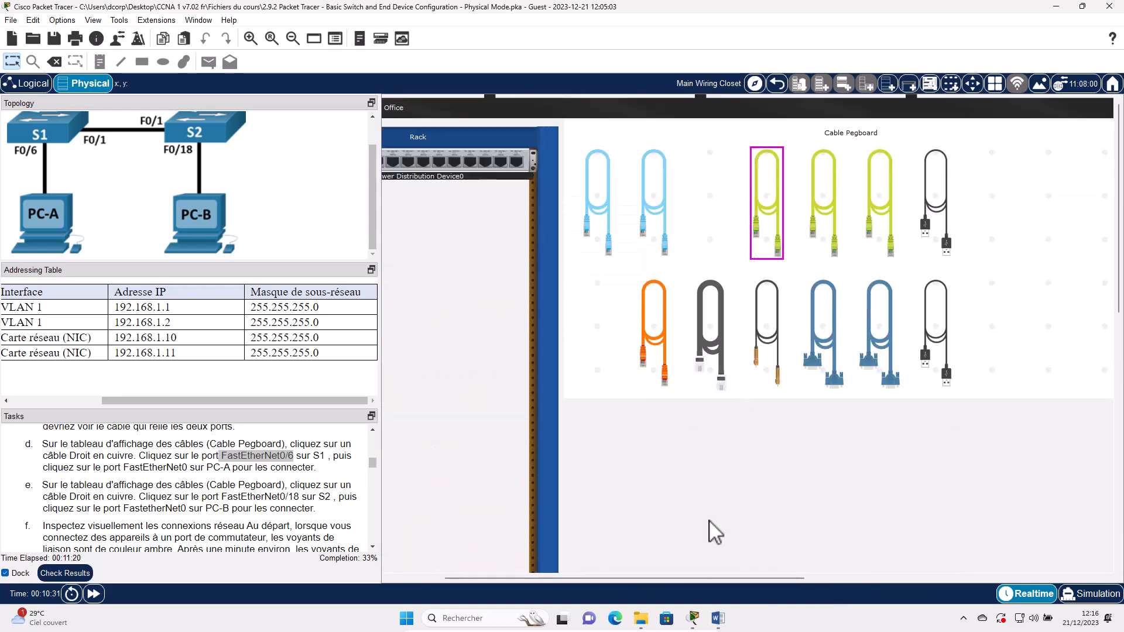
left_click_drag(625, 577, 597, 516)
scroll(615, 357, "down", 2)
scroll(622, 368, "down", 3)
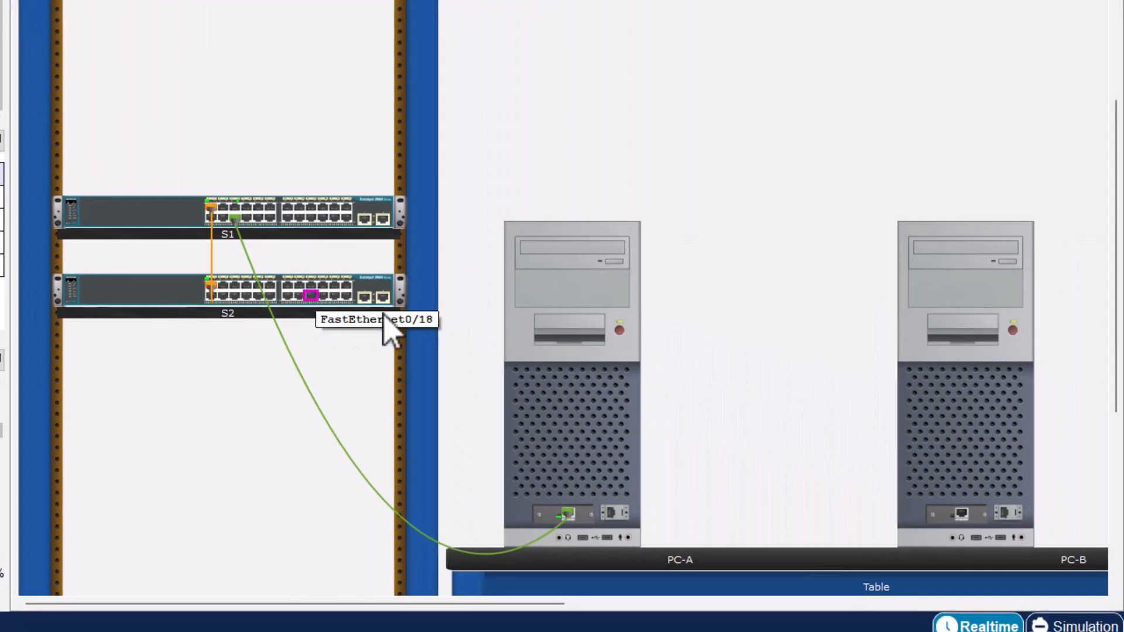
left_click(603, 432)
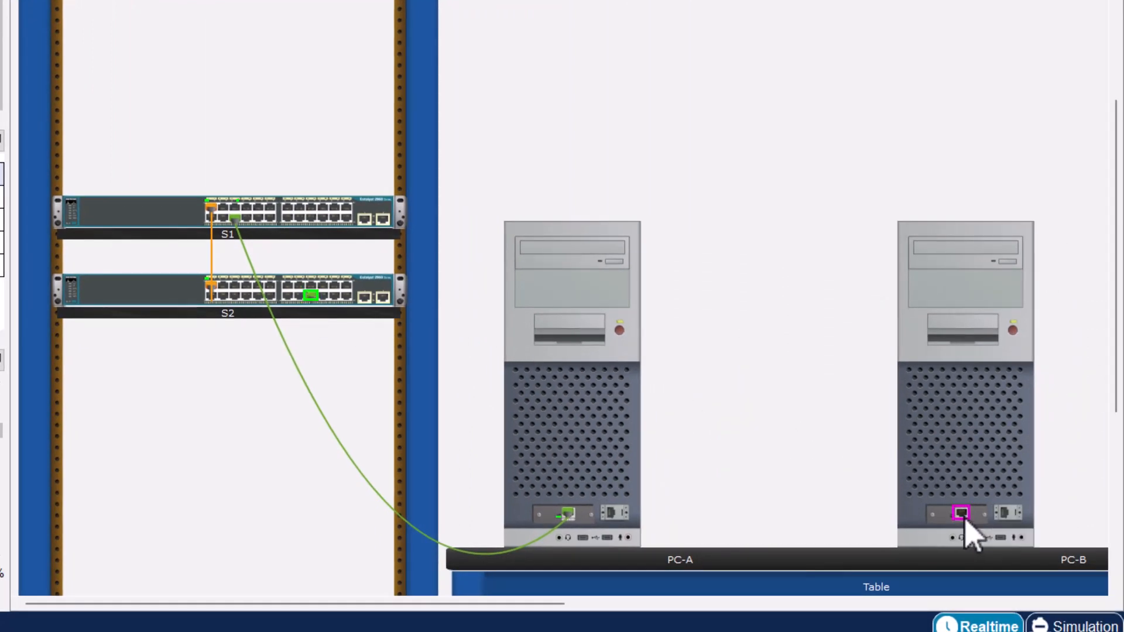
left_click(963, 515)
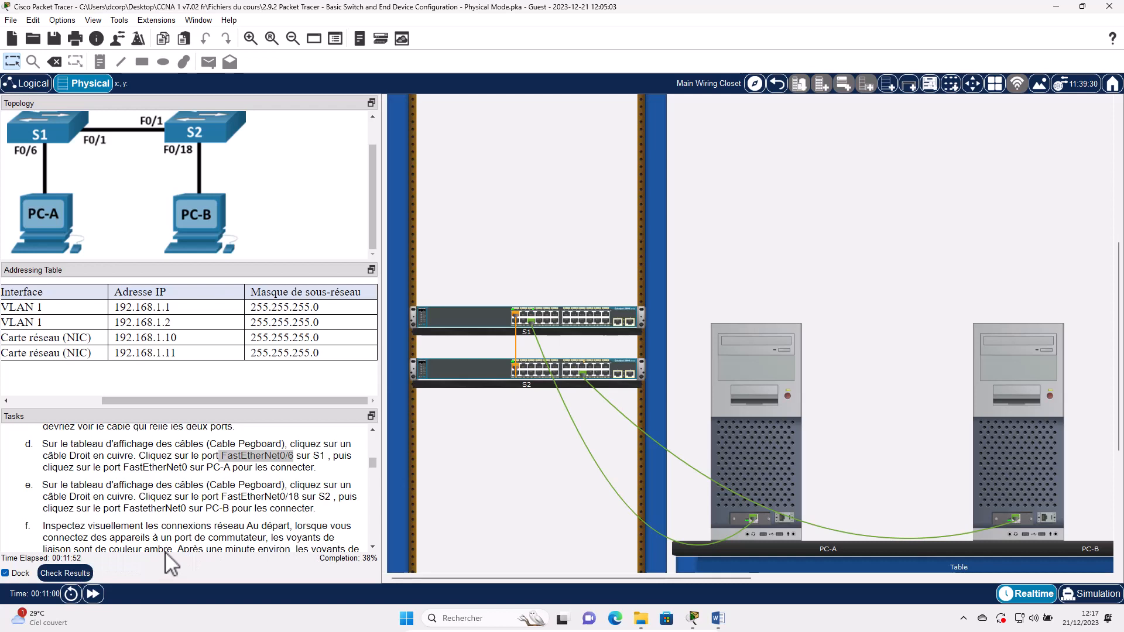
scroll(250, 530, "down", 1)
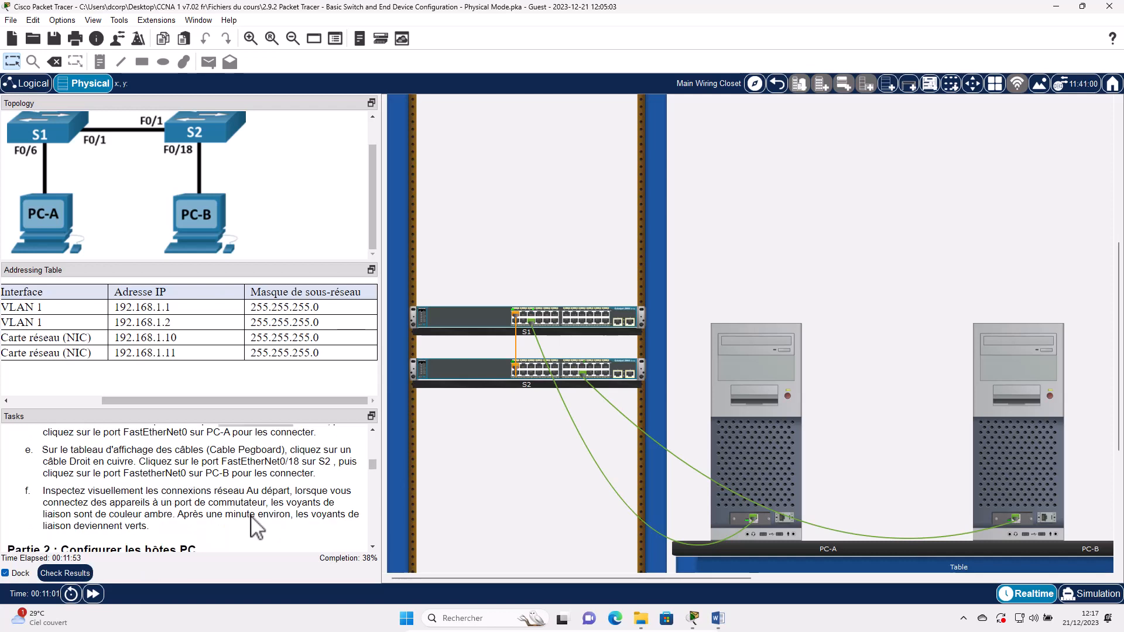
scroll(292, 501, "down", 1)
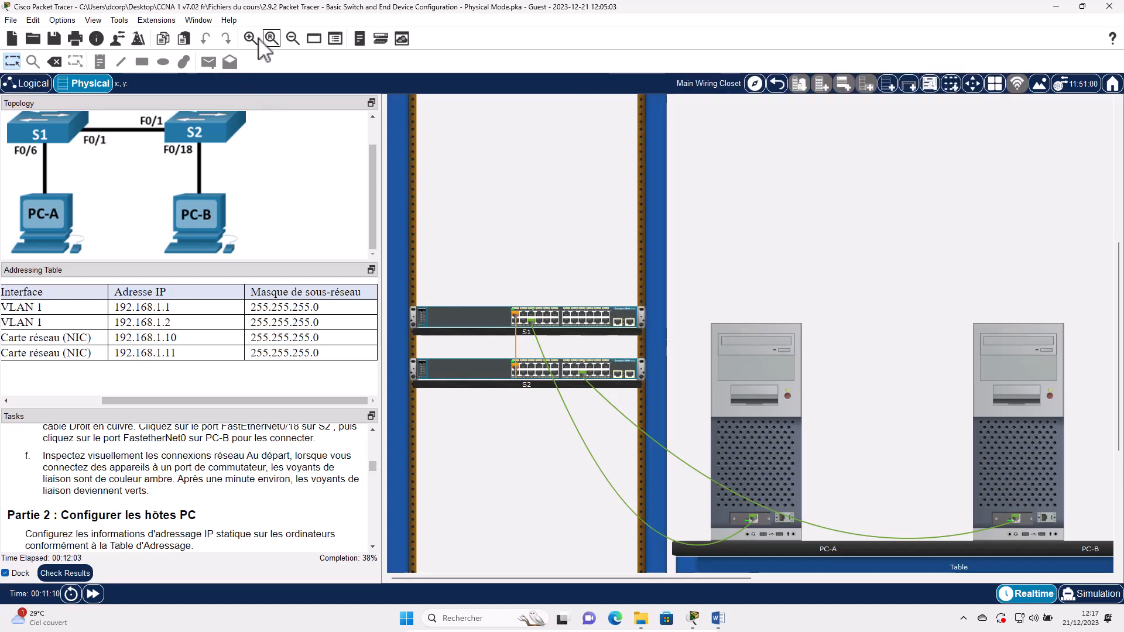
left_click(257, 39)
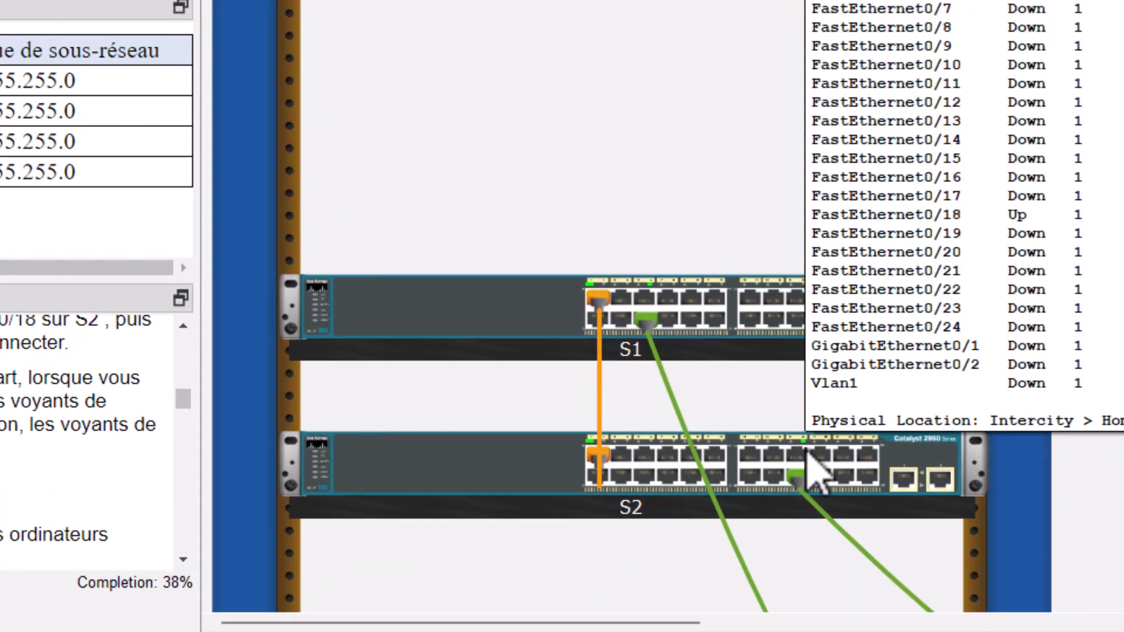
mouse_move(807, 452)
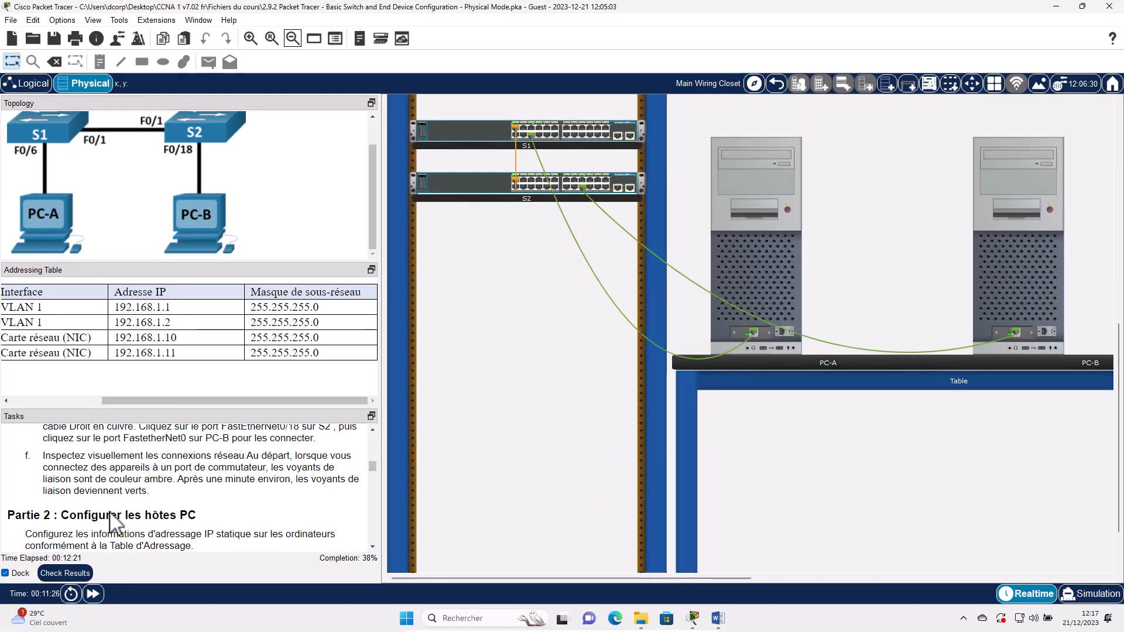
scroll(102, 515, "down", 1)
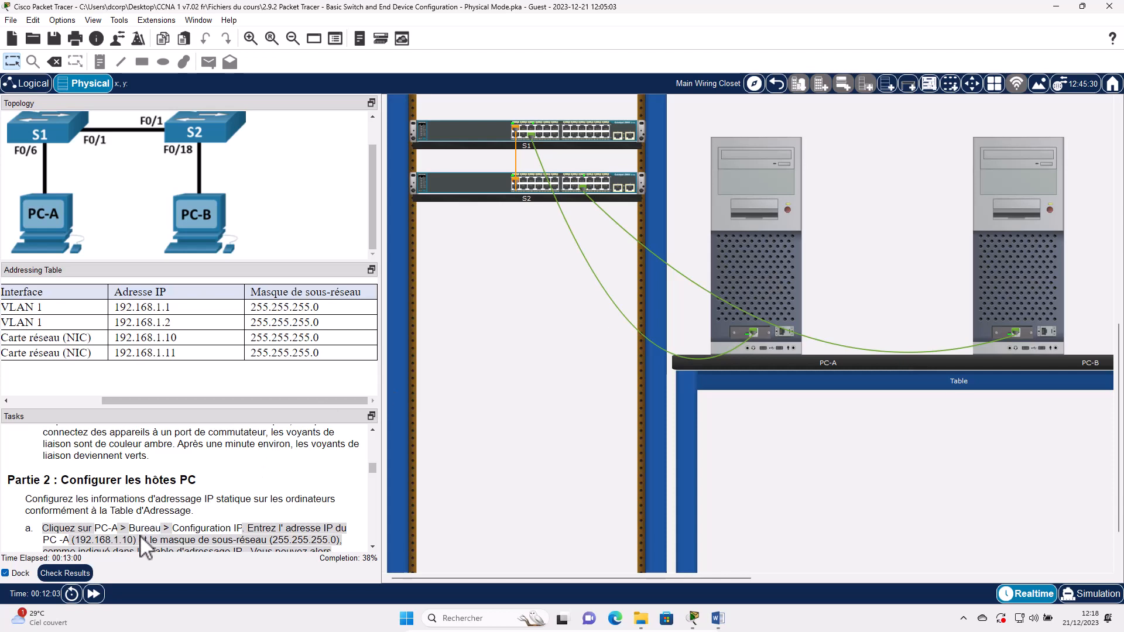
- Enter 192.168.1.10 with auto-filled mask 255.255.255.0 in PC-A's IP Configuration, then close the window
left_click(755, 249)
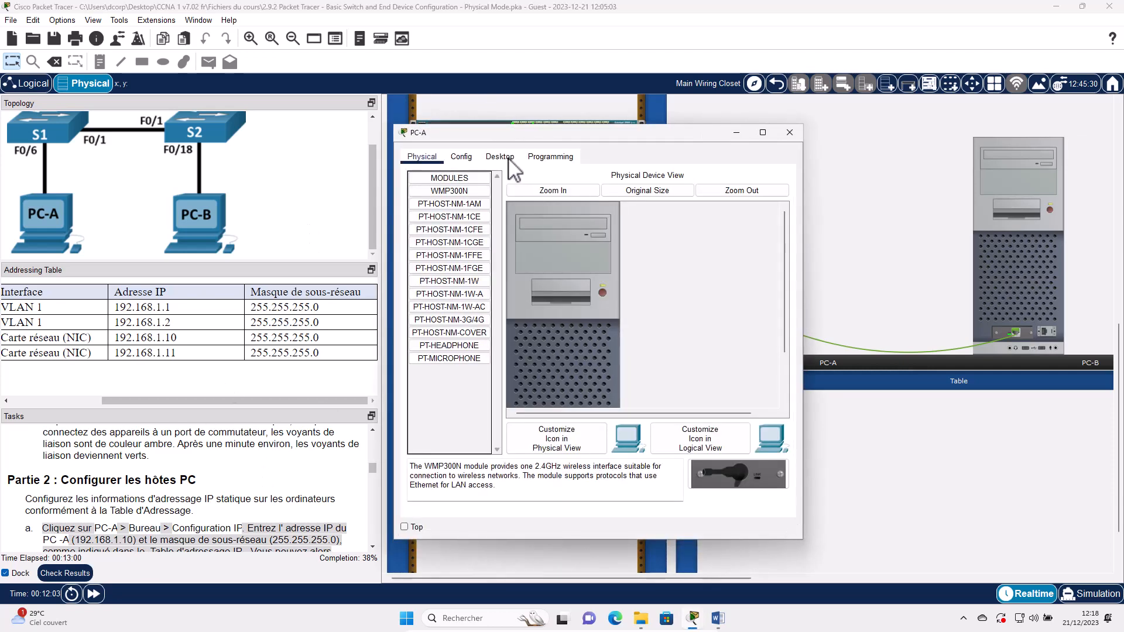
left_click(501, 157)
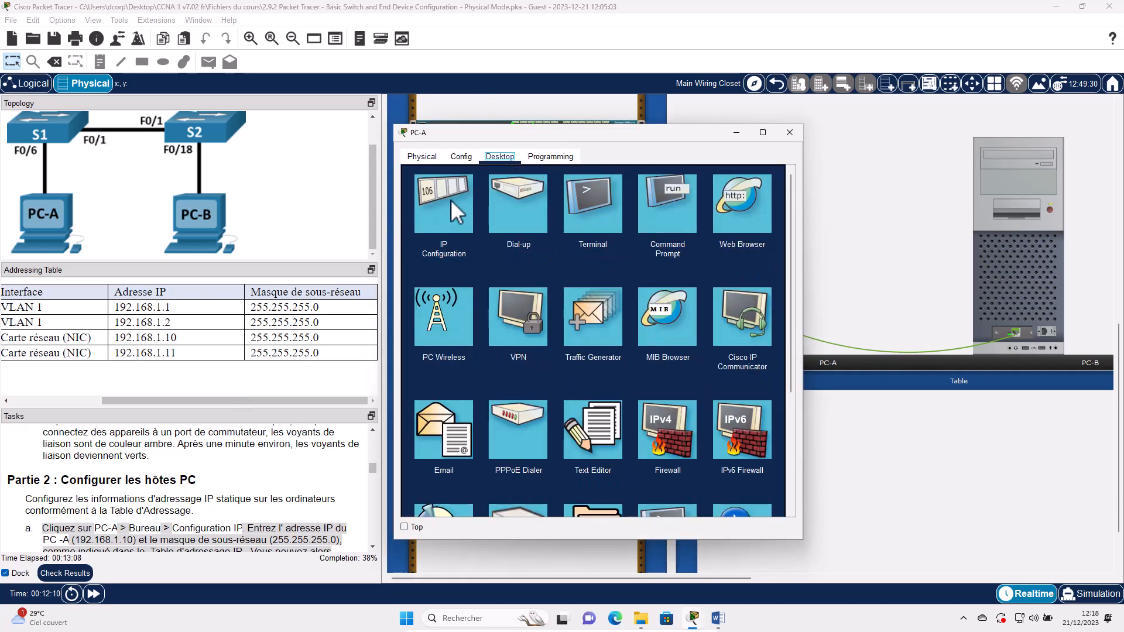
left_click(450, 199)
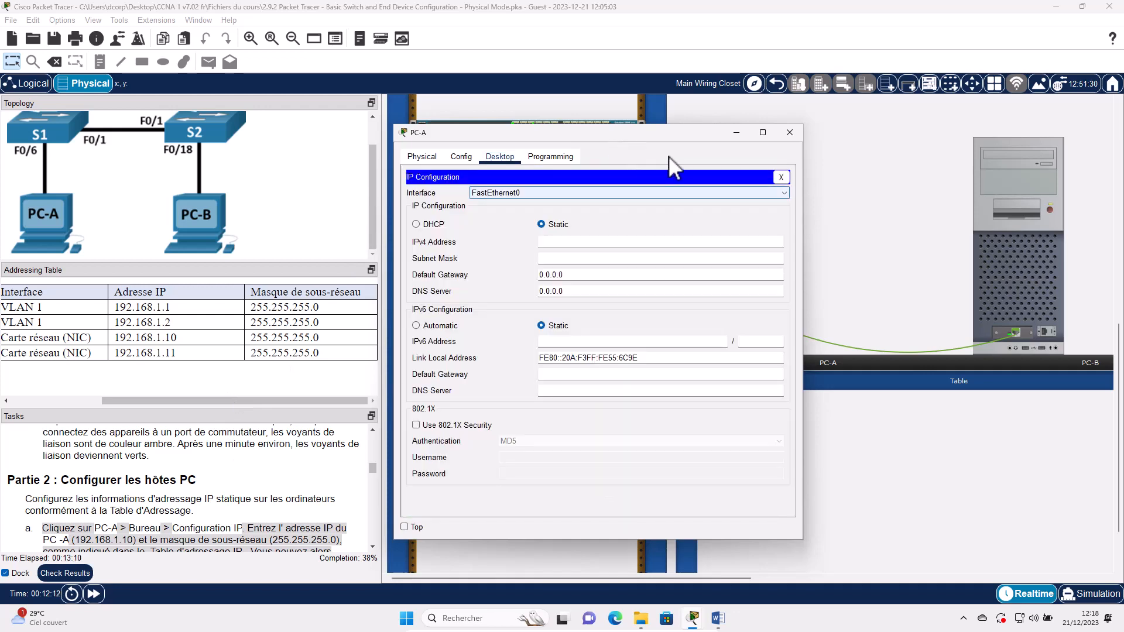
left_click_drag(611, 140, 668, 156)
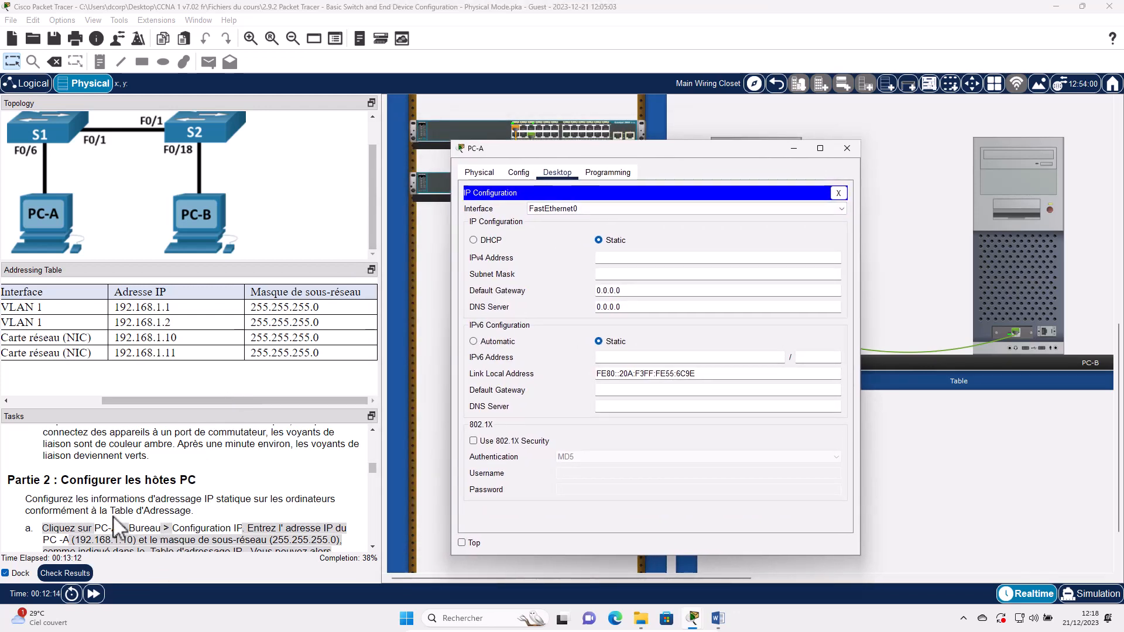
scroll(113, 515, "down", 1)
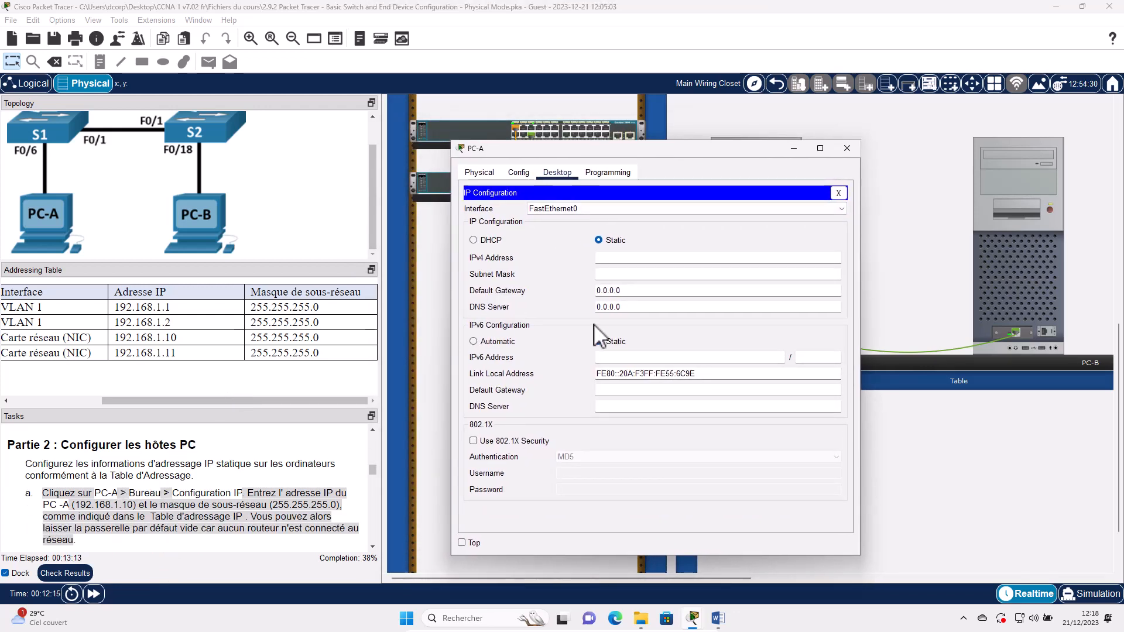
left_click(622, 257)
type("192.168.1.10")
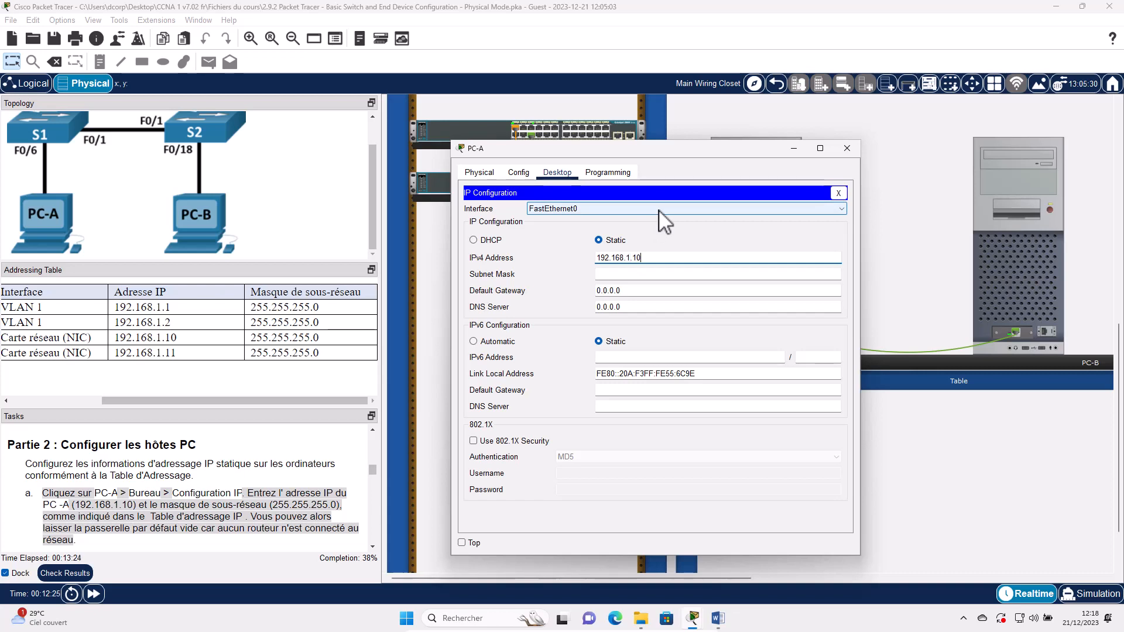
key("Tab")
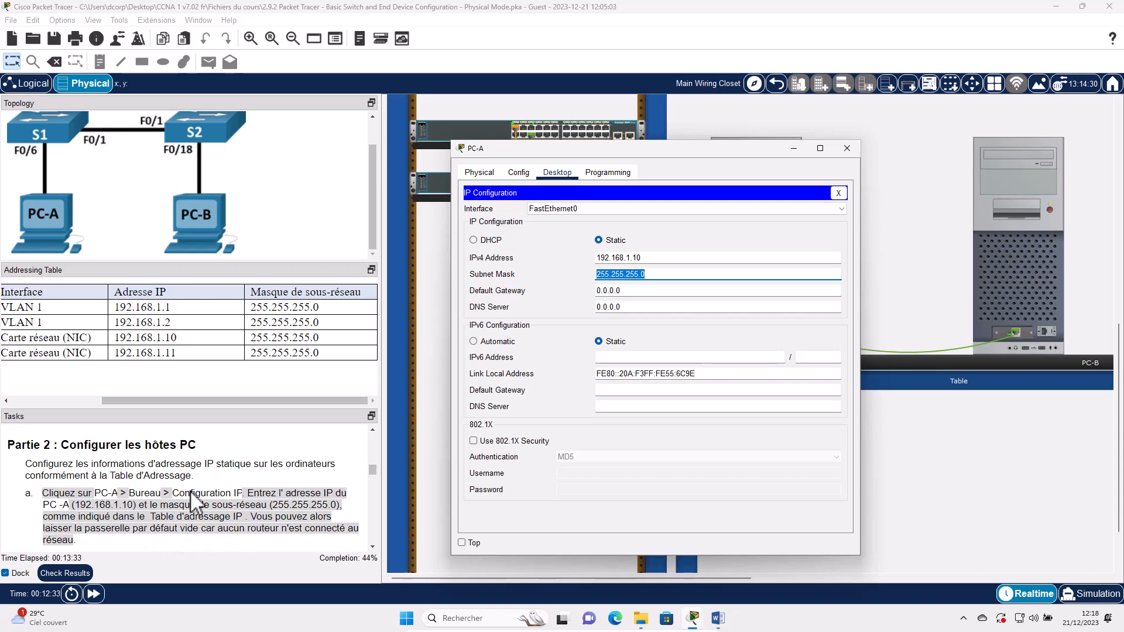
left_click(792, 153)
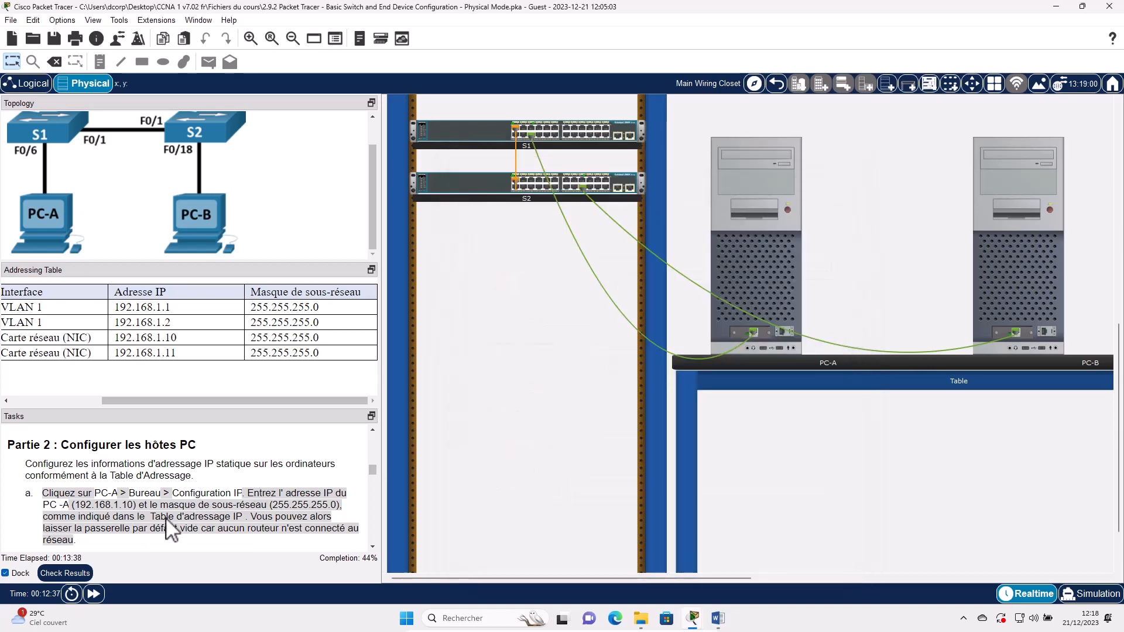
- Enter 192.168.1.11 with auto-filled mask 255.255.255.0 in PC-B's IP Configuration, then close the window
scroll(171, 529, "down", 1)
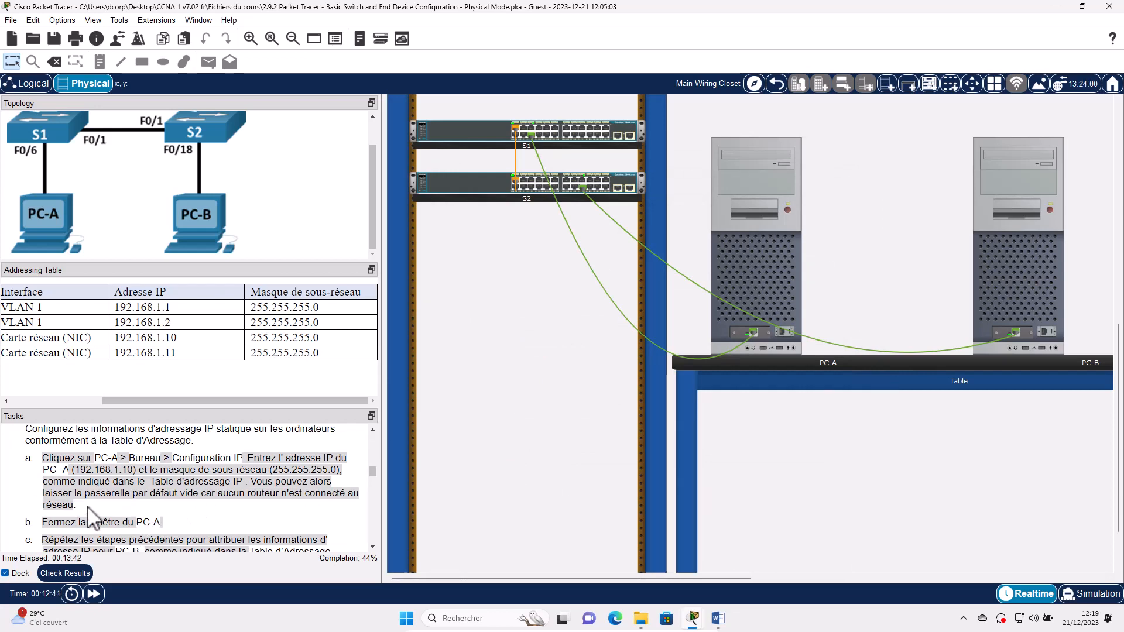
scroll(93, 507, "down", 1)
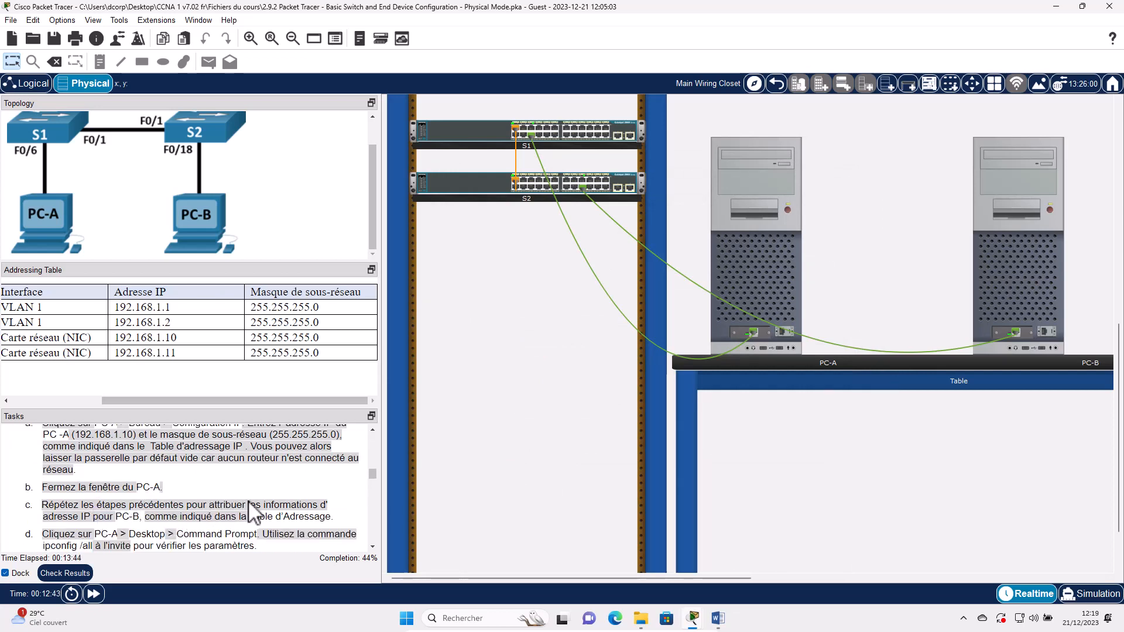
left_click(1019, 281)
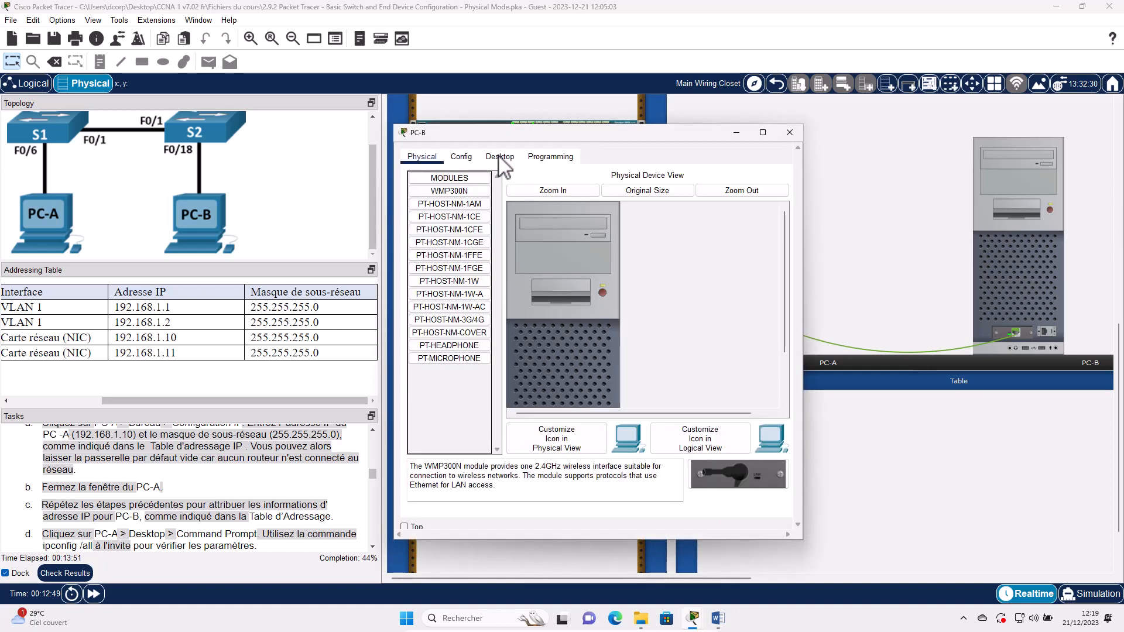
left_click(499, 157)
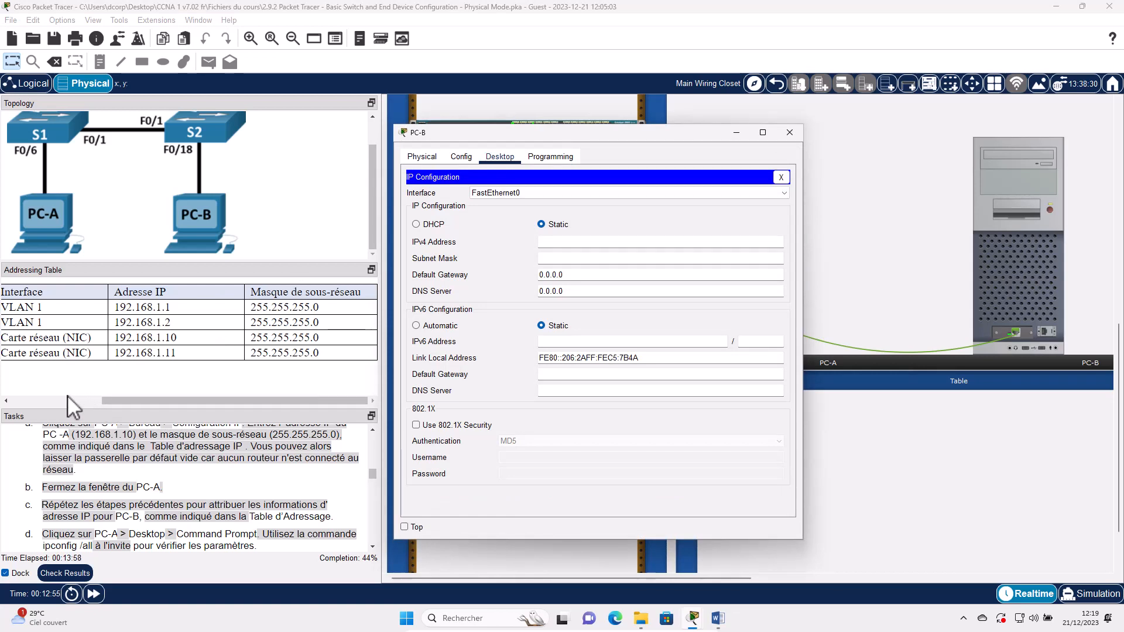
left_click(41, 395)
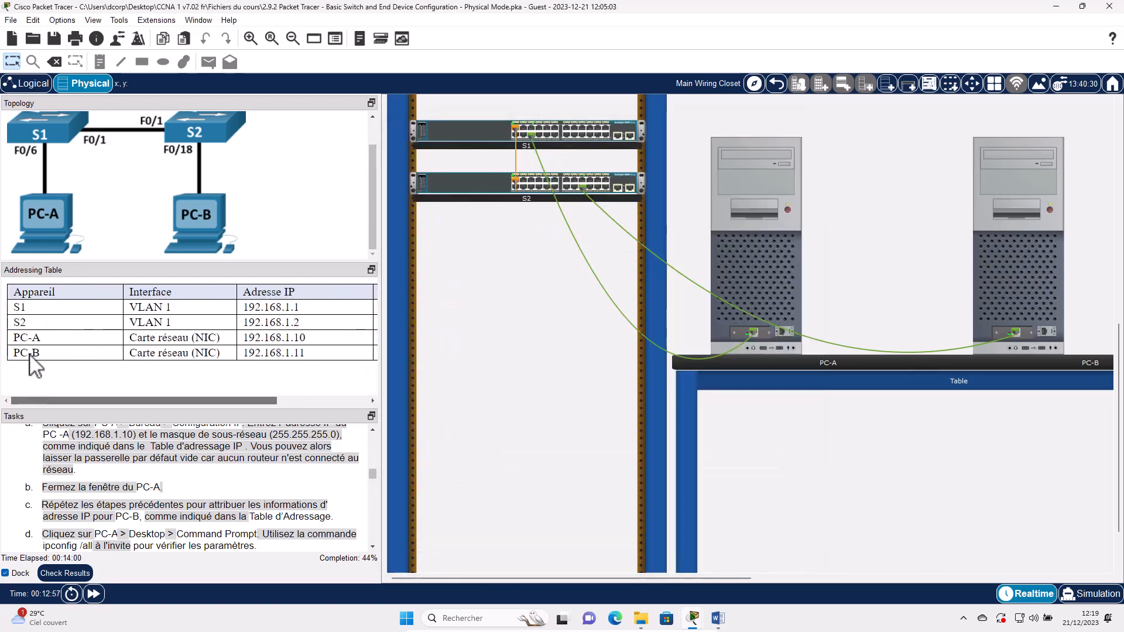
left_click_drag(120, 403, 324, 376)
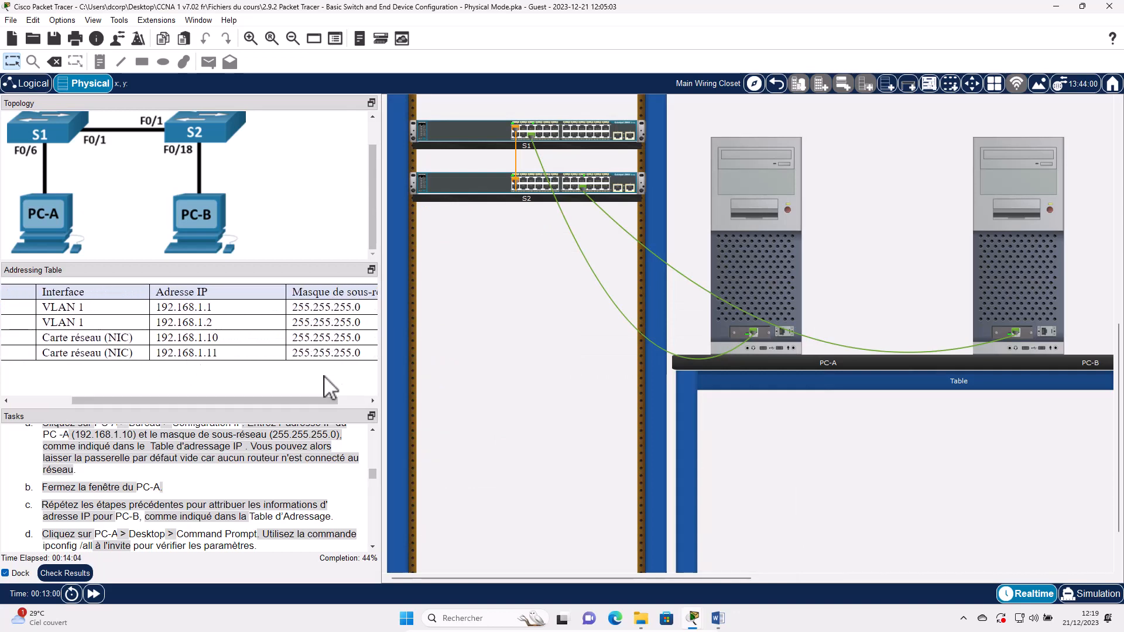
left_click(1041, 253)
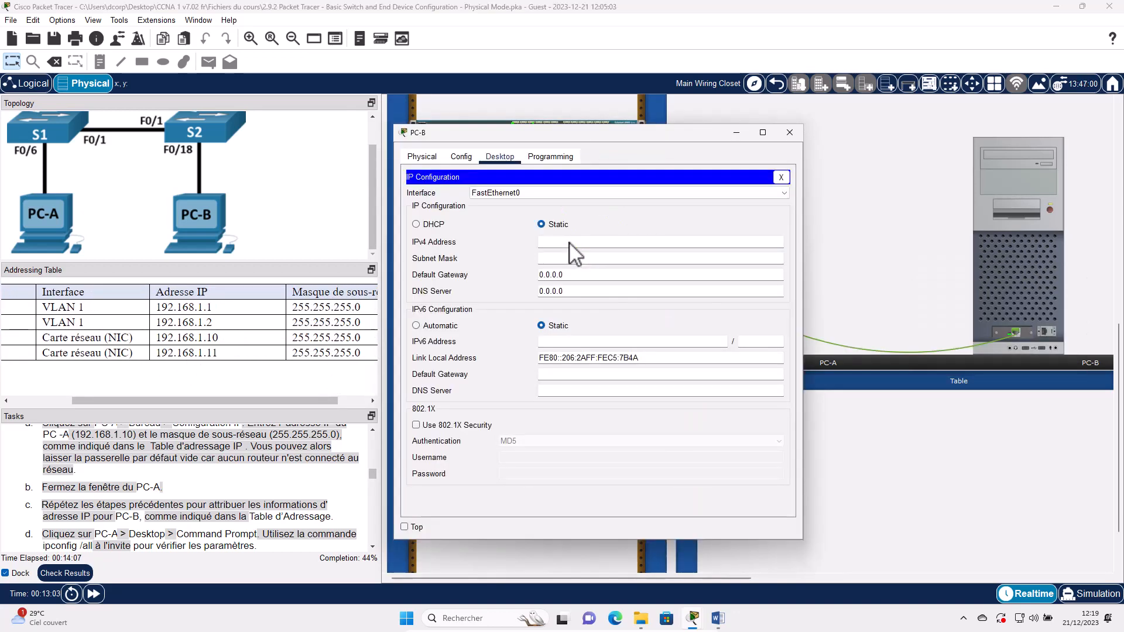
left_click(569, 243)
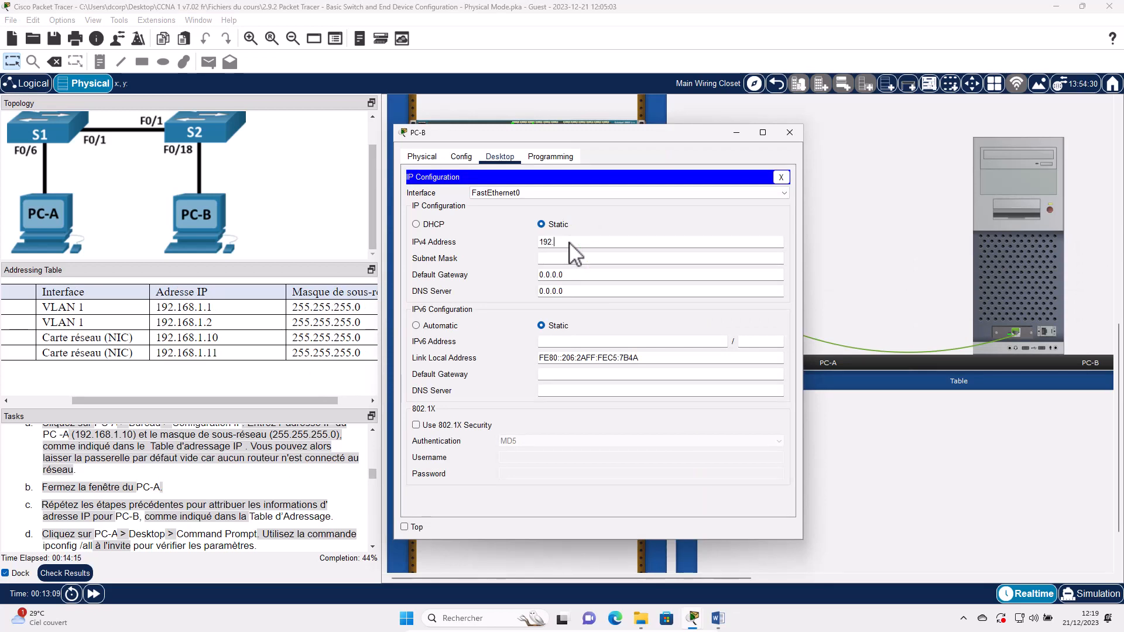
type("192.168.1.11")
left_click(566, 260)
scroll(149, 542, "down", 1)
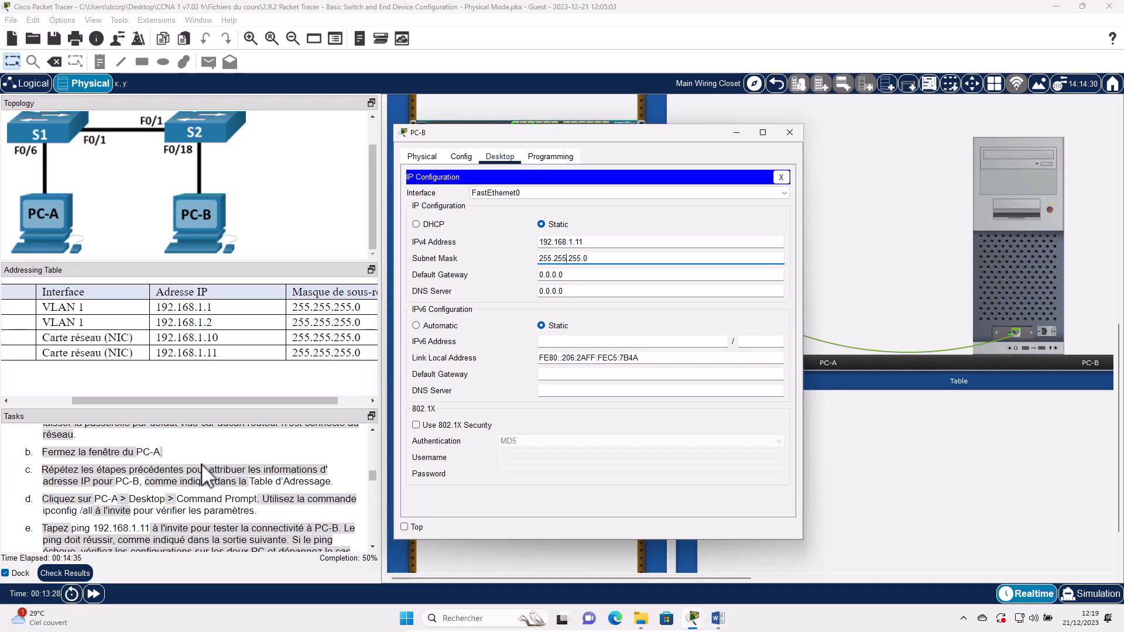
left_click(736, 133)
- Run ipconfig /all in PC-A's Command Prompt
left_click(753, 193)
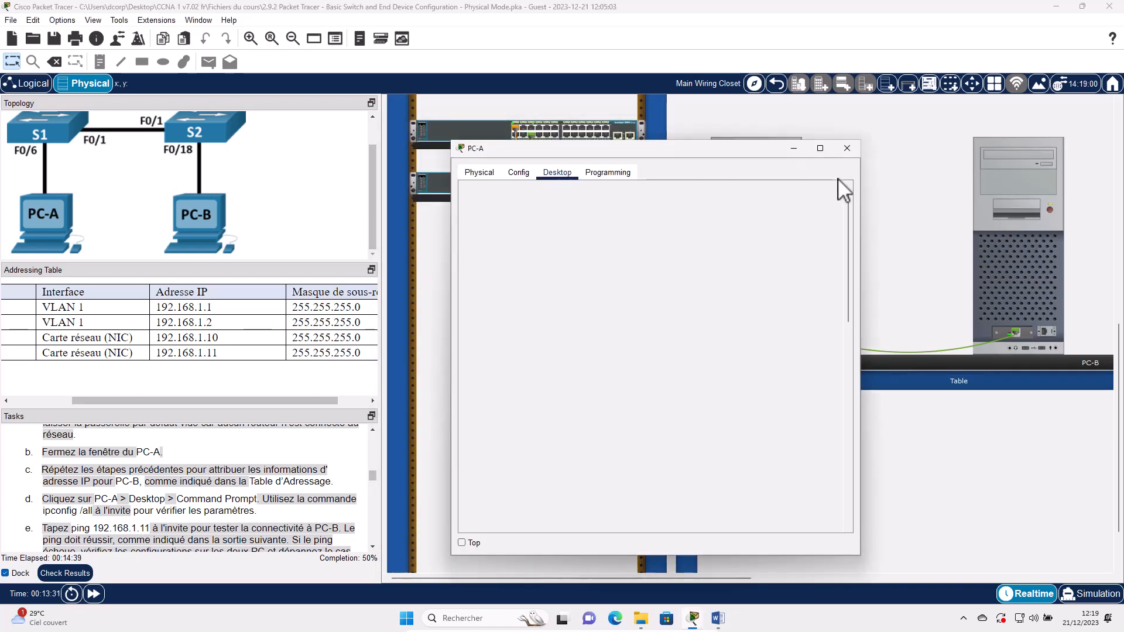
left_click(838, 193)
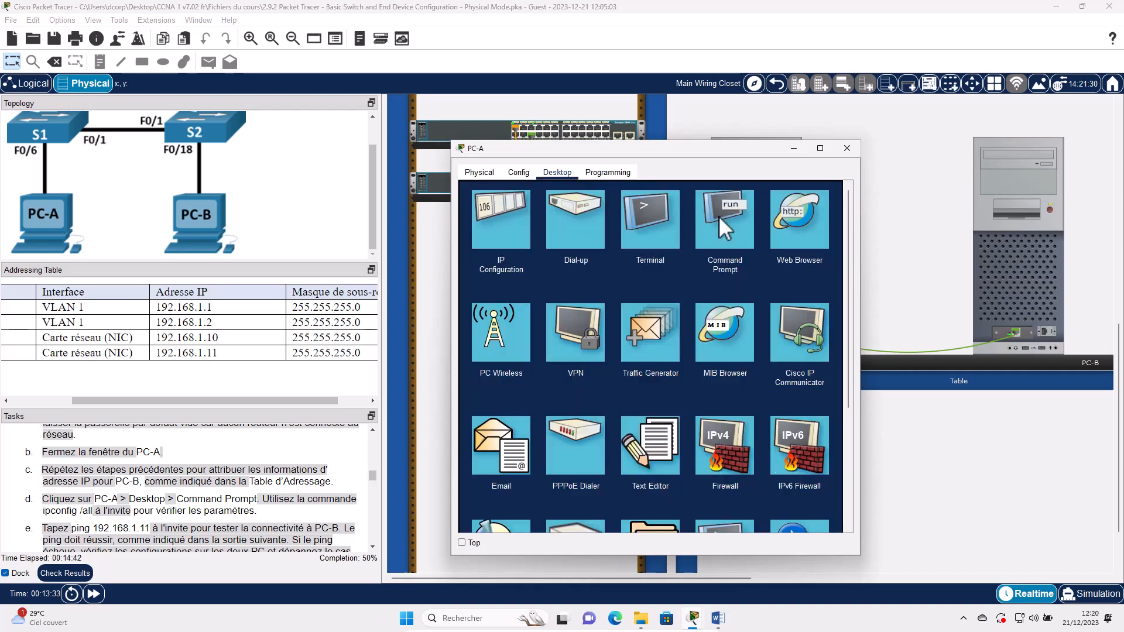
left_click(718, 216)
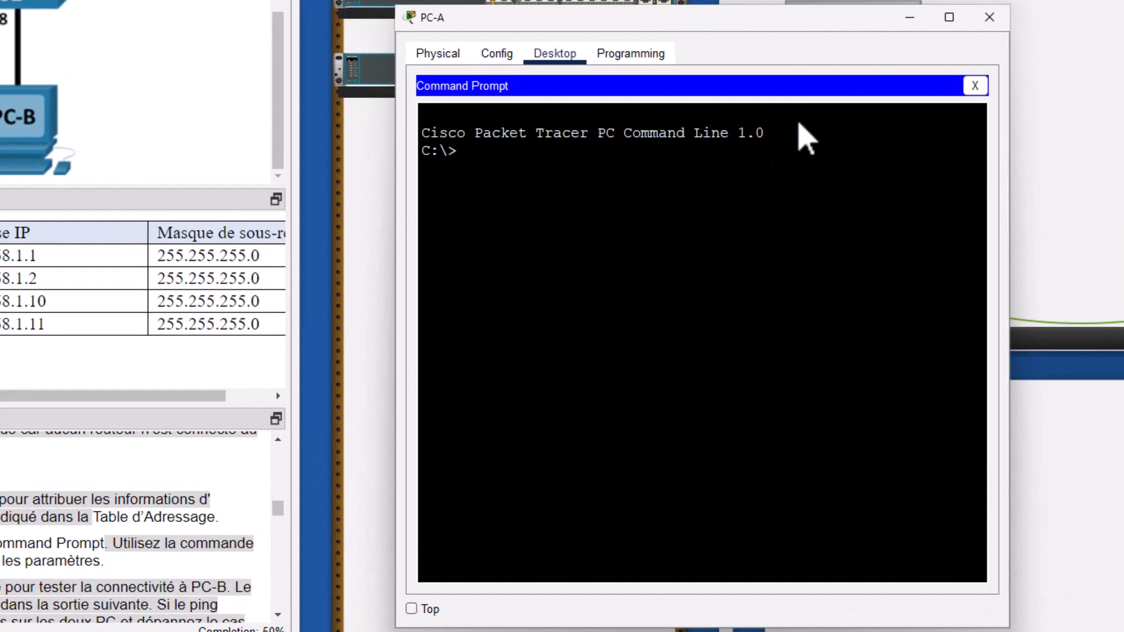
type("ipconfig /all")
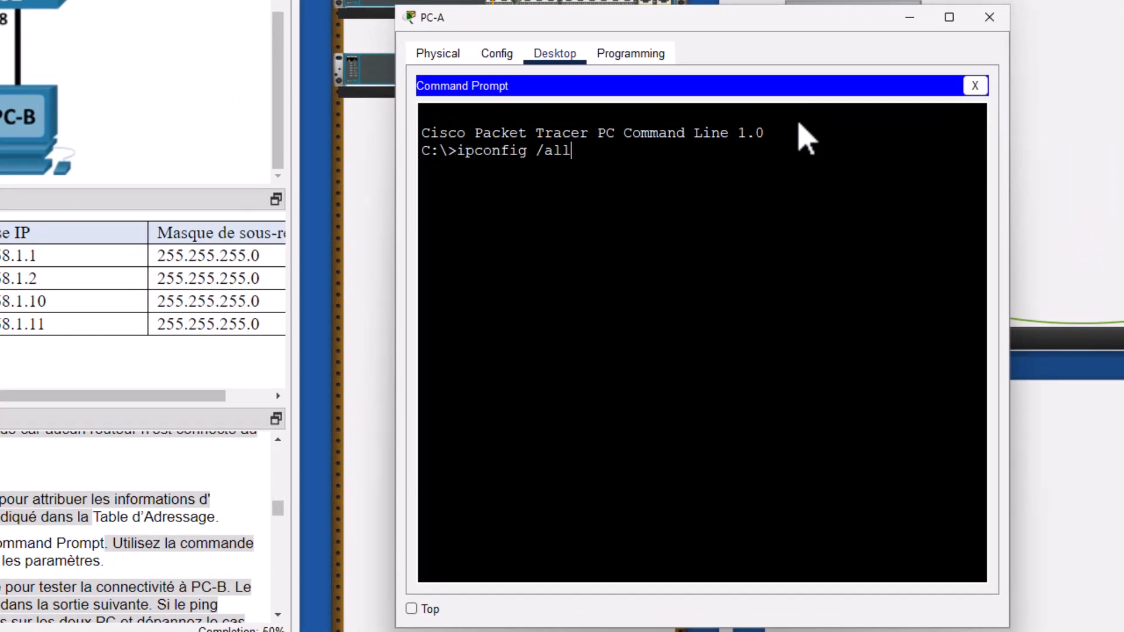
key("Return")
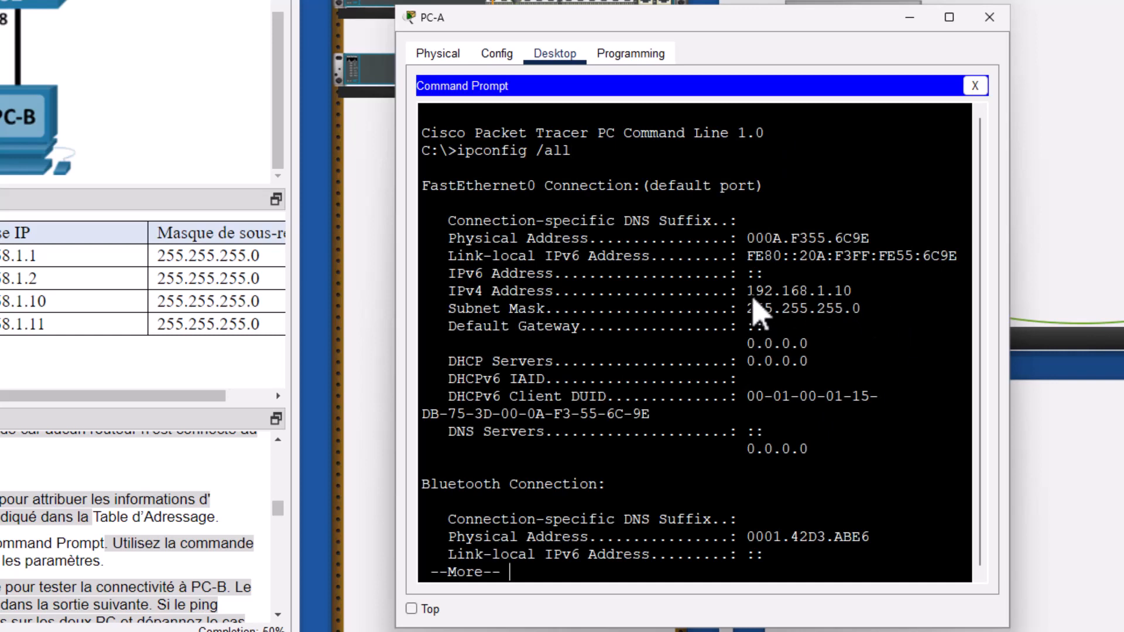
- Highlight the IPv4 Address 192.168.1.10 and Subnet Mask 255.255.255.0 lines in the output
left_click(755, 292)
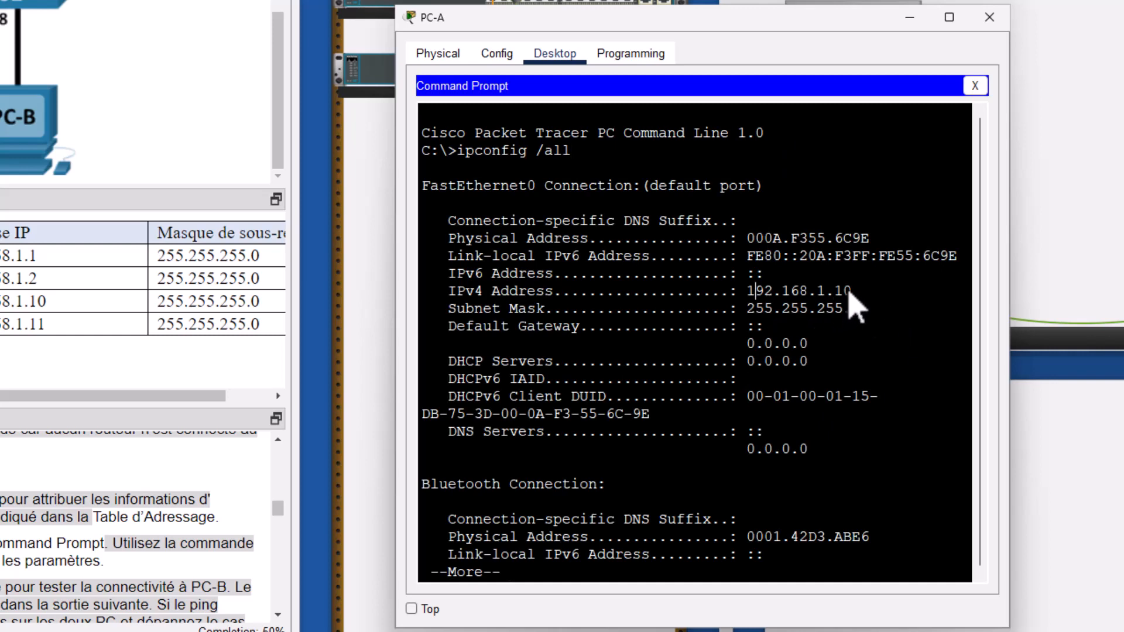
left_click_drag(755, 292, 848, 291)
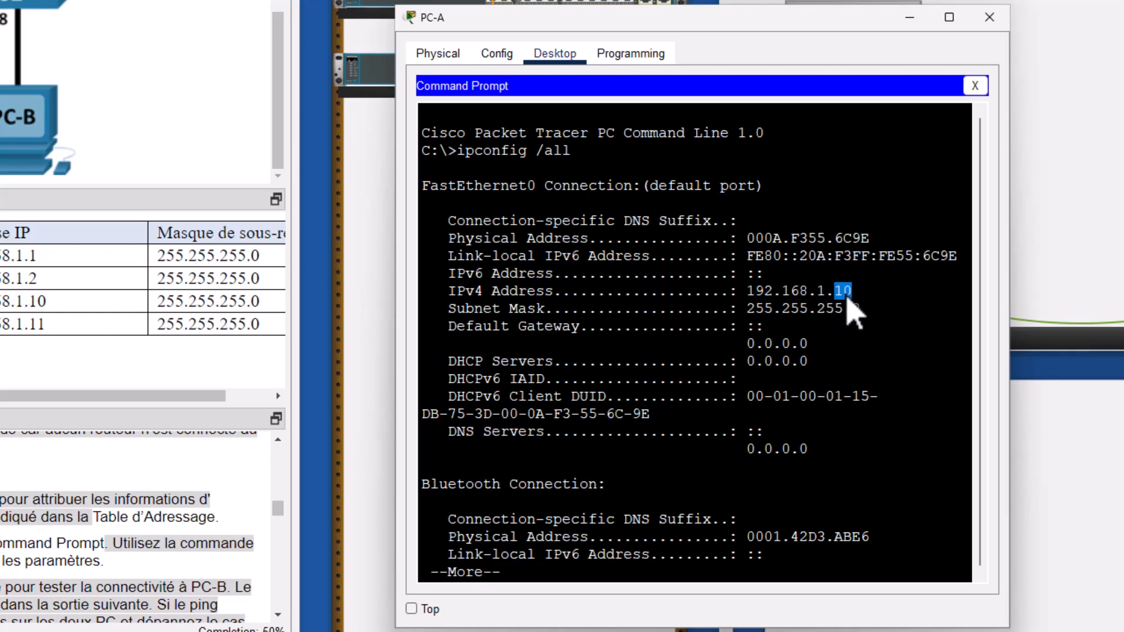
triple_click(845, 292)
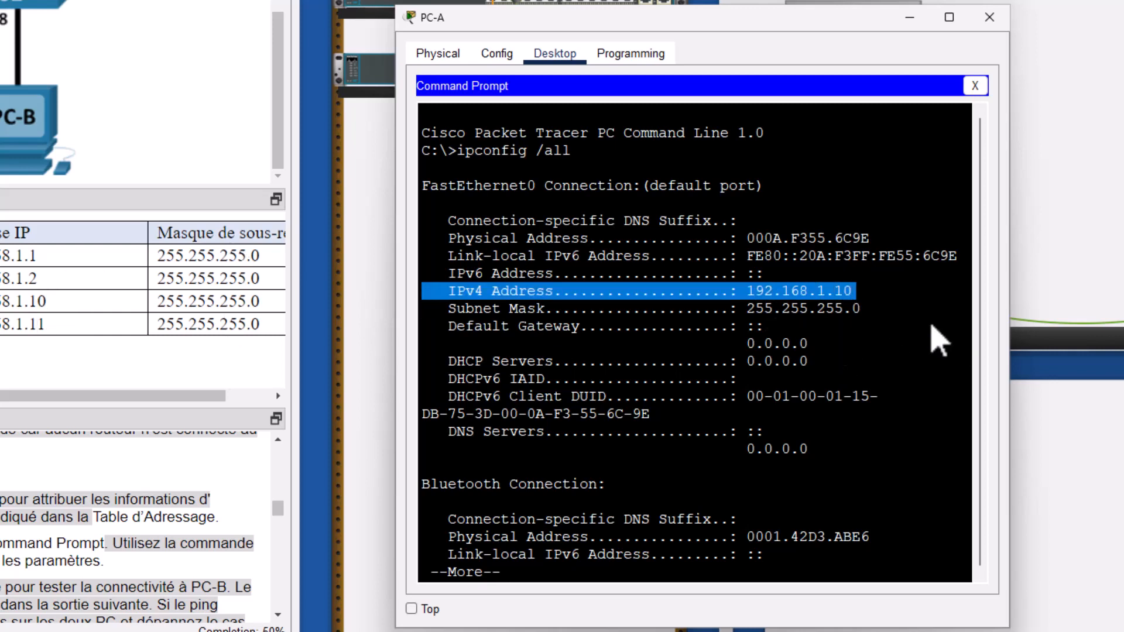
triple_click(812, 309)
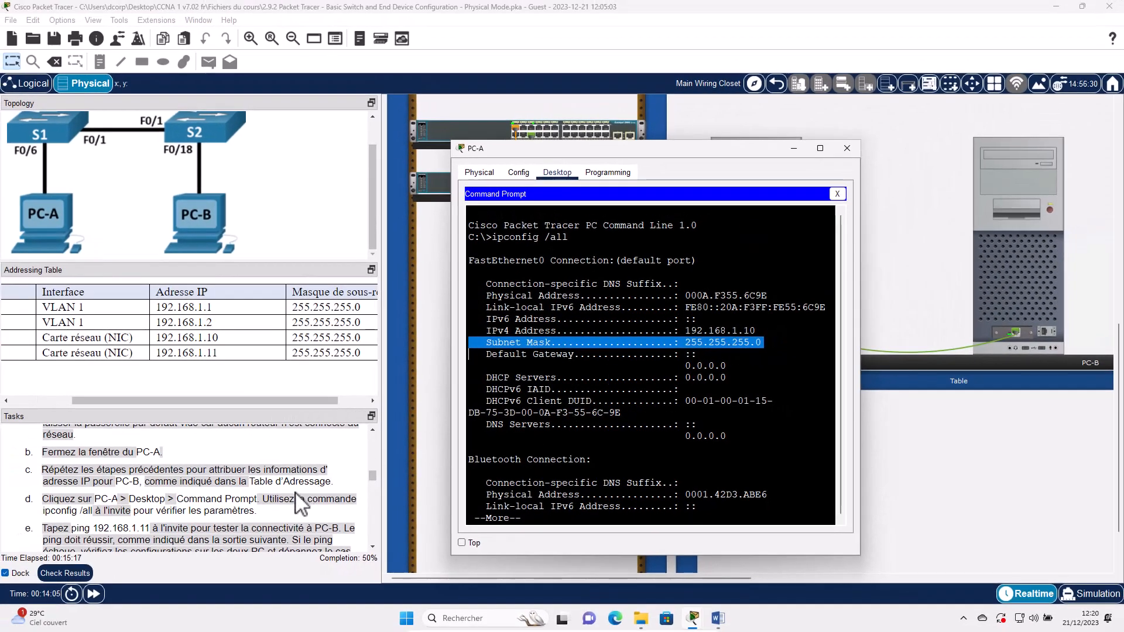
scroll(111, 512, "down", 1)
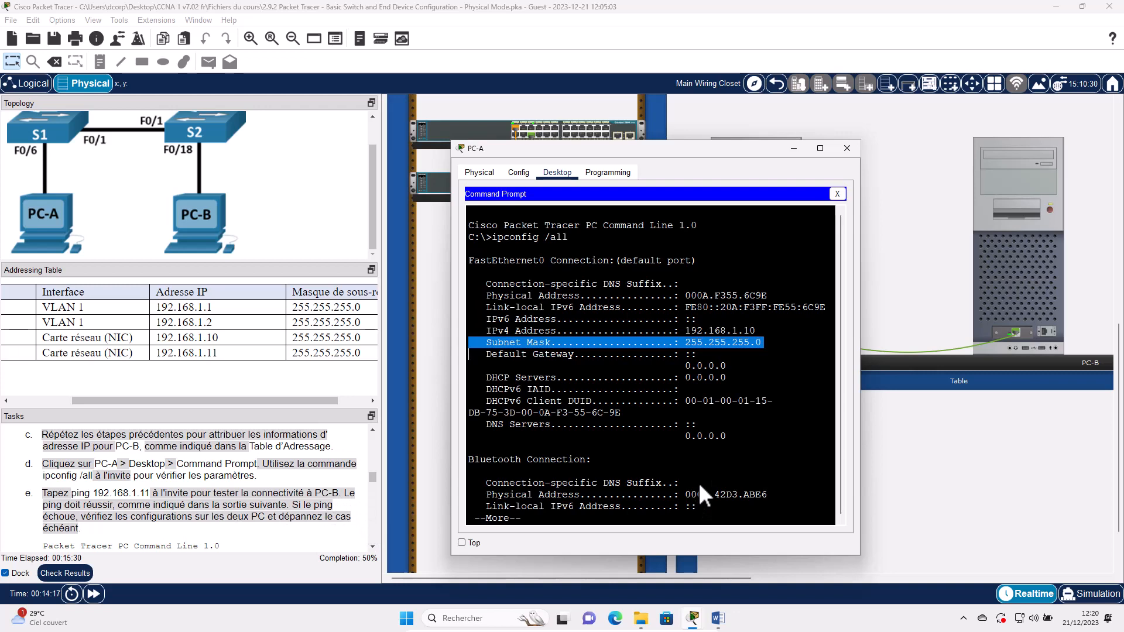
- Ping PC-B at 192.168.1.11 from PC-A, getting 4 replies with 0% loss
key("space")
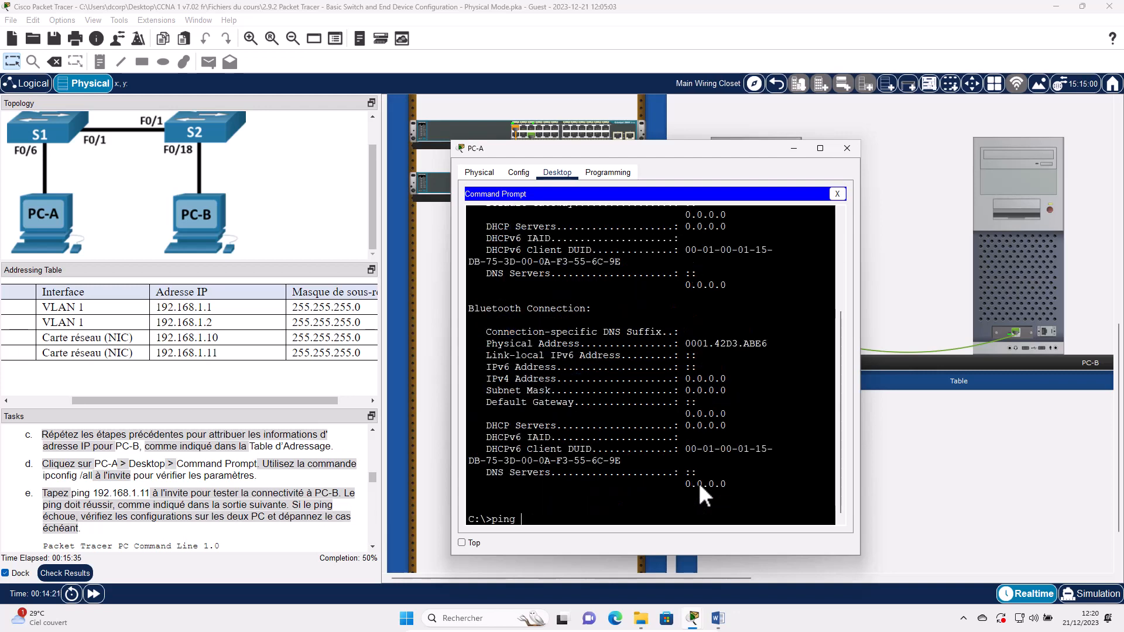
type("ping 192.168.1.11")
key("Return")
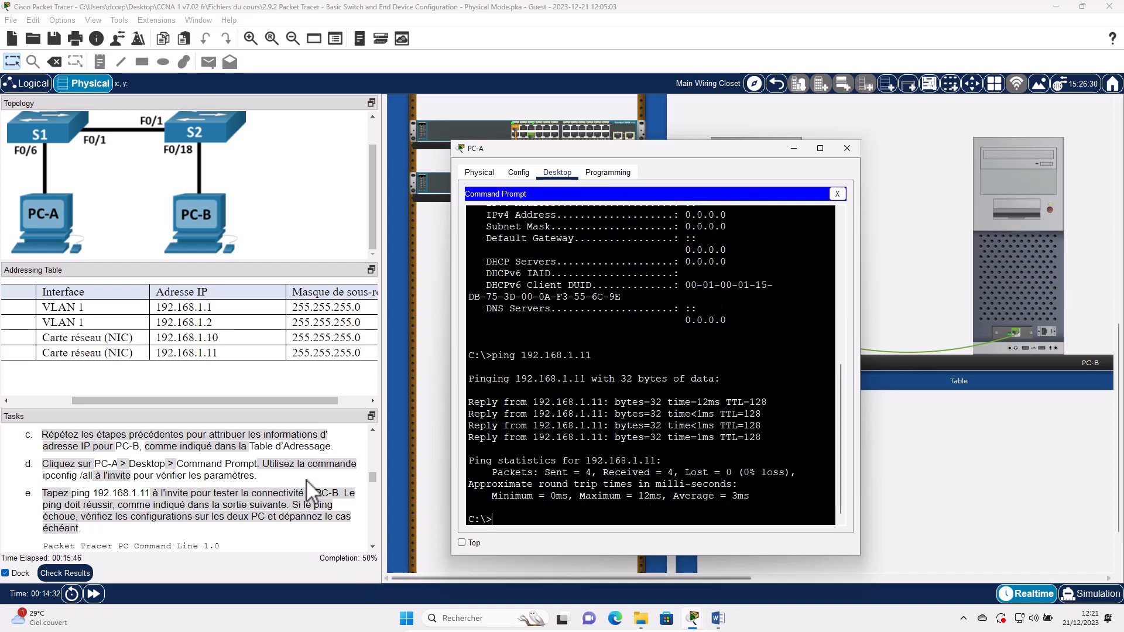
scroll(47, 542, "down", 2)
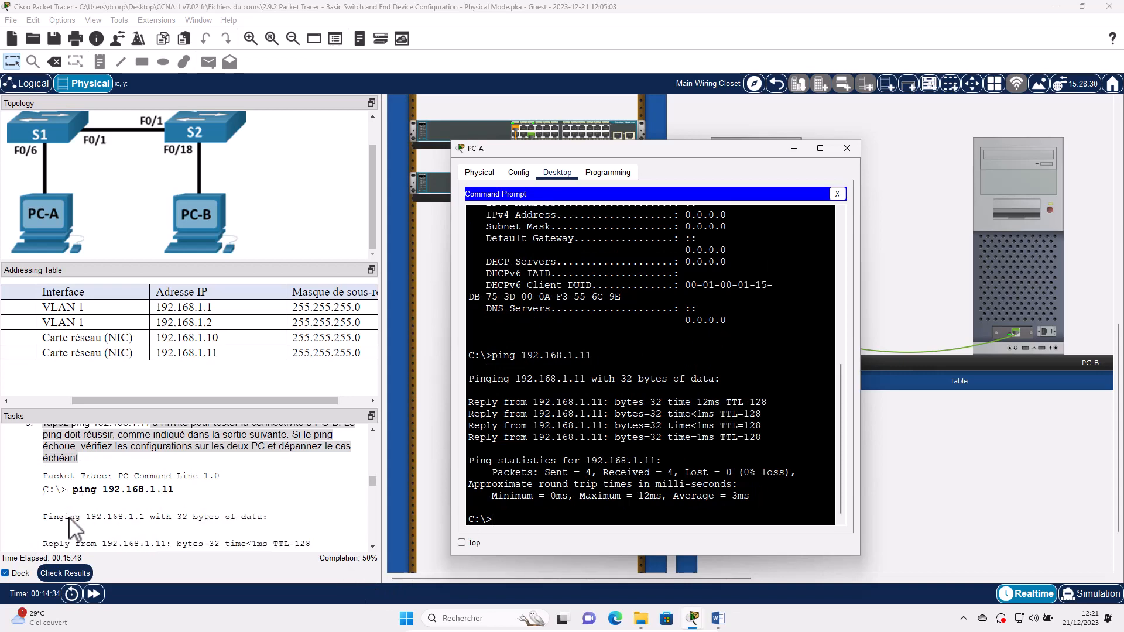
scroll(75, 522, "down", 6)
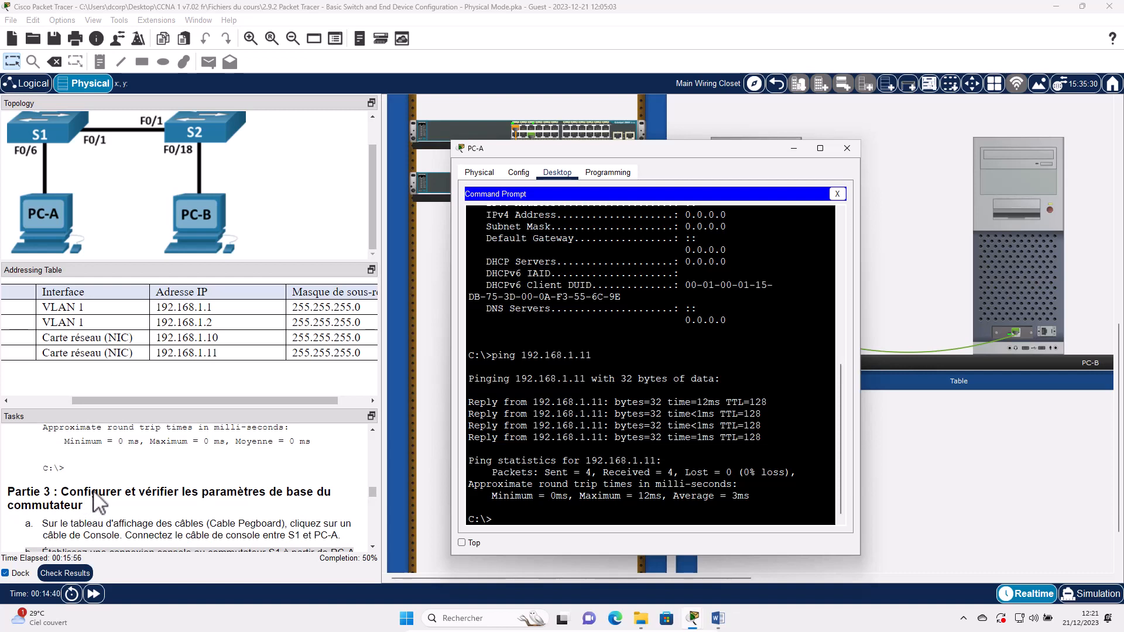
scroll(87, 495, "down", 1)
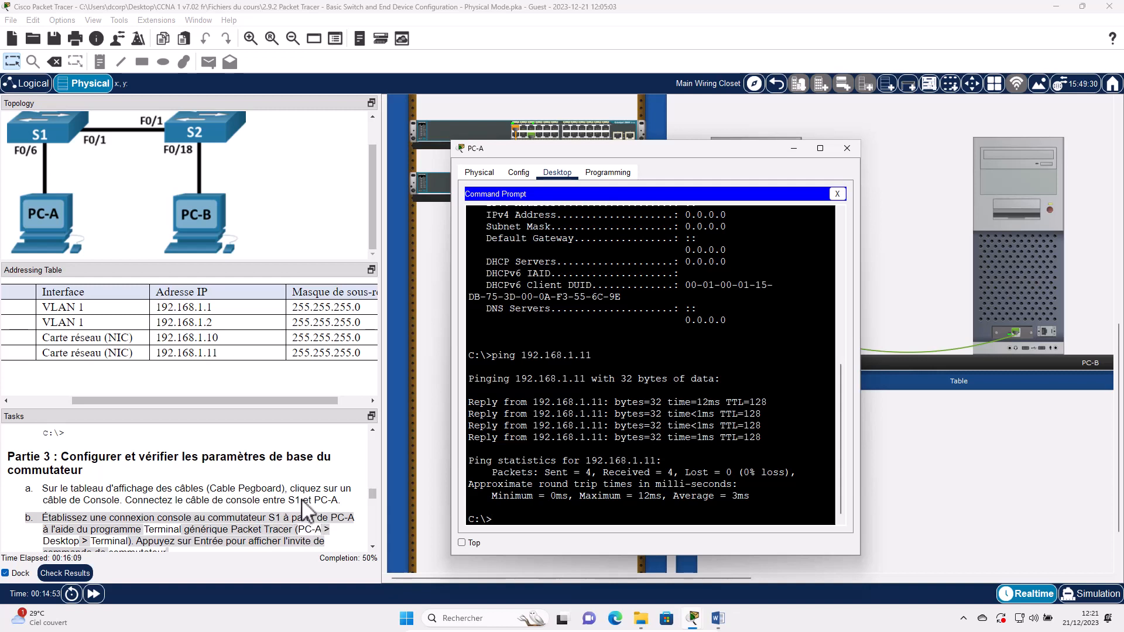
- Plug a console cable into the CONSOLE port on S1's rear panel
left_click(855, 147)
scroll(854, 193, "up", 10)
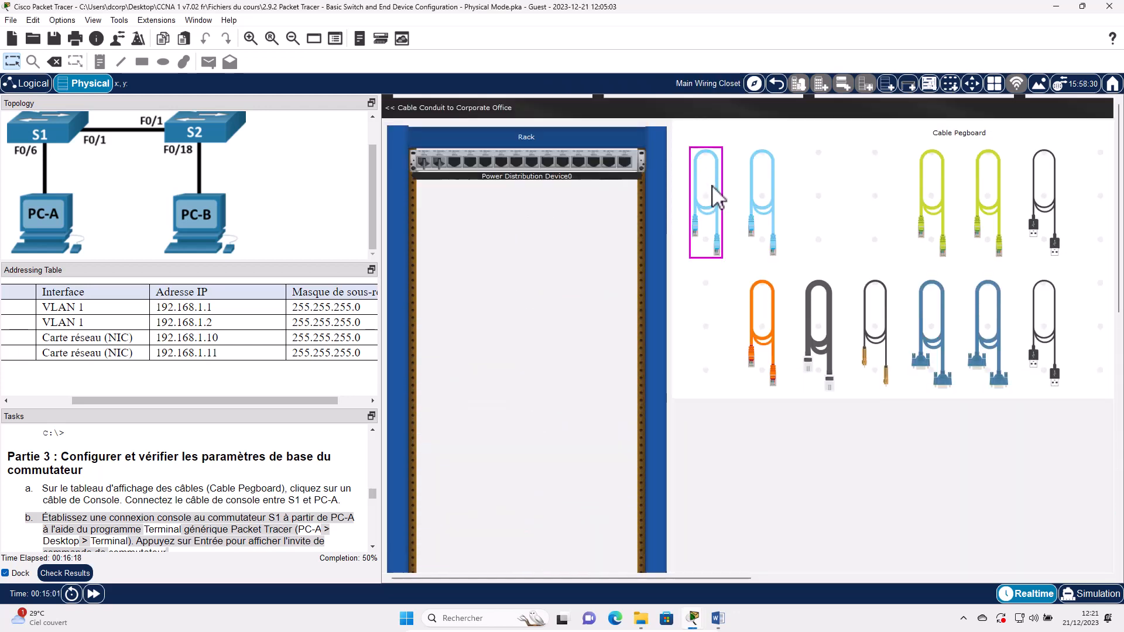
left_click(711, 190)
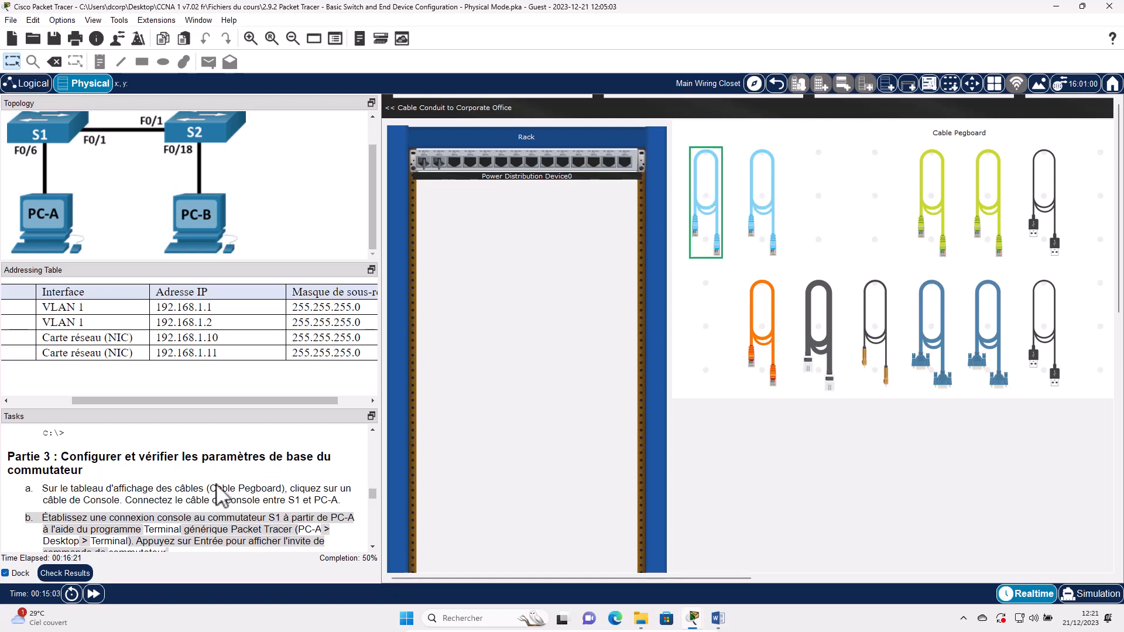
scroll(504, 410, "down", 8)
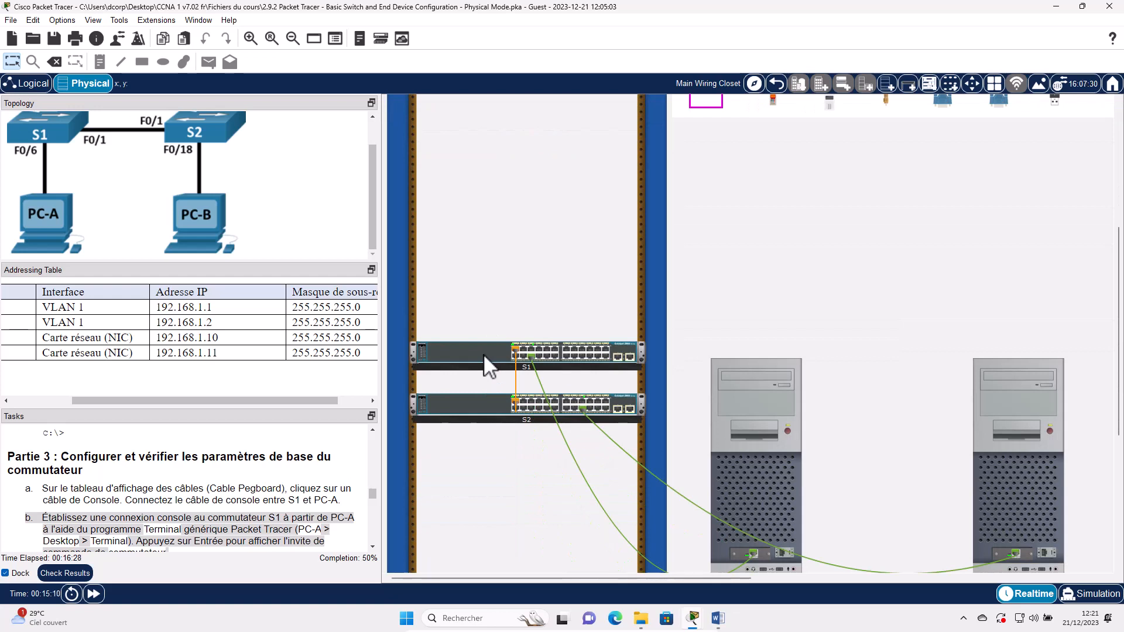
right_click(483, 354)
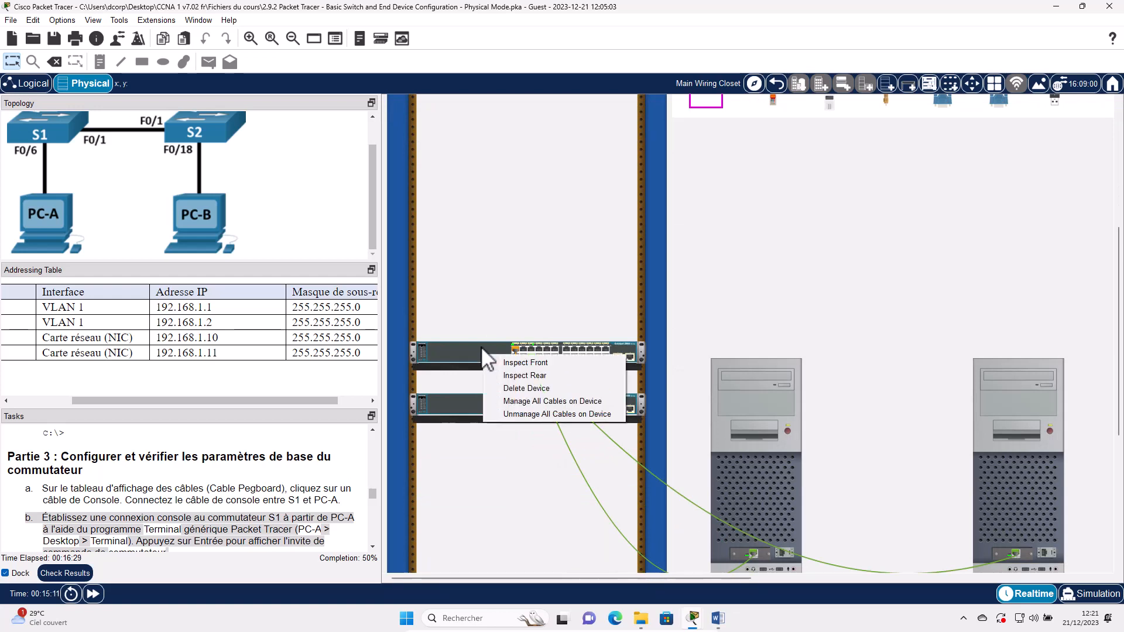
left_click(515, 376)
left_click(746, 384)
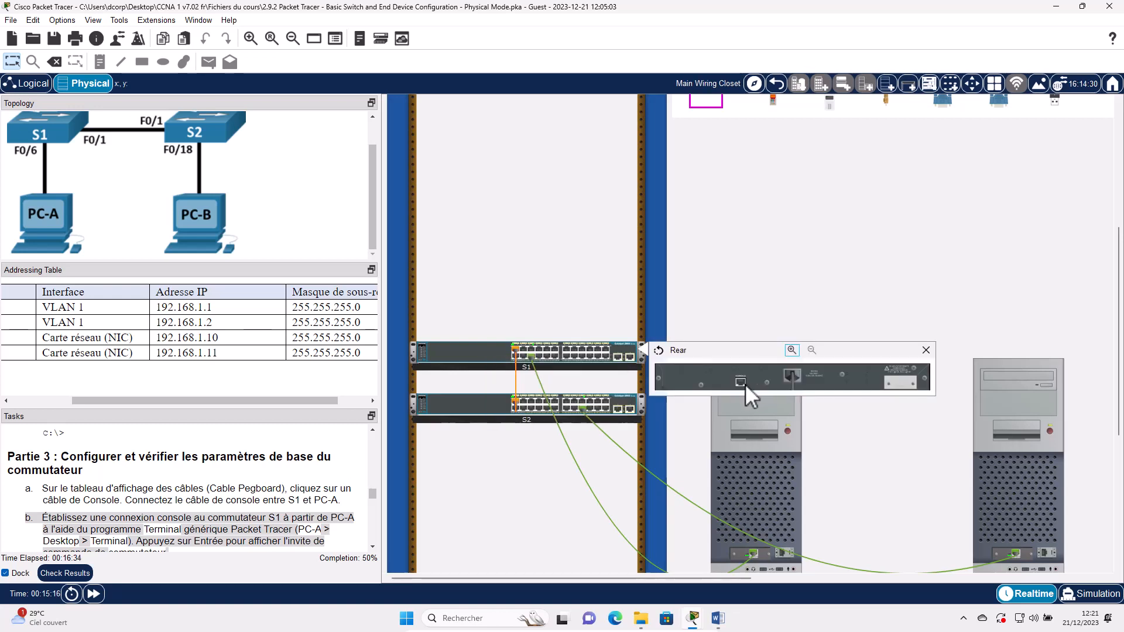
left_click(795, 350)
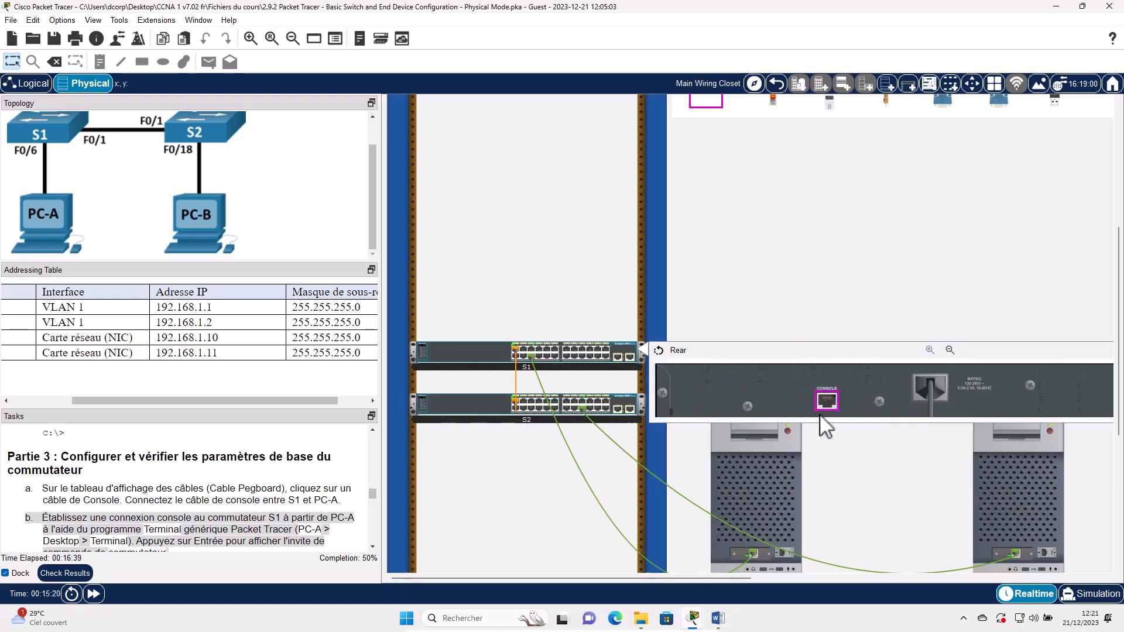
left_click(826, 401)
- Connect the console cable's other end to PC-A's front RS-232 port
right_click(804, 515)
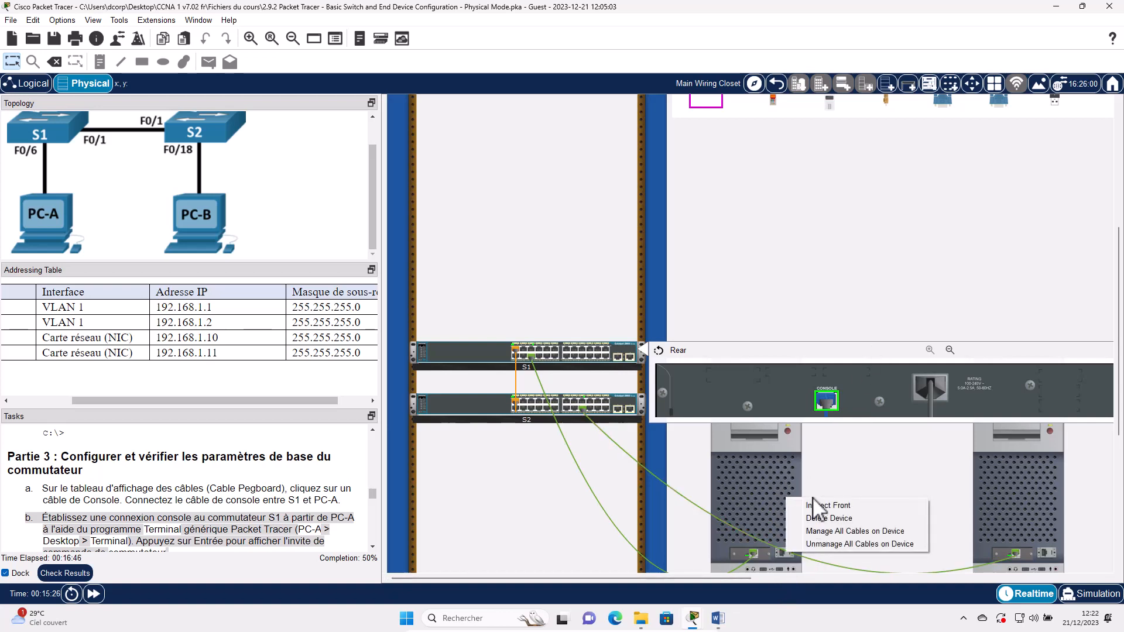
left_click(816, 505)
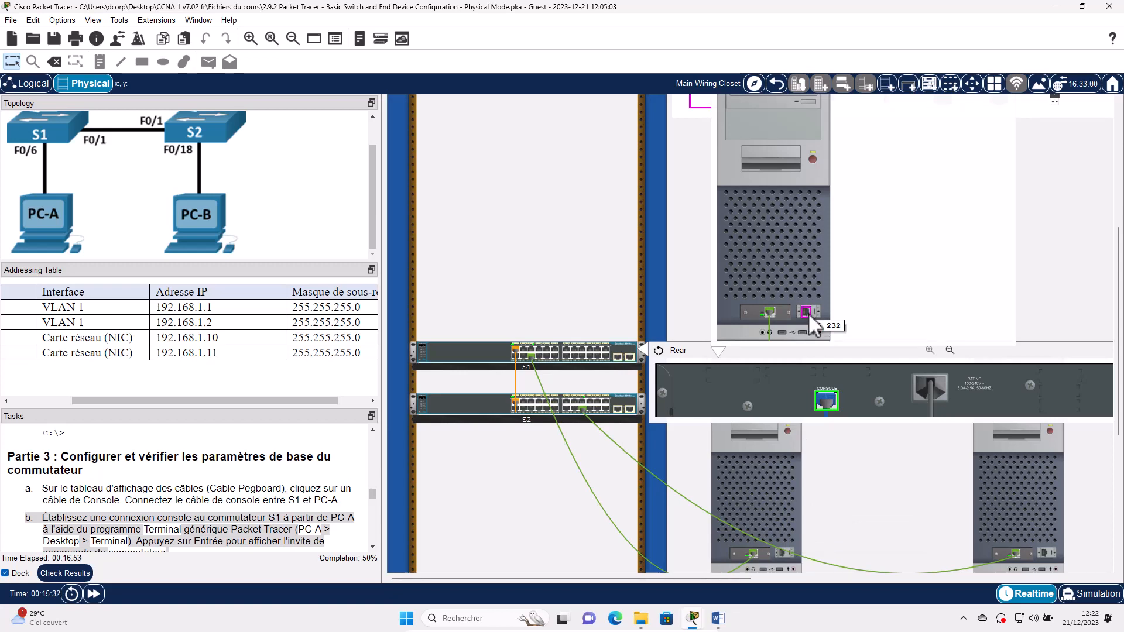
left_click(807, 313)
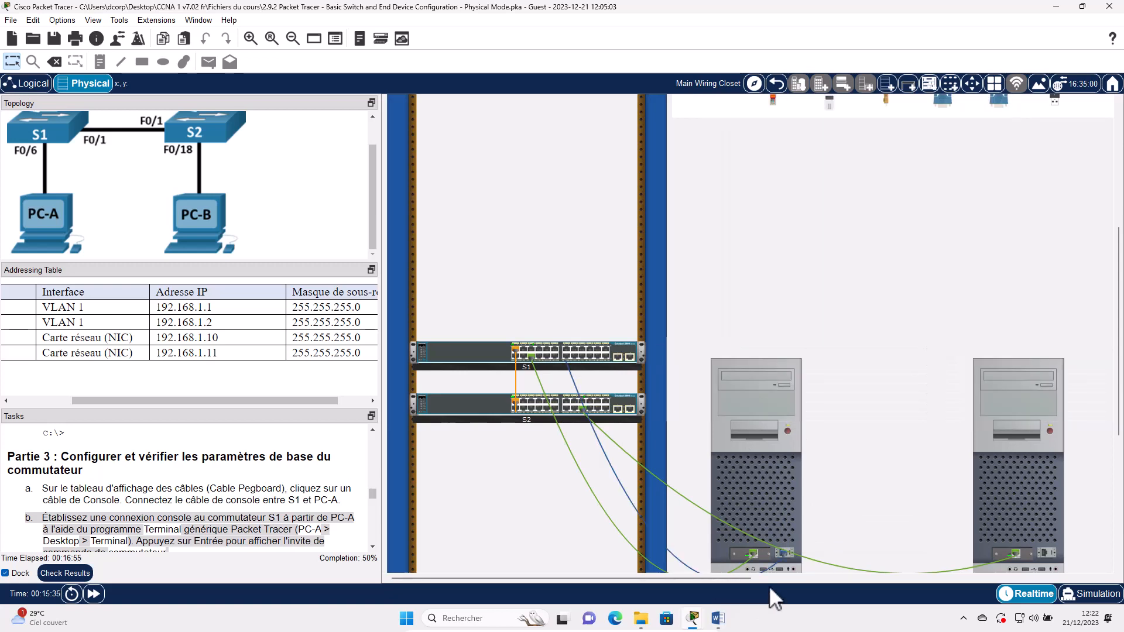
scroll(276, 458, "down", 3)
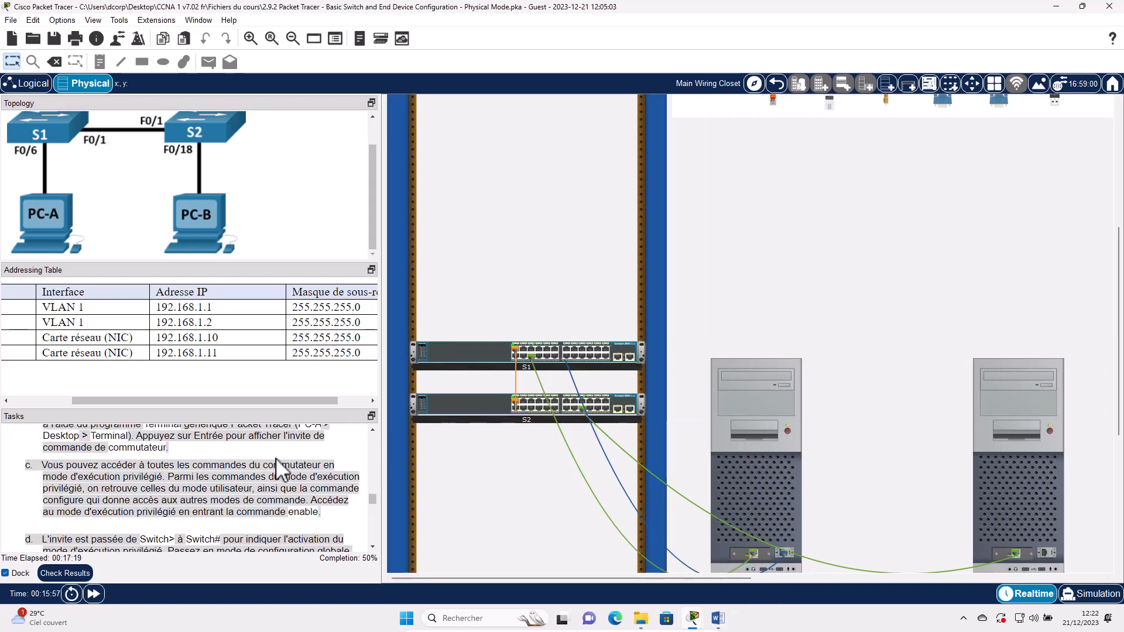
scroll(276, 458, "up", 1)
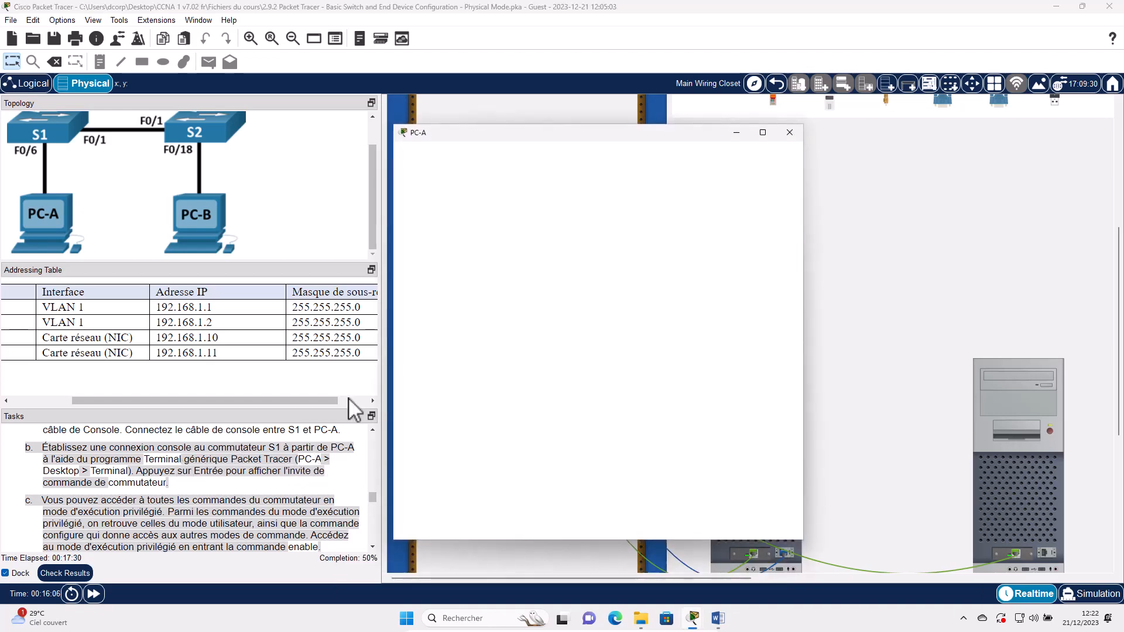
- Start PC-A's Terminal with the default 9600 baud settings and bring up the Switch> prompt
left_click(605, 202)
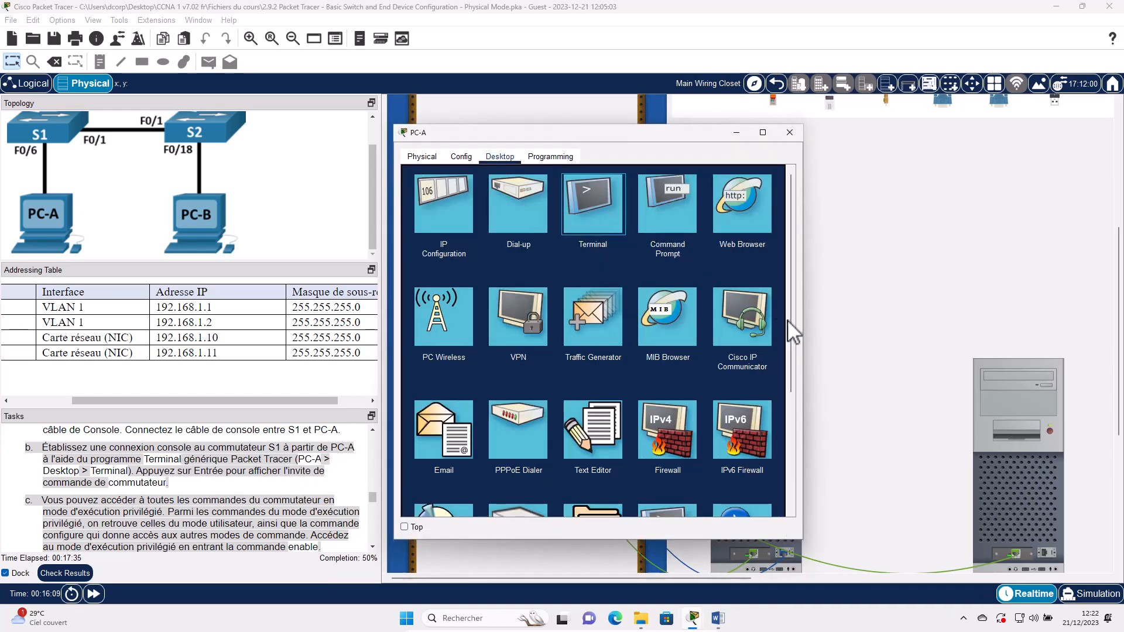
left_click(759, 295)
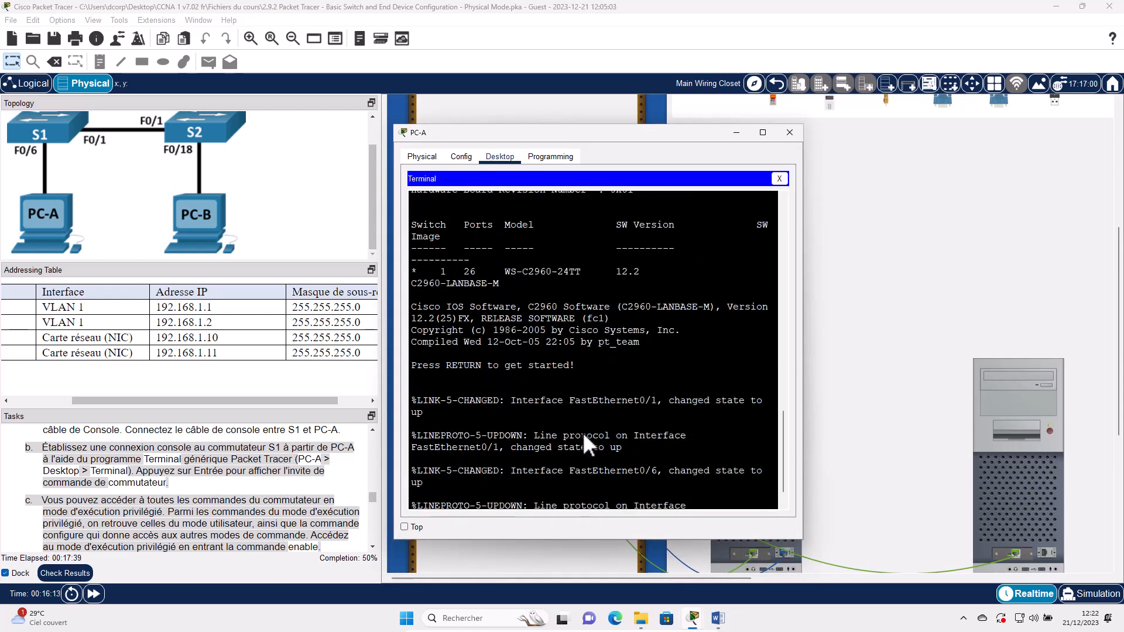
key("Return")
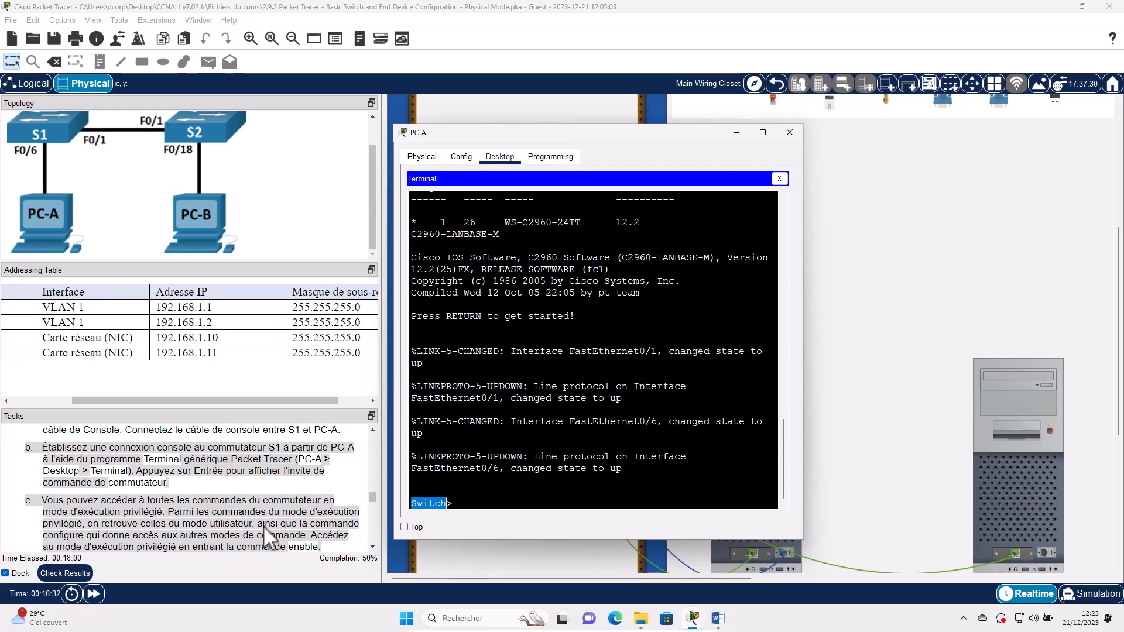
- Enter privileged EXEC mode on the switch with enable
scroll(150, 515, "down", 1)
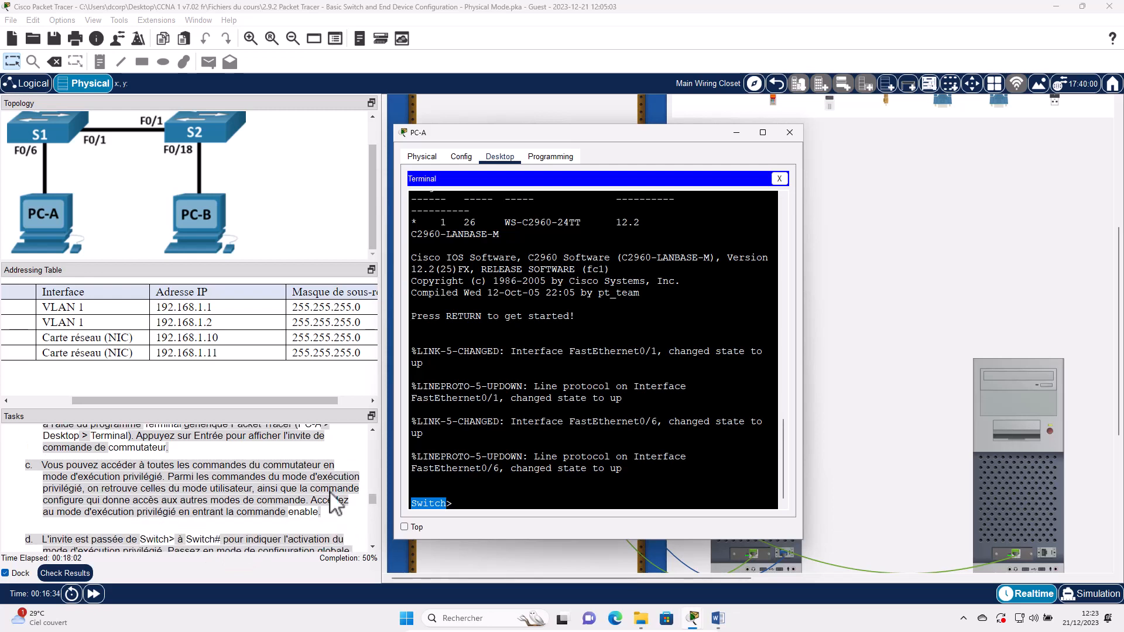
triple_click(474, 499)
left_click(534, 455)
type("enable")
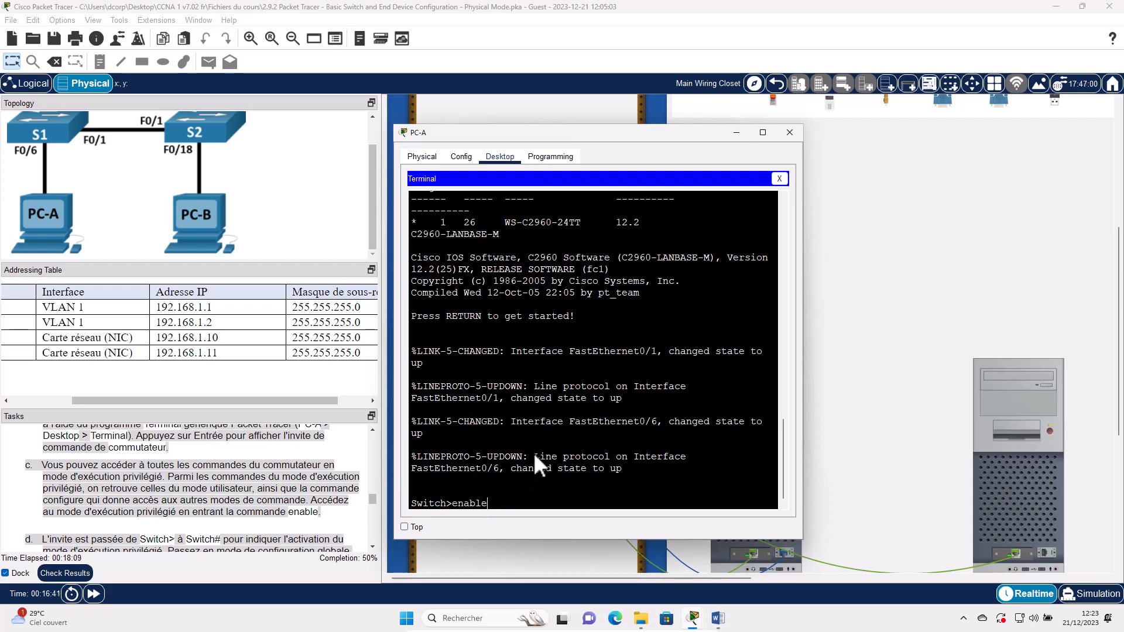
key("Return")
- Run configure terminal to reach the Switch(config)# prompt
scroll(230, 505, "down", 1)
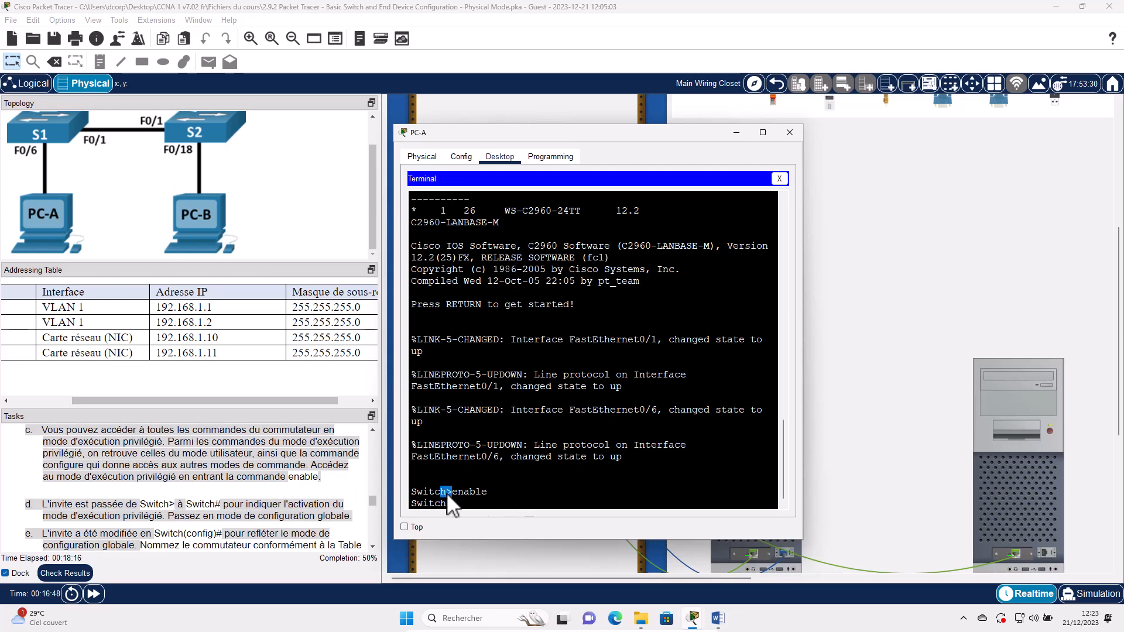
left_click_drag(447, 493, 452, 494)
left_click(454, 511)
type("configure terminal")
key("Return")
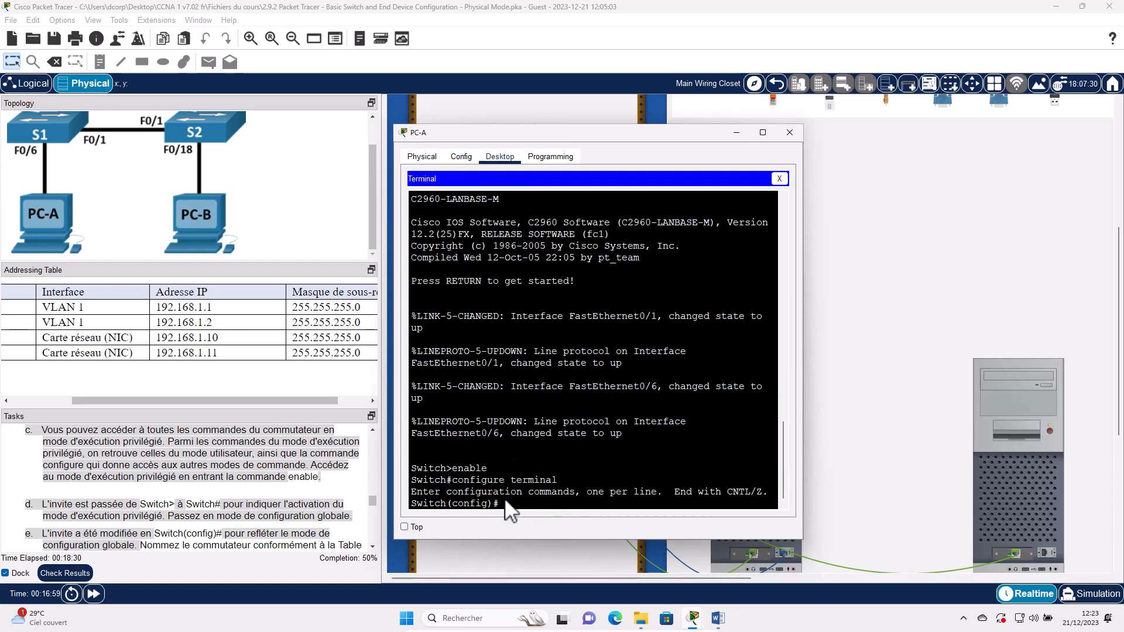
left_click_drag(499, 507, 447, 504)
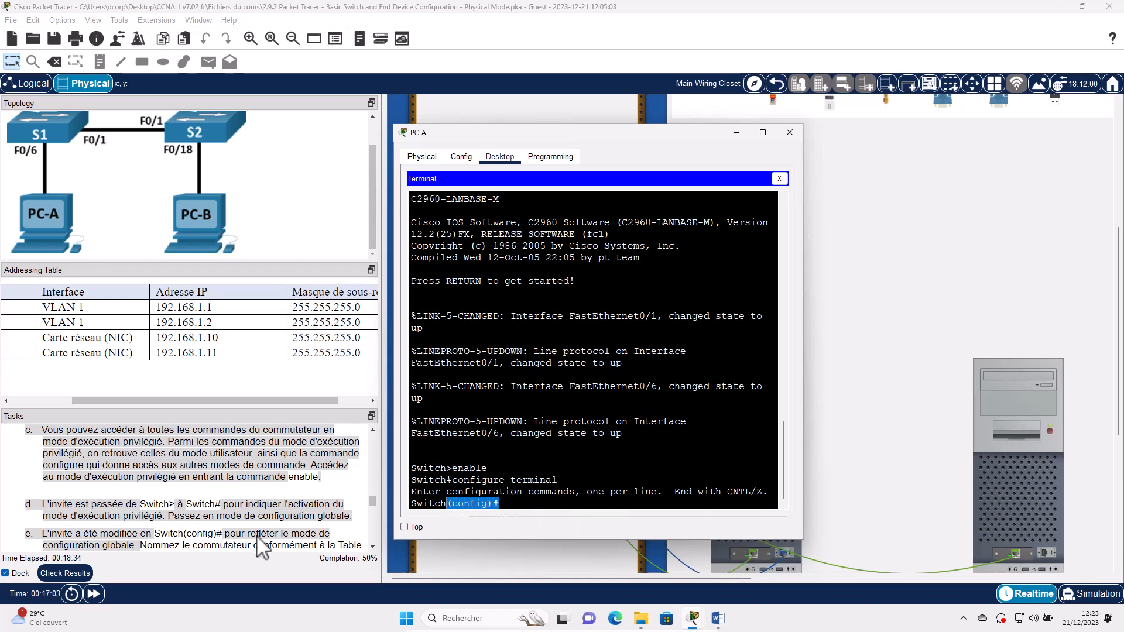
scroll(255, 501, "down", 1)
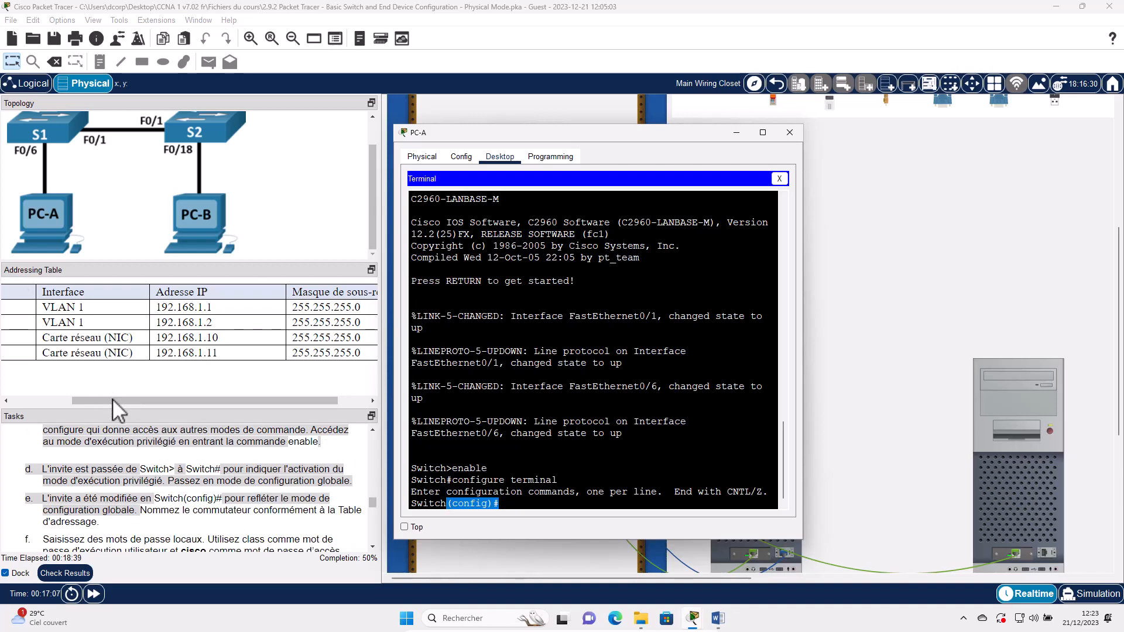
left_click(27, 399)
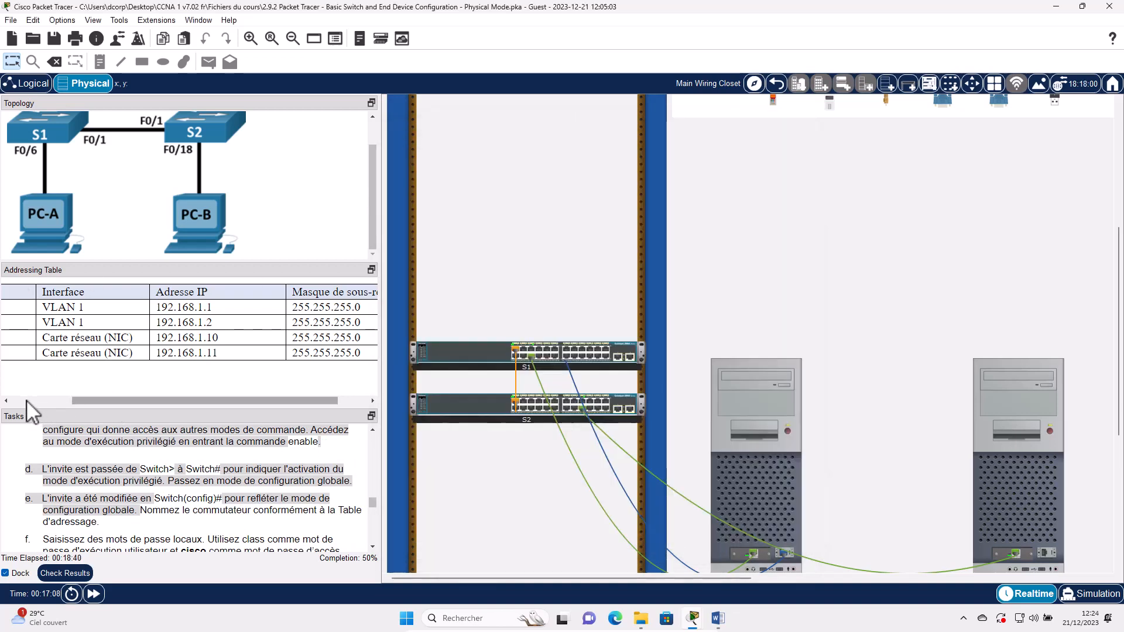
left_click(765, 501)
- Rename the switch to S1 with the hostname command
left_click(570, 377)
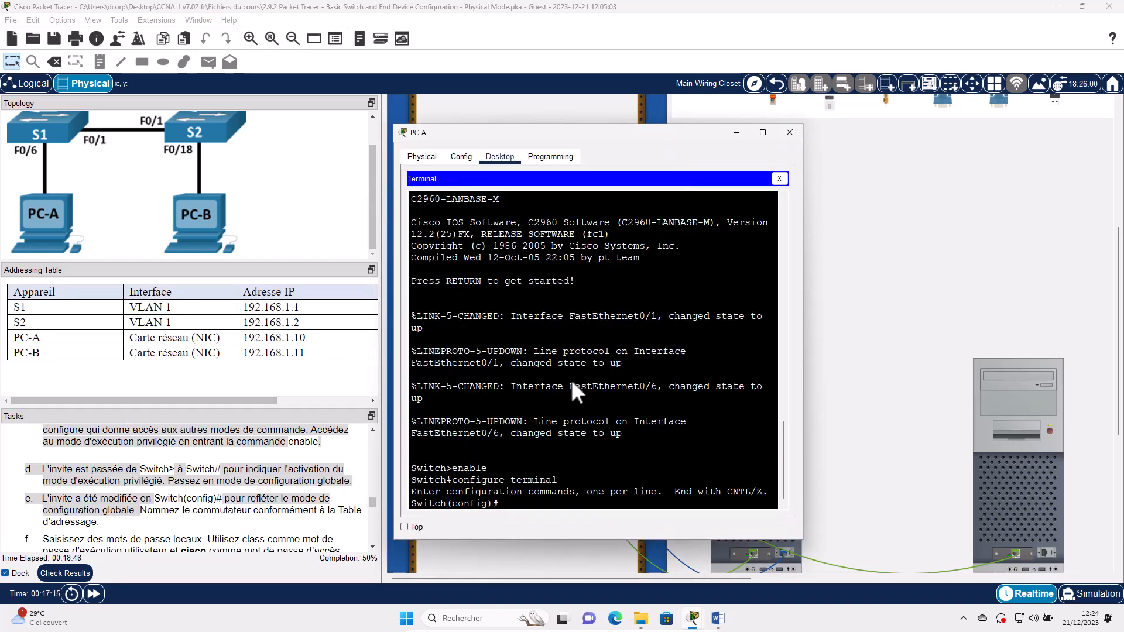
type("hostanm")
key("BackSpace")
key("BackSpace")
type("me")
key("BackSpace")
key("BackSpace")
key("BackSpace")
key("BackSpace")
type("name S1")
key("Return")
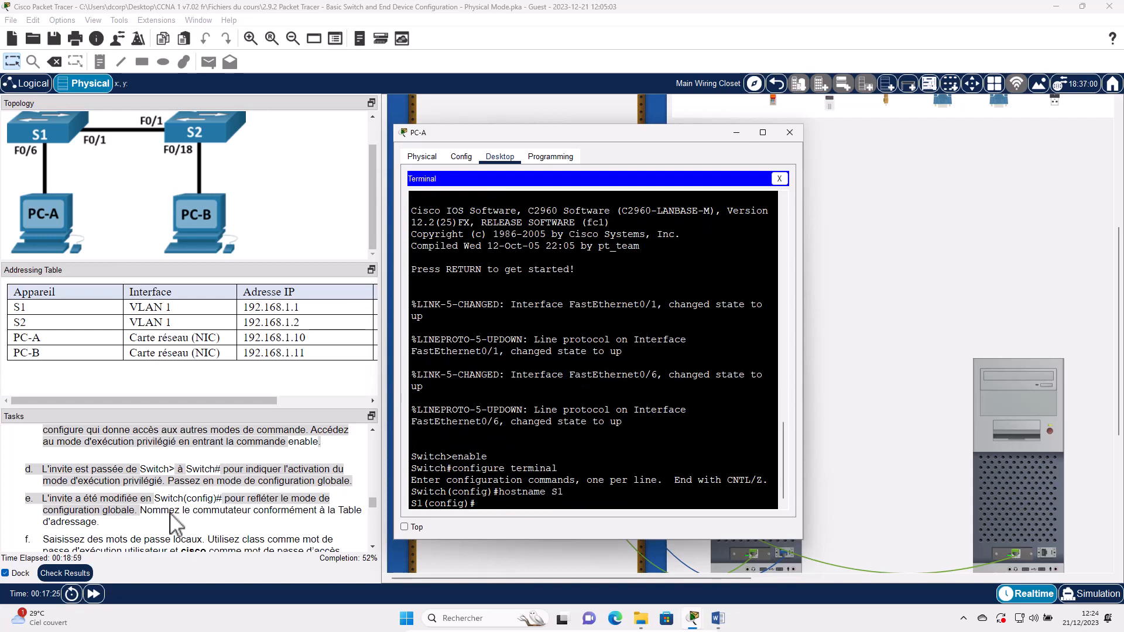
- Set the privileged EXEC enable secret password on S1
scroll(174, 524, "down", 2)
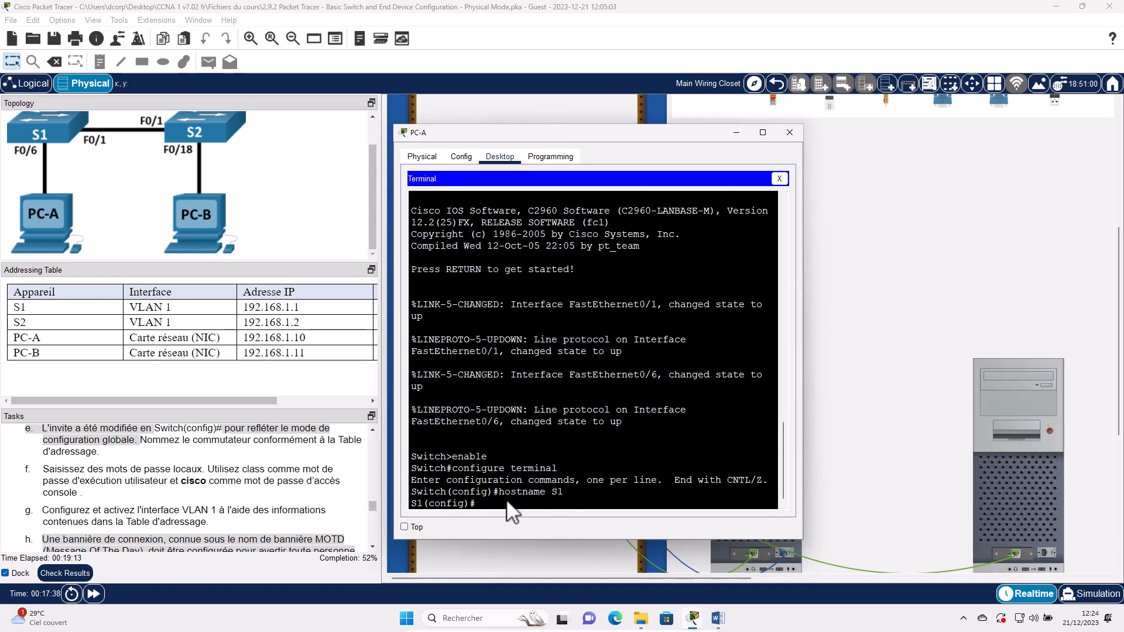
type("enable secret class")
key("Return")
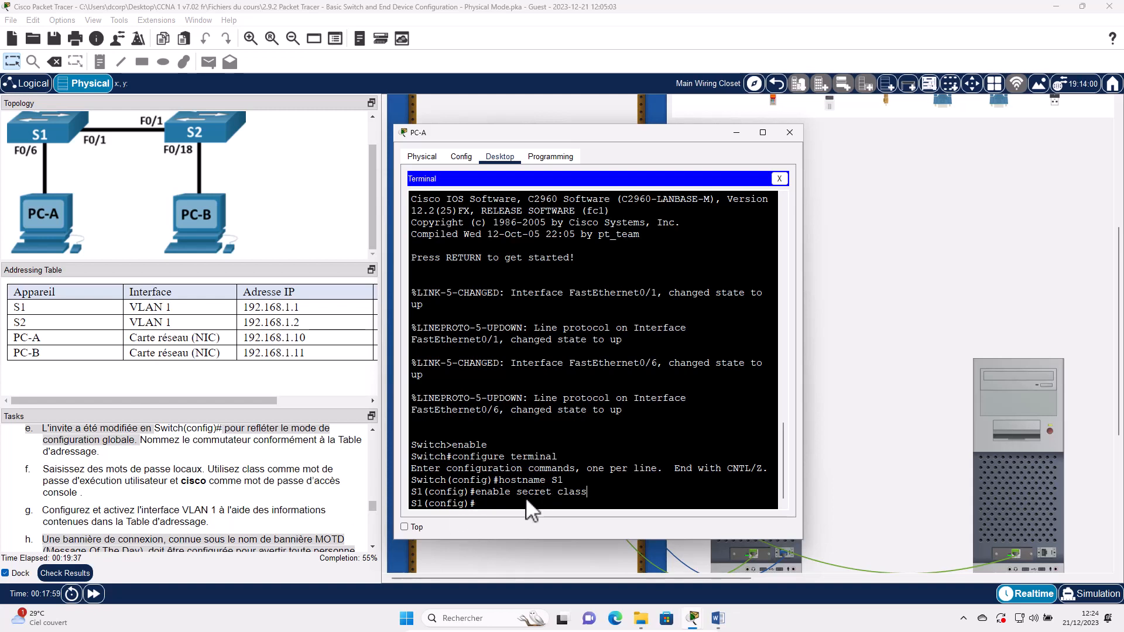
- Give console line 0 a password and require login on it
type("line console 0")
key("Return")
type("pa")
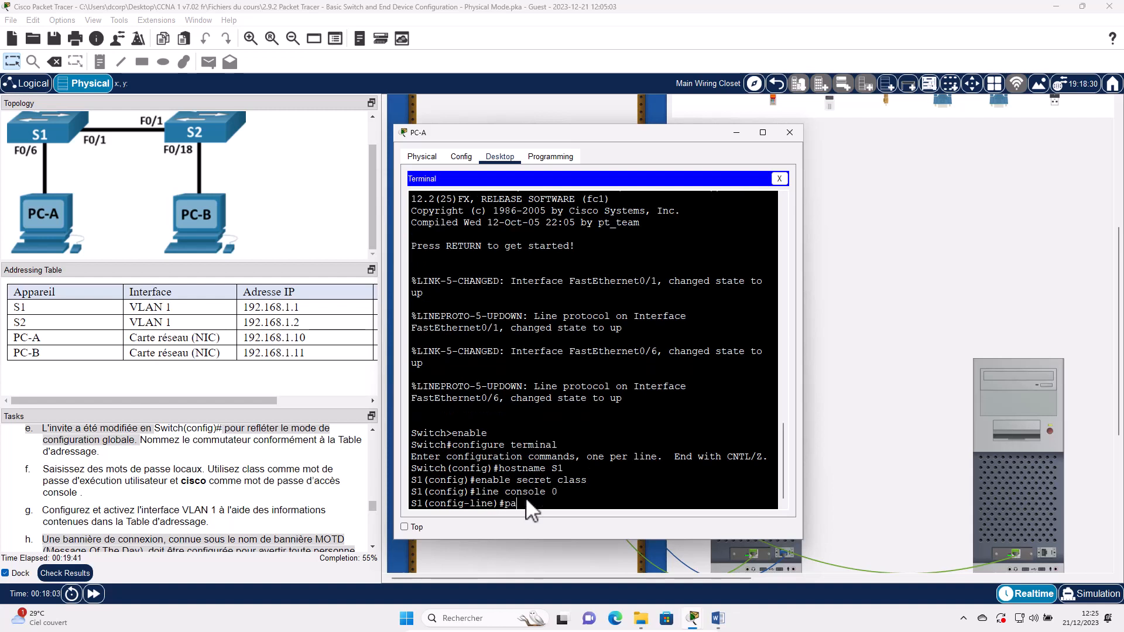
type("ssword cisco")
key("Return")
type("login")
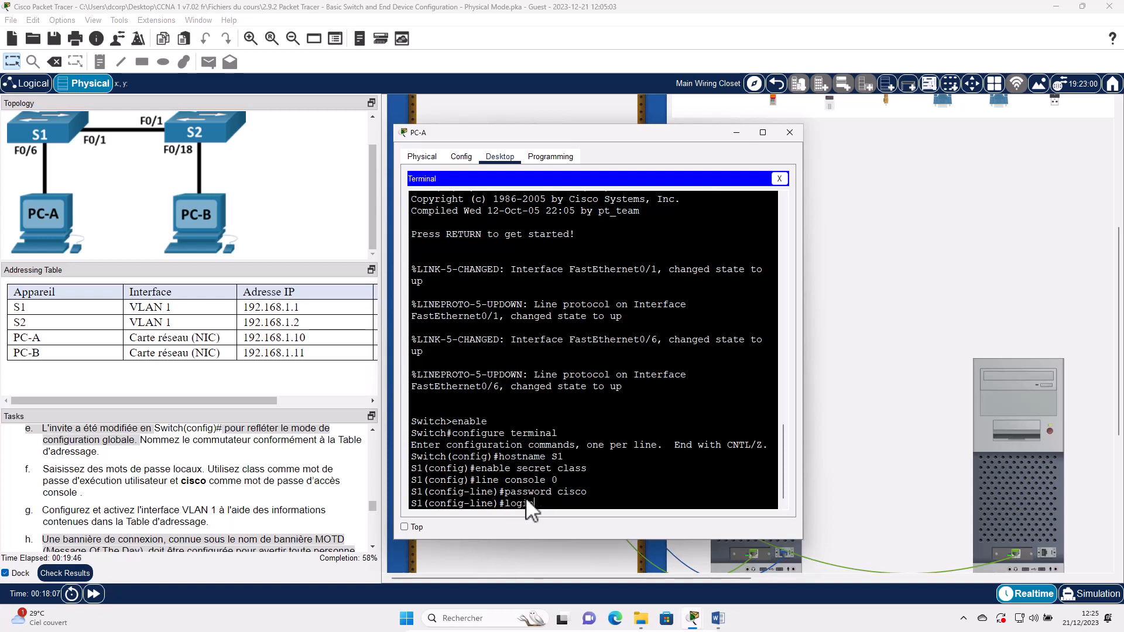
key("Return")
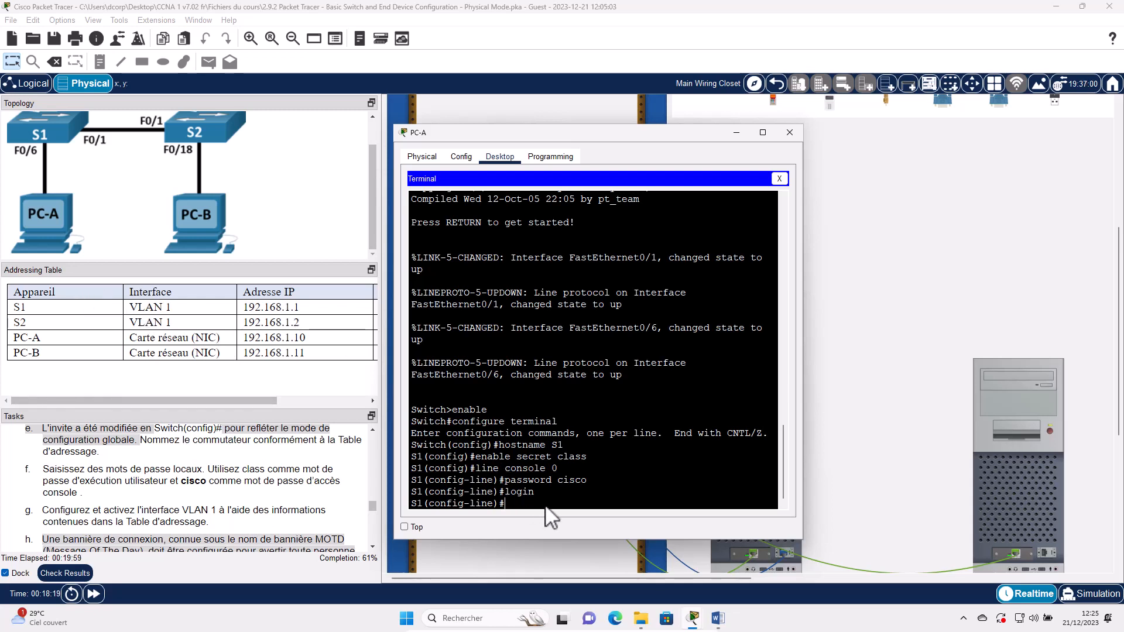
key("Return")
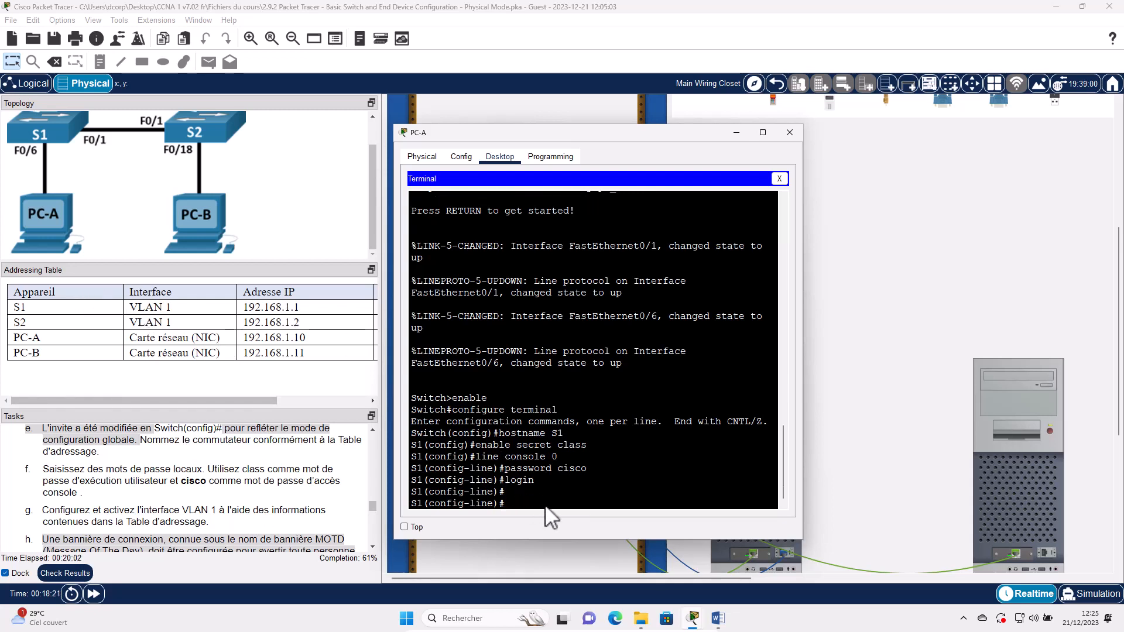
- Assign interface VLAN 1 the address 192.168.1.1 255.255.255.0 and enable it with no shutdown
type("exit")
key("Return")
type("int")
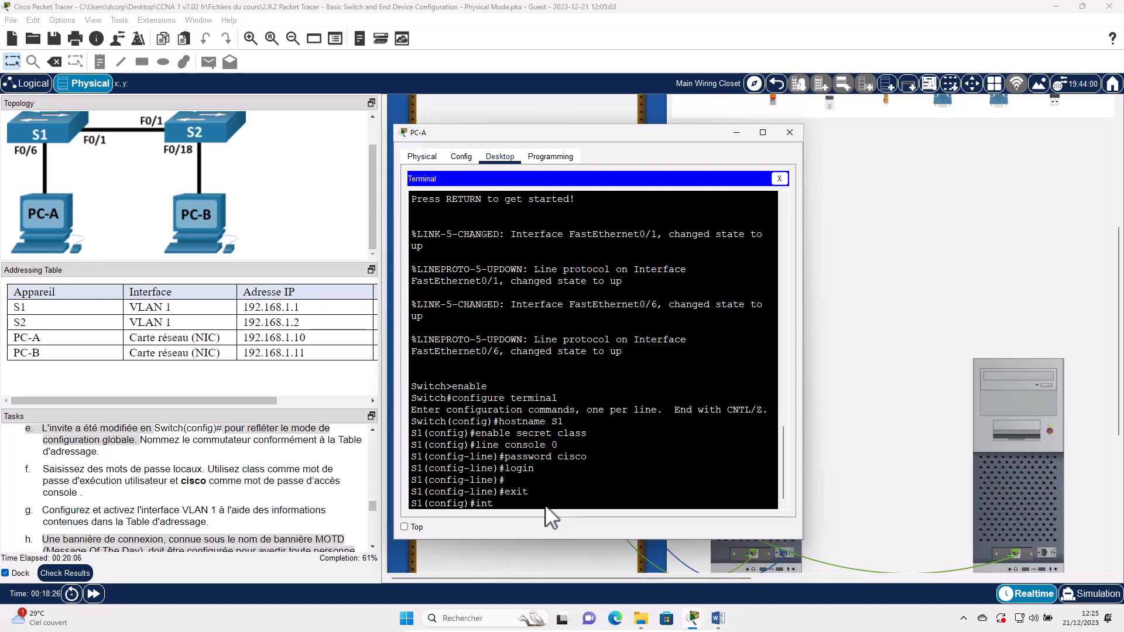
type("erface vlan 1")
key("Return")
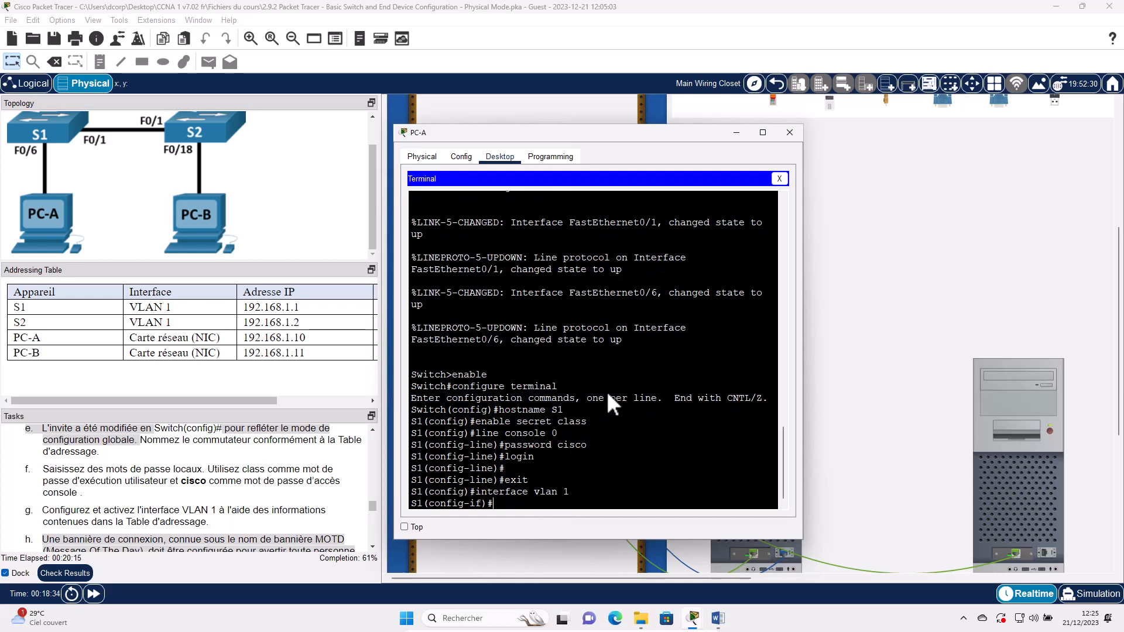
type("ip address 192.168.1.1")
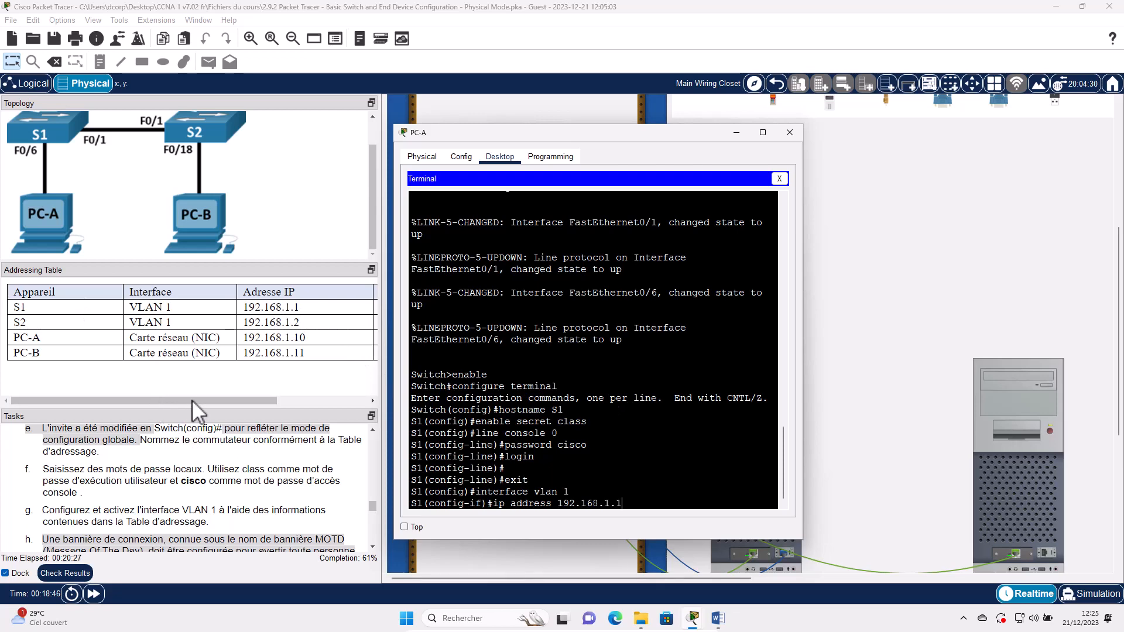
left_click(236, 395)
left_click_drag(236, 394, 781, 501)
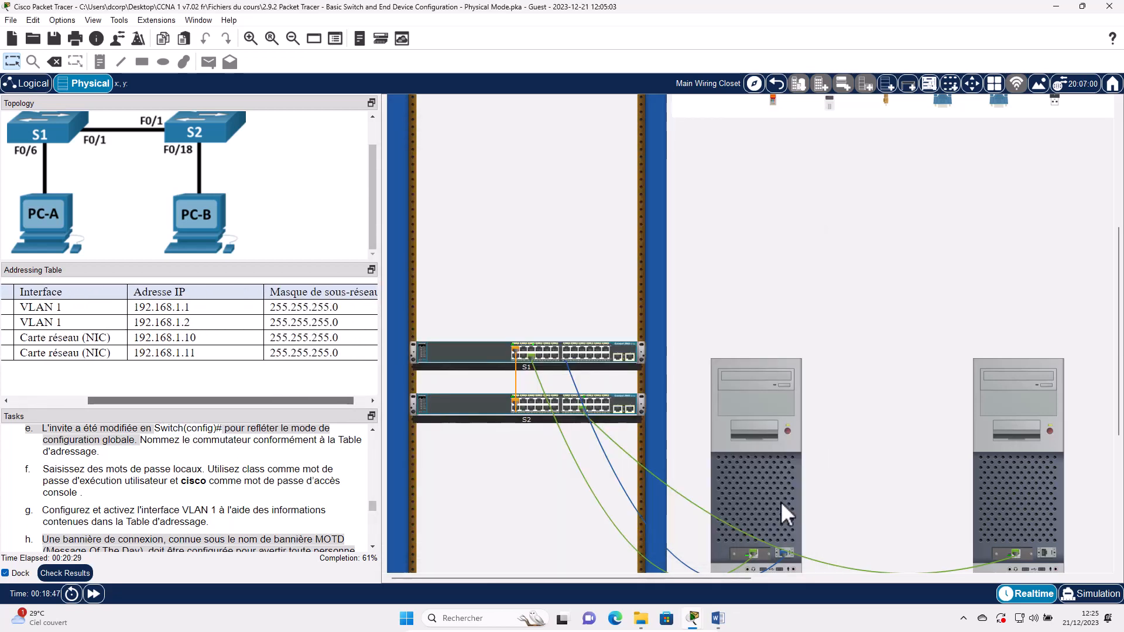
key("alt+Tab")
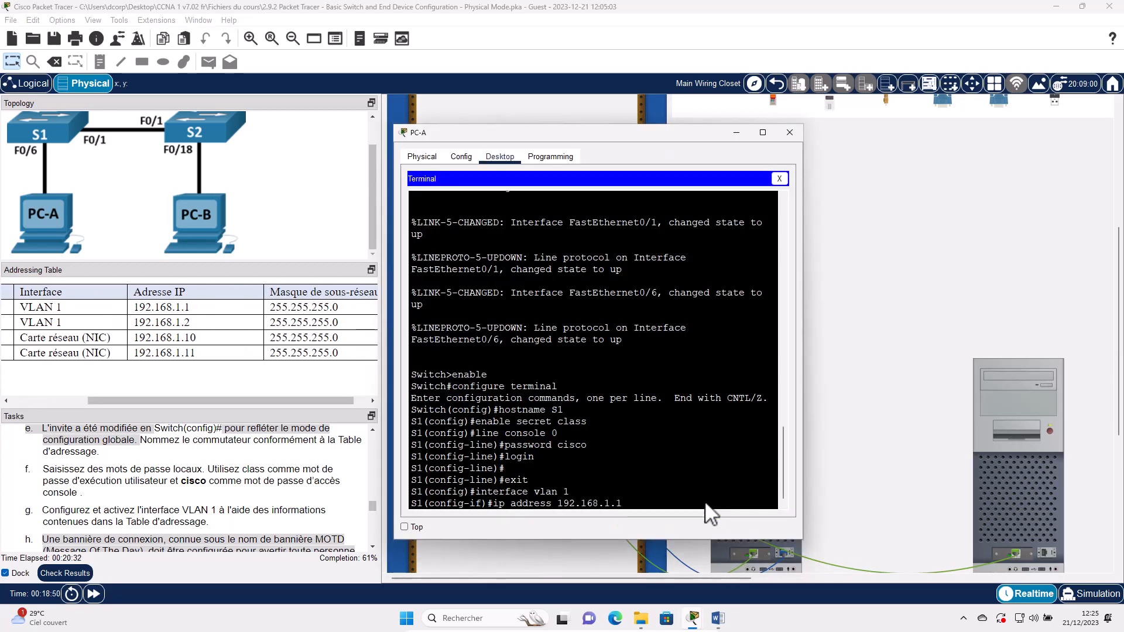
type("255.25")
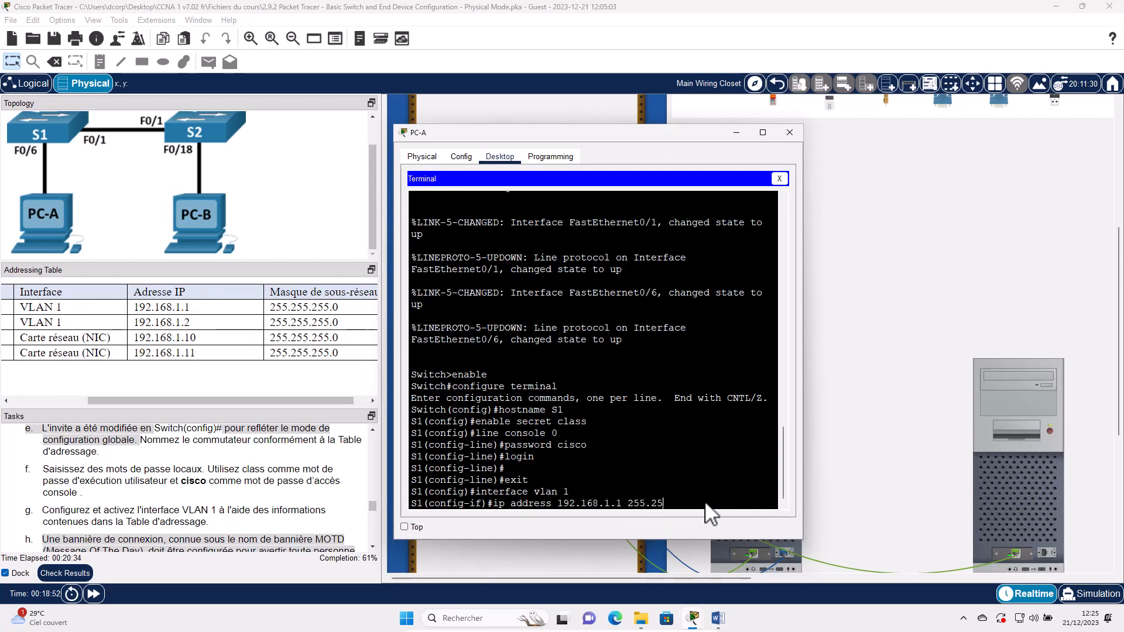
type("5.255.0")
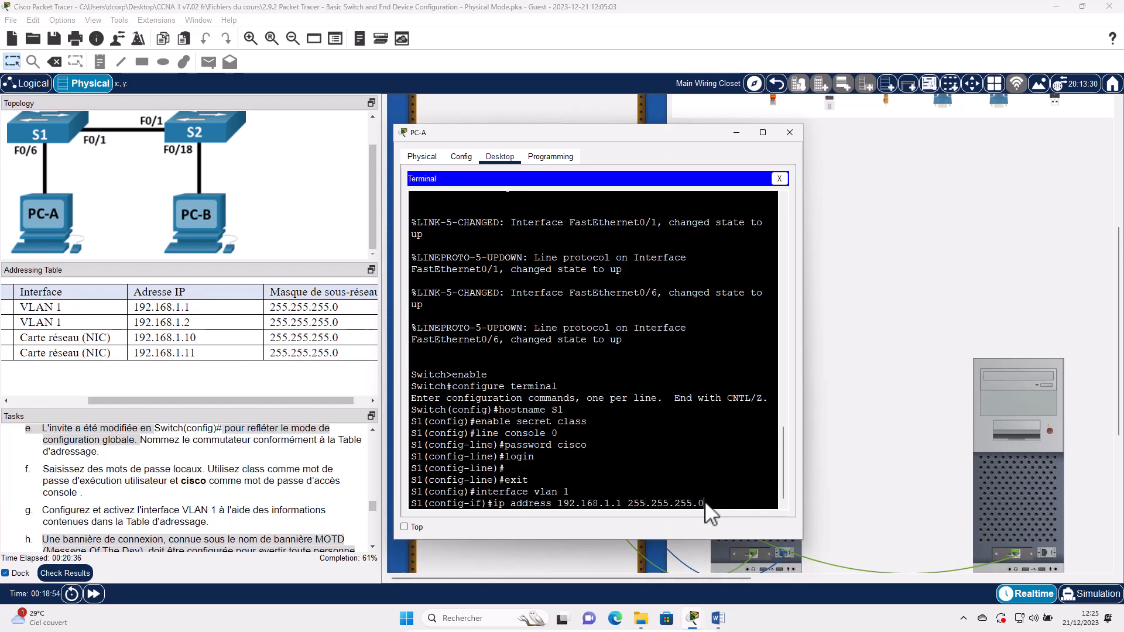
key("Return")
type("no")
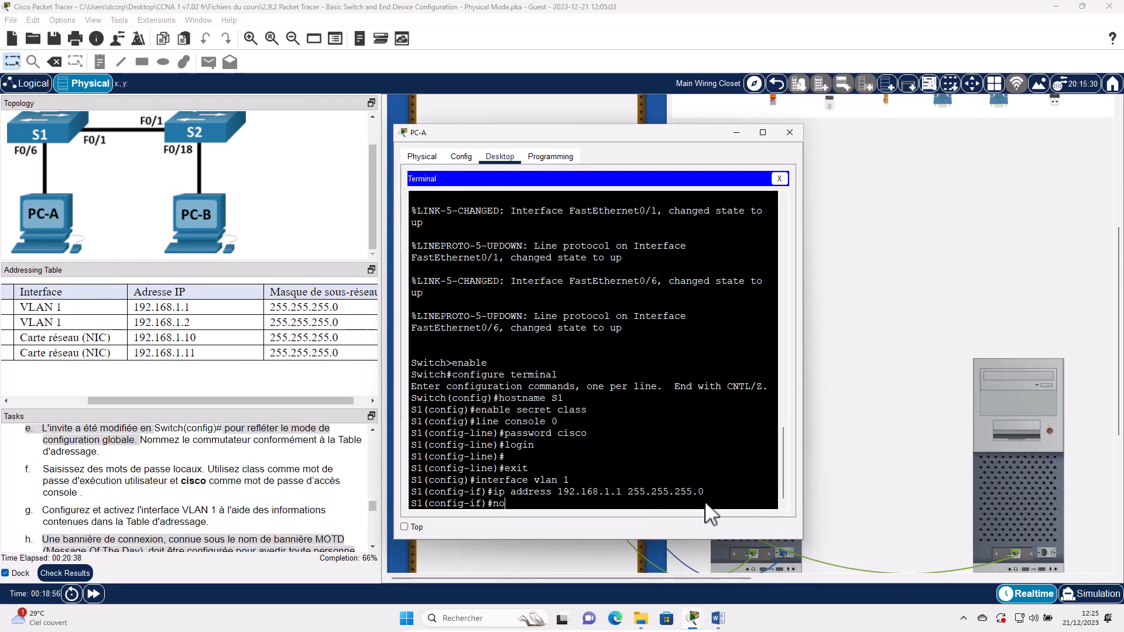
type(" shutdown")
key("Return")
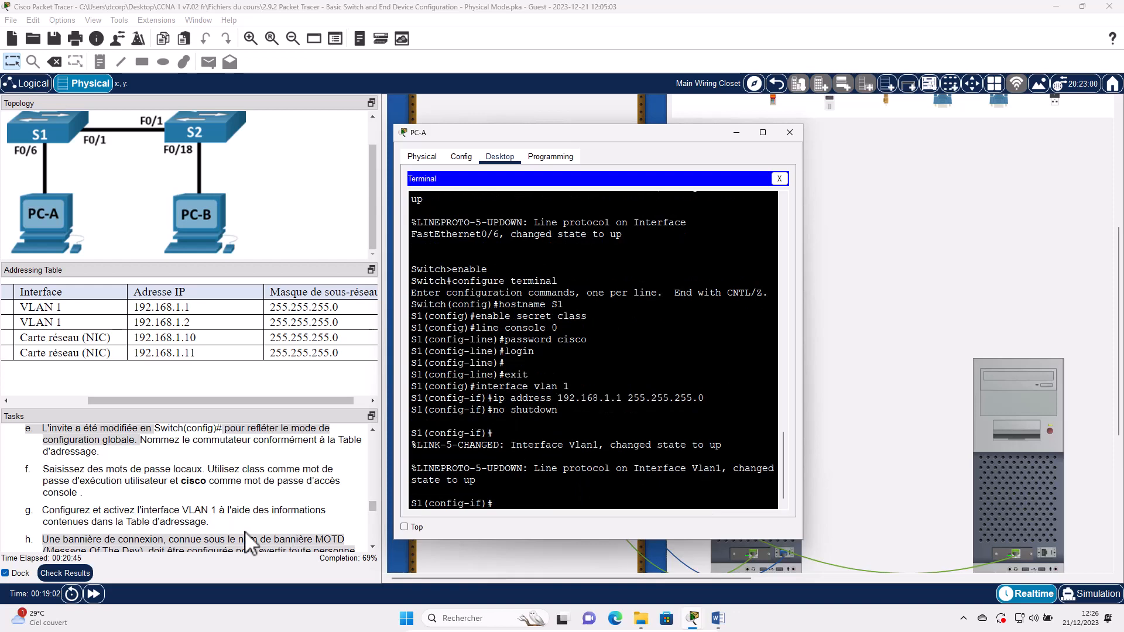
scroll(244, 532, "down", 3)
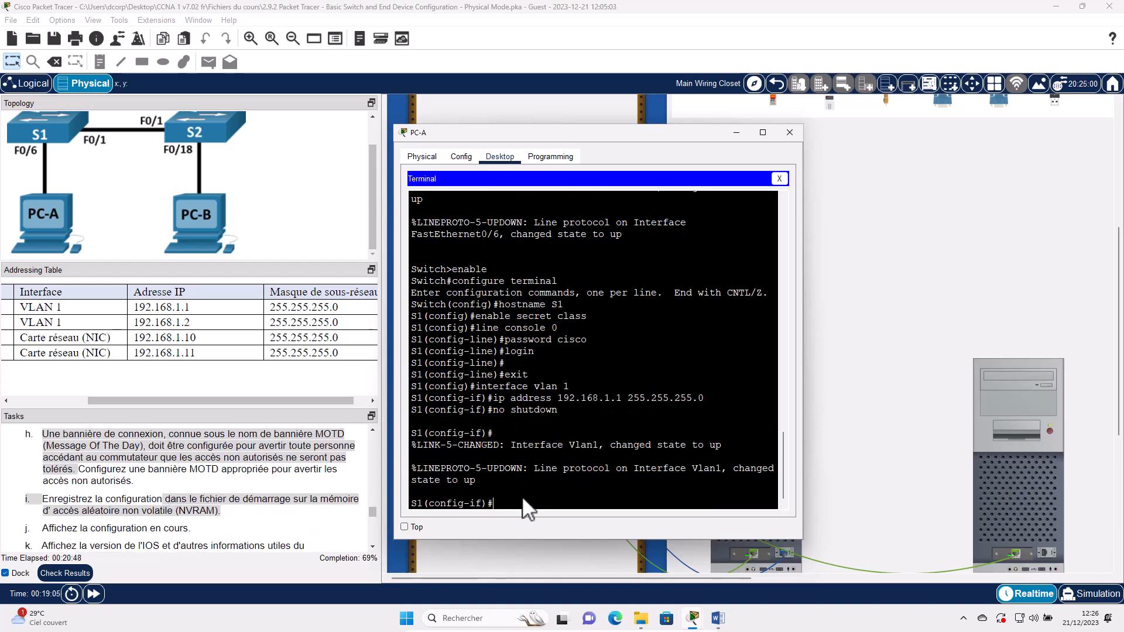
- Leave interface mode and set the MOTD banner to 'Acces non autorise strictement interdit'
type("exit")
key("Return")
type("ban")
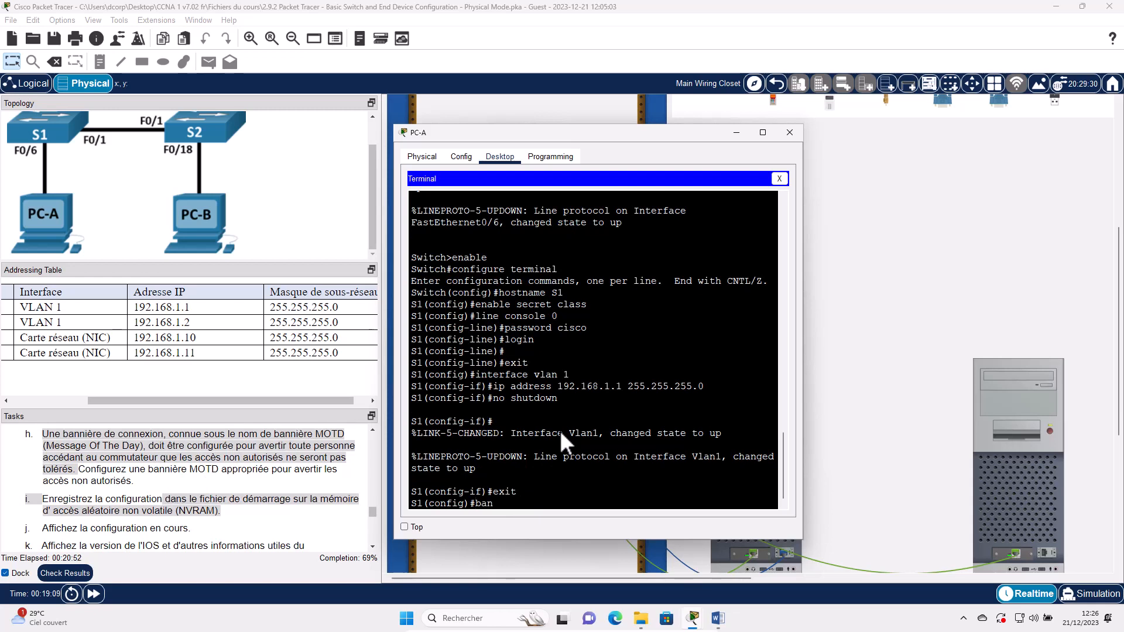
type("ner motd")
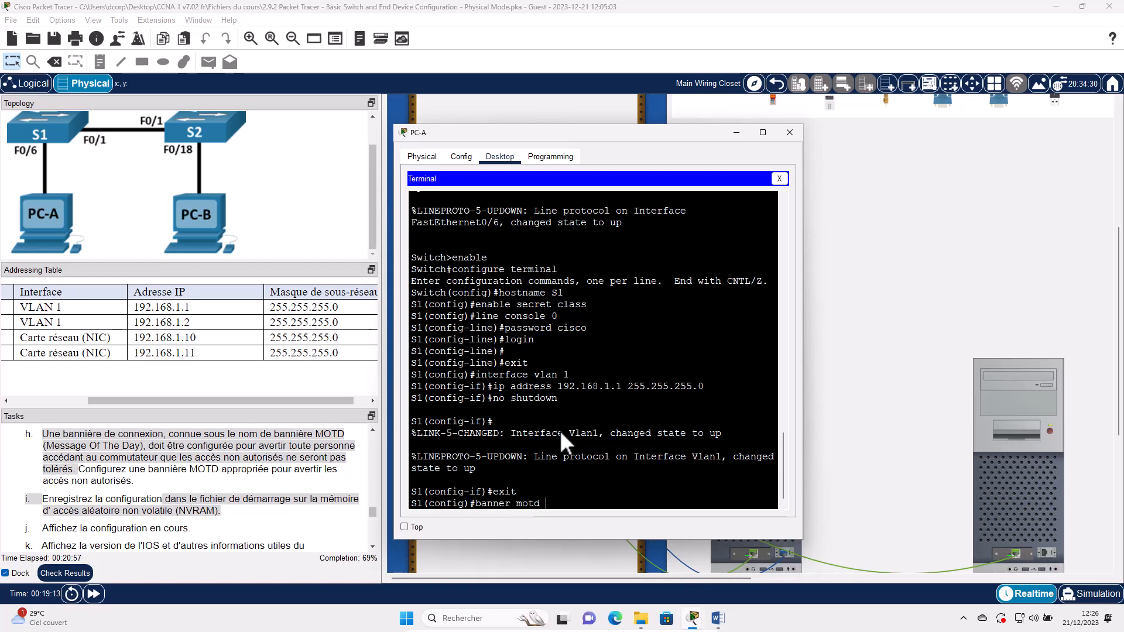
type(" /Acces non ")
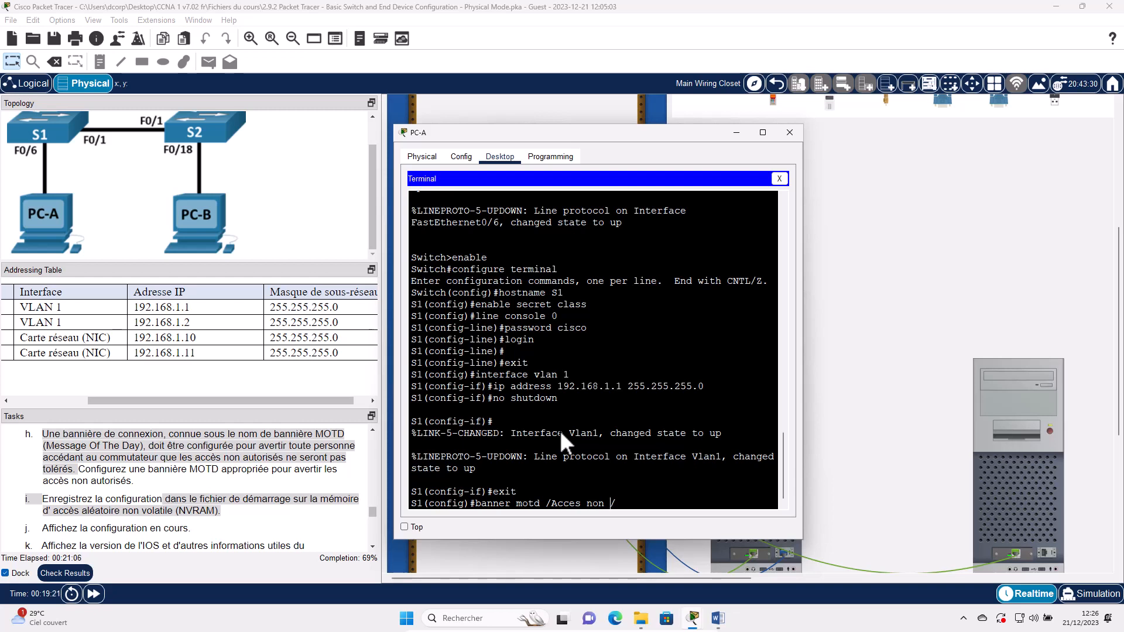
type("autorise strictement inter")
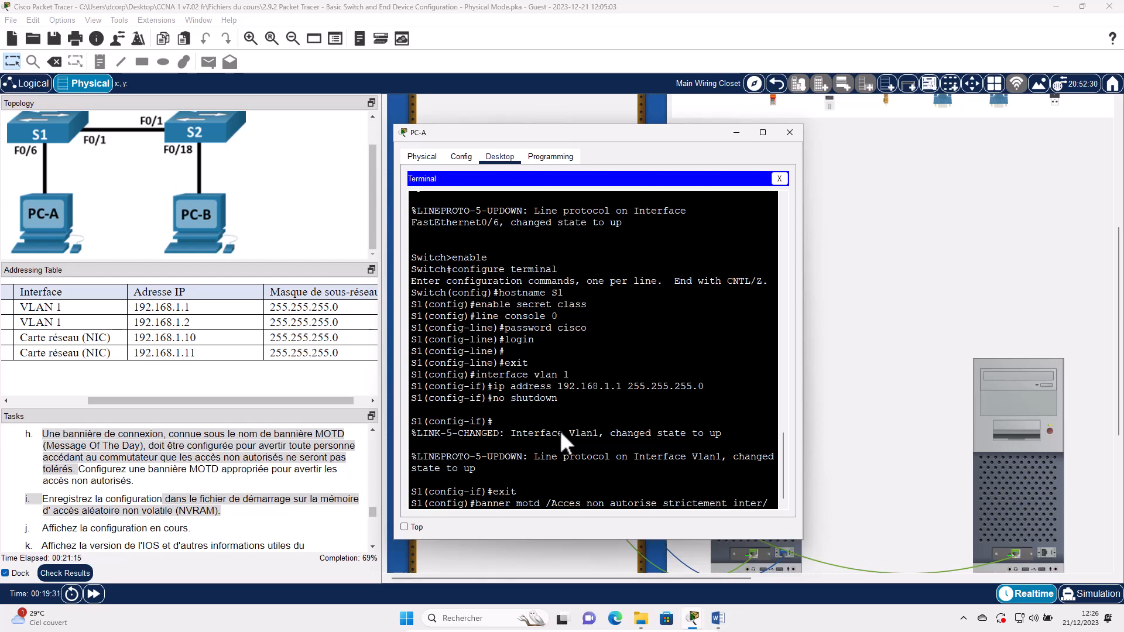
type("dit")
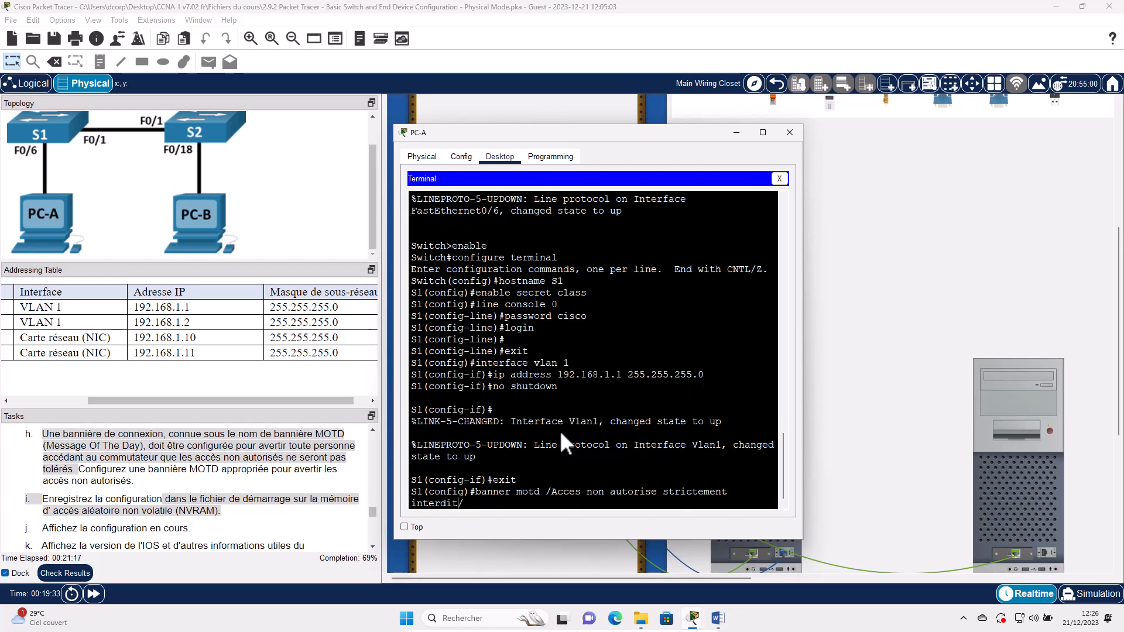
key("Return")
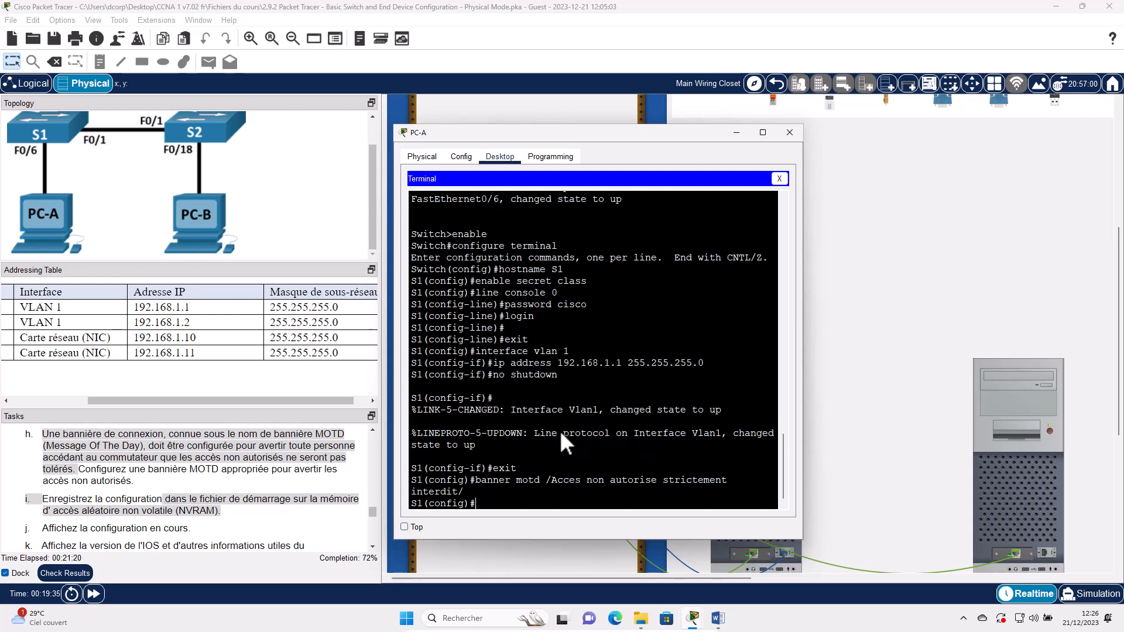
- Bring PC-A's terminal with the S1 console session back to the front
double_click(73, 503)
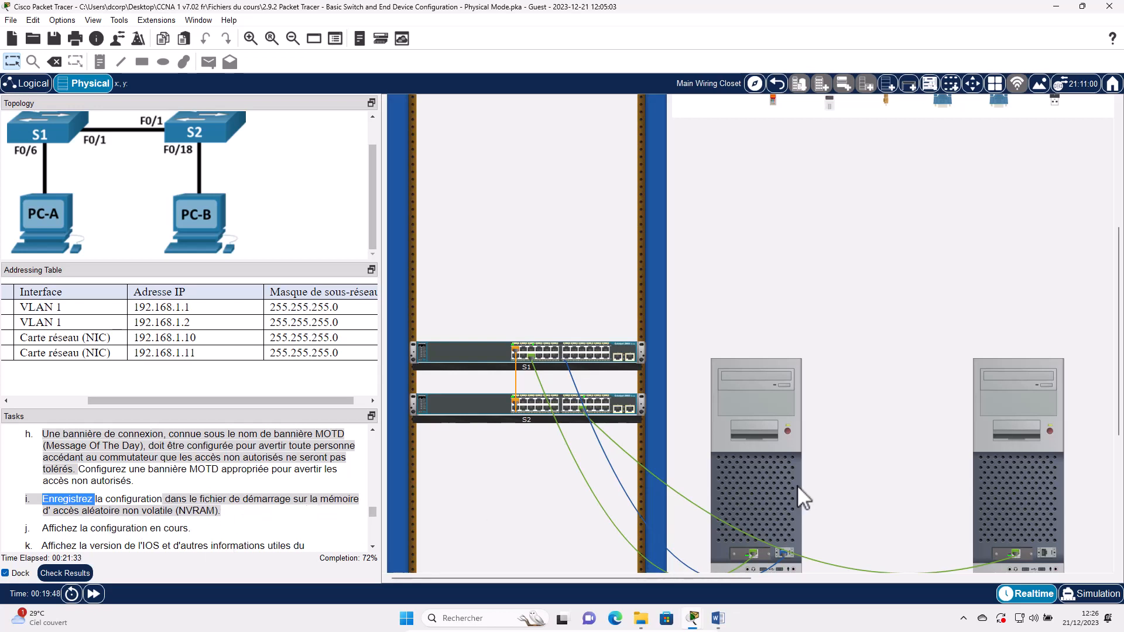
mouse_move(739, 469)
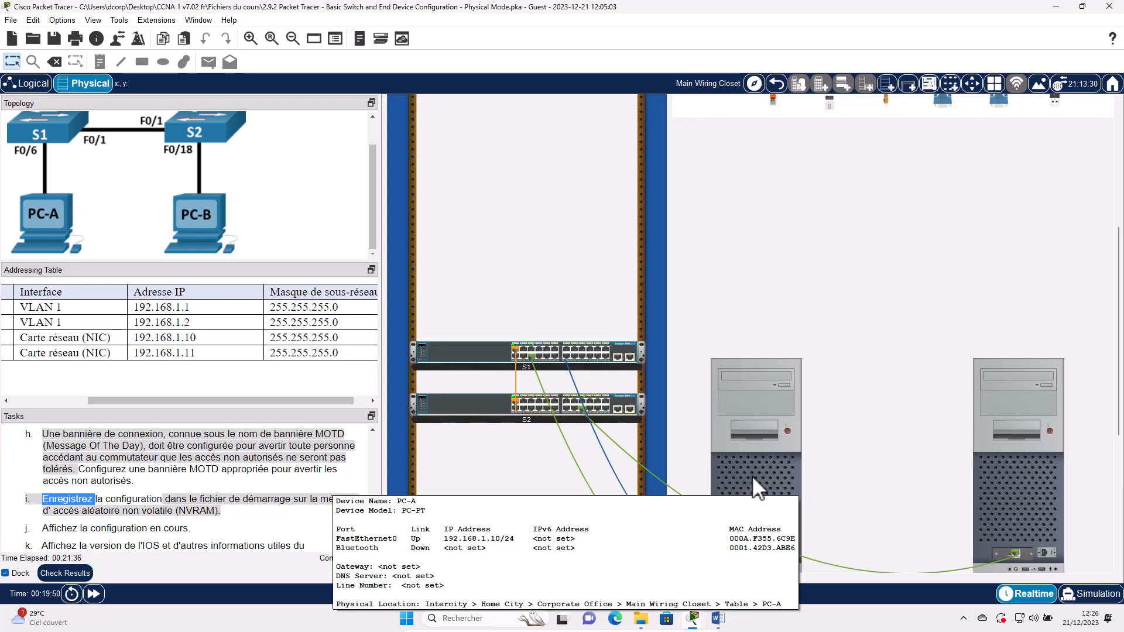
left_click(752, 475)
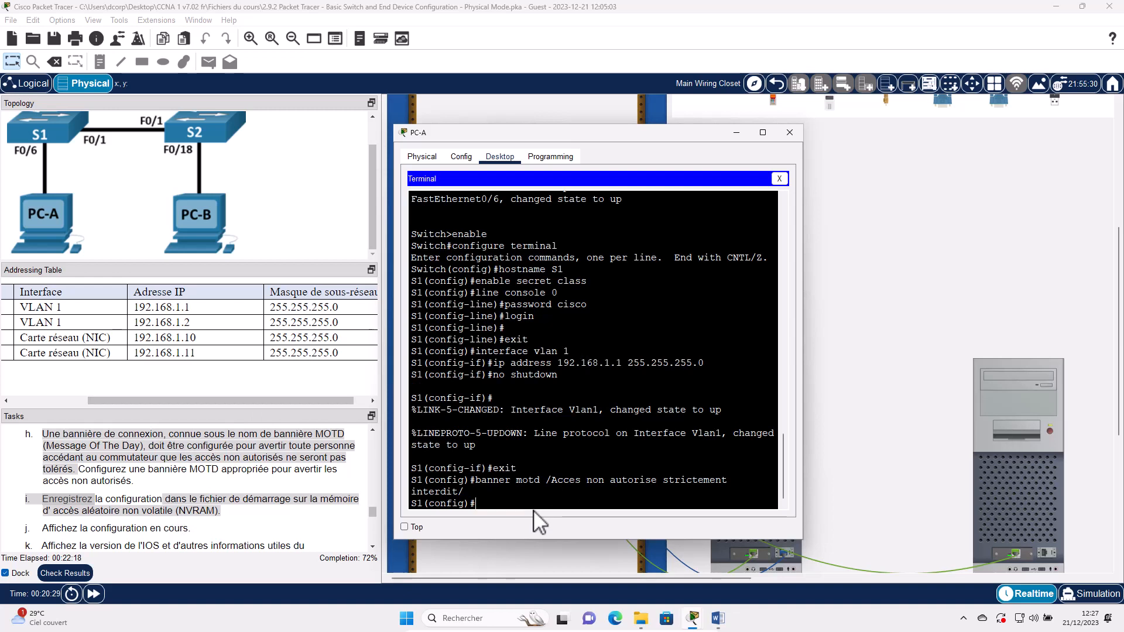
- Save S1's running-config to startup-config under the default name, then enter show run
type("exit")
key("Return")
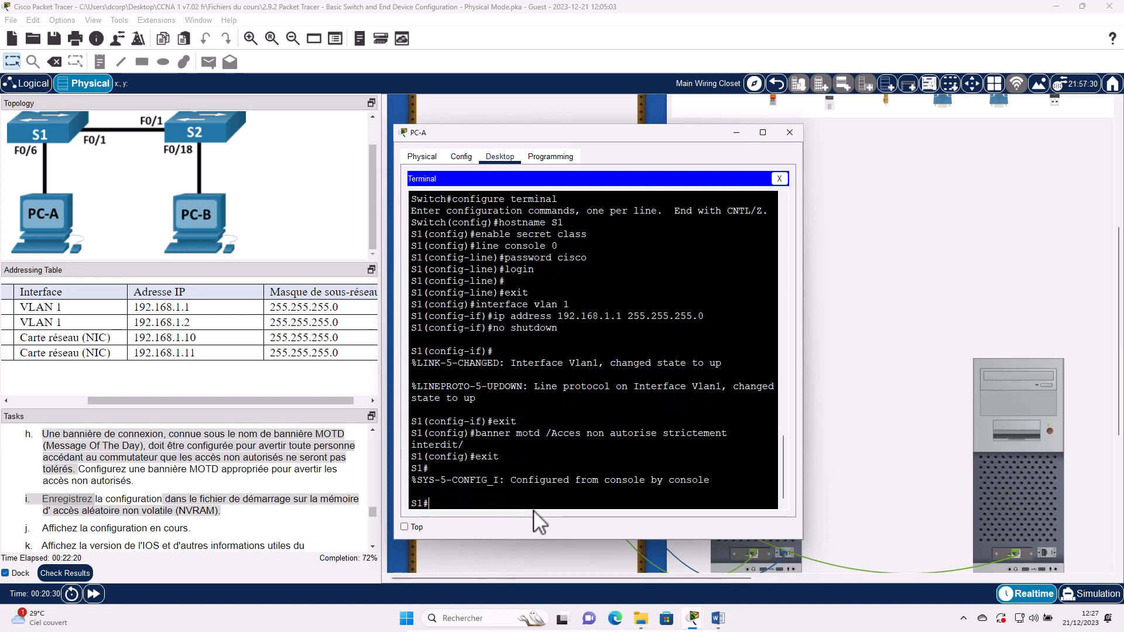
type("copy running-config startup")
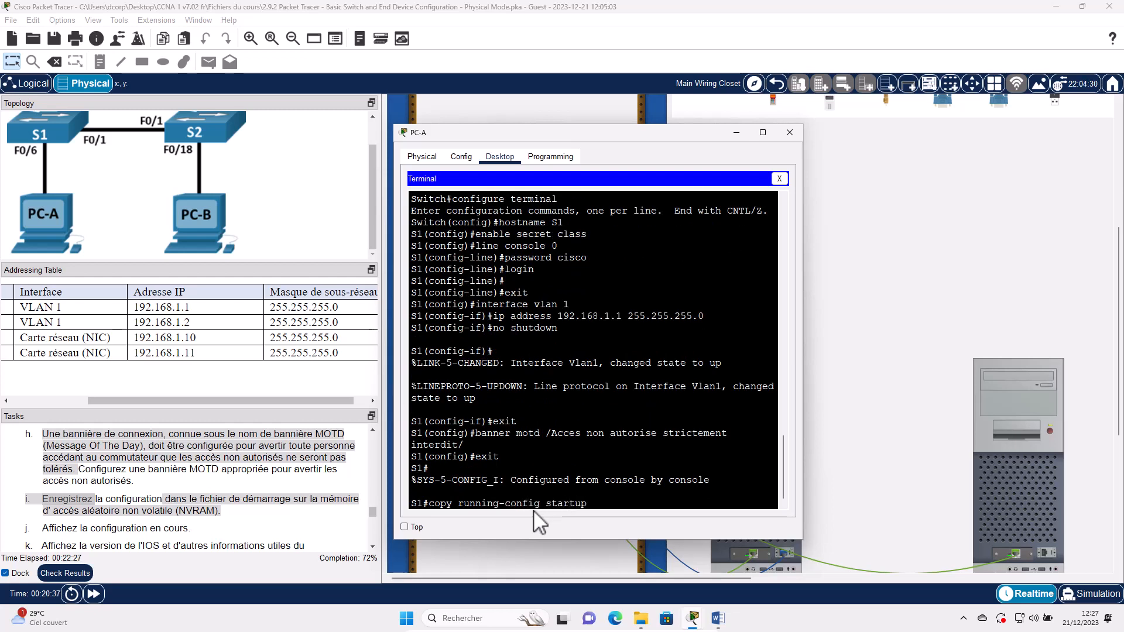
type("-config")
key("Return")
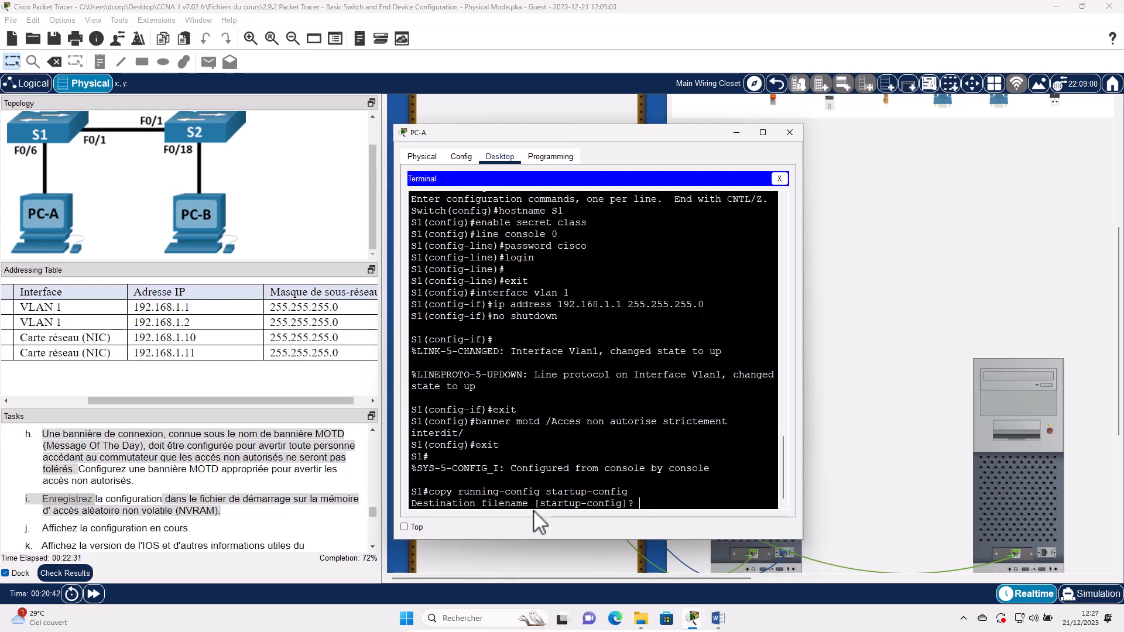
key("Return")
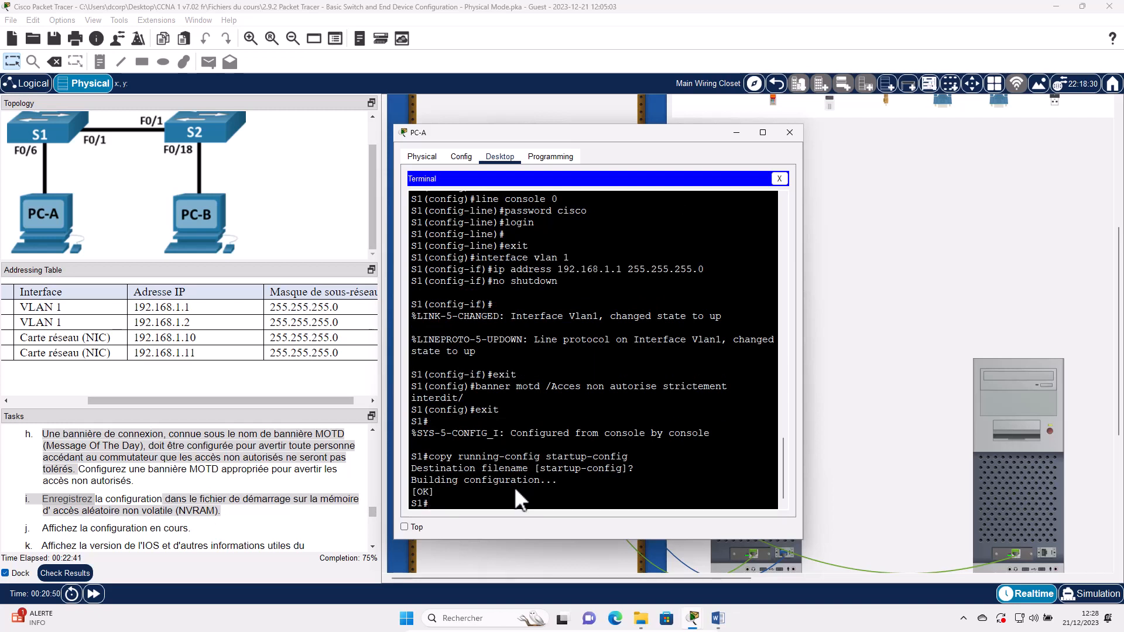
type("show running-config")
- Run show running-config on S1 and highlight the hostname S1 and enable secret lines
key("Return")
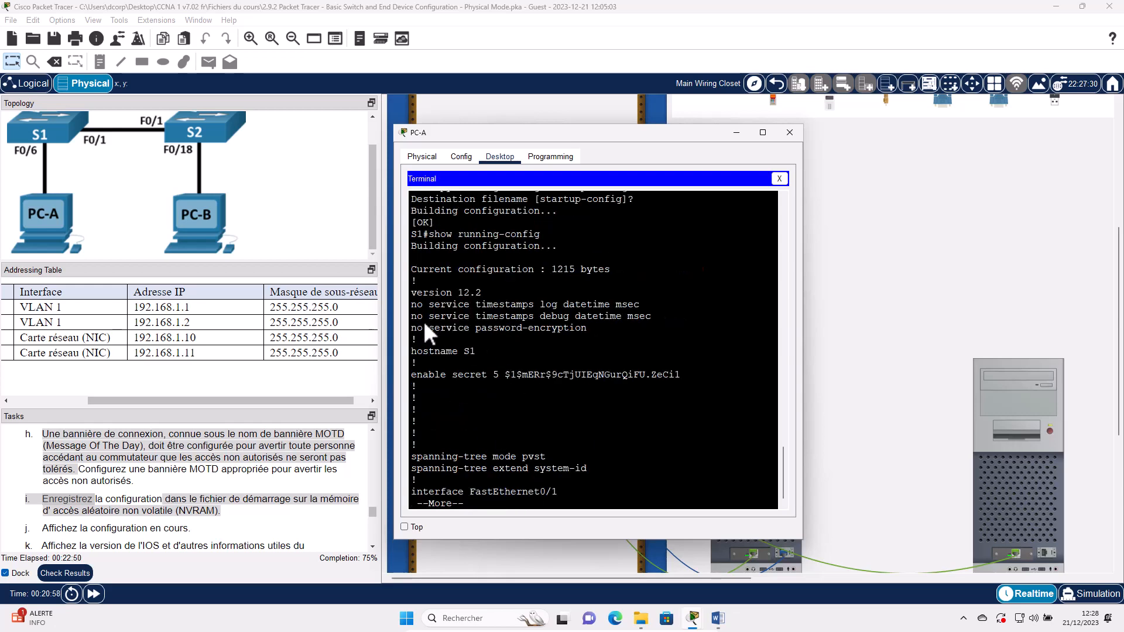
double_click(439, 369)
triple_click(444, 353)
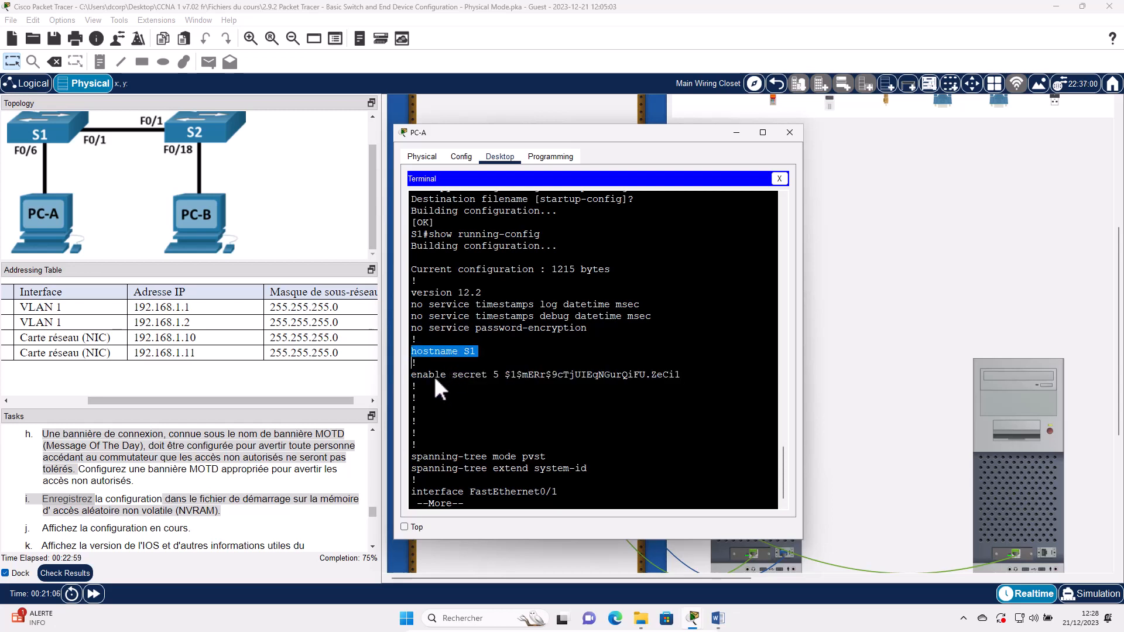
triple_click(433, 375)
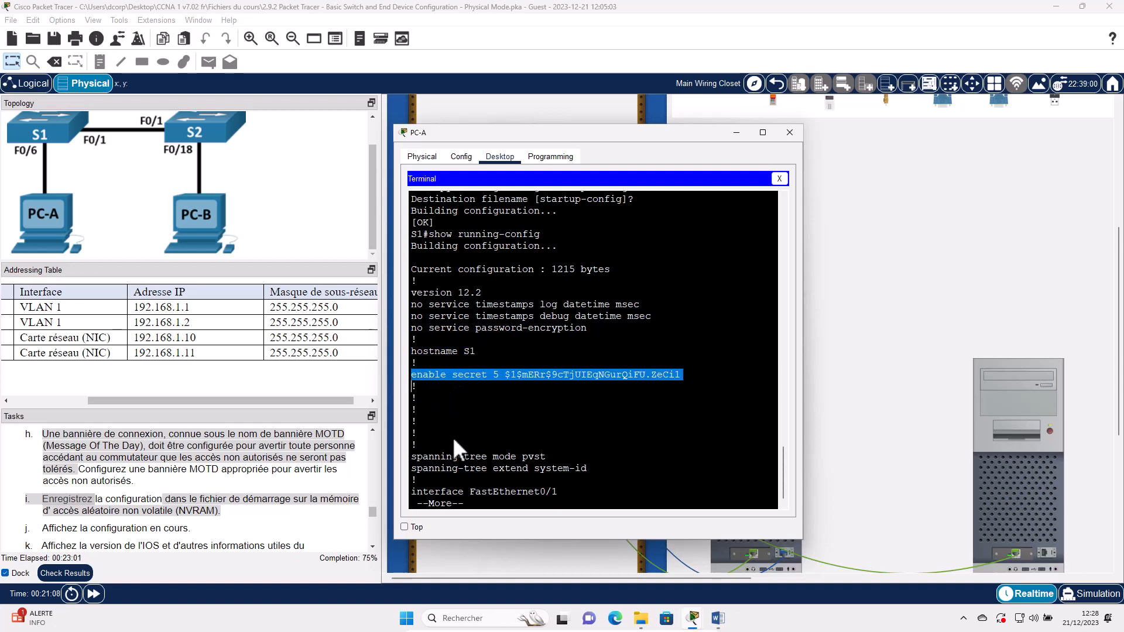
left_click(468, 464)
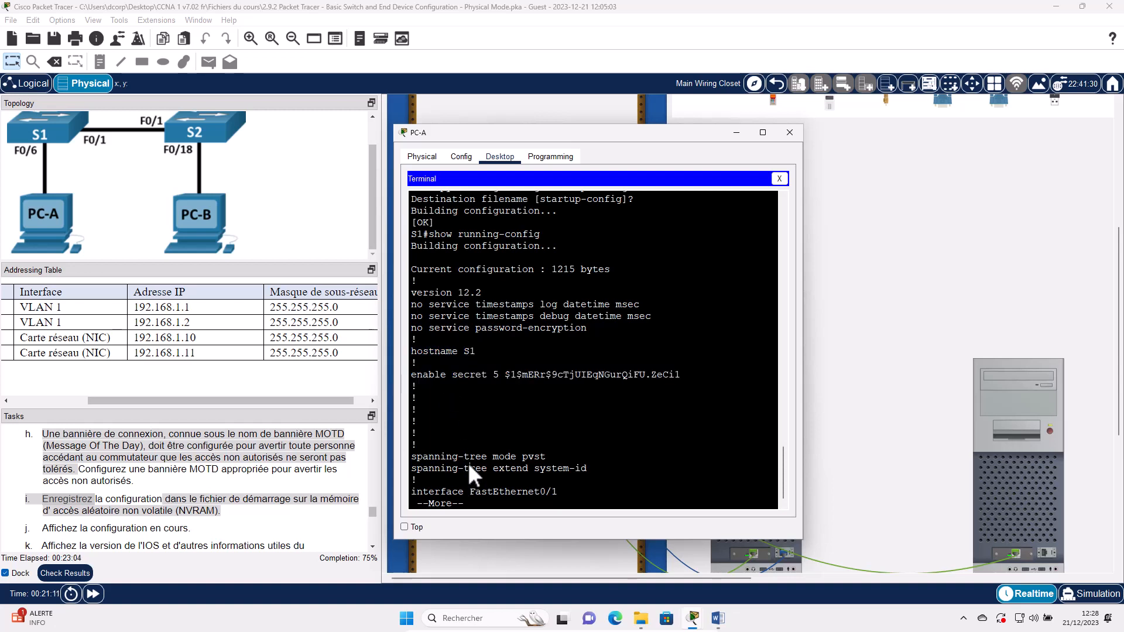
- Page further and highlight the Vlan1 IP address, banner motd and console password lines
key("space")
key("space")
key("space")
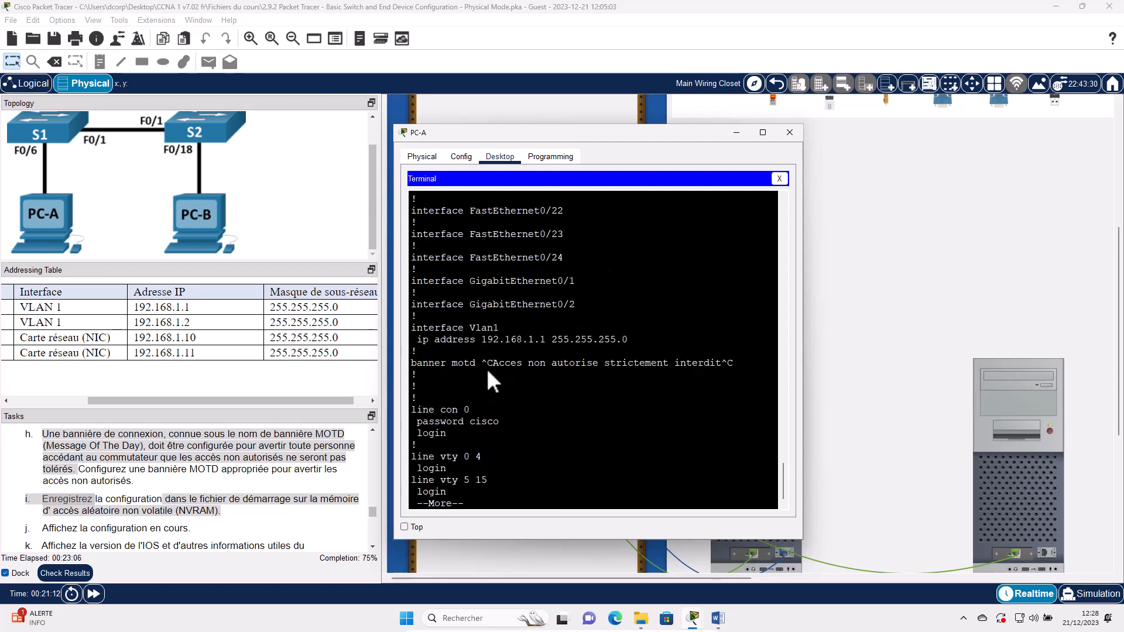
triple_click(479, 358)
triple_click(477, 336)
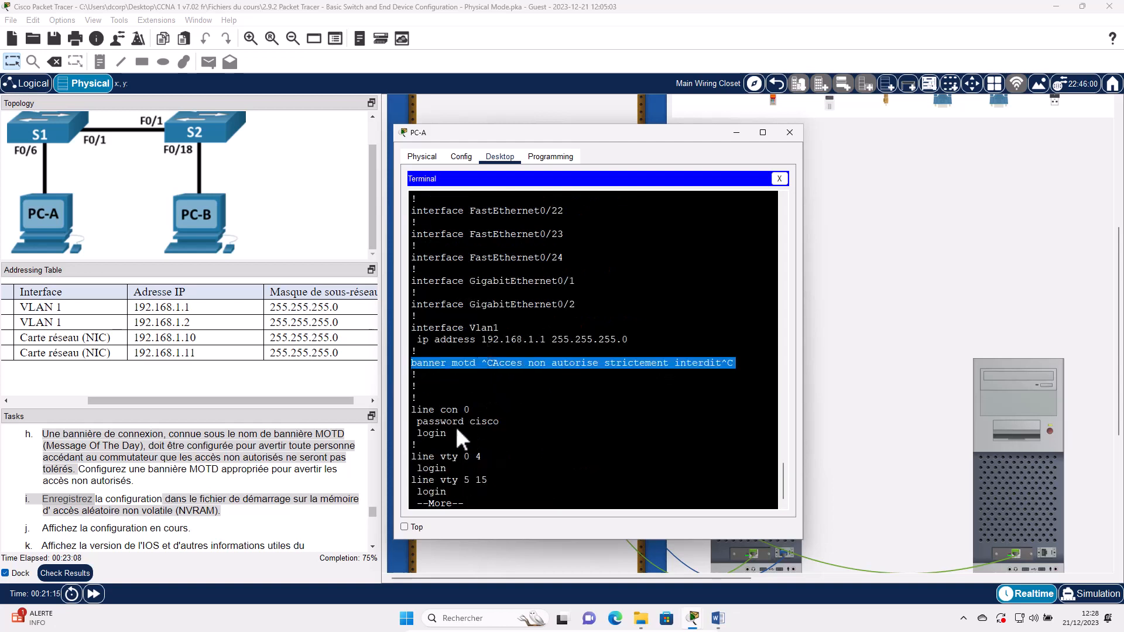
triple_click(455, 420)
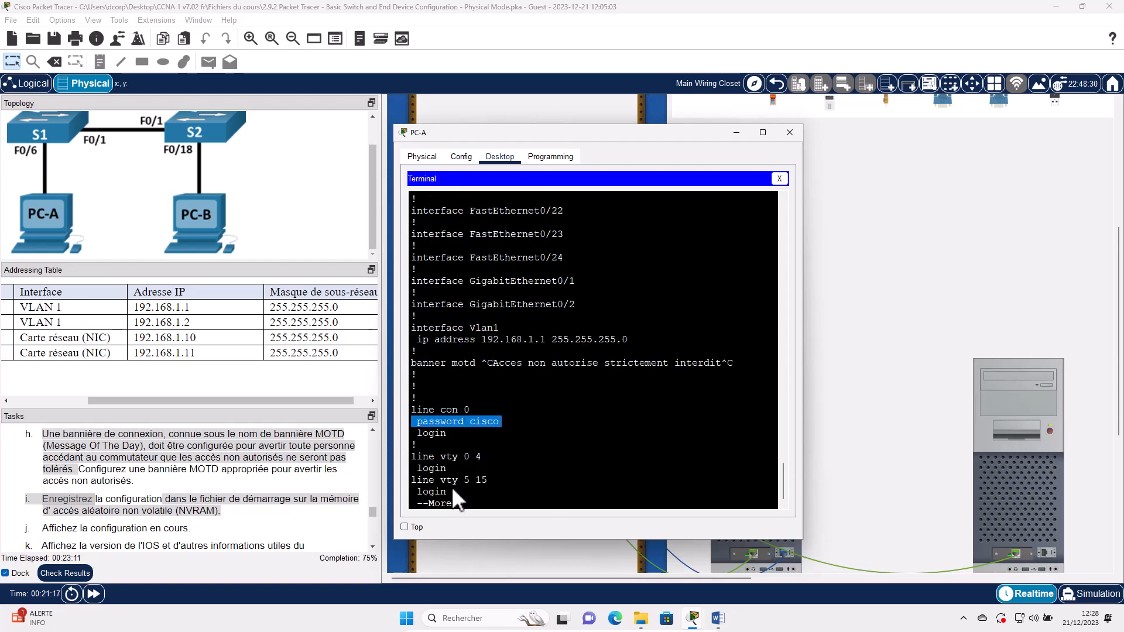
left_click(420, 419)
- Show the rest of the running configuration through end and scroll back over it
key("space")
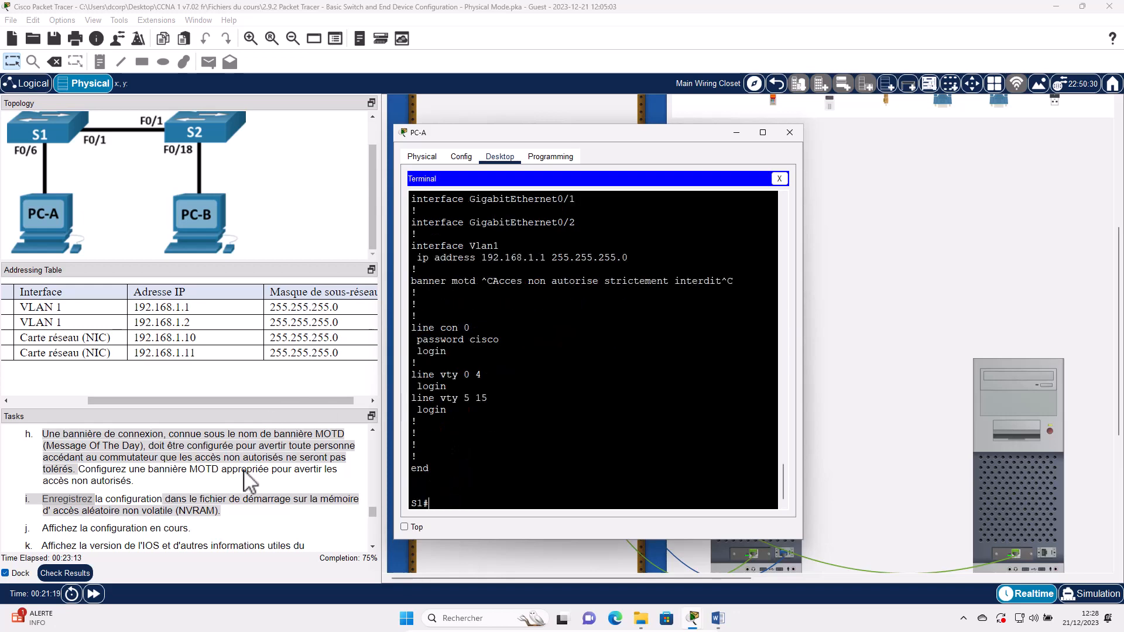
scroll(268, 495, "up", 4)
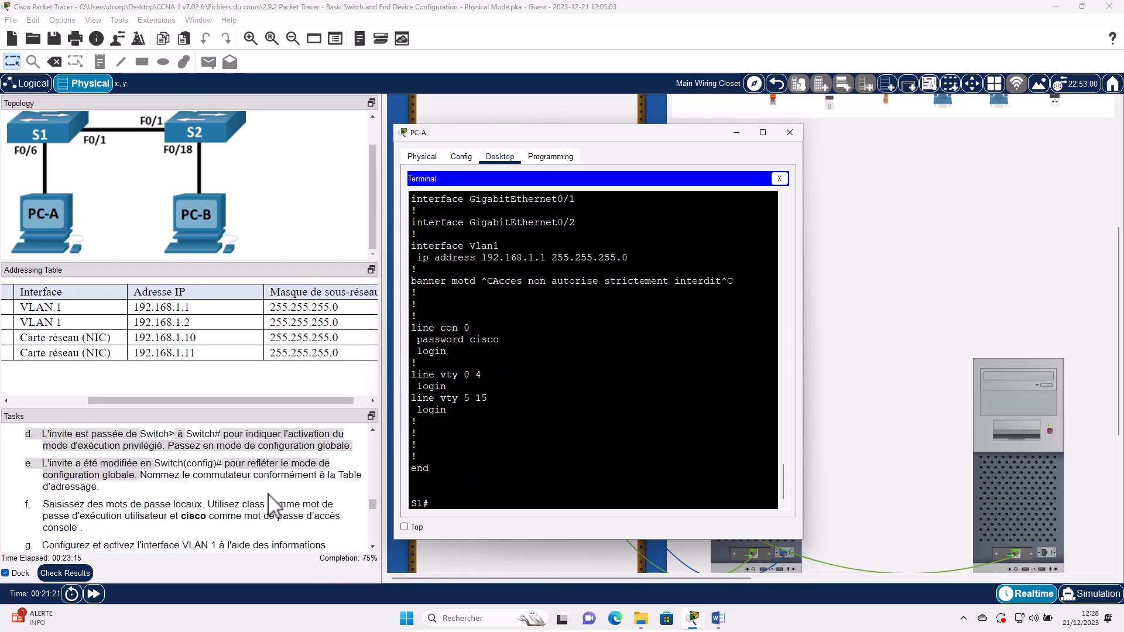
scroll(269, 515, "down", 4)
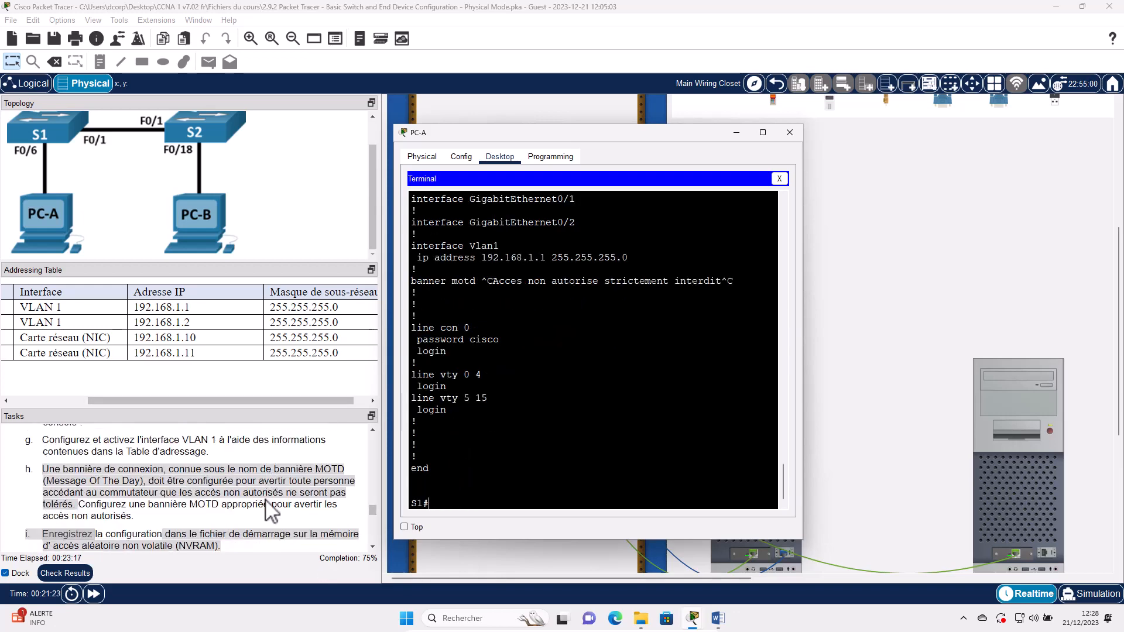
scroll(108, 511, "down", 4)
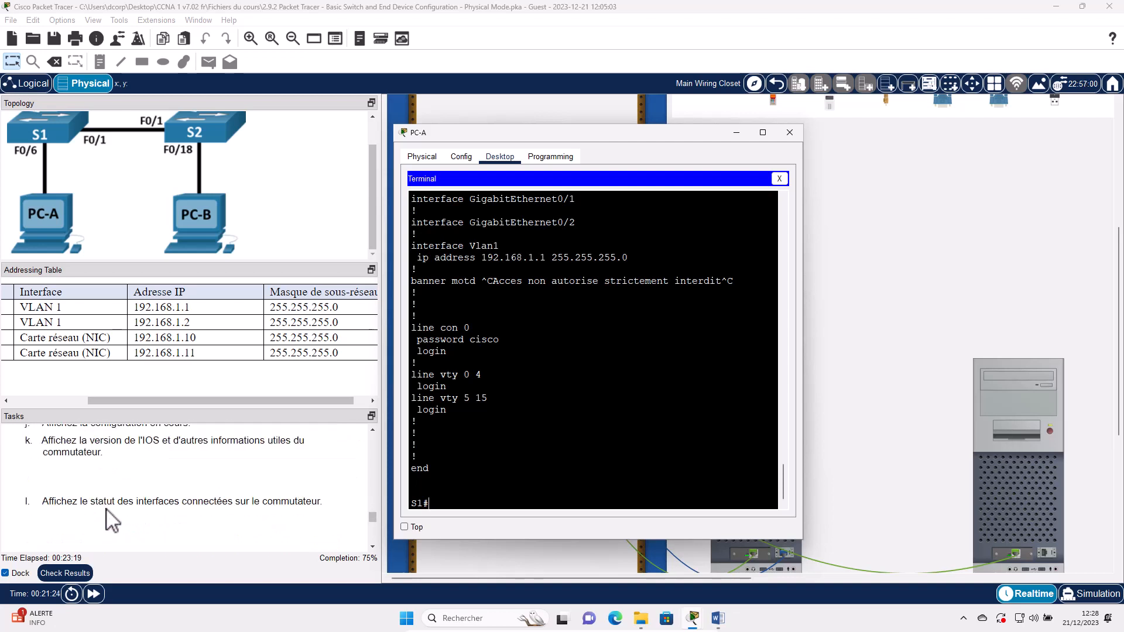
scroll(113, 521, "up", 2)
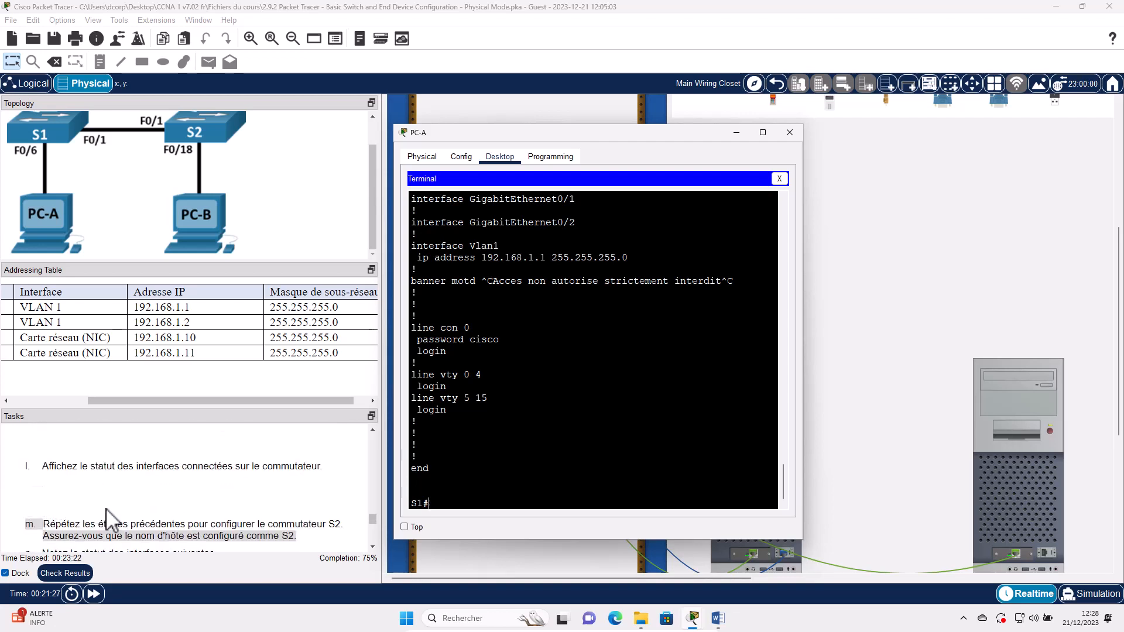
scroll(108, 510, "up", 1)
scroll(101, 471, "up", 1)
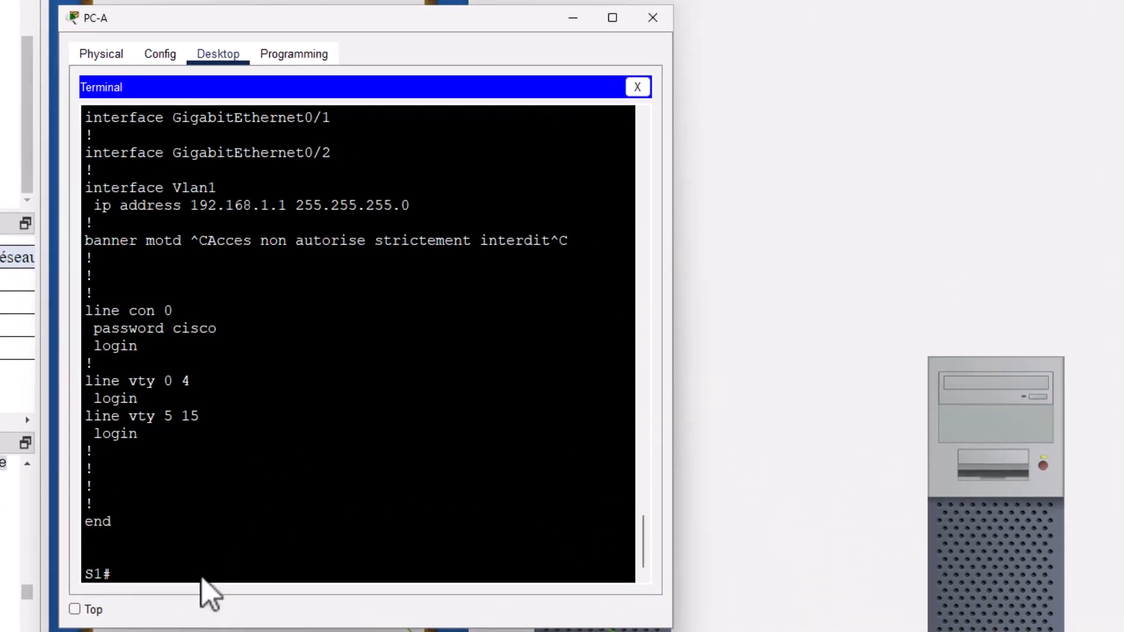
- Run show version on S1, widen PC-A's window and scroll through the full output
type("how")
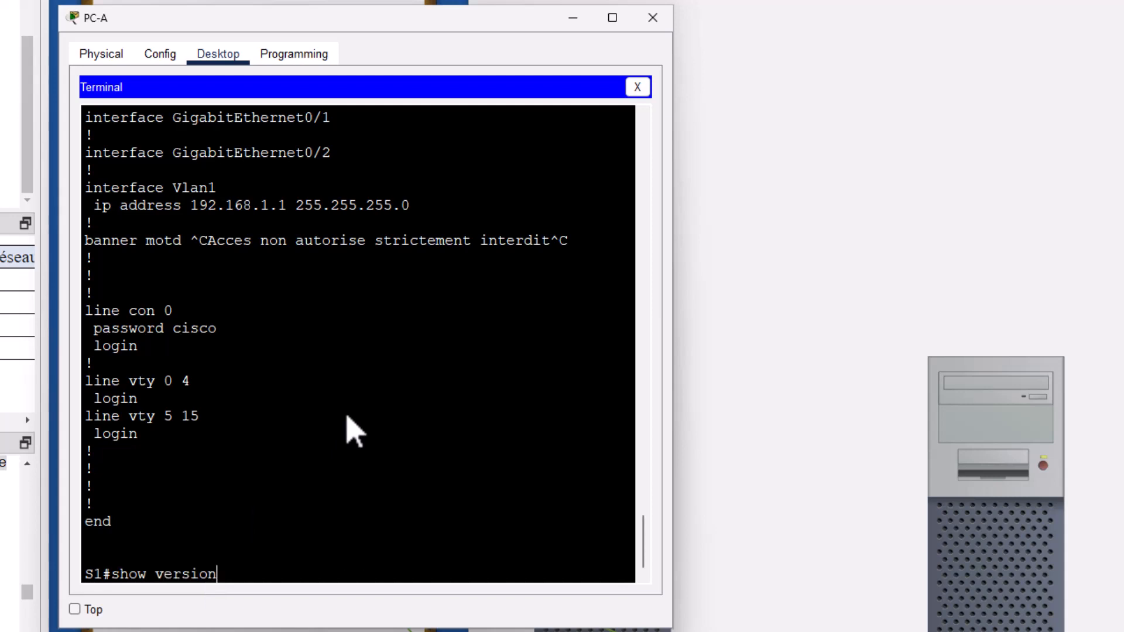
type(" version")
key("Return")
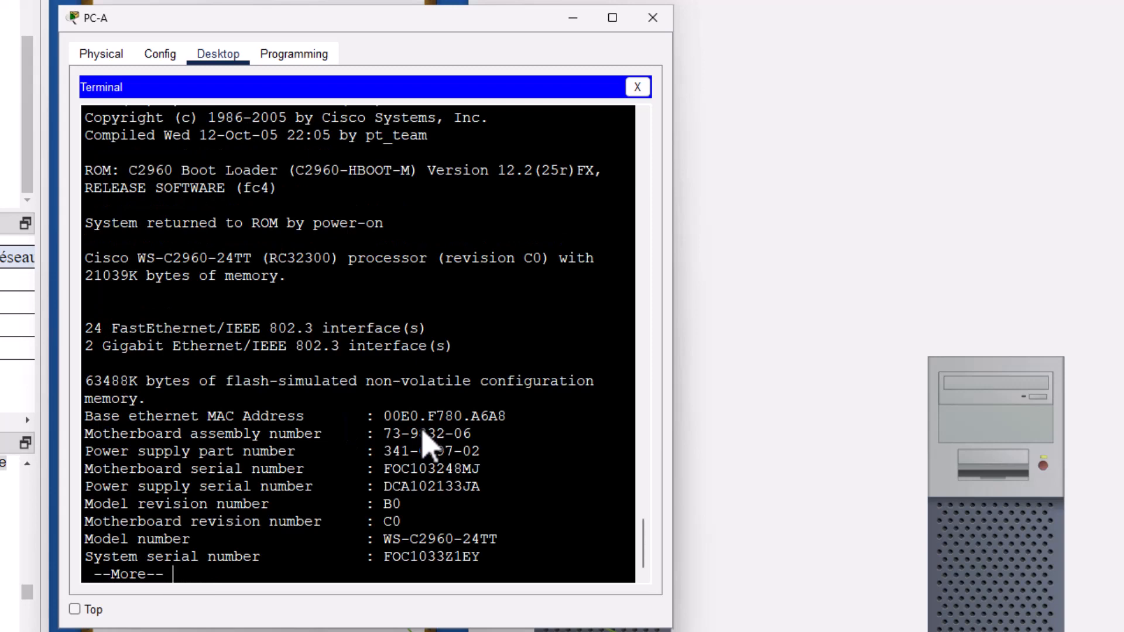
key("space")
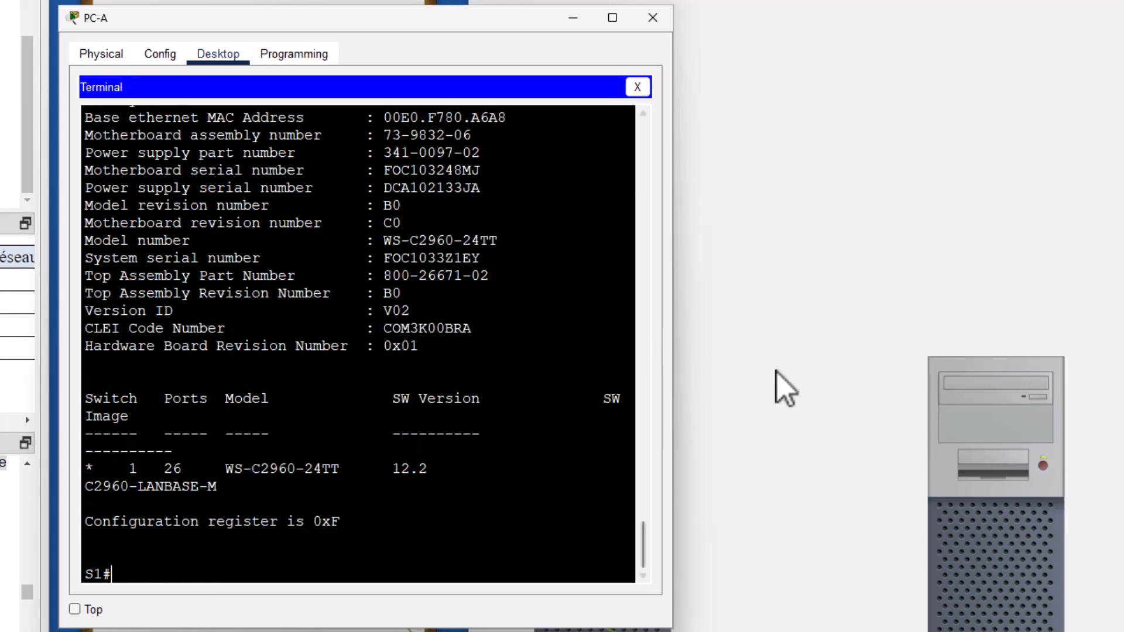
left_click_drag(675, 360, 1101, 384)
scroll(697, 366, "up", 2)
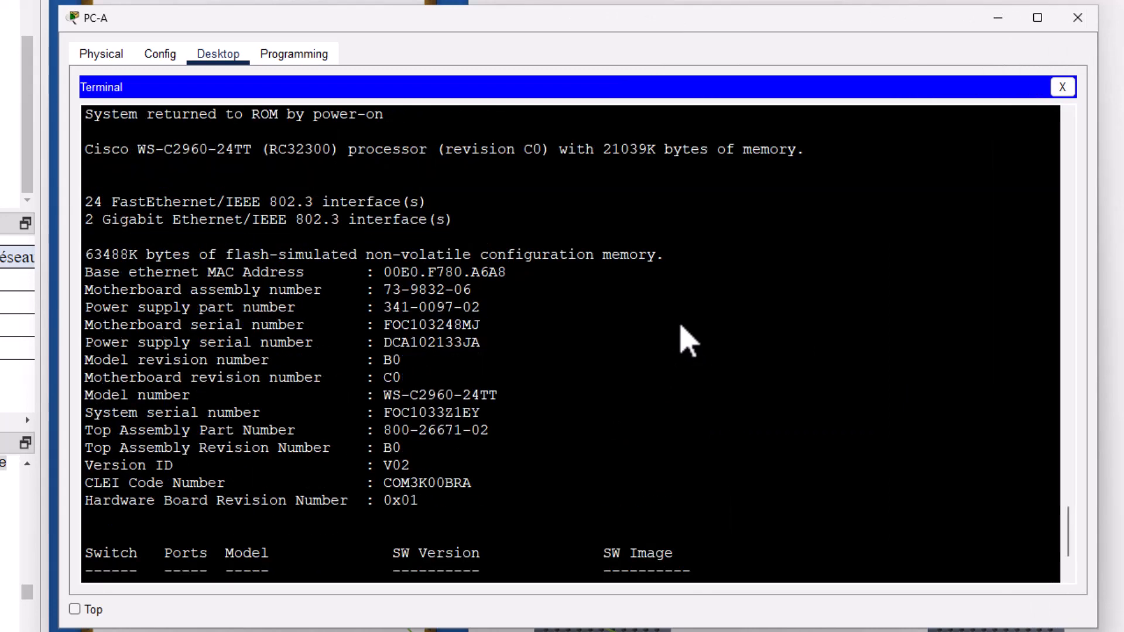
scroll(688, 342, "up", 4)
scroll(378, 304, "up", 1)
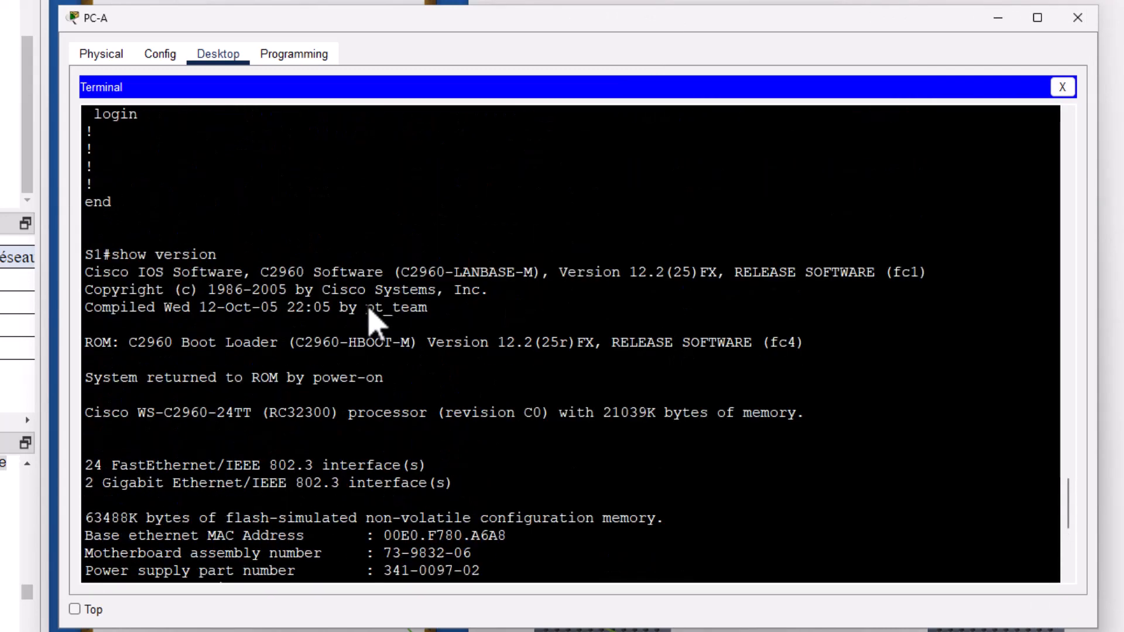
scroll(370, 308, "down", 3)
scroll(402, 288, "up", 2)
scroll(583, 473, "down", 3)
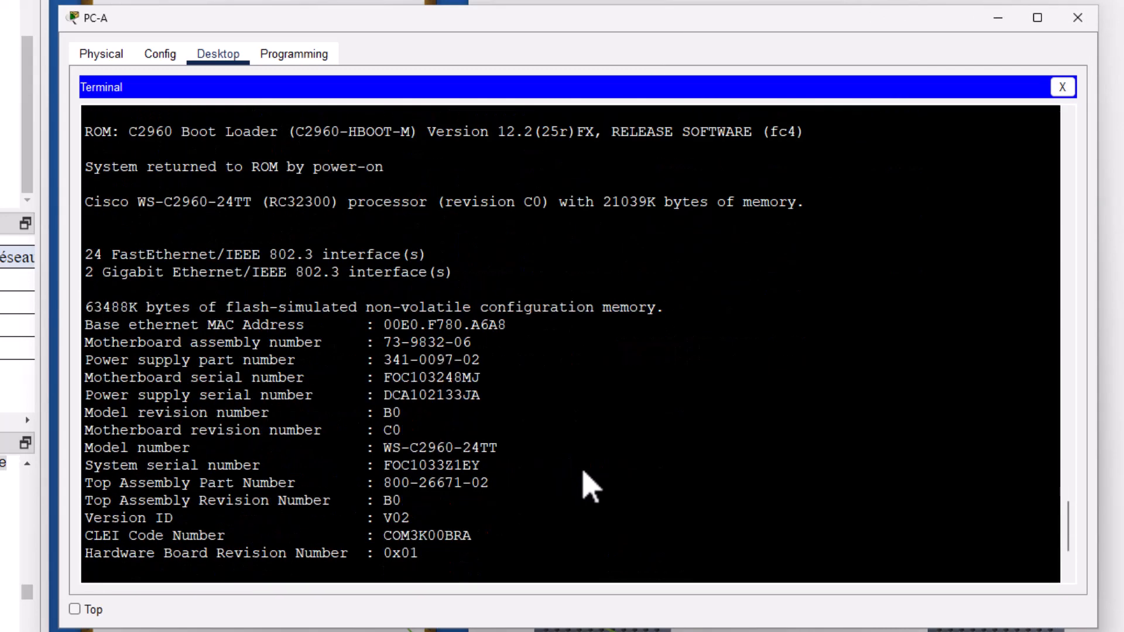
scroll(586, 474, "down", 3)
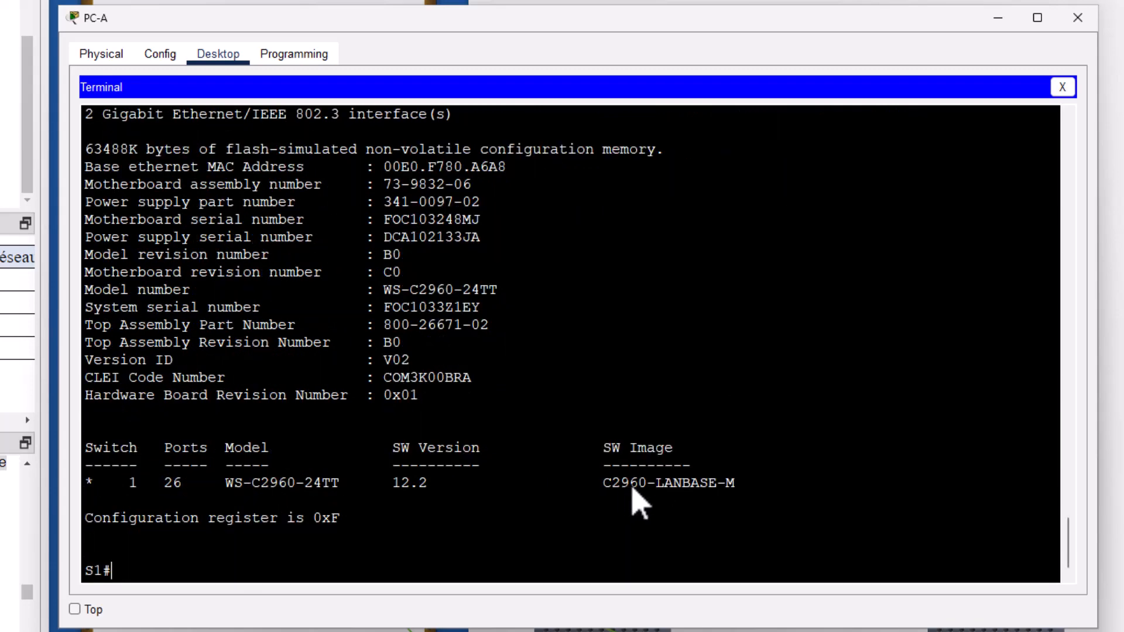
- Highlight the C2960 model in the image name and IOS version 12.2, then scroll back up
left_click_drag(612, 483, 639, 483)
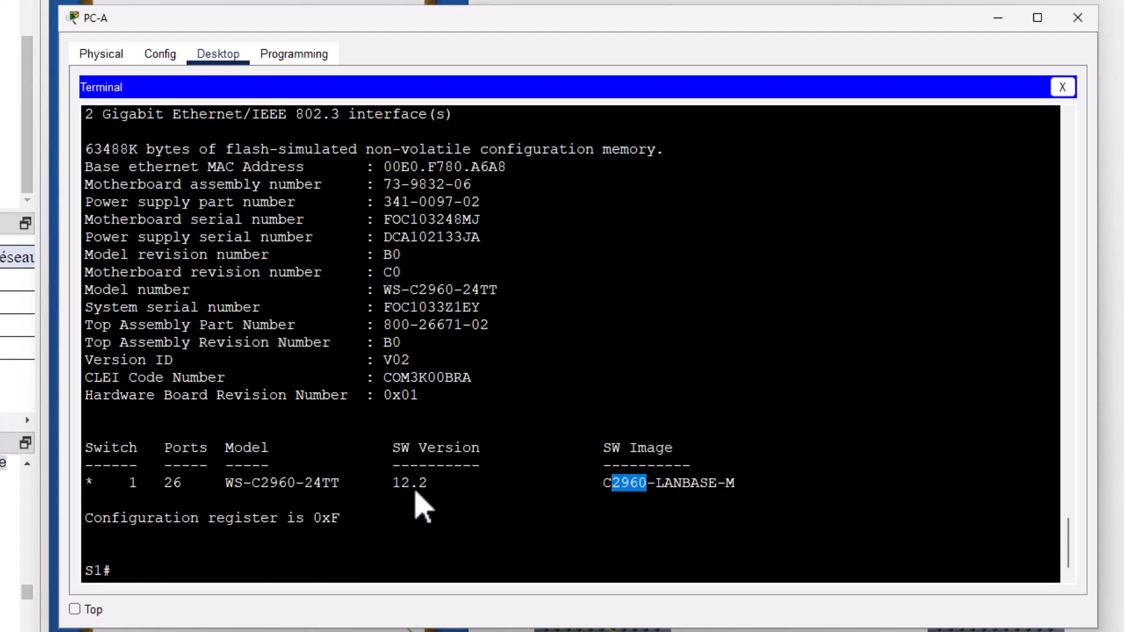
double_click(414, 490)
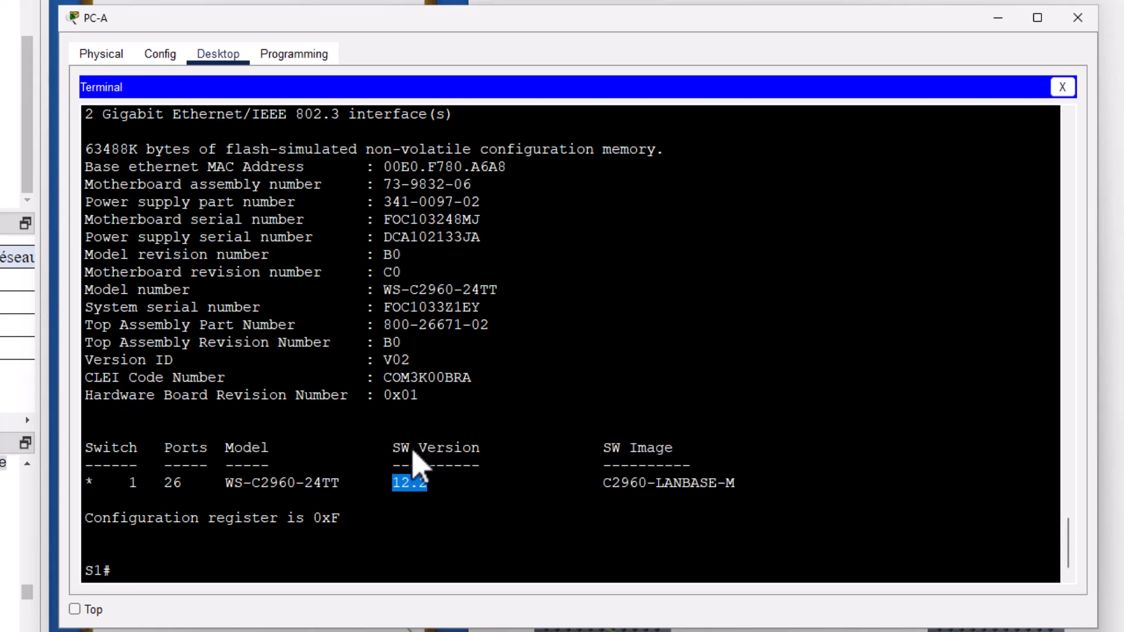
scroll(364, 376, "up", 2)
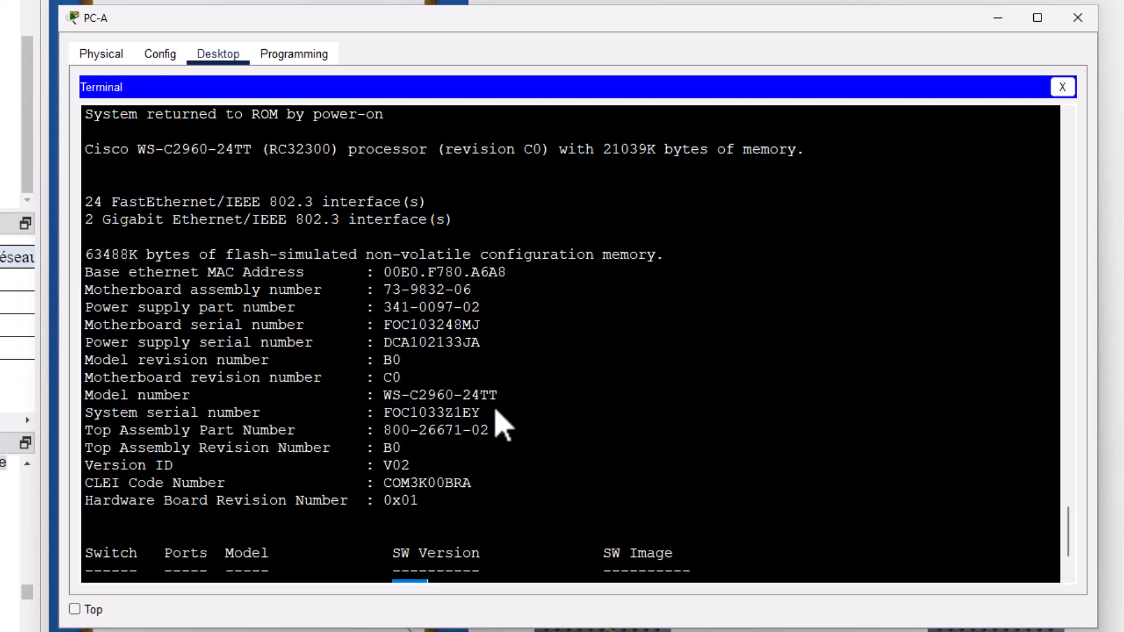
scroll(515, 410, "up", 1)
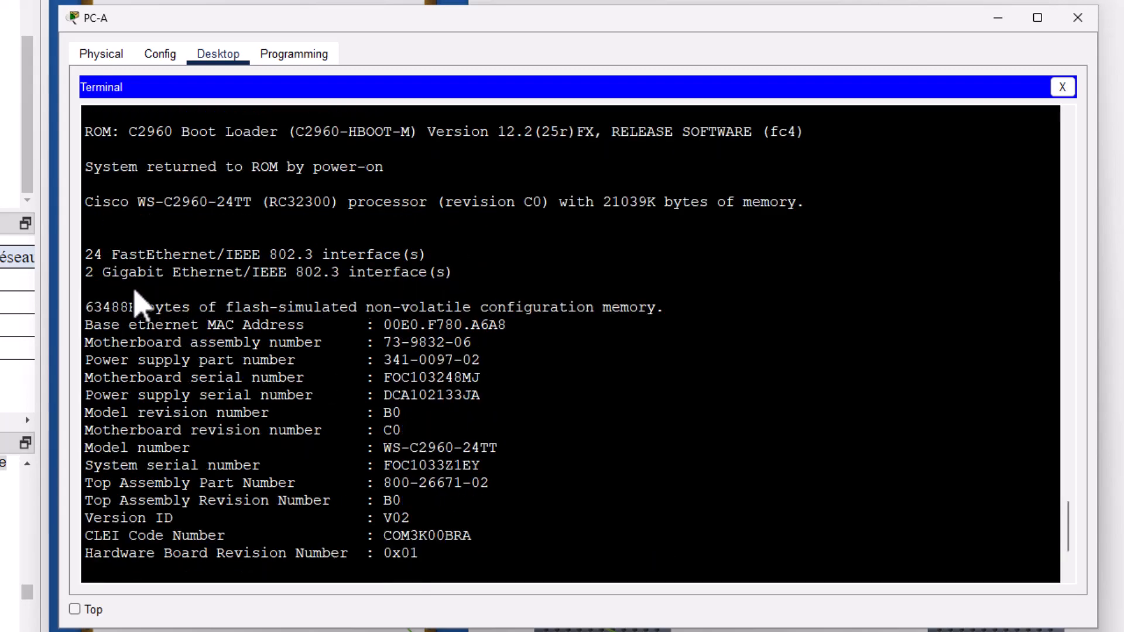
scroll(117, 275, "up", 1)
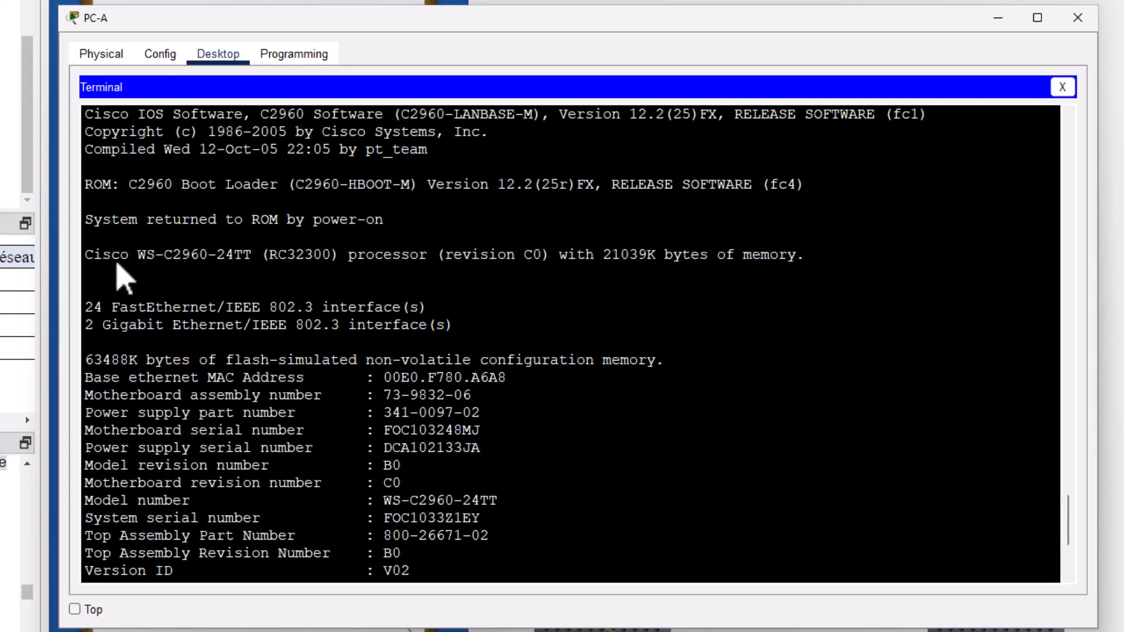
left_click_drag(120, 257, 103, 256)
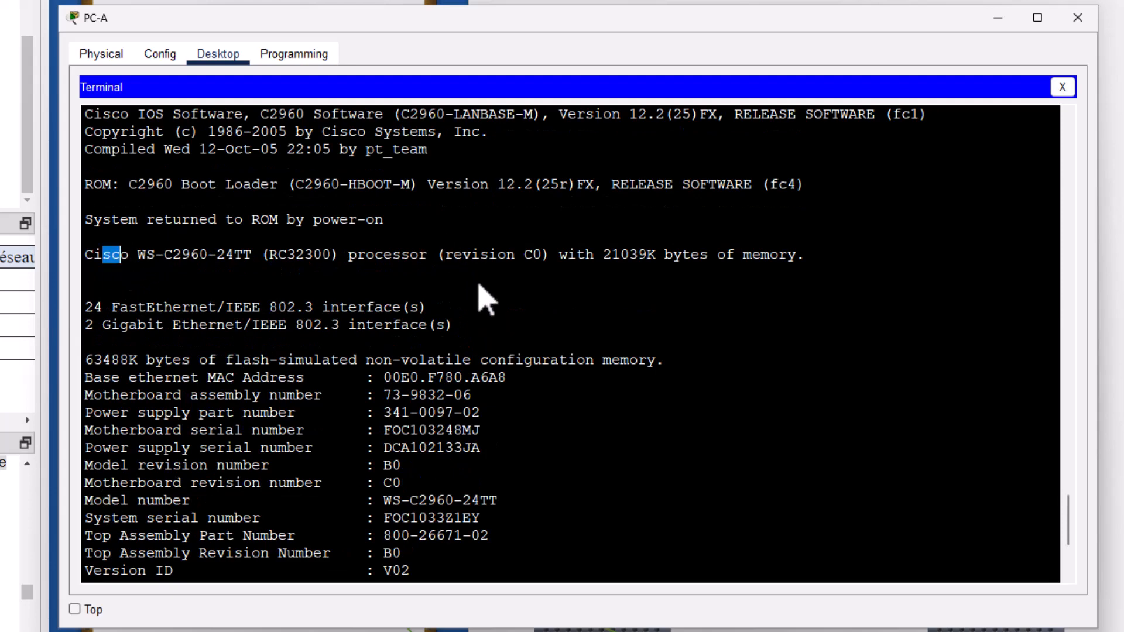
double_click(114, 257)
scroll(190, 275, "up", 1)
scroll(194, 281, "up", 1)
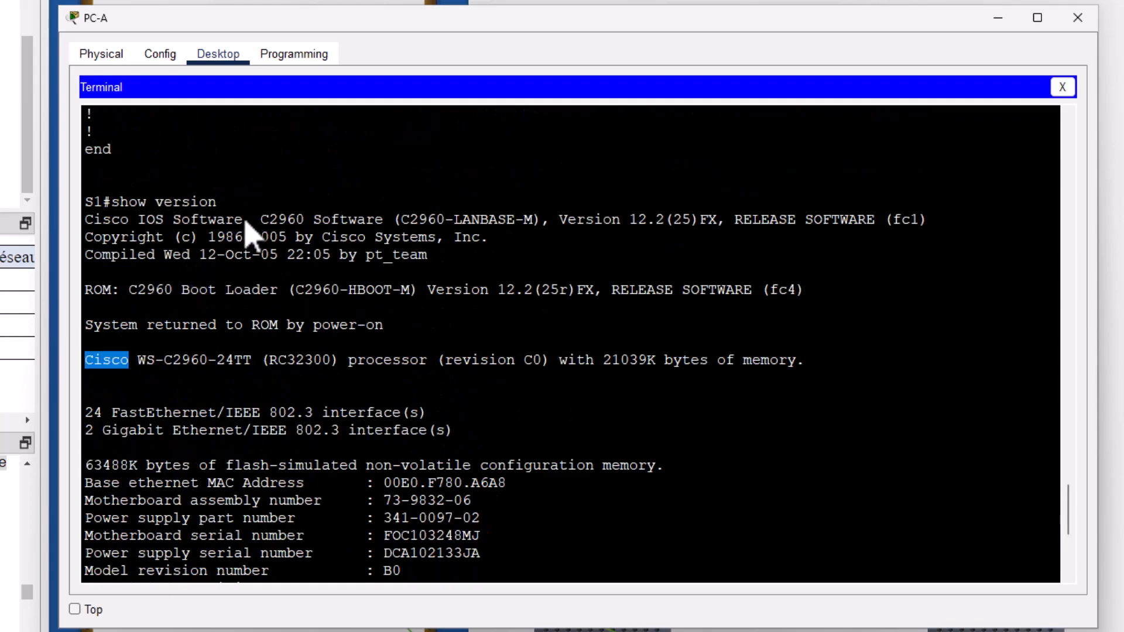
scroll(275, 269, "down", 6)
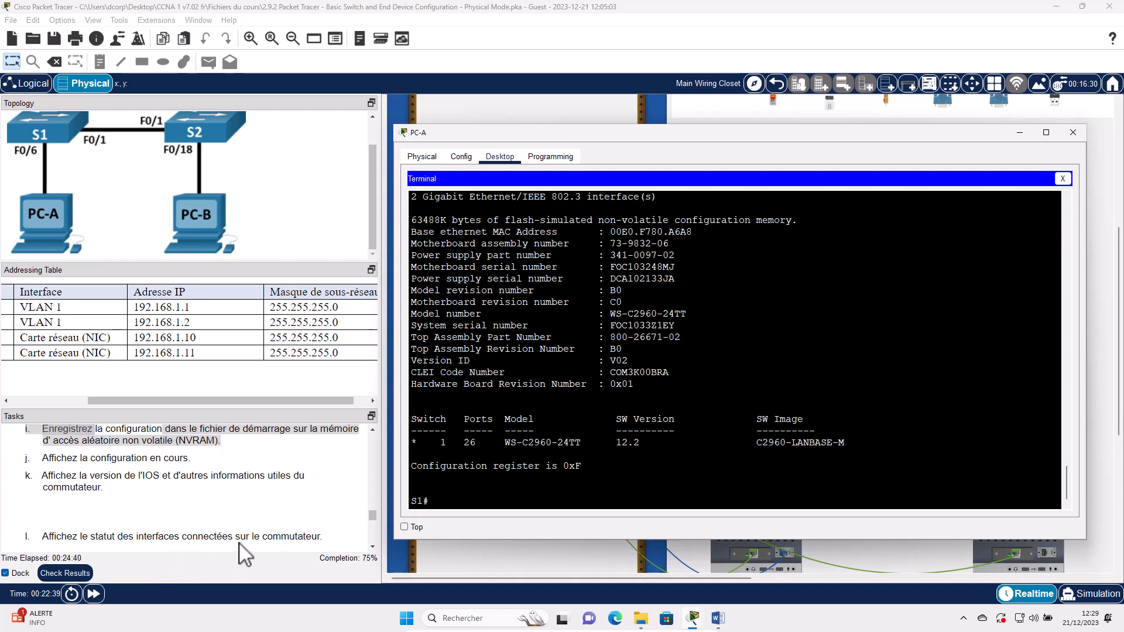
- Run show ip interface brief and mark the FastEthernet0/1 line among the up interfaces
scroll(284, 524, "down", 2)
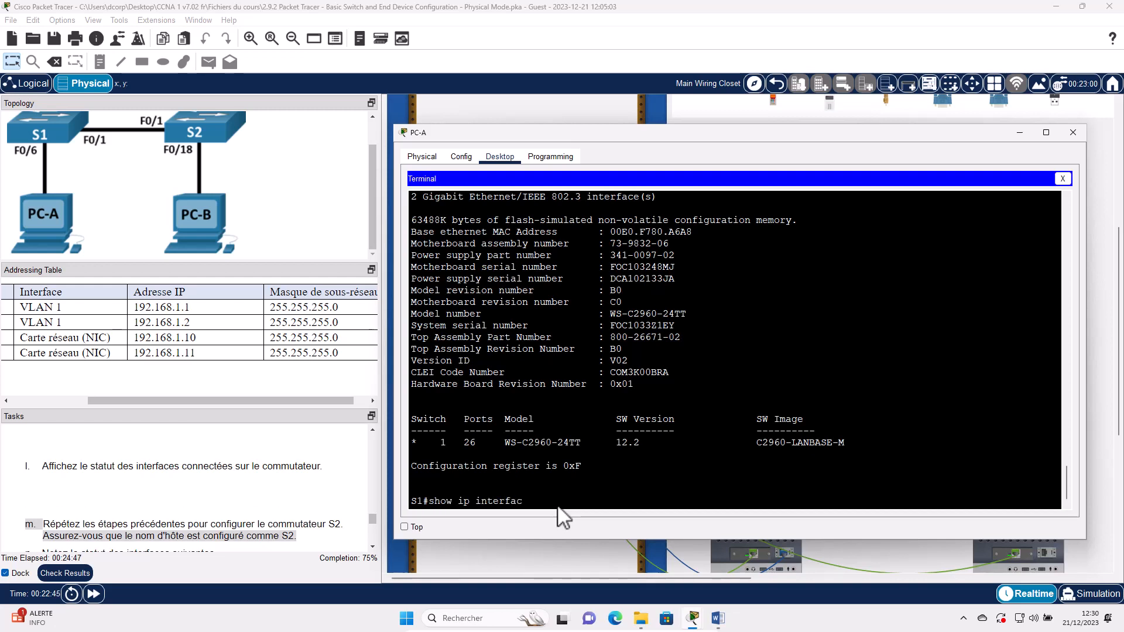
type("rie")
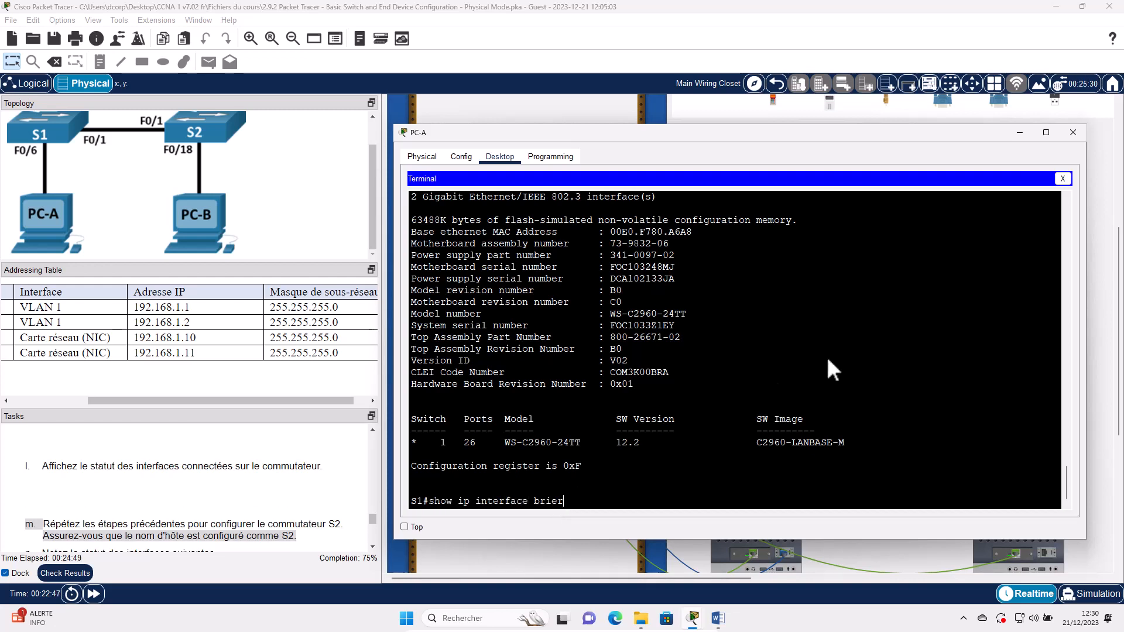
type("f")
key("Return")
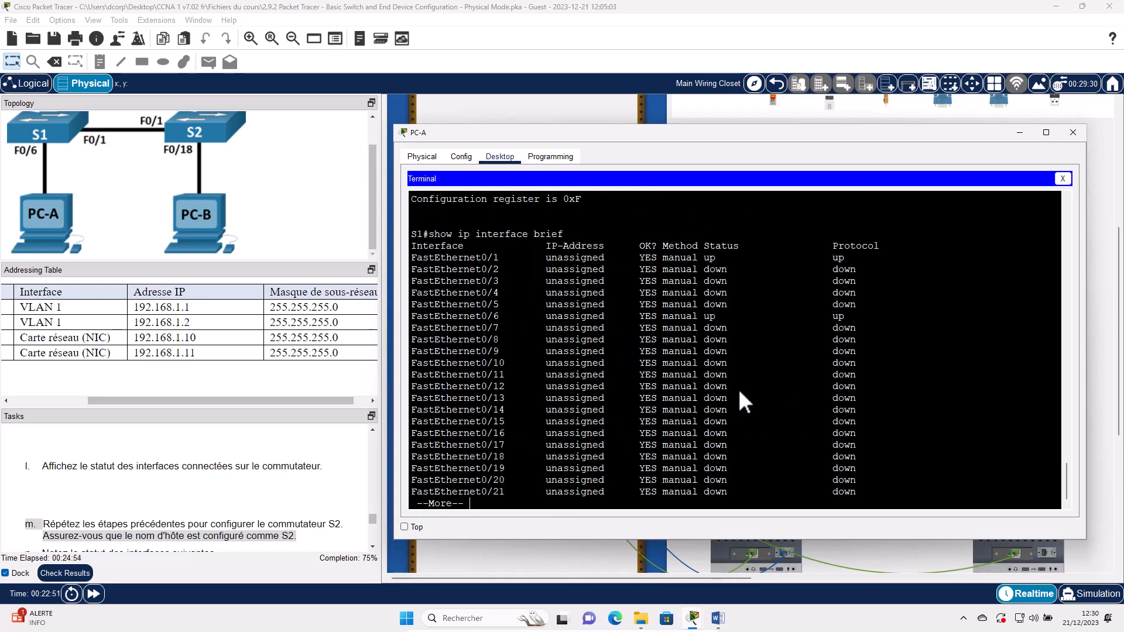
key("space")
scroll(451, 329, "up", 4)
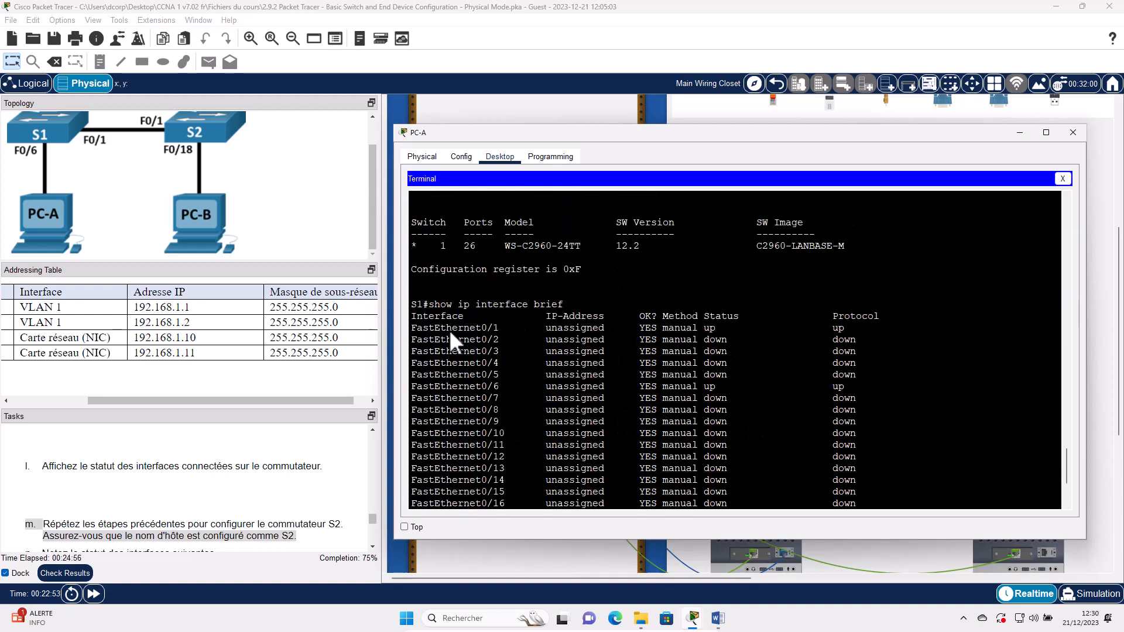
triple_click(449, 331)
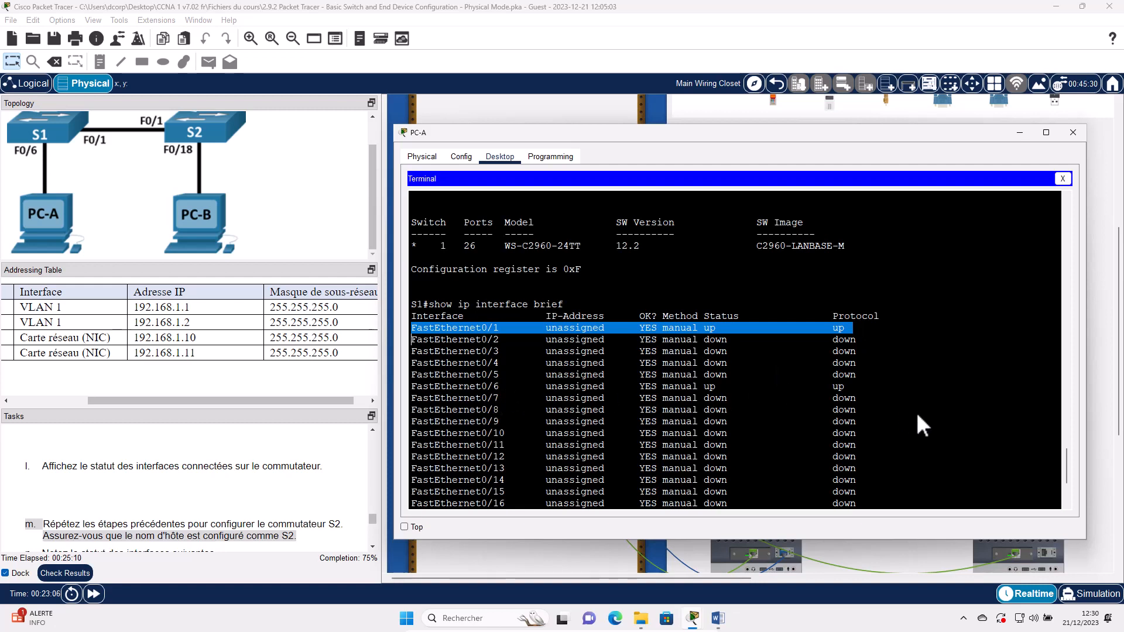
scroll(820, 433, "down", 4)
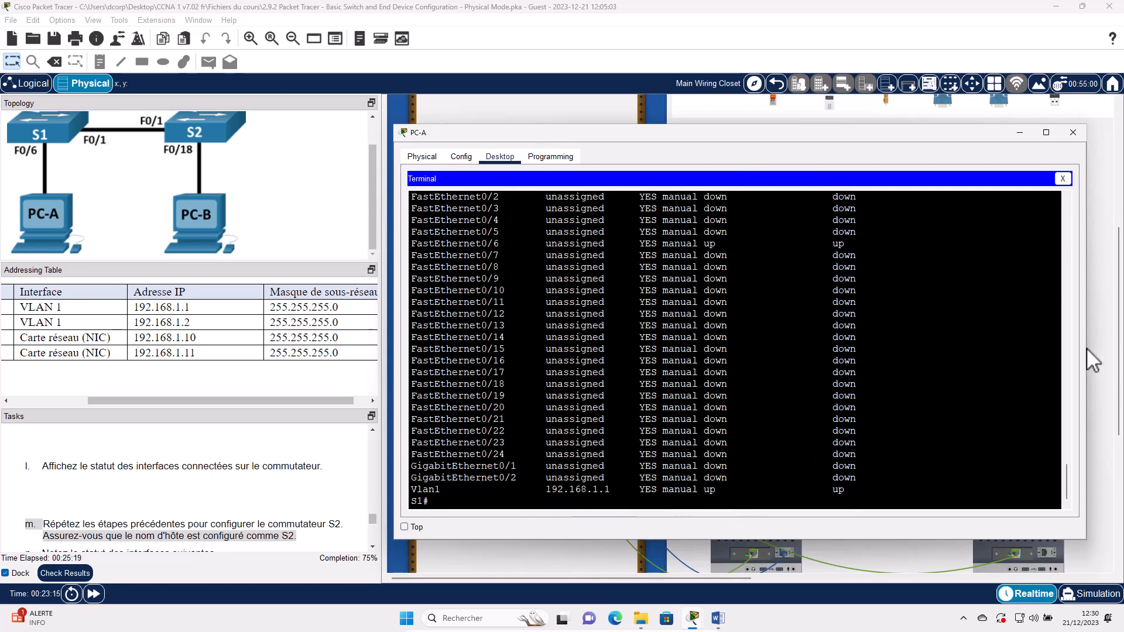
- Resize and move the PC-A terminal, snapping it left with Packet Tracer on the right half
left_click_drag(1086, 350, 946, 382)
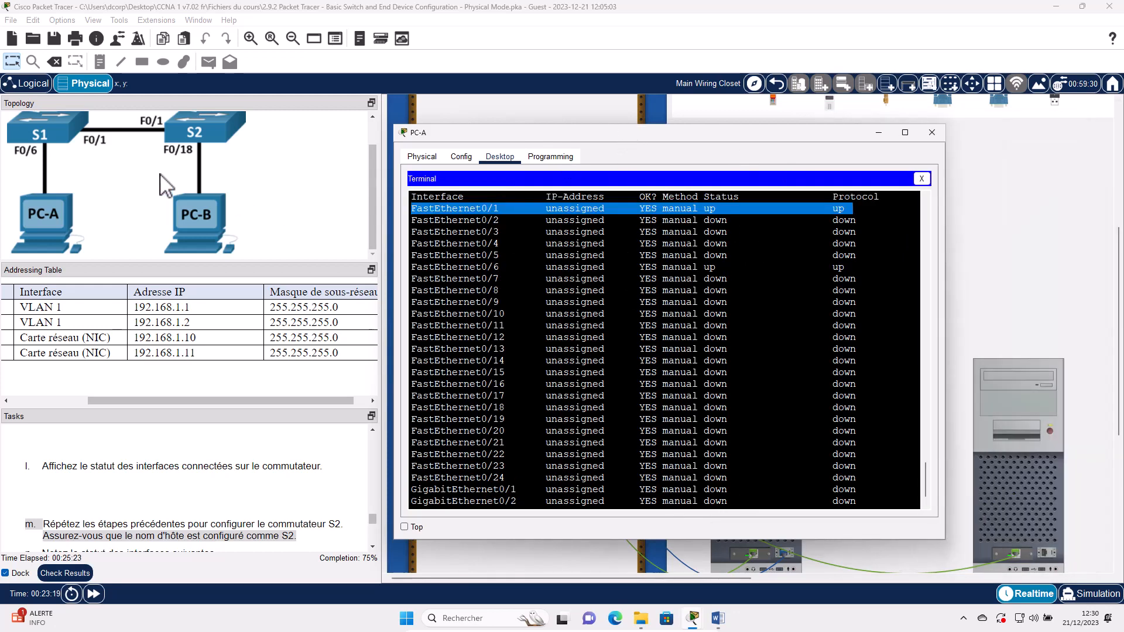
left_click_drag(623, 133, 241, 150)
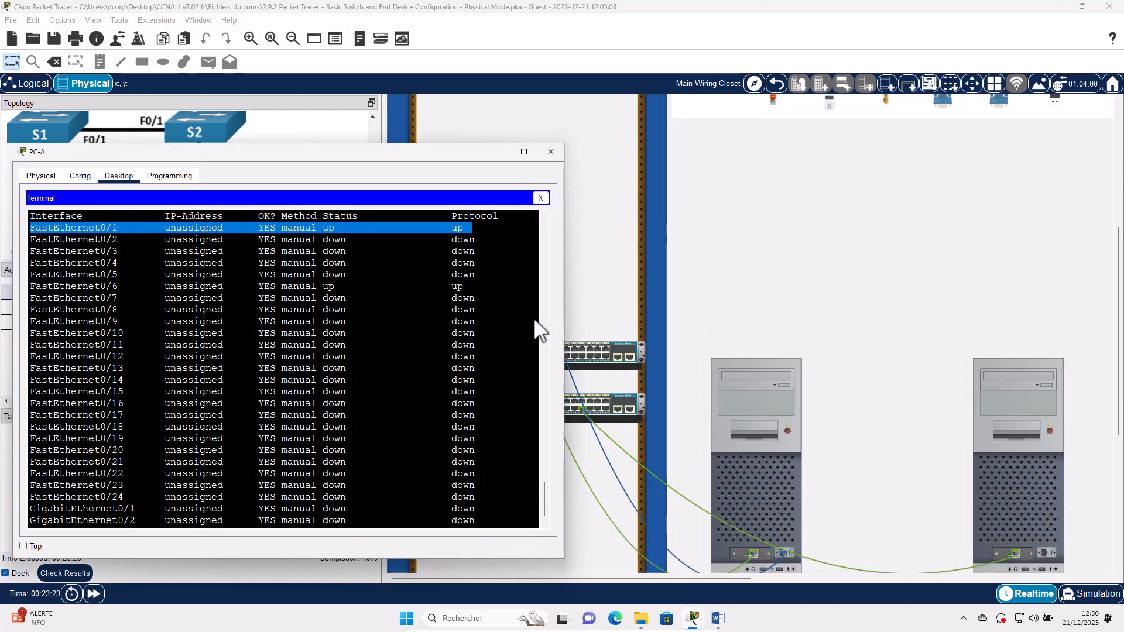
left_click_drag(565, 318, 531, 317)
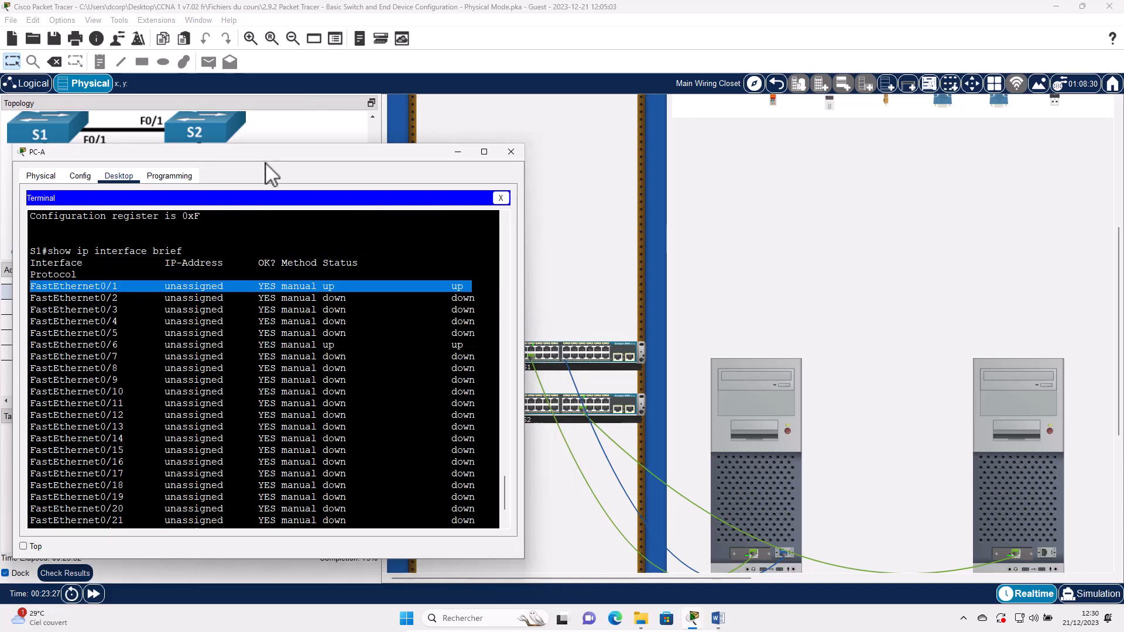
left_click_drag(256, 154, 194, 167)
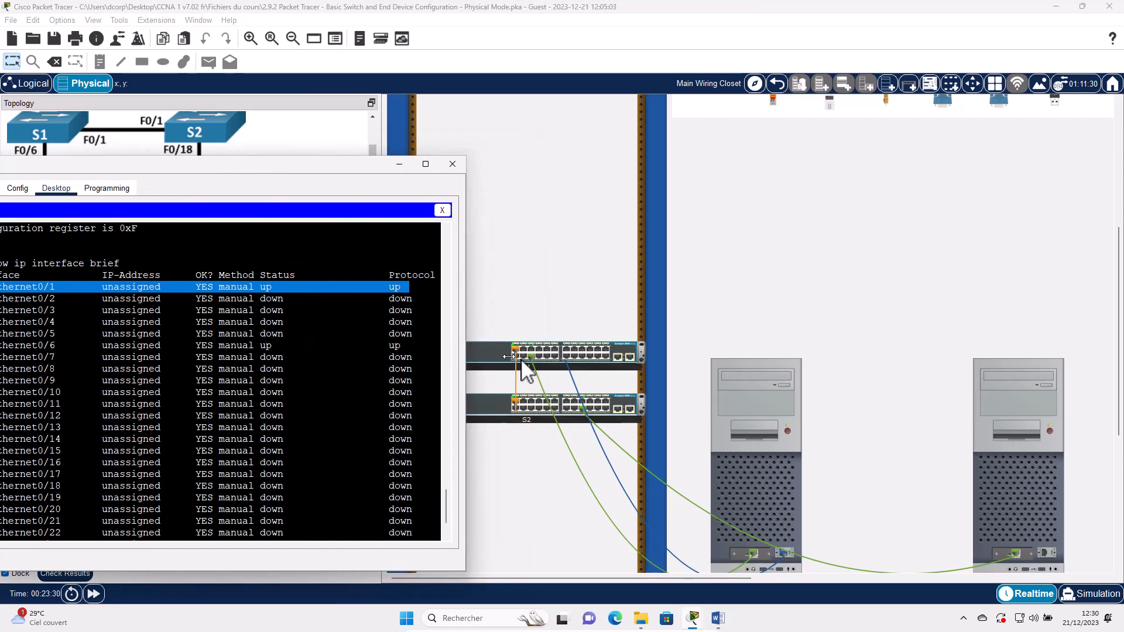
left_click_drag(510, 357, 518, 359)
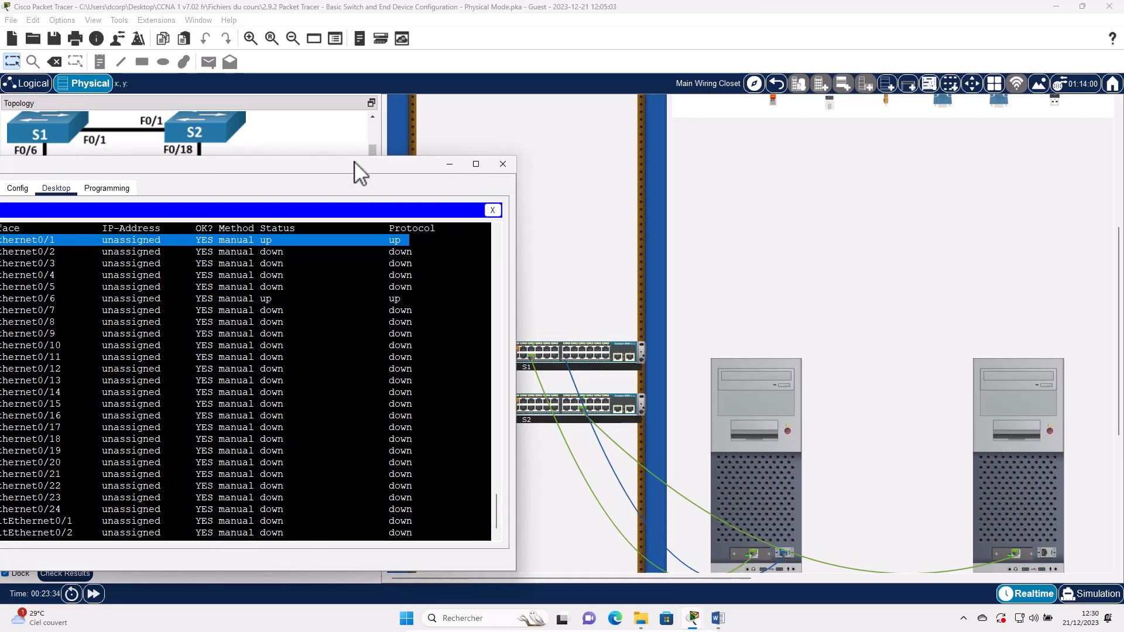
left_click_drag(354, 163, 0, 363)
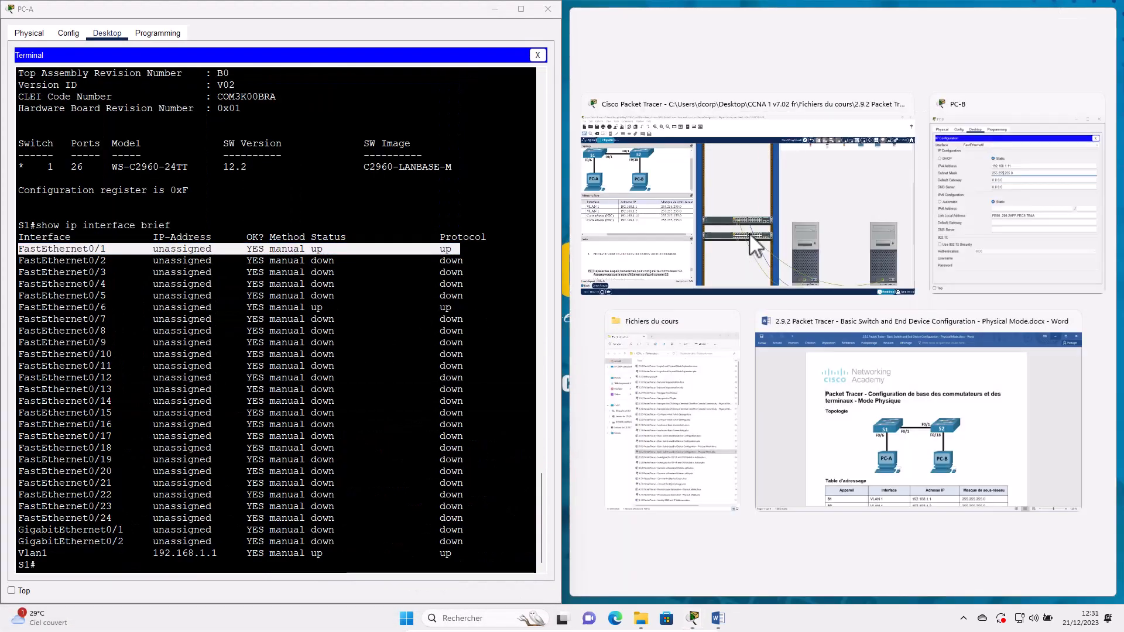
left_click(749, 233)
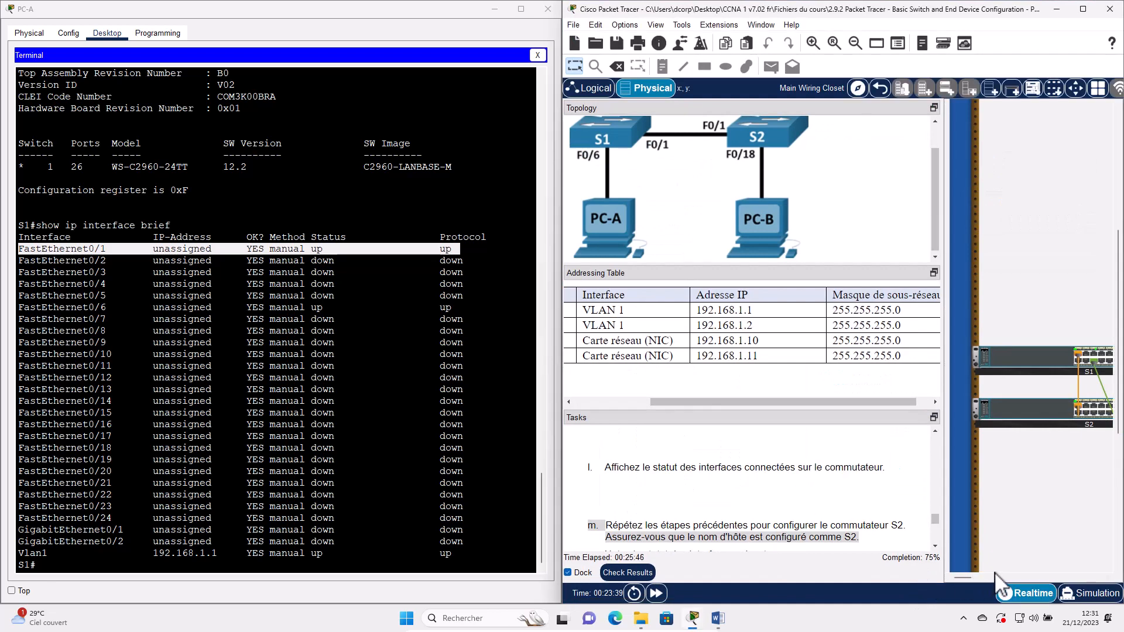
left_click_drag(962, 576, 939, 97)
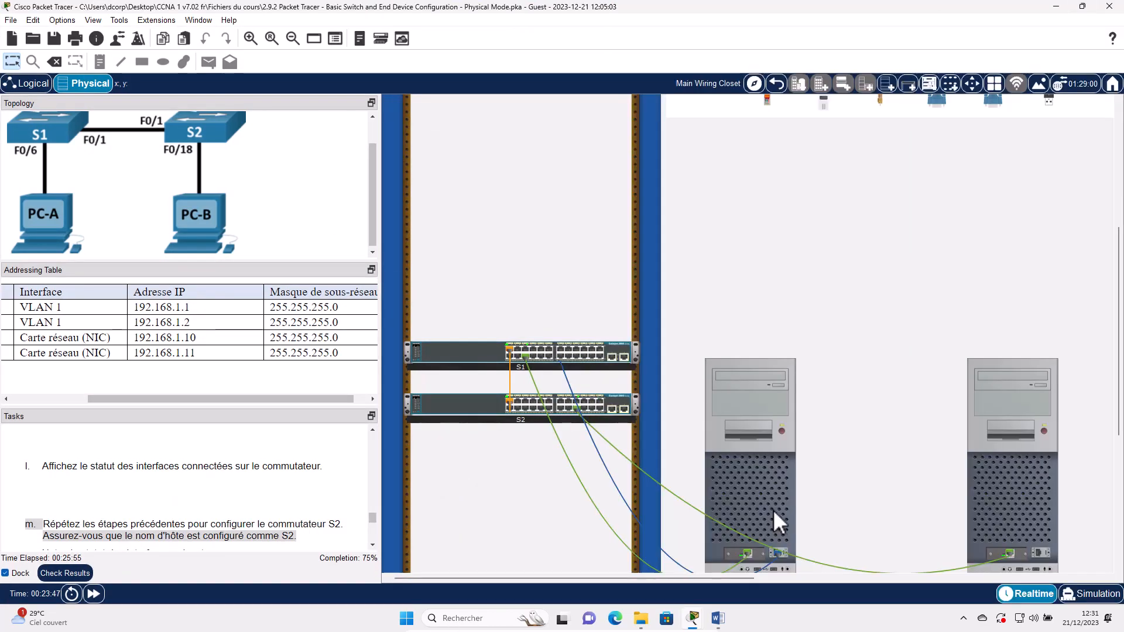
- Maximize Packet Tracer, shrink PC-A's window, and inspect S1's Fa0/1 cross-over link to S2 Fa0/1
left_click(773, 510)
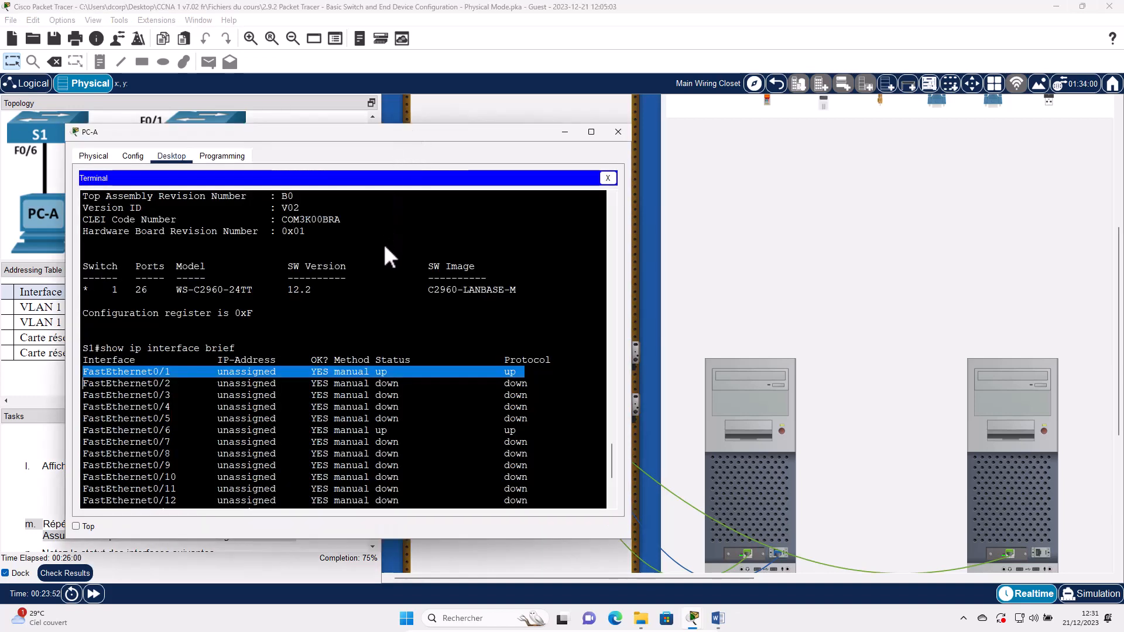
left_click_drag(393, 124, 473, 59)
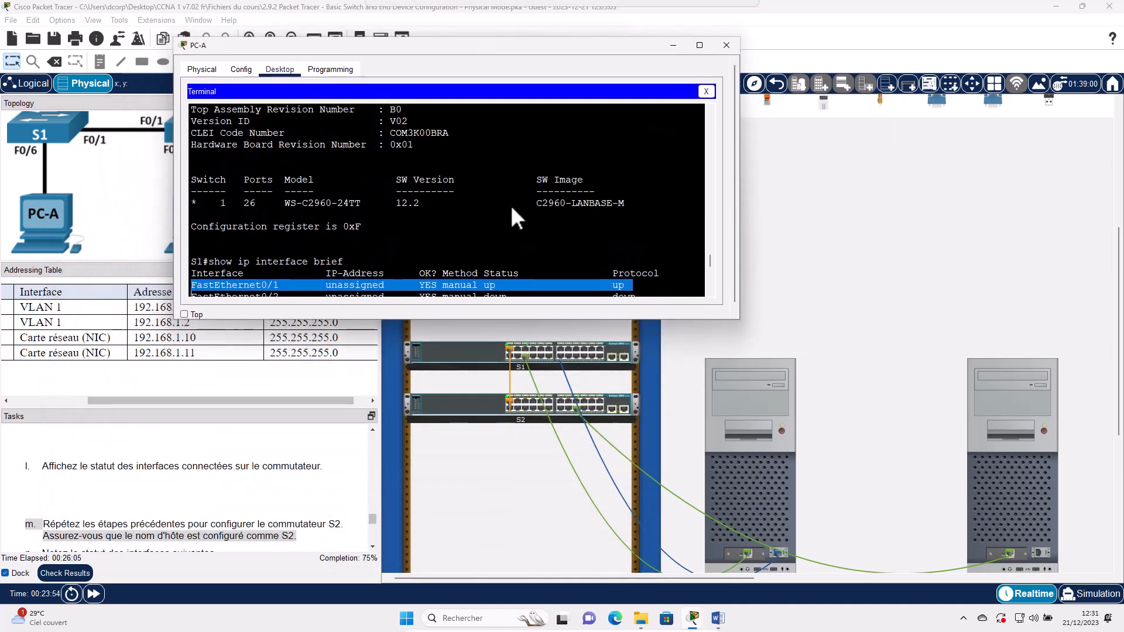
scroll(515, 204, "down", 1)
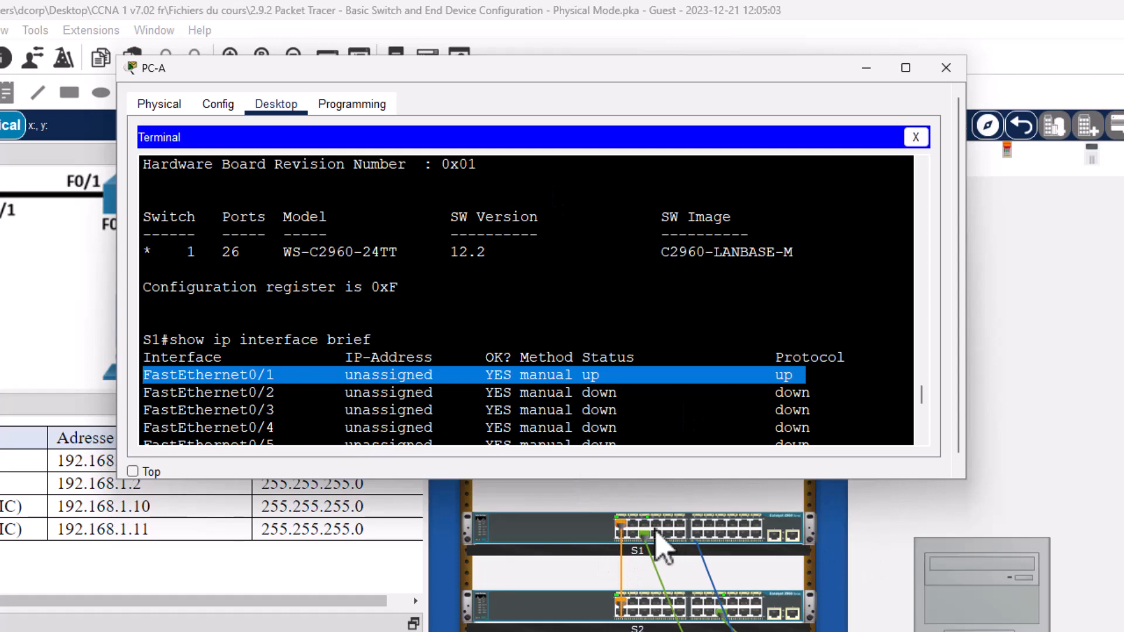
left_click(623, 535)
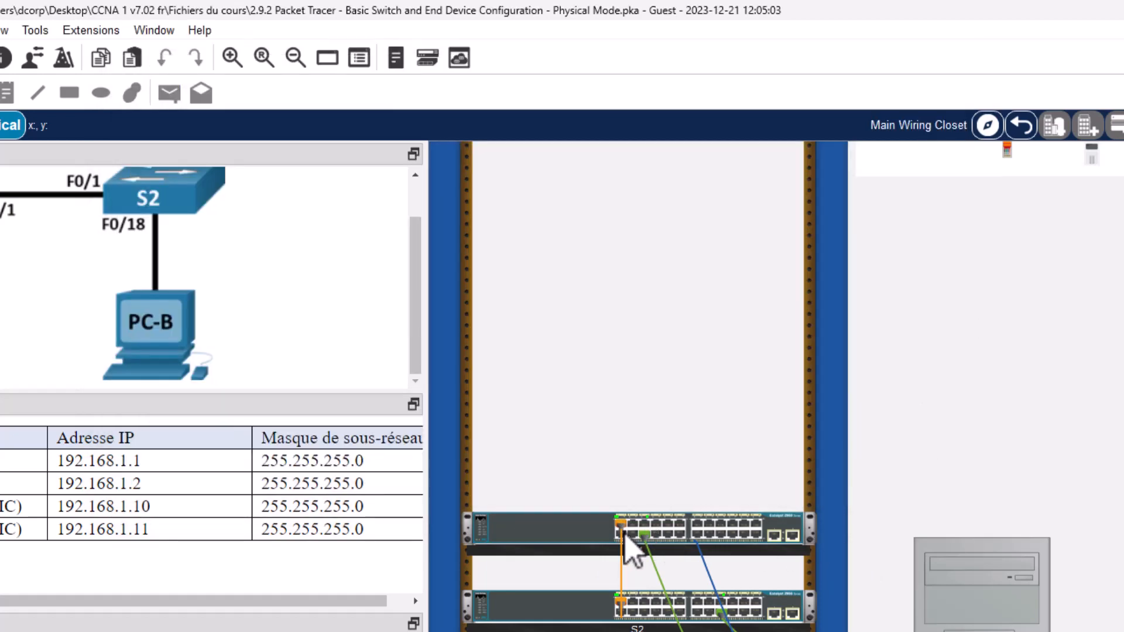
mouse_move(623, 534)
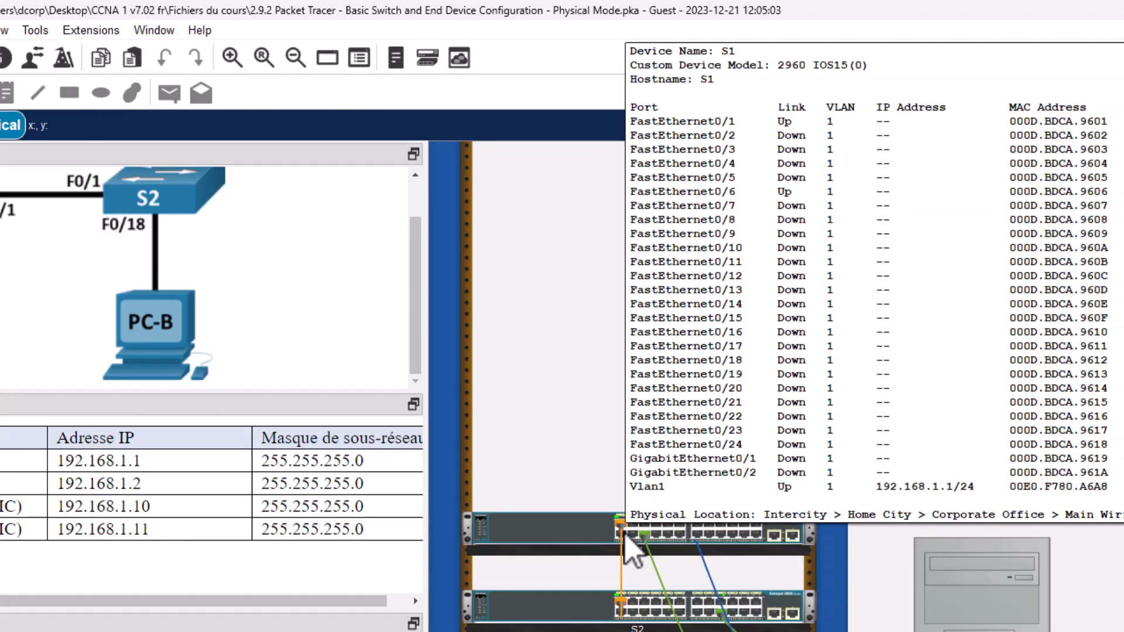
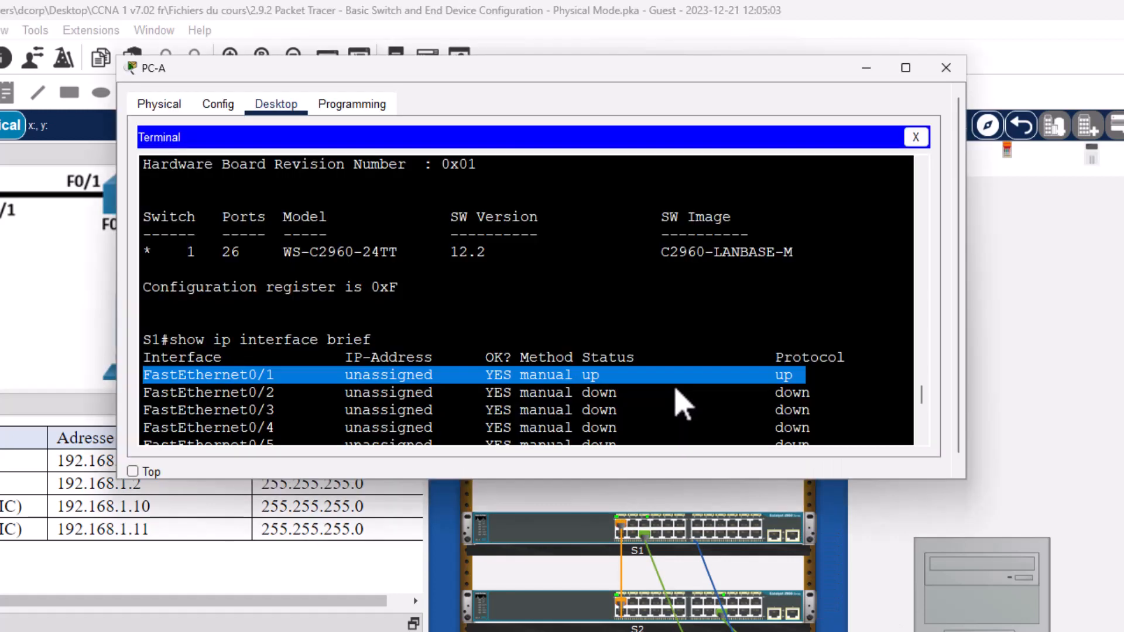
- On S1, confirm FastEthernet0/6 and Vlan1 (192.168.1.1) are up and that Fa0/6's cable goes to PC-A
scroll(672, 396, "down", 1)
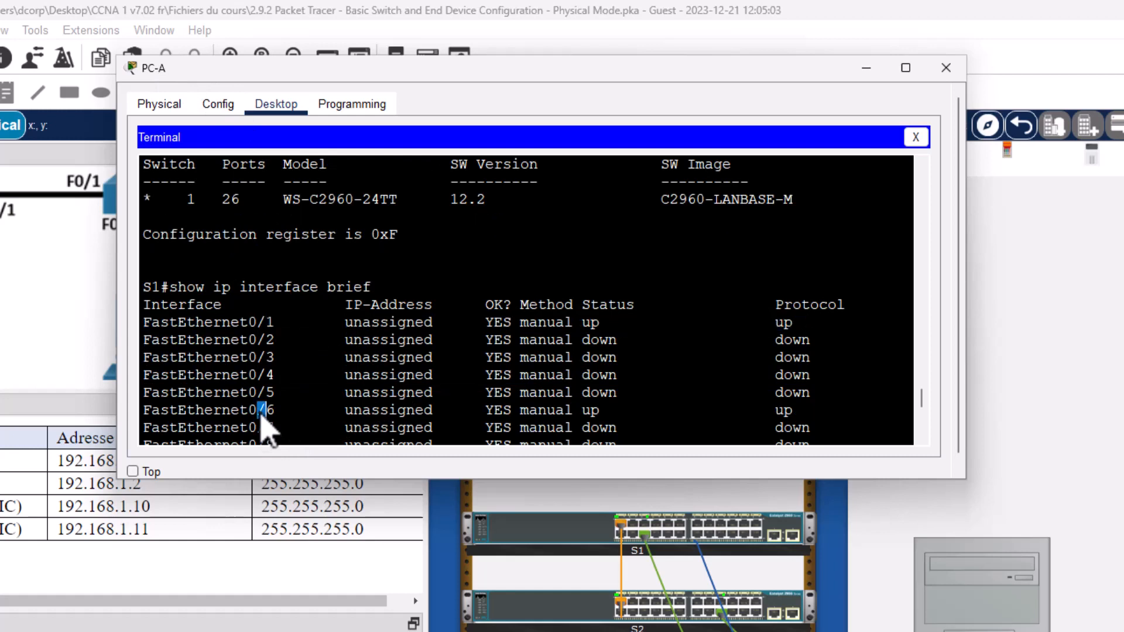
triple_click(261, 409)
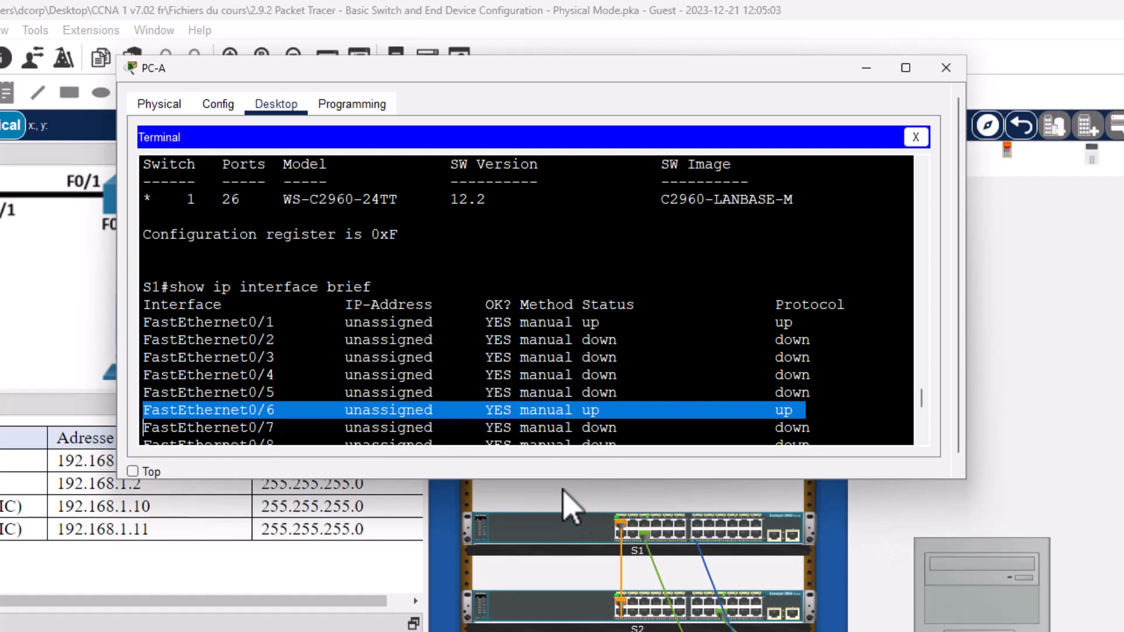
left_click(668, 571)
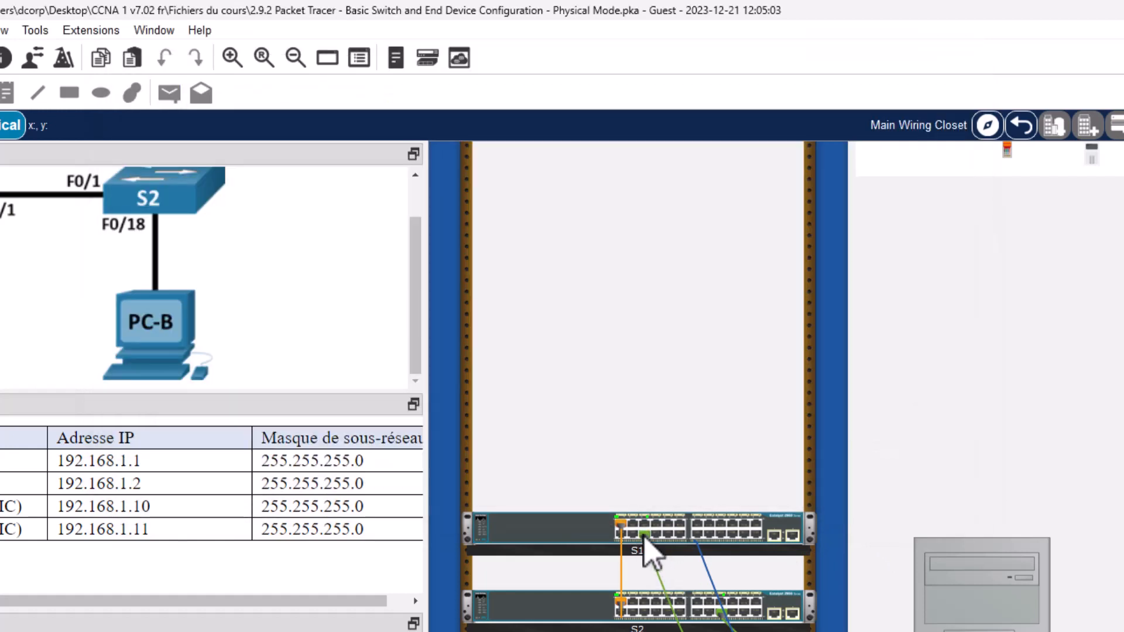
mouse_move(643, 539)
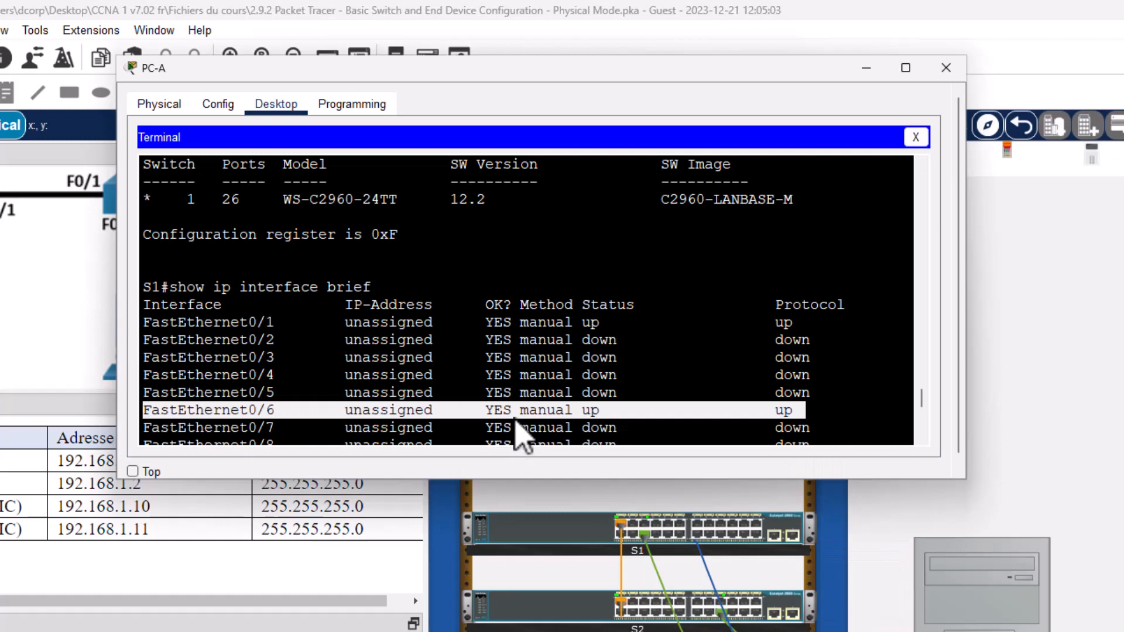
triple_click(515, 428)
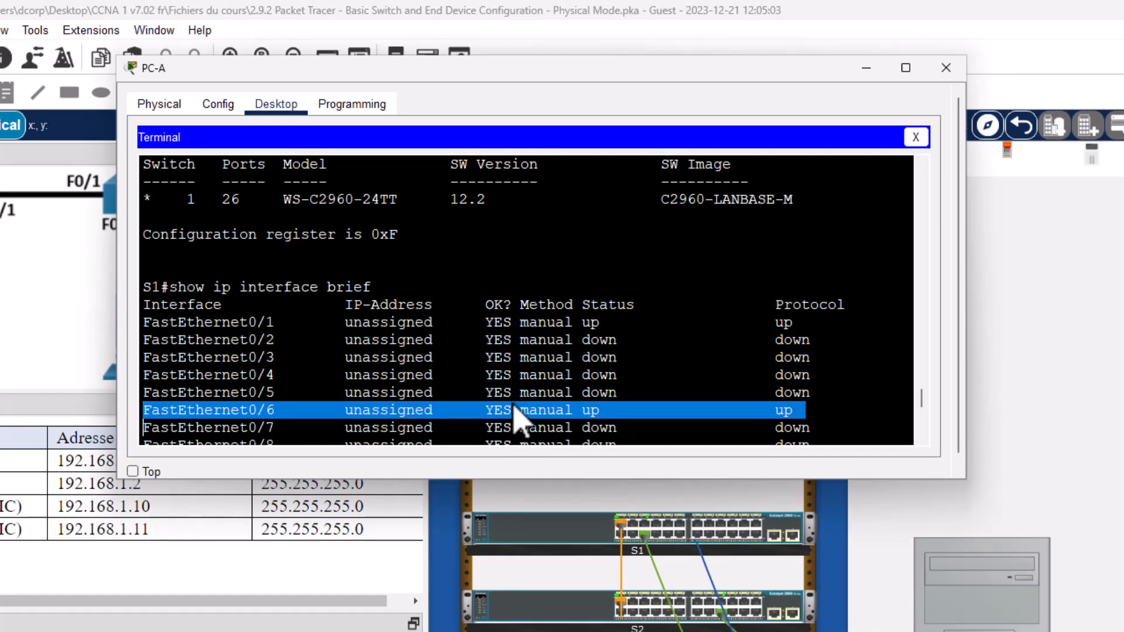
scroll(243, 410, "down", 3)
scroll(161, 434, "down", 5)
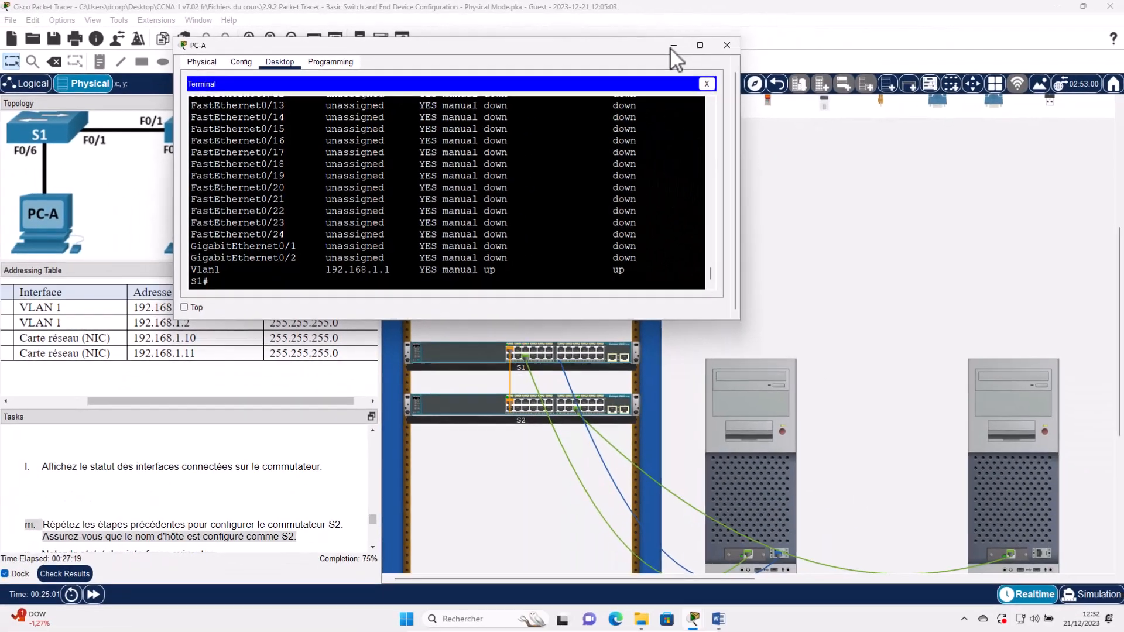
- Minimize PC-A's console, bring task n's interface table into view, and open PC-B's Desktop
left_click(673, 46)
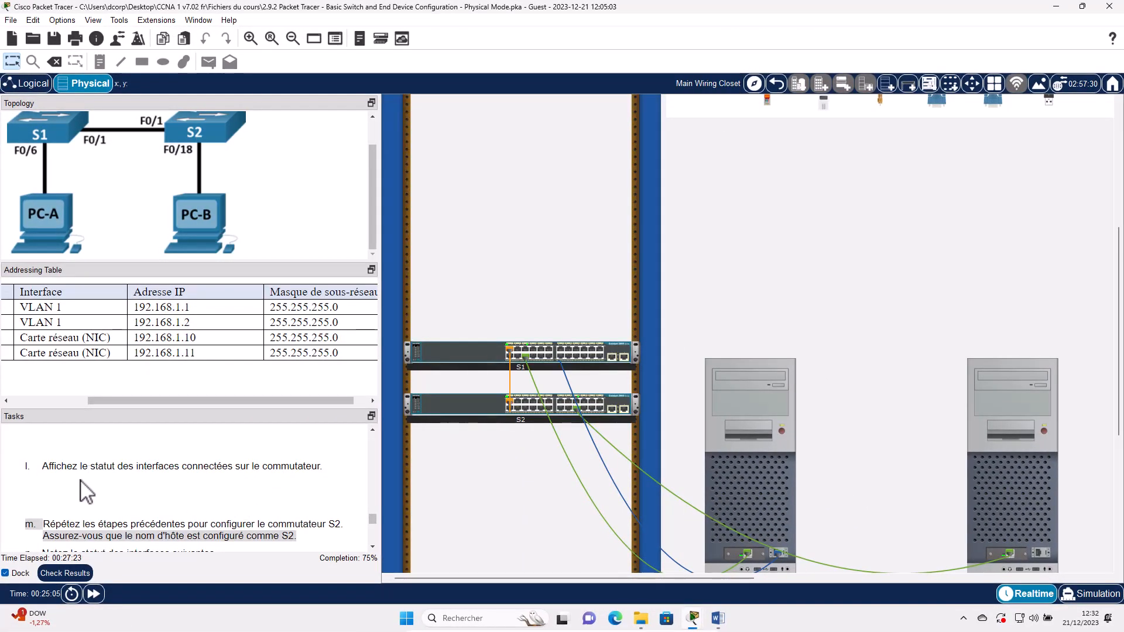
scroll(92, 495, "down", 2)
scroll(94, 495, "up", 1)
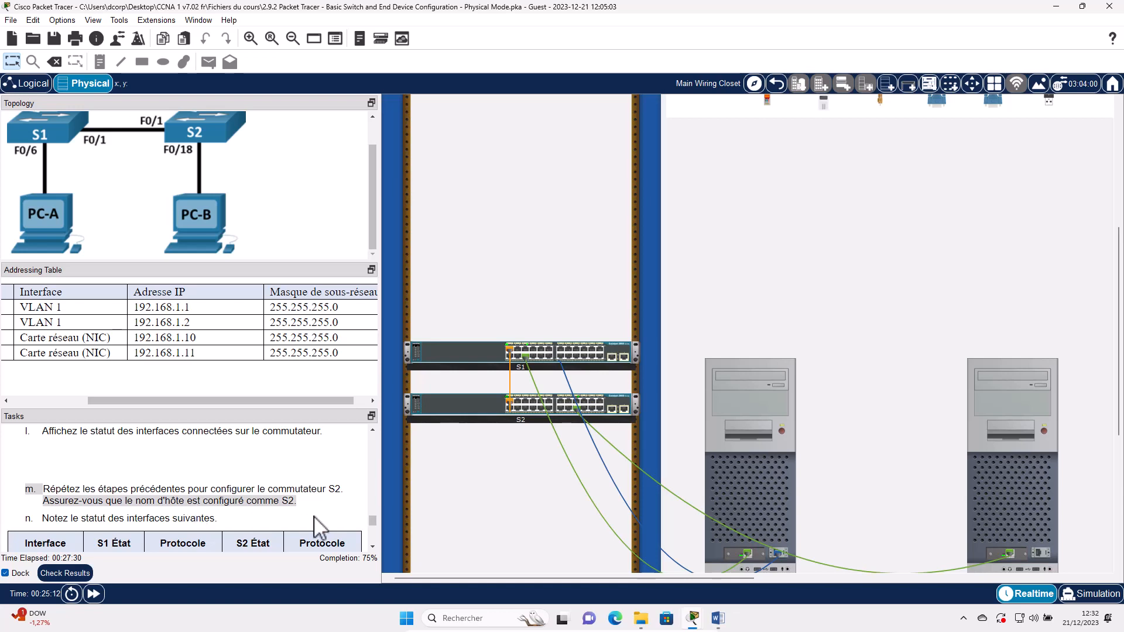
left_click(1024, 475)
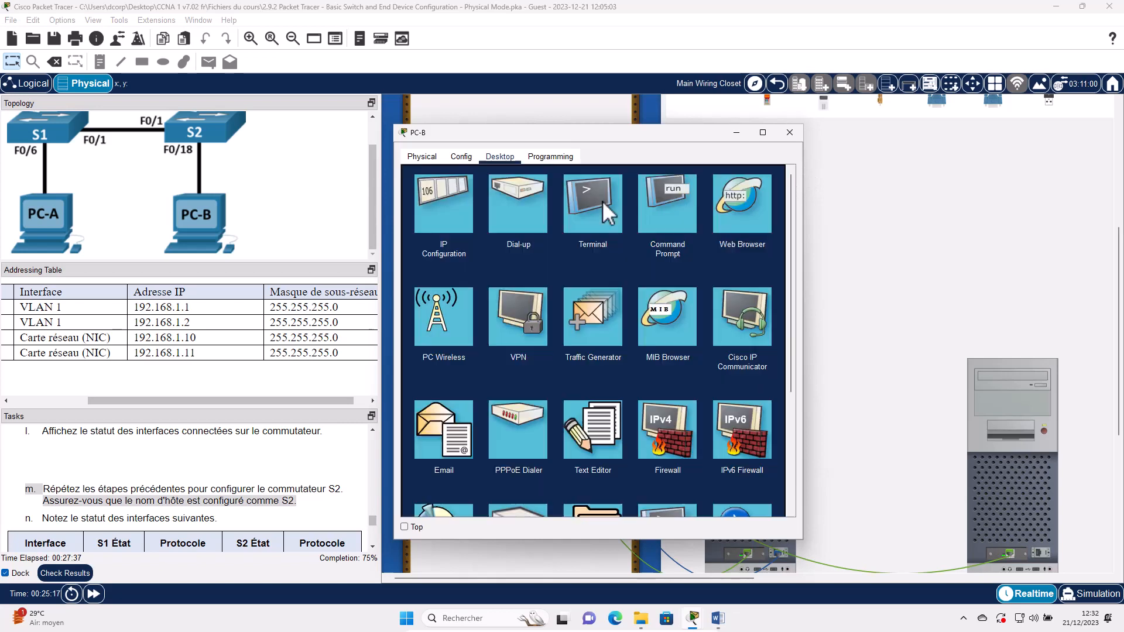
- Start PC-B's Terminal with default settings, find it blank, and close it and PC-B's window
left_click(603, 201)
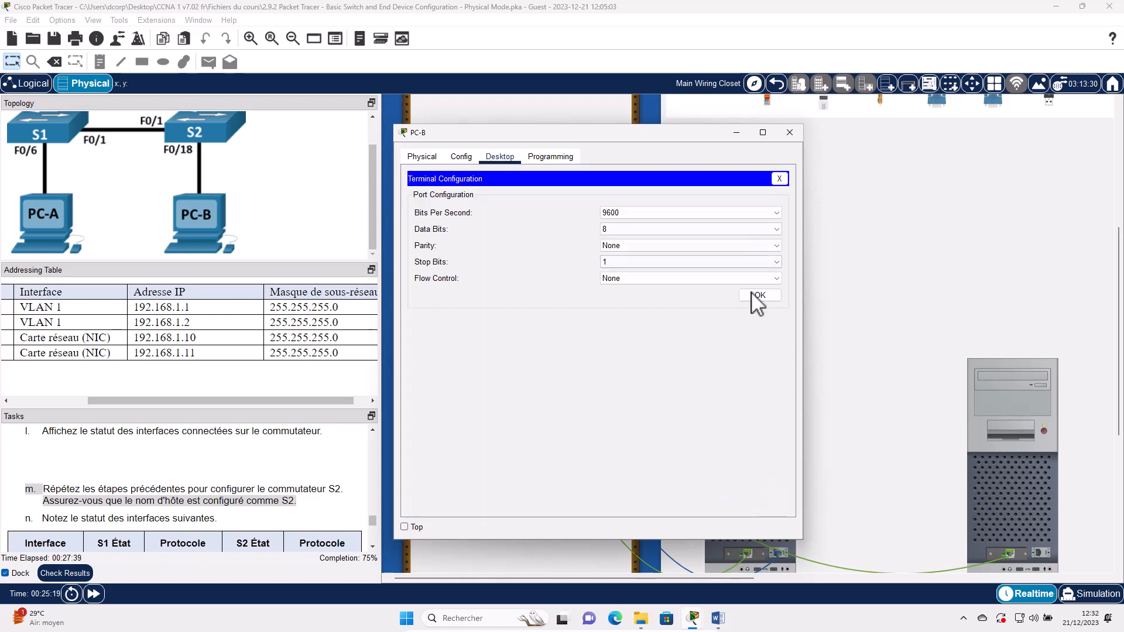
left_click(754, 294)
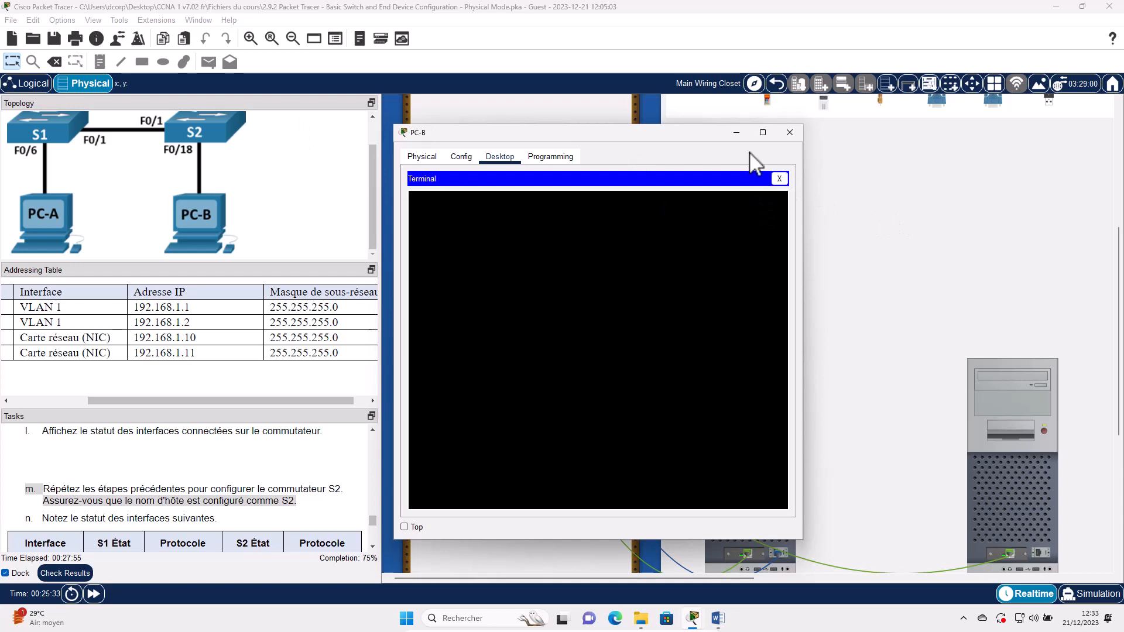
left_click(779, 178)
left_click(818, 240)
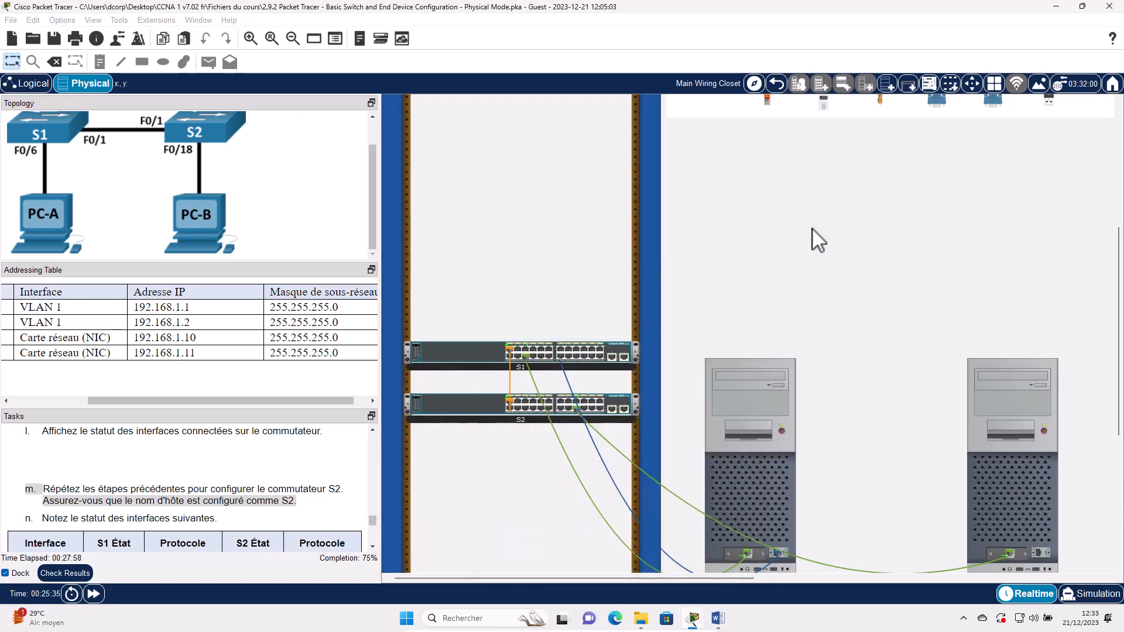
scroll(800, 211, "up", 10)
- Run a console cable from S2's rear console port to PC-B's RS232 port
left_click(747, 150)
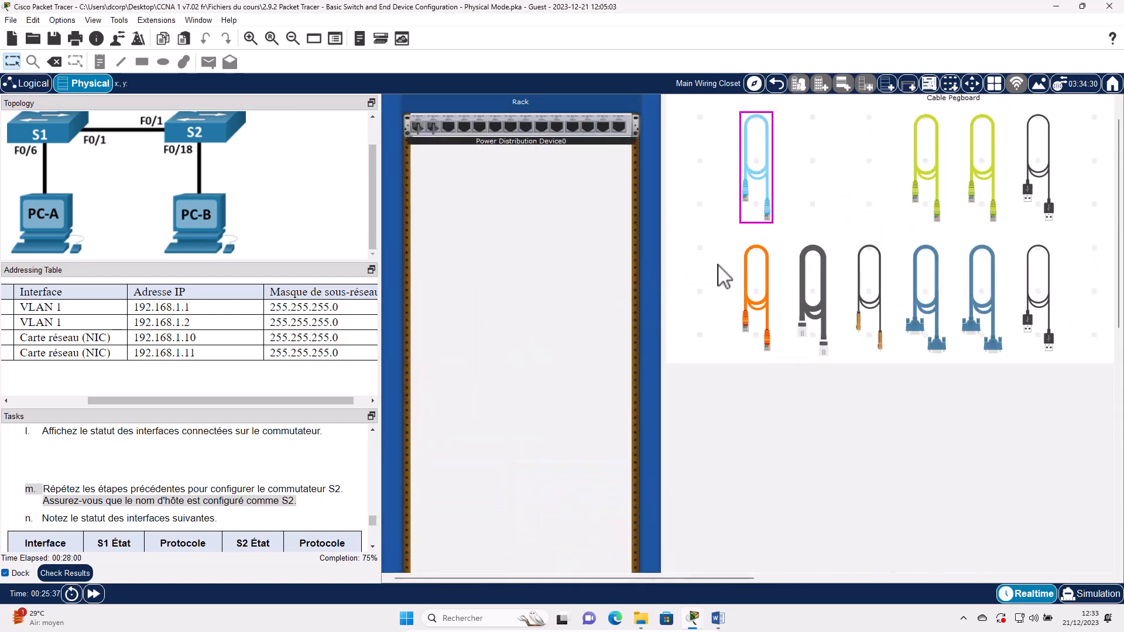
scroll(496, 380, "down", 1)
scroll(495, 381, "down", 5)
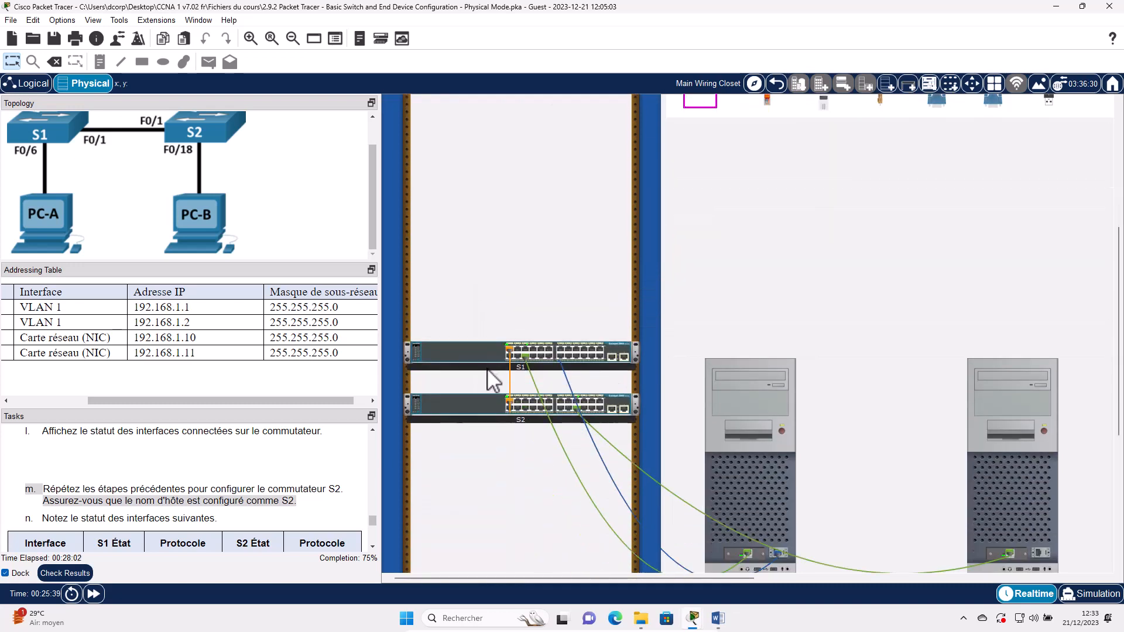
right_click(490, 371)
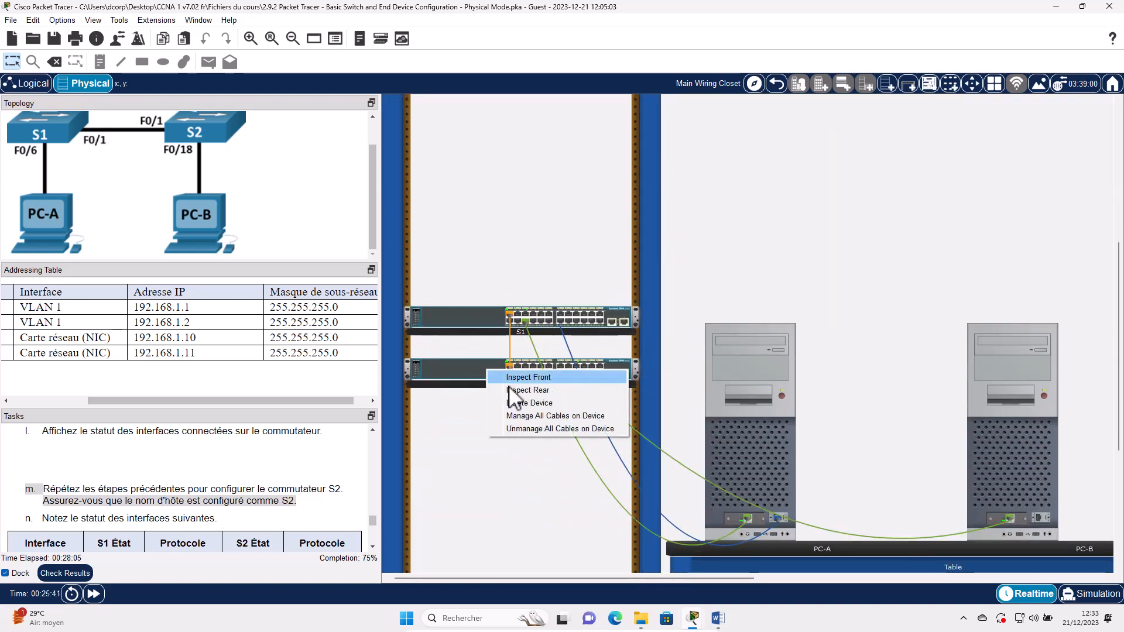
left_click(528, 390)
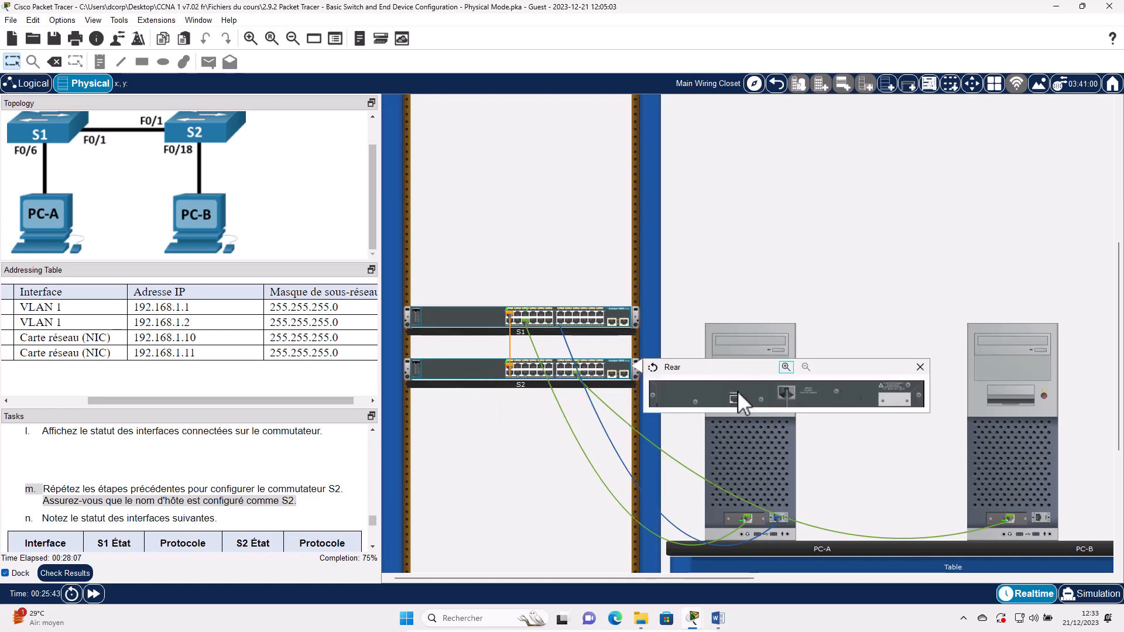
left_click(739, 400)
left_click(1038, 517)
left_click(1027, 465)
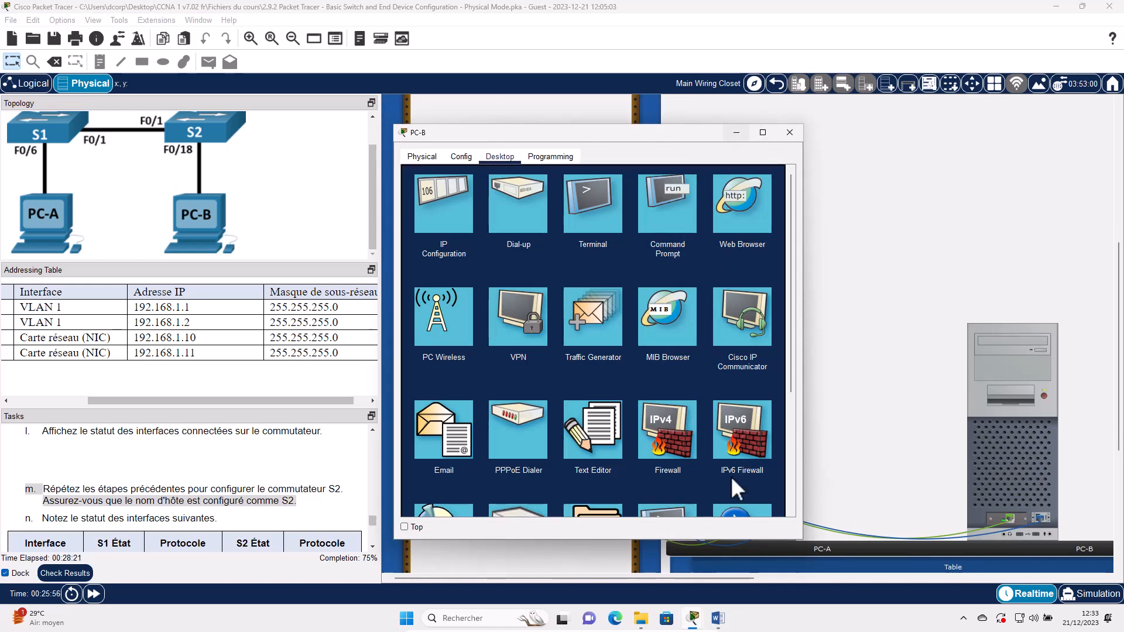
left_click(736, 132)
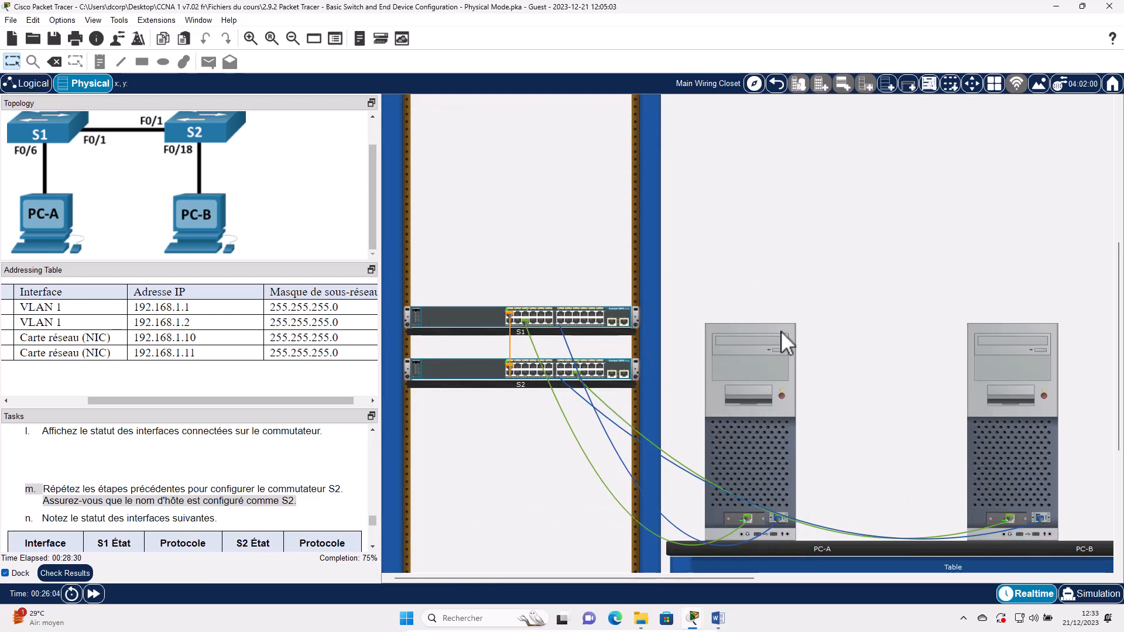
- Open PC-B's Terminal with default settings and reach S2's Switch> prompt
left_click(1009, 469)
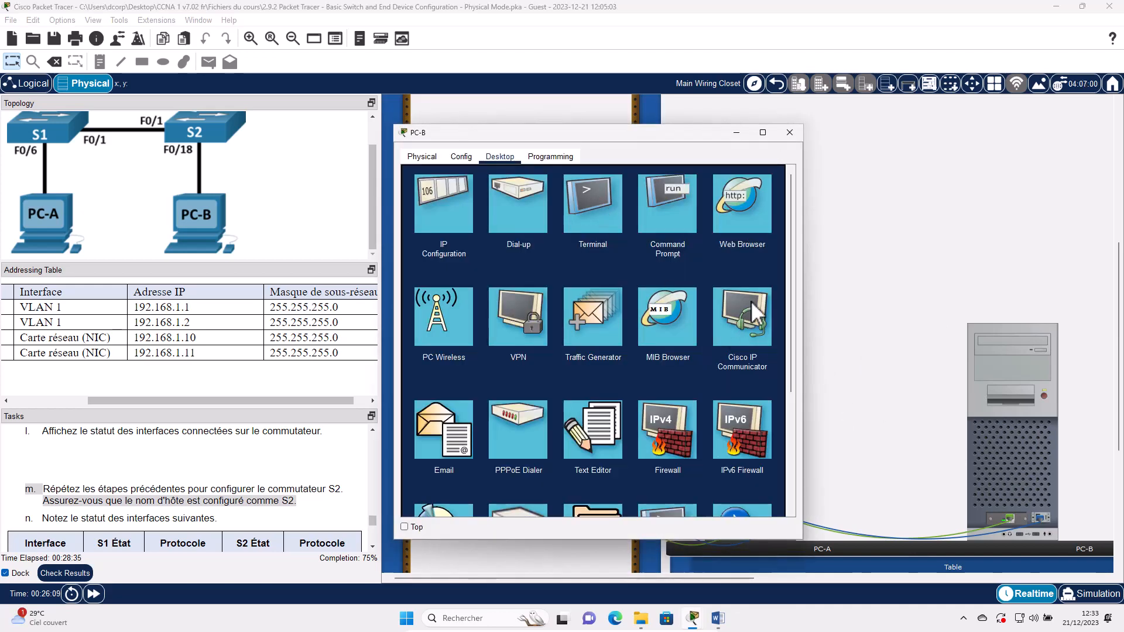
left_click(593, 203)
key("Return")
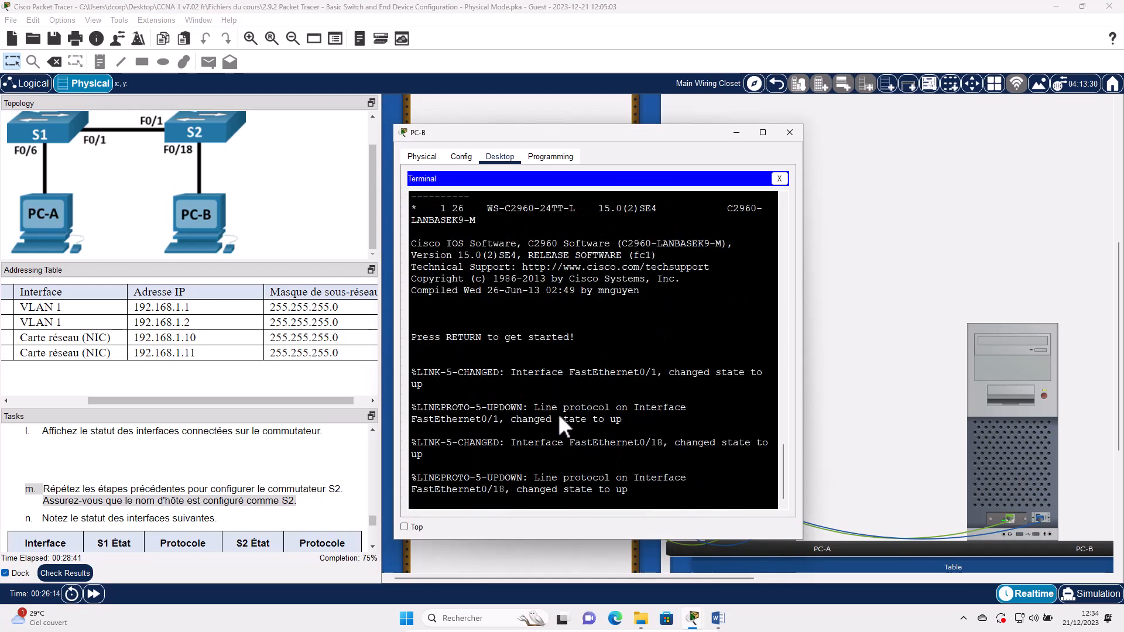
key("Return")
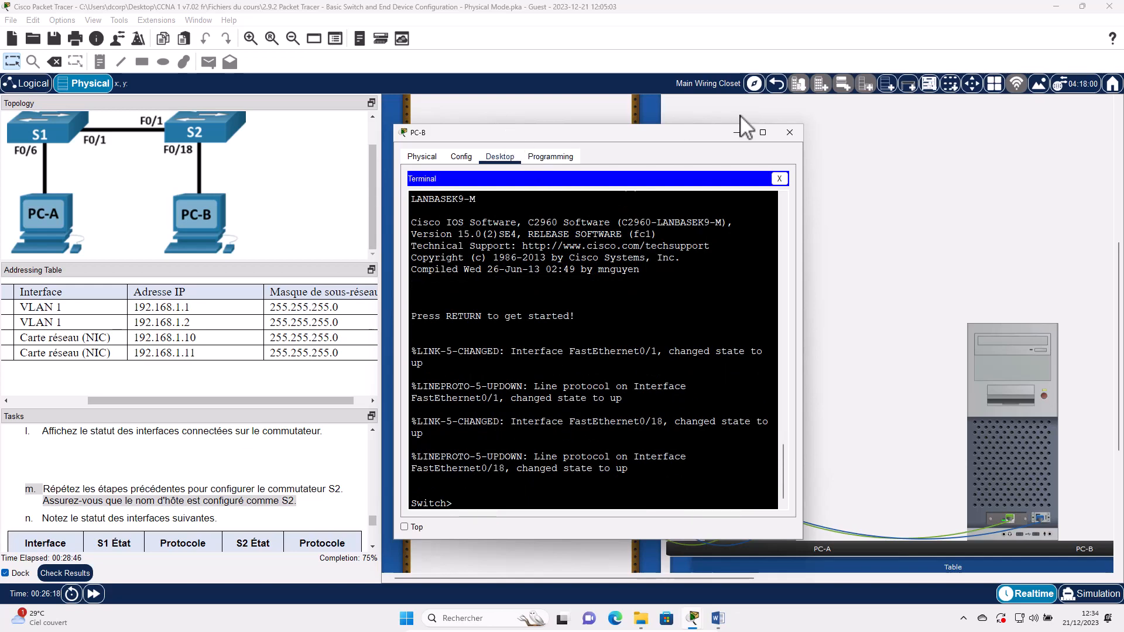
left_click_drag(504, 134, 739, 118)
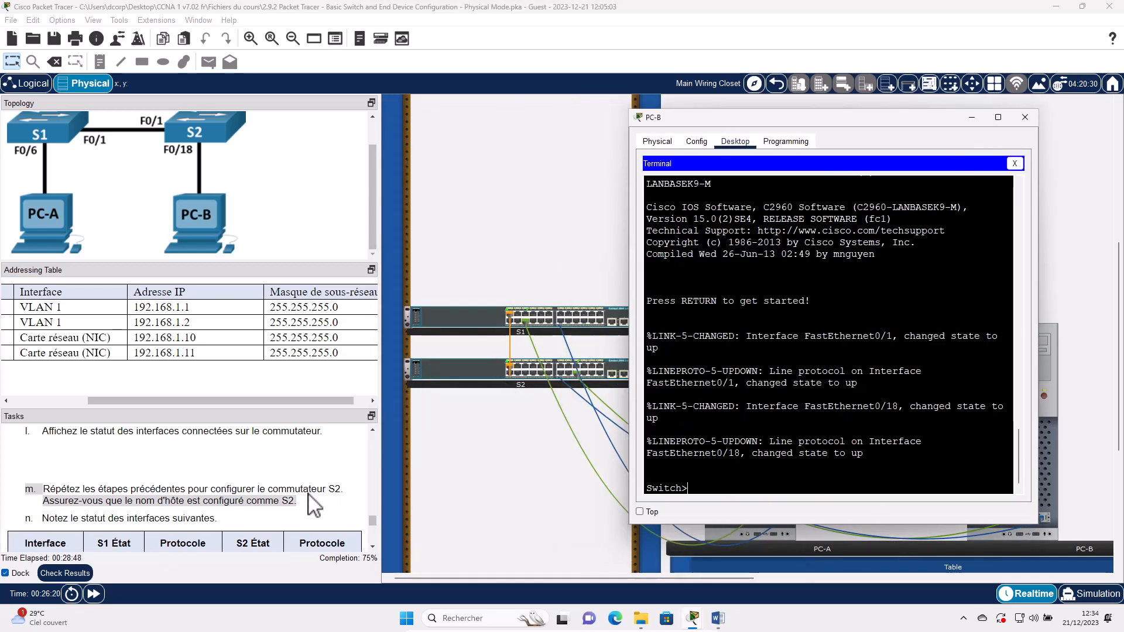
scroll(314, 506, "up", 10)
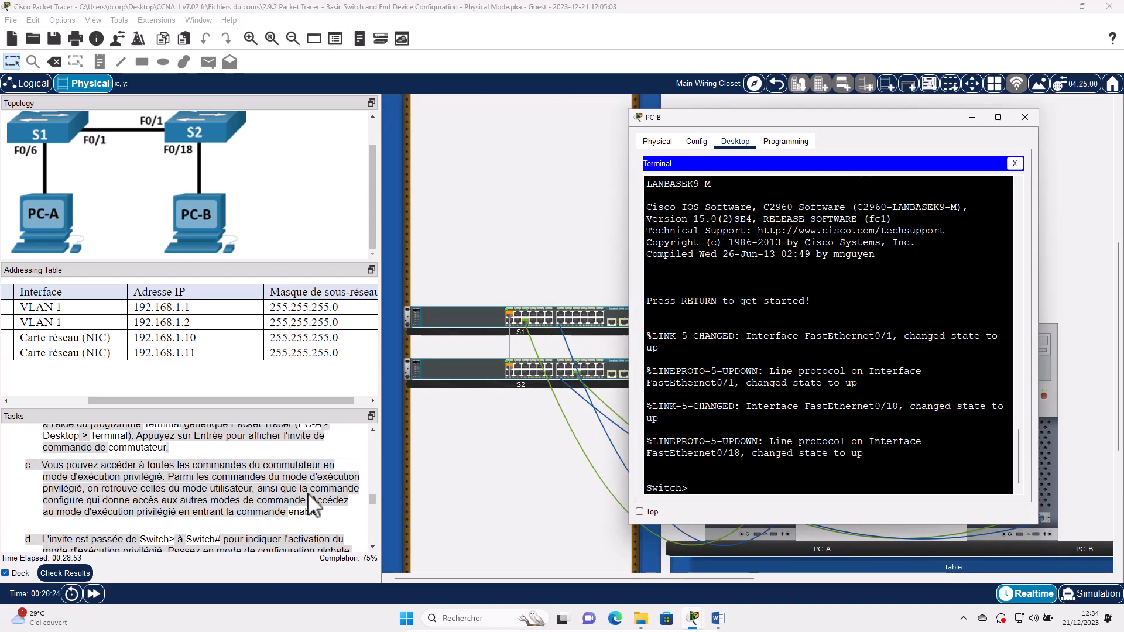
scroll(315, 507, "up", 5)
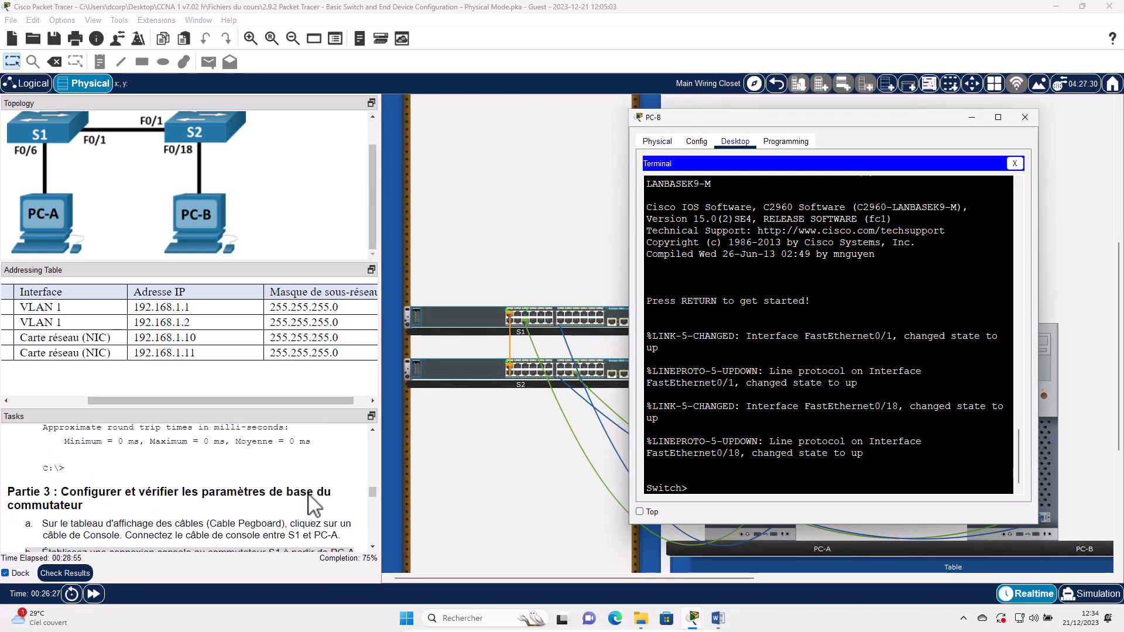
scroll(314, 506, "down", 1)
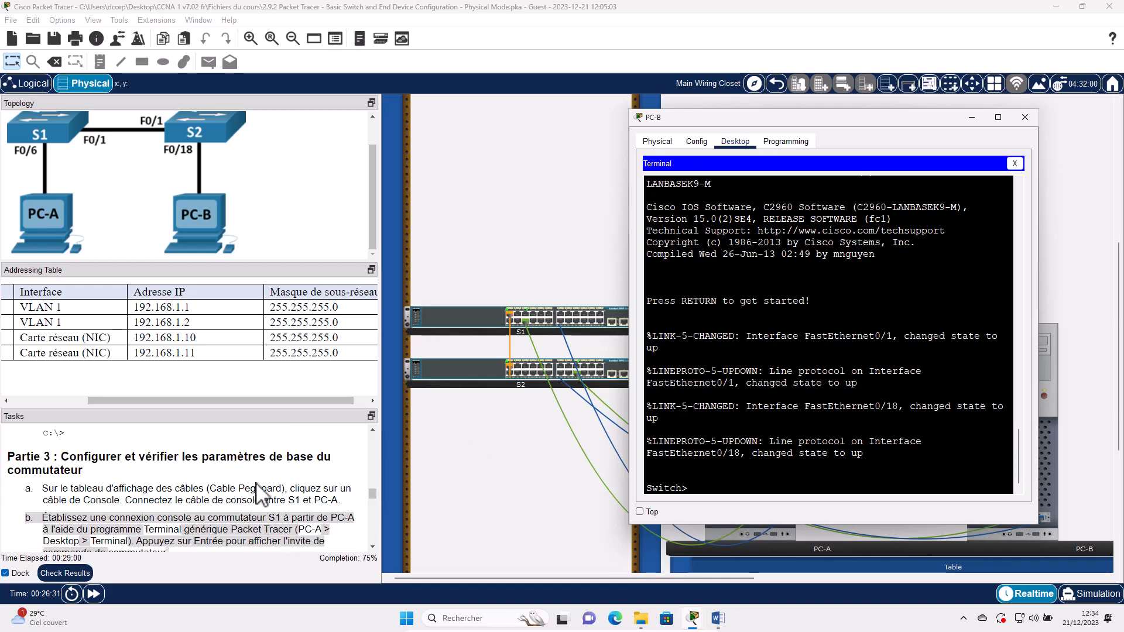
scroll(257, 491, "down", 1)
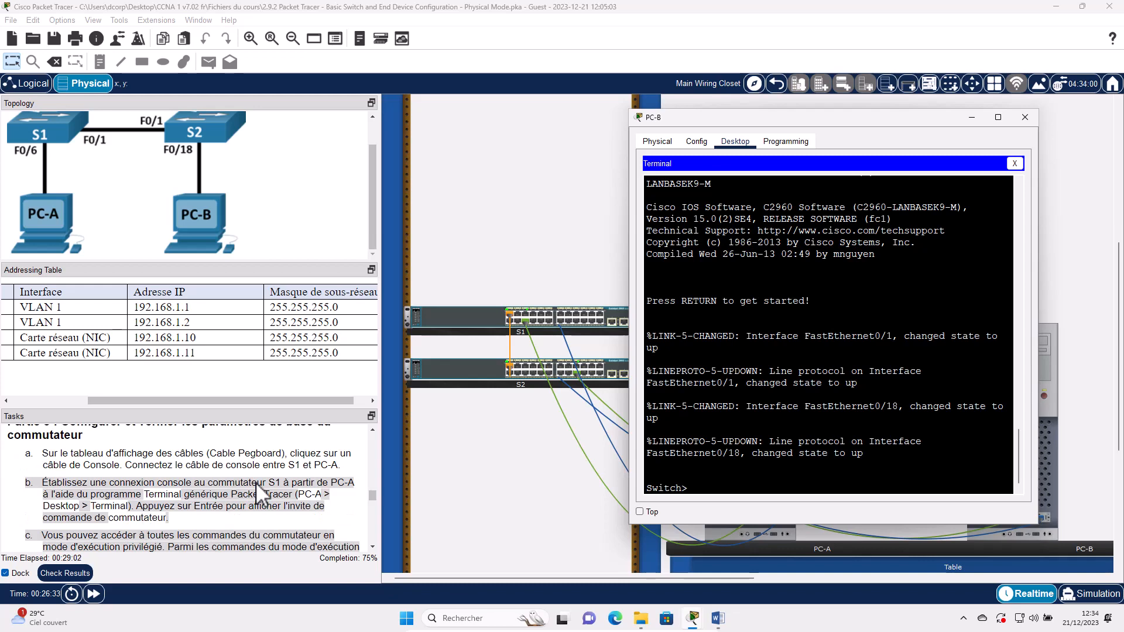
scroll(255, 482, "down", 1)
scroll(258, 496, "down", 4)
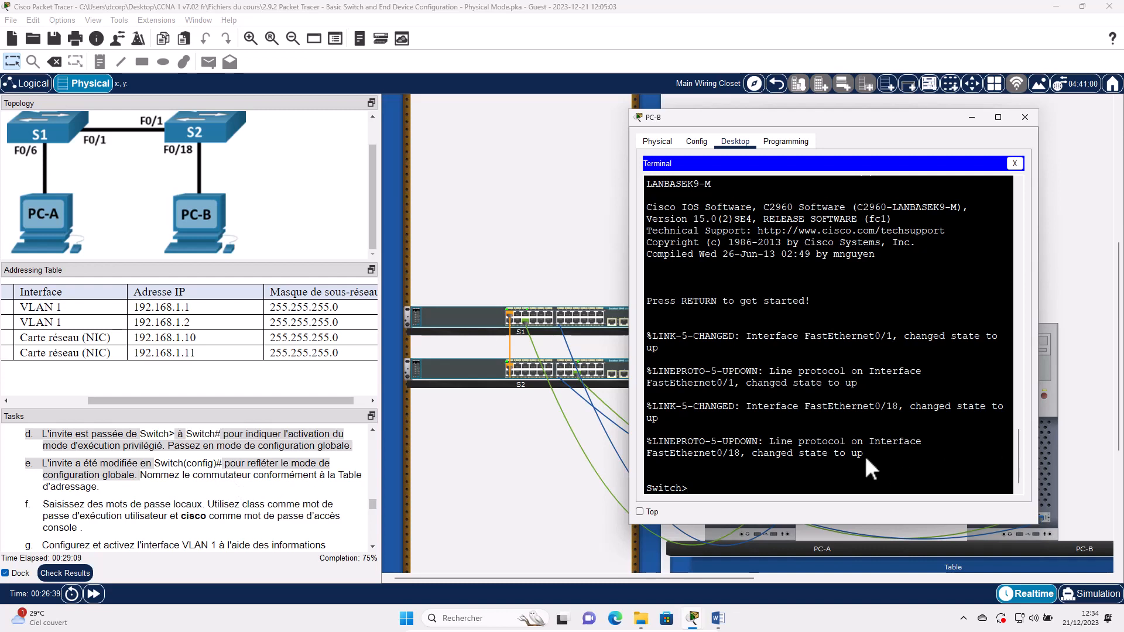
- Enter global configuration mode on the switch and set its hostname to S2
type("en")
key("Return")
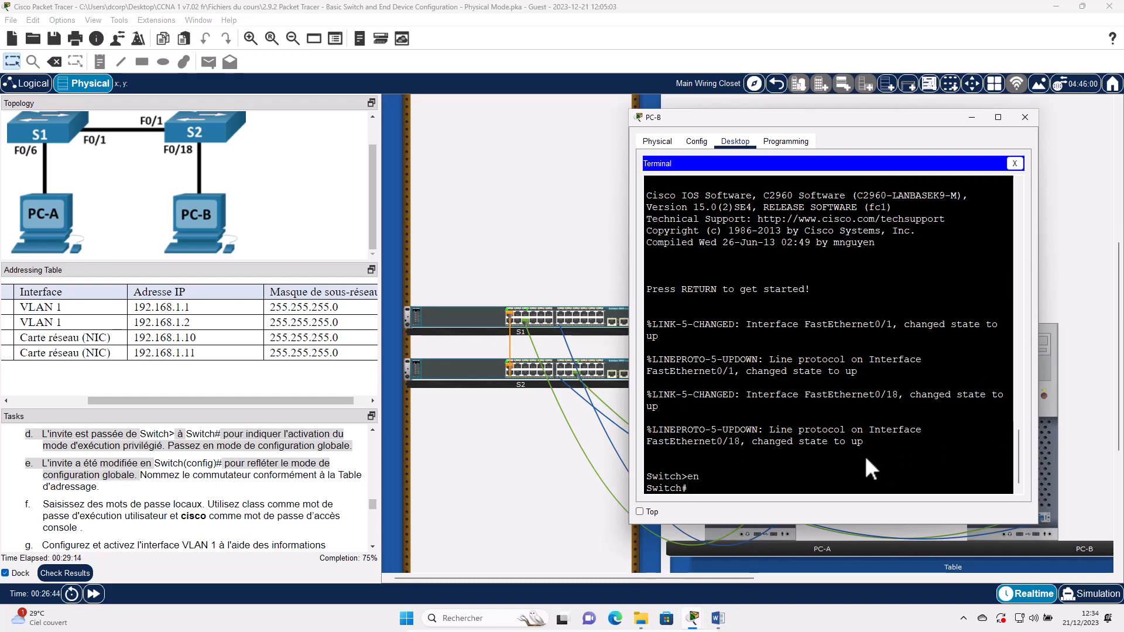
type("conf t")
key("Return")
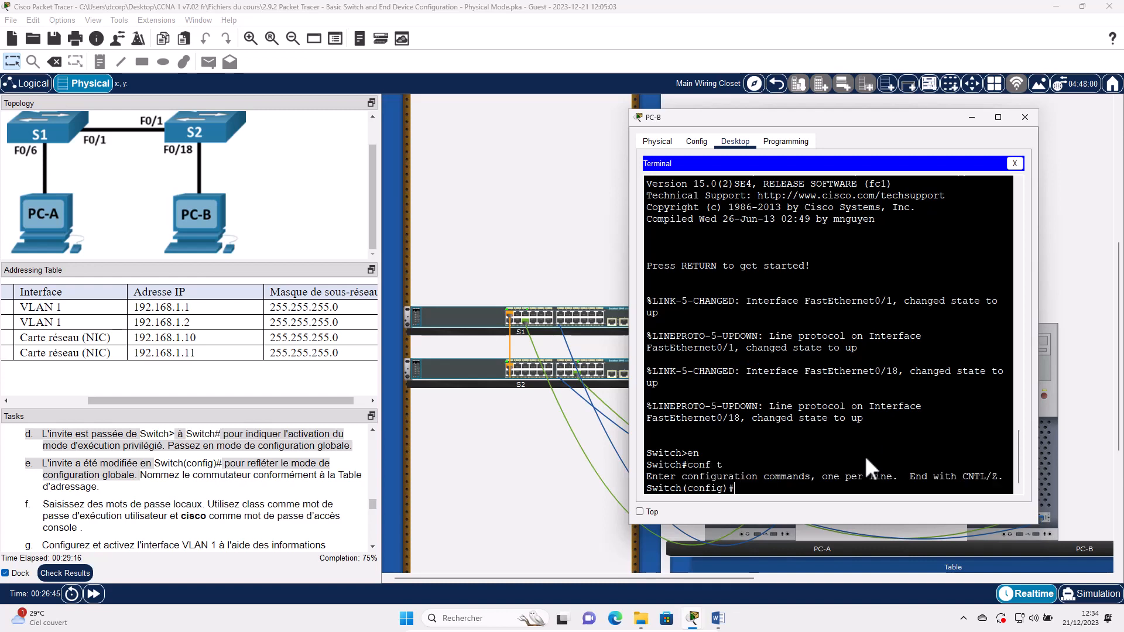
type("host S2")
key("Return")
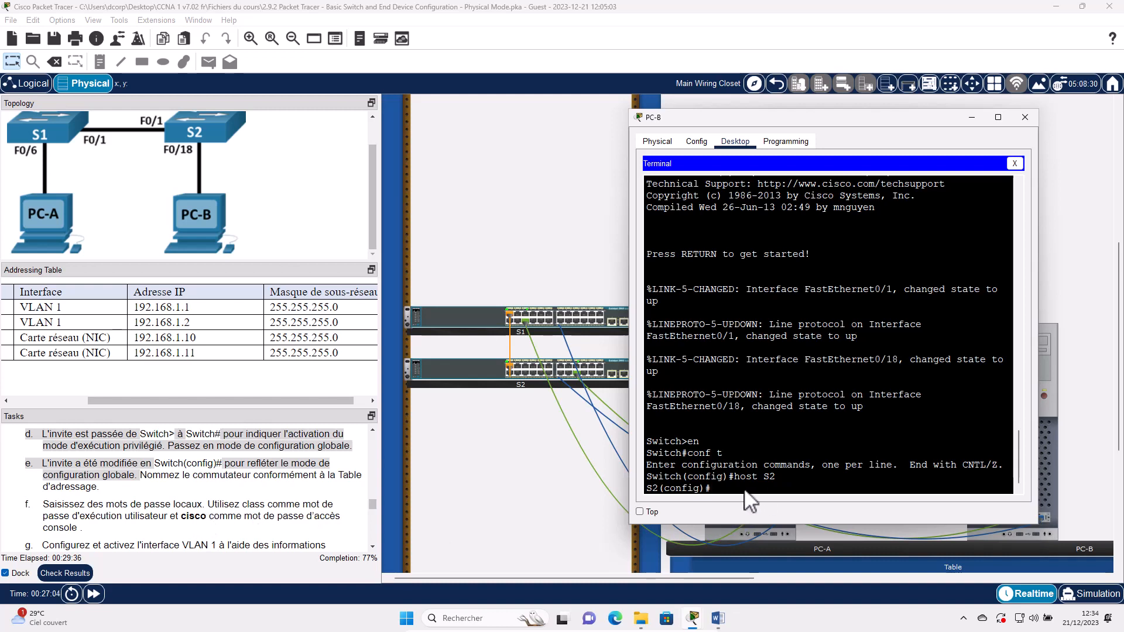
- Set the privileged-mode enable secret on S2
type("enable")
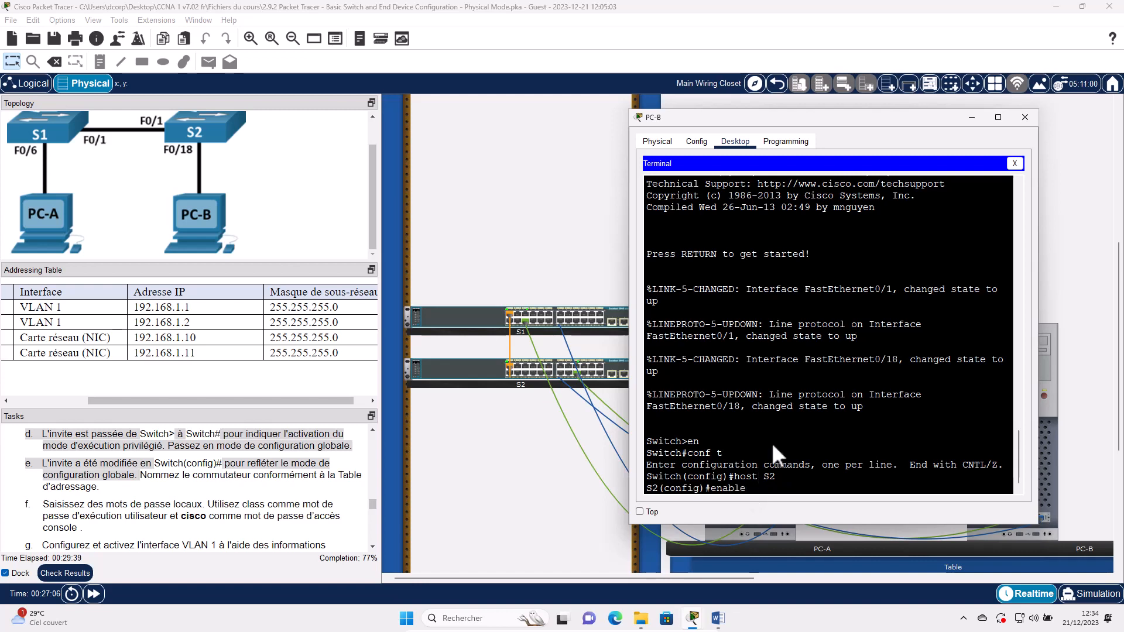
type(" seret=")
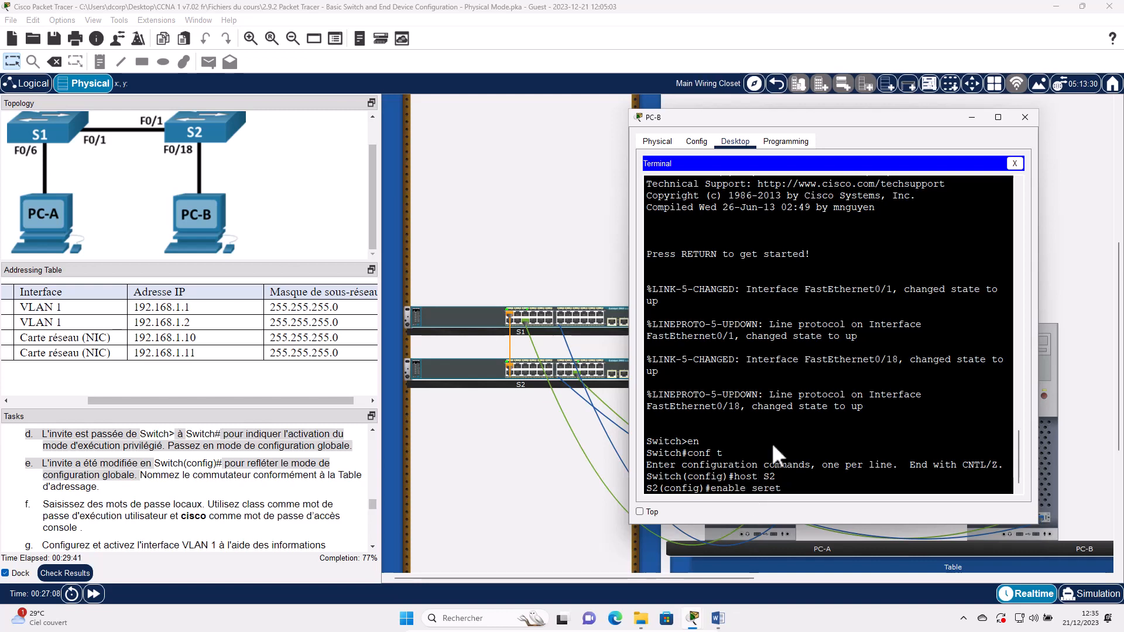
key("BackSpace")
key("BackSpace")
key("BackSpace")
key("BackSpace")
type("cre")
type("t ")
type("class")
type("s")
key("Return")
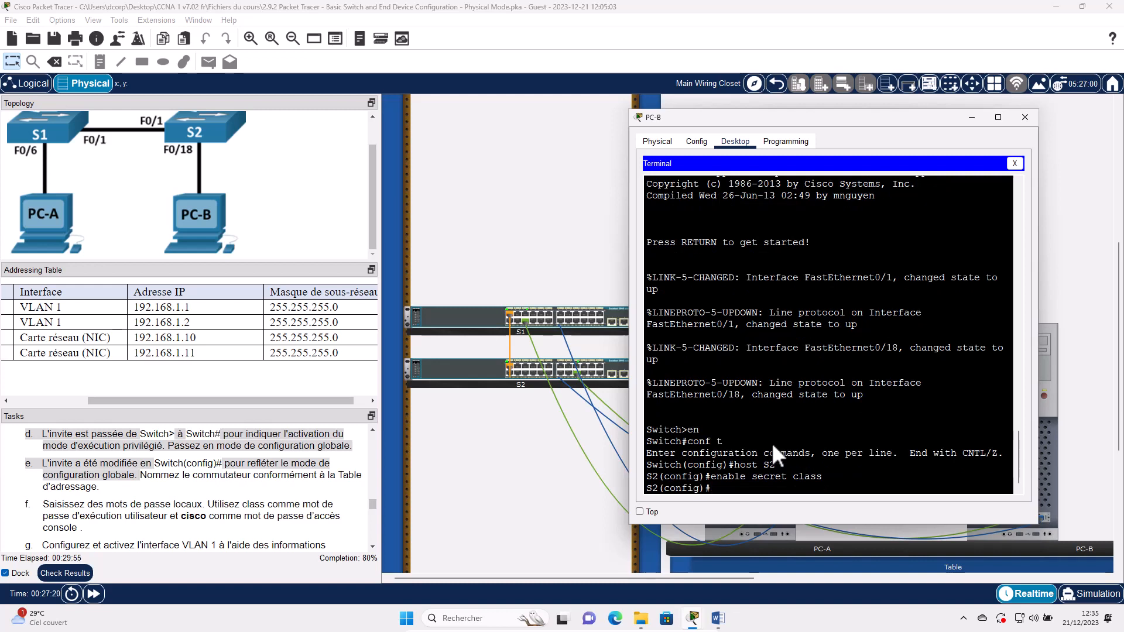
- Protect console line 0 with a password and require login
type("line con")
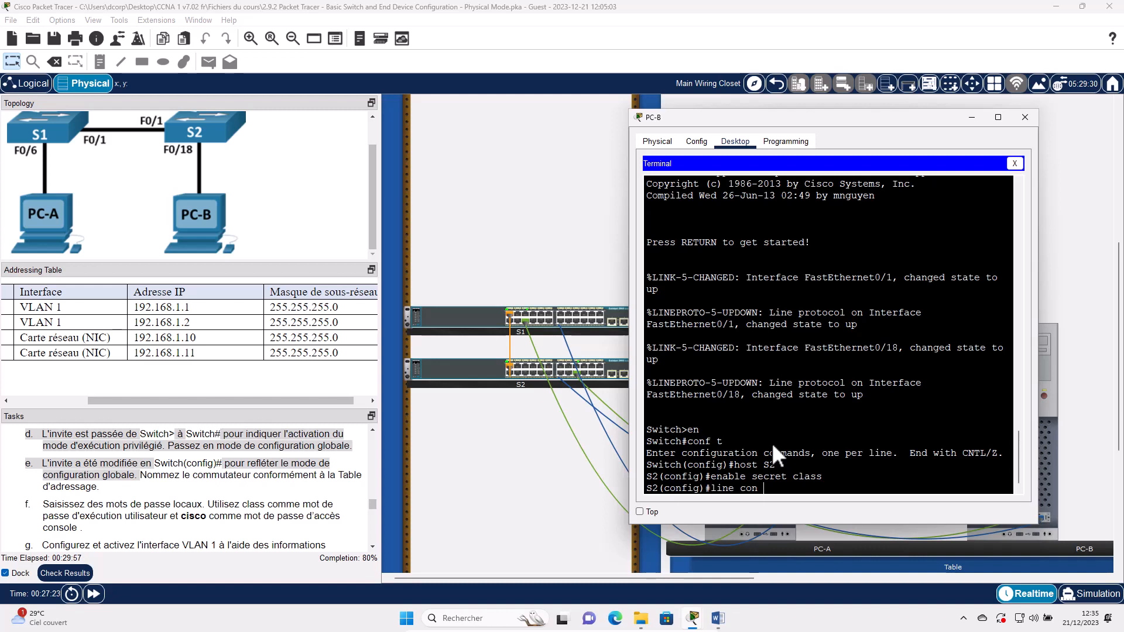
type(" 0")
key("Return")
type("p")
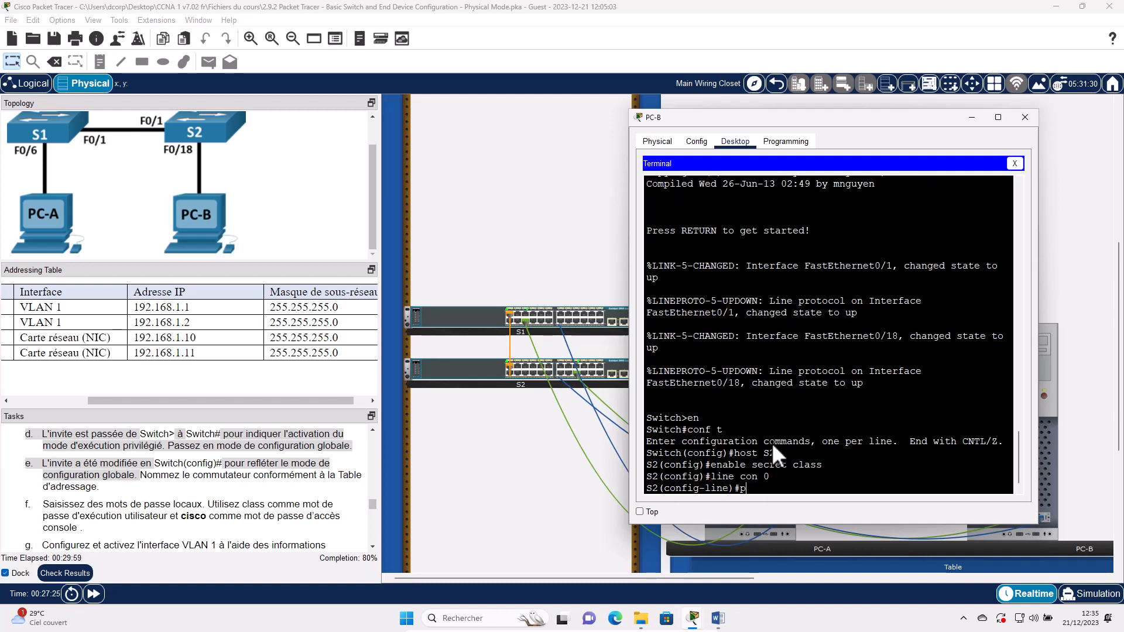
type("ass cisco")
key("Return")
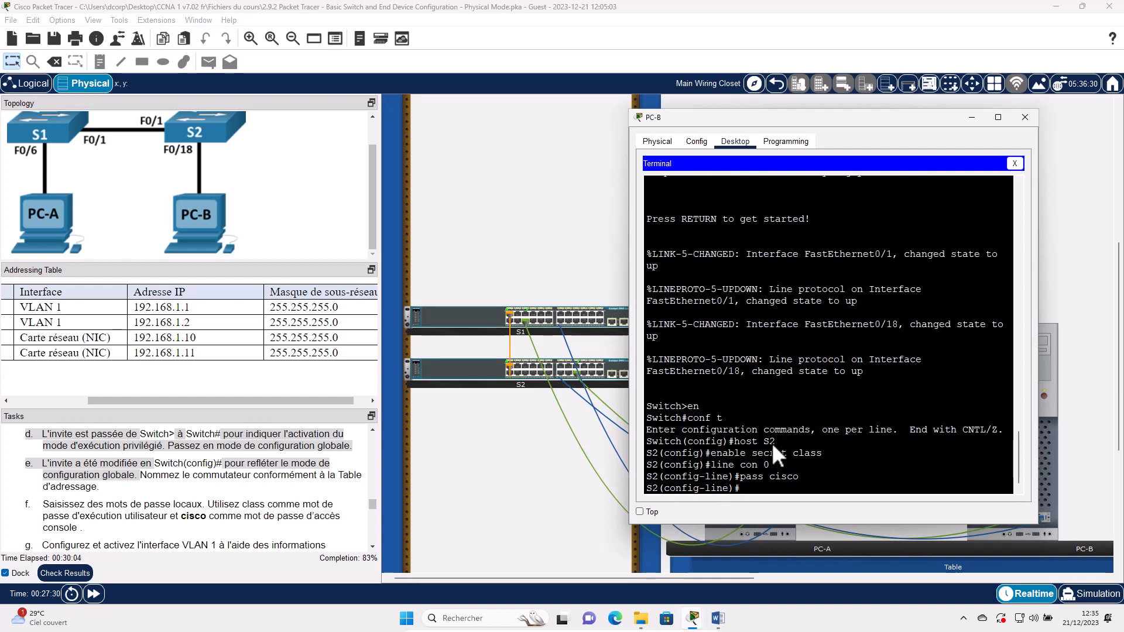
type("login")
key("Return")
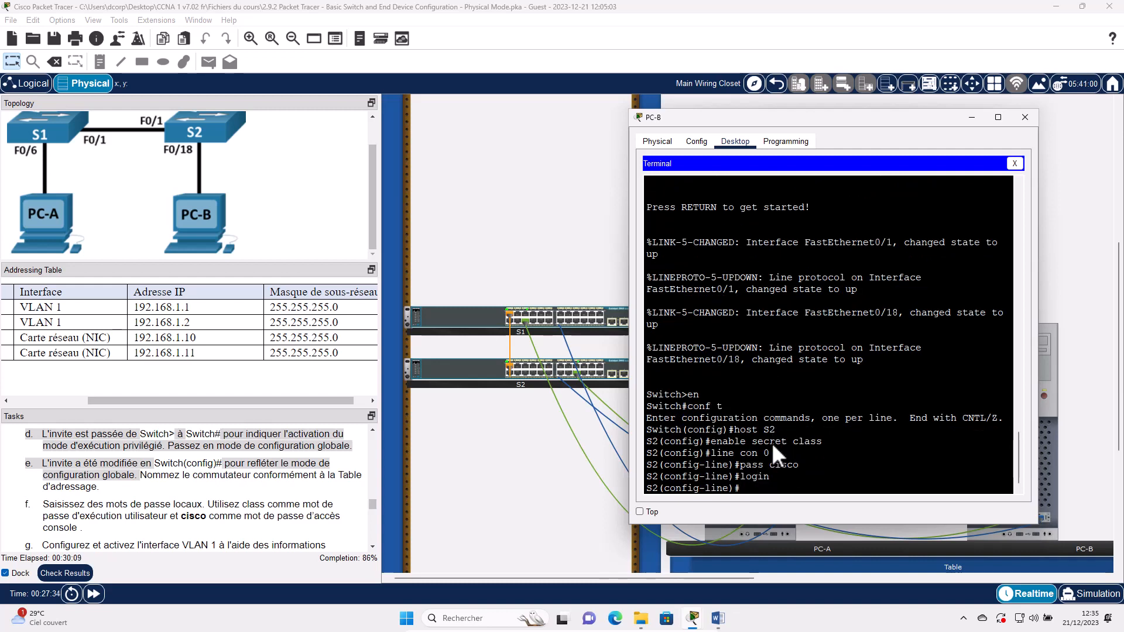
type("in")
key("BackSpace")
key("BackSpace")
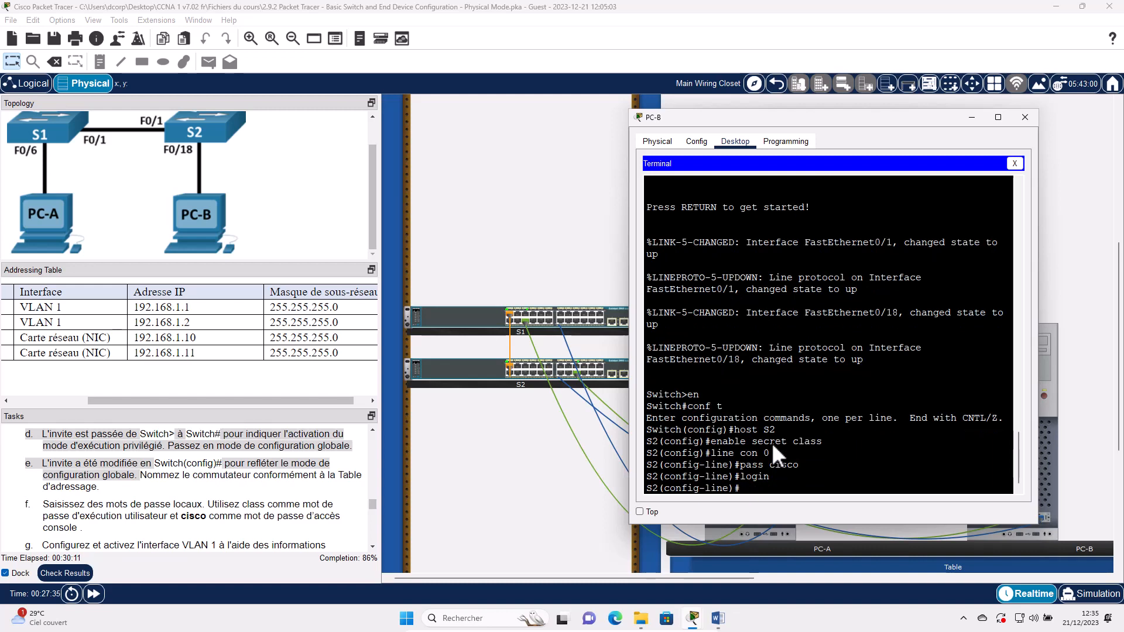
type("ext")
key("BackSpace")
type("it")
key("Return")
- Give interface VLAN 1 the address 192.168.1.2 255.255.255.0 and bring it up
type("i")
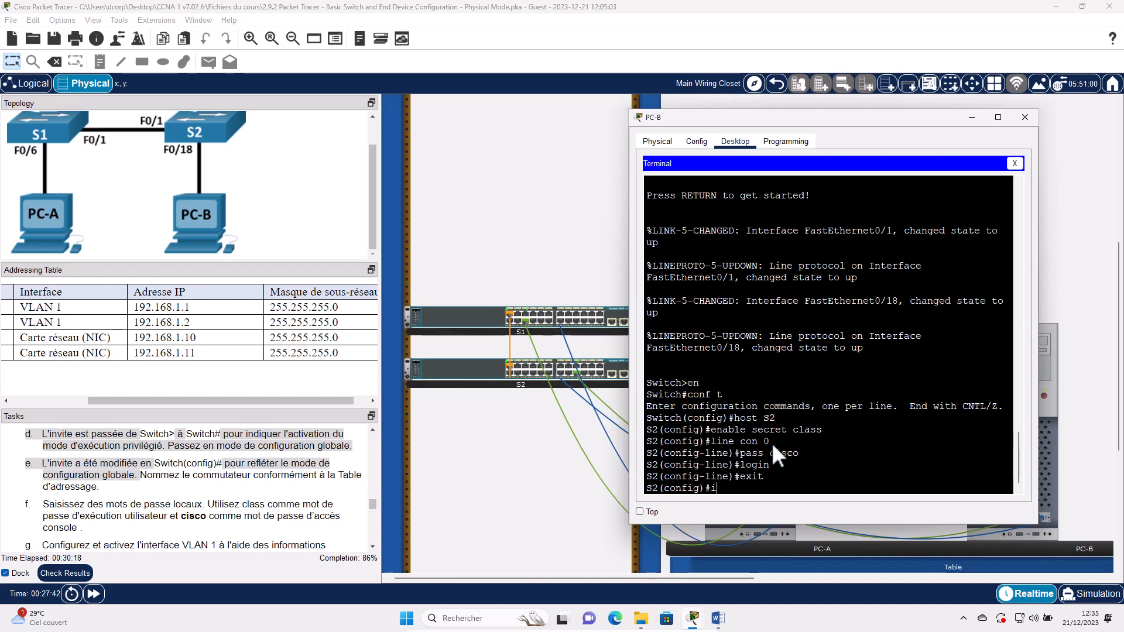
type("nt v1")
key("Return")
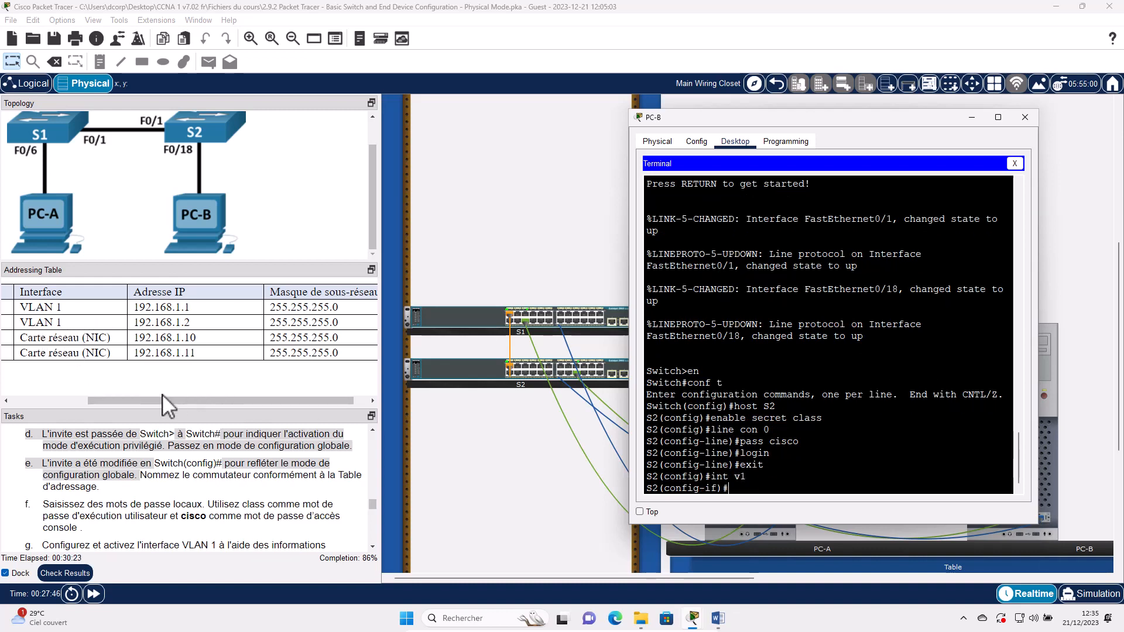
left_click_drag(94, 408, 27, 346)
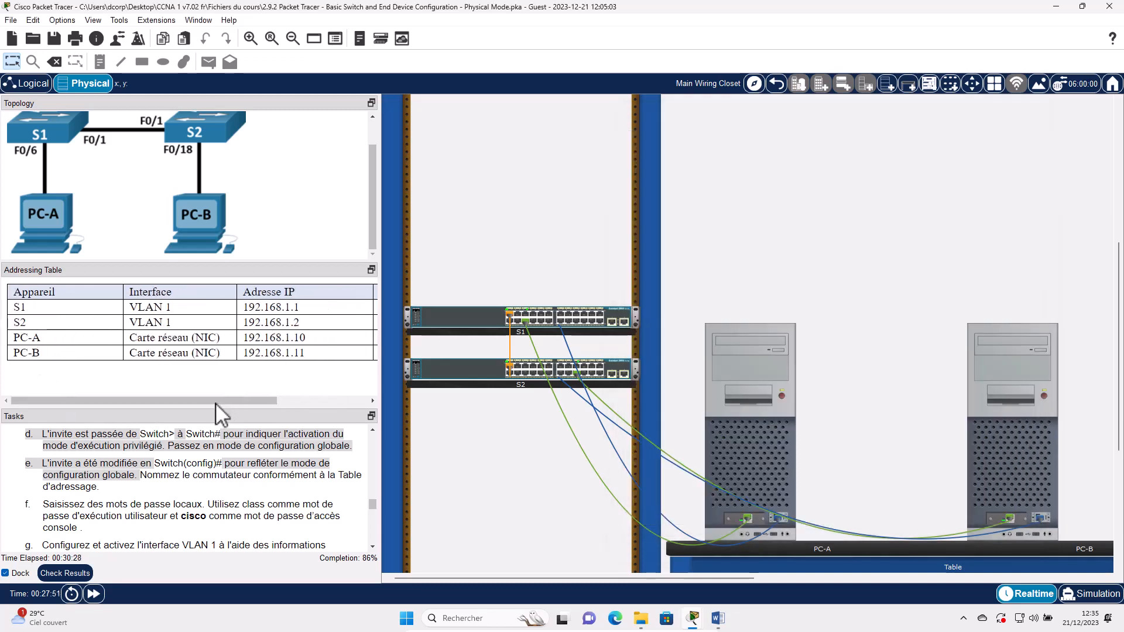
left_click_drag(232, 403, 346, 349)
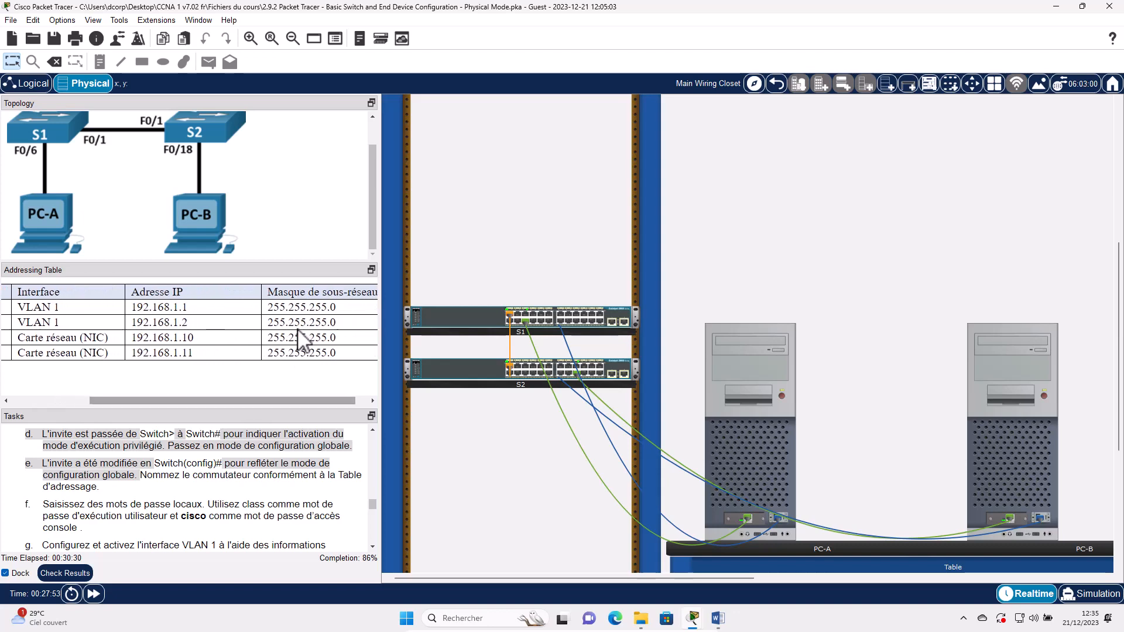
left_click(981, 454)
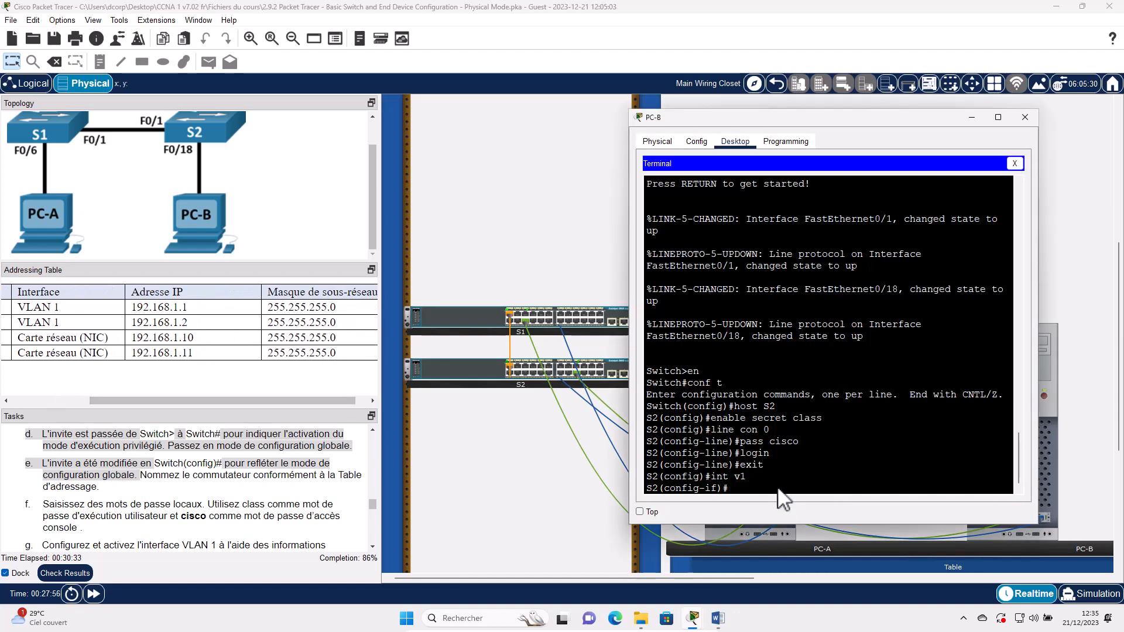
type("ip ad")
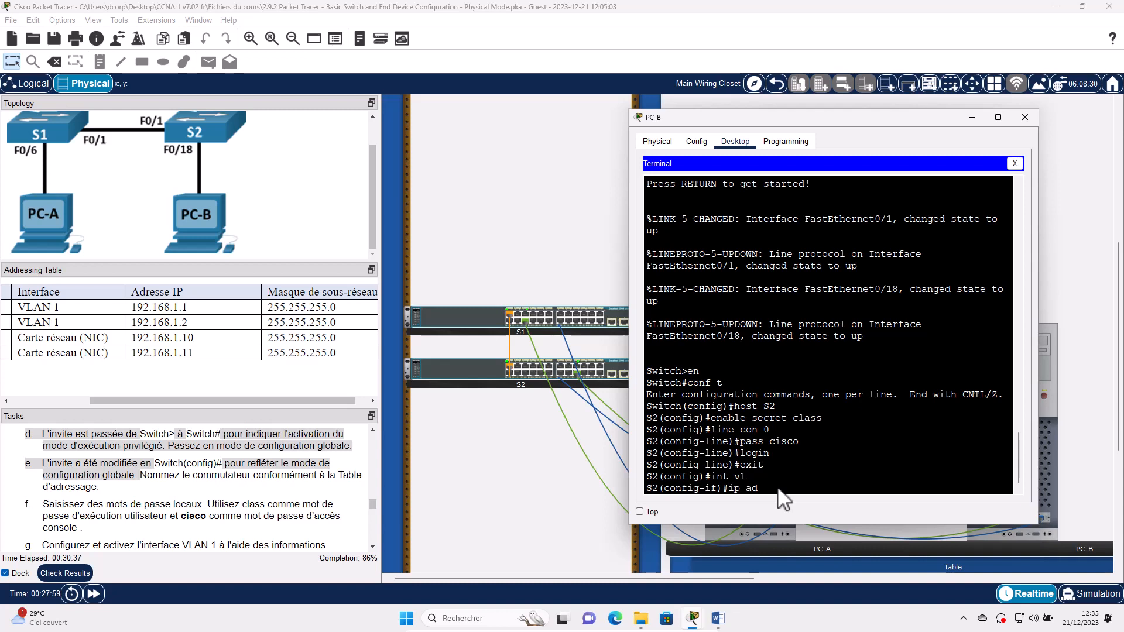
type(" 192.")
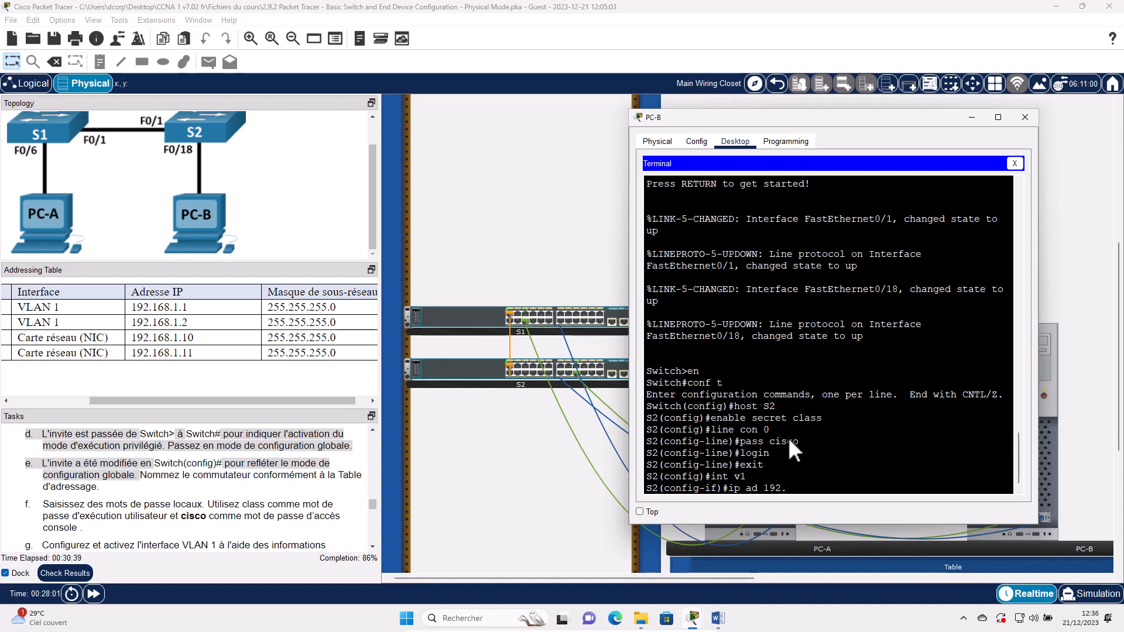
type("168")
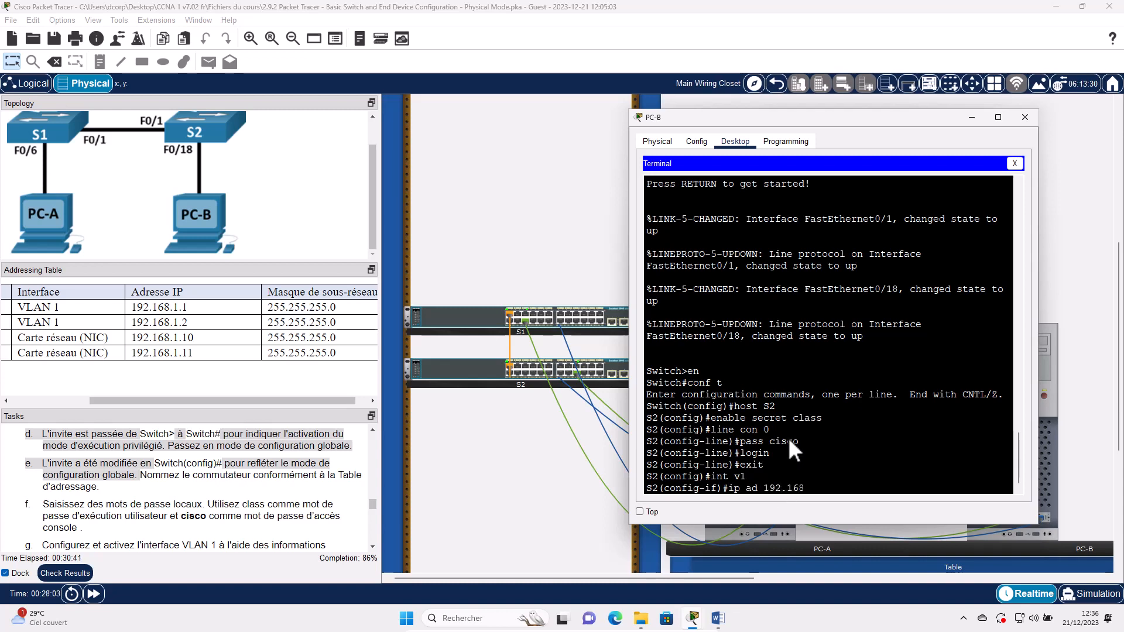
type(".1.2 255.255.255.0")
key("Return")
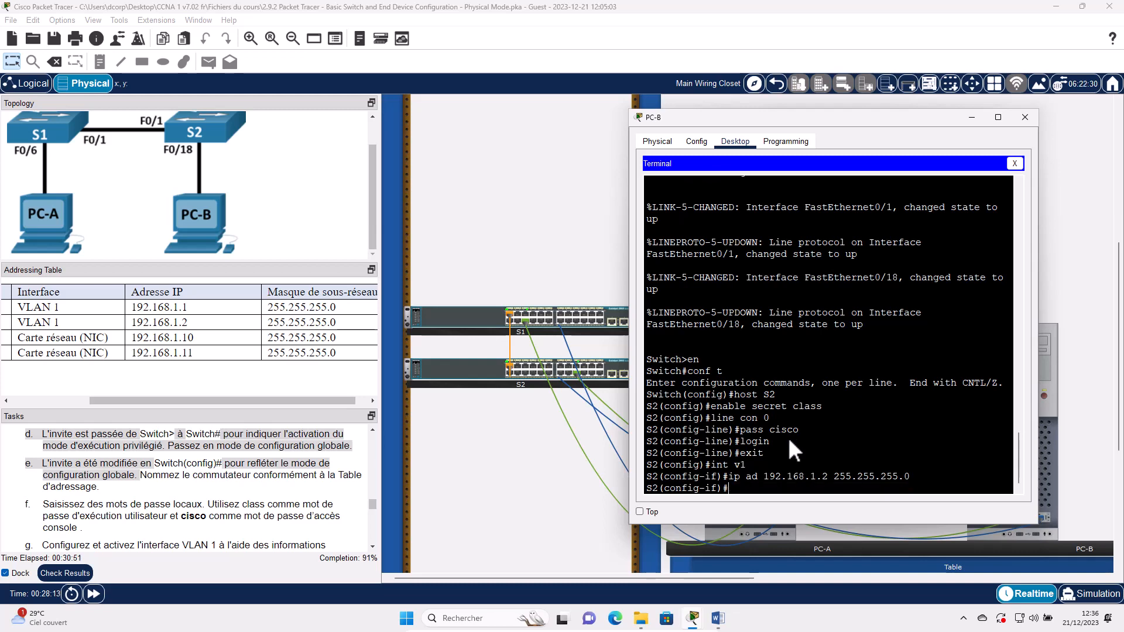
type("no shut")
key("Return")
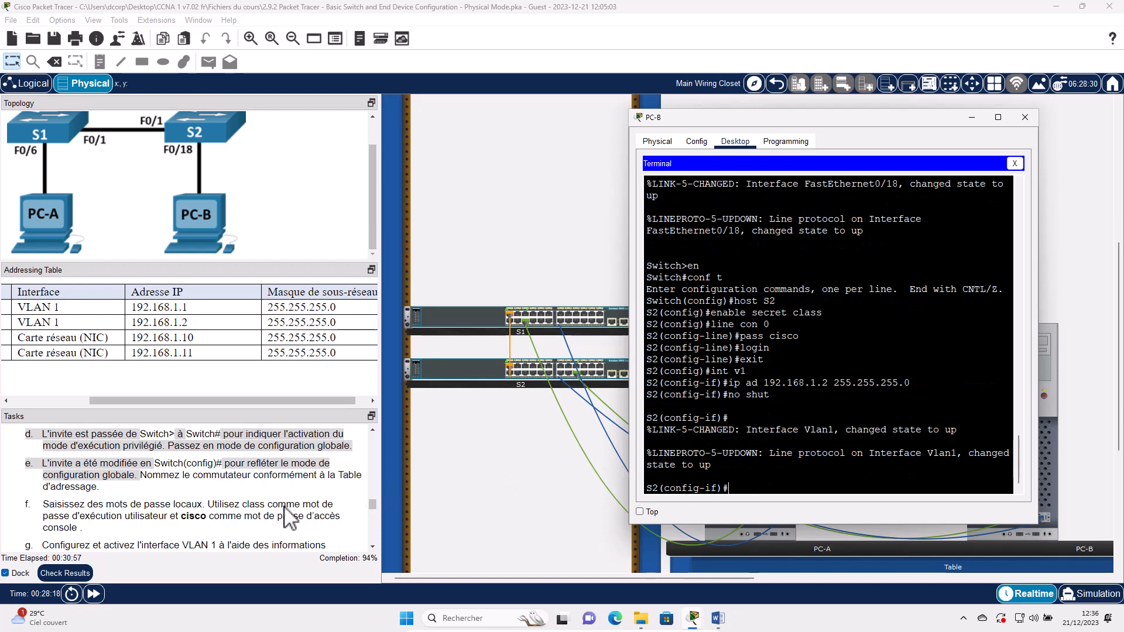
scroll(287, 518, "down", 3)
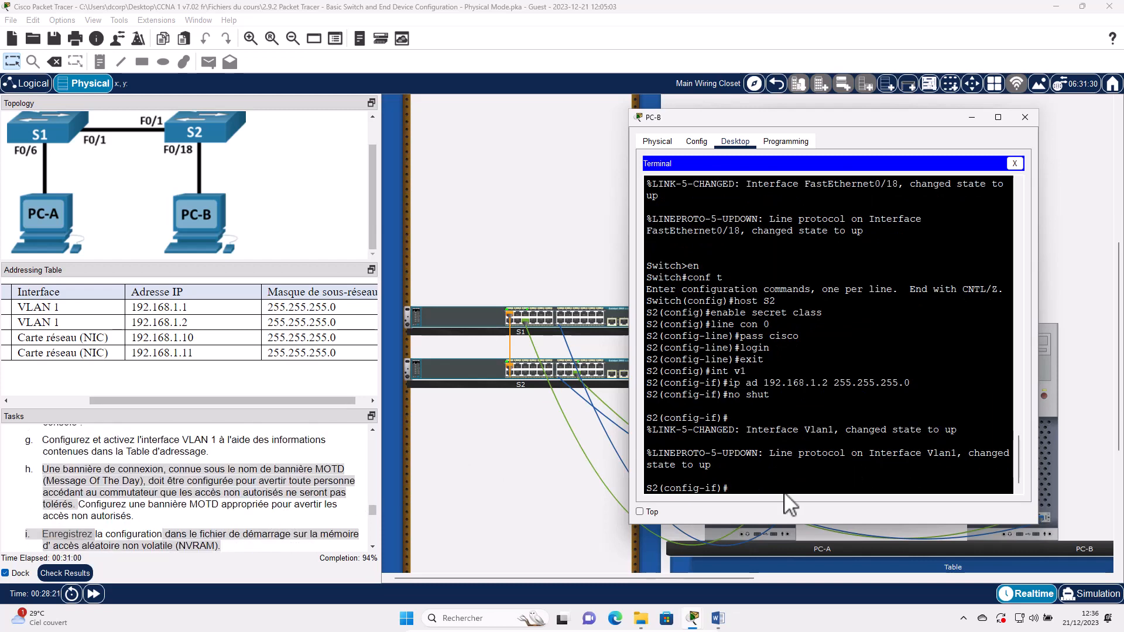
- Set the MOTD banner 'Acces non autorise strictement interdit' and return to privileged mode
type("exit")
key("Return")
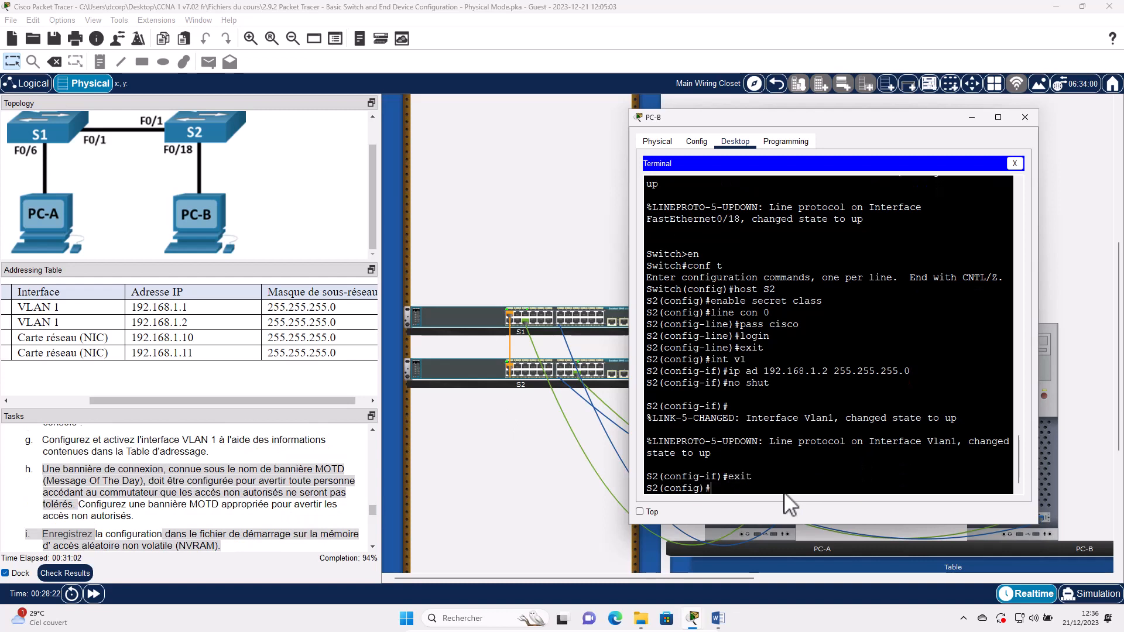
type("banner mot")
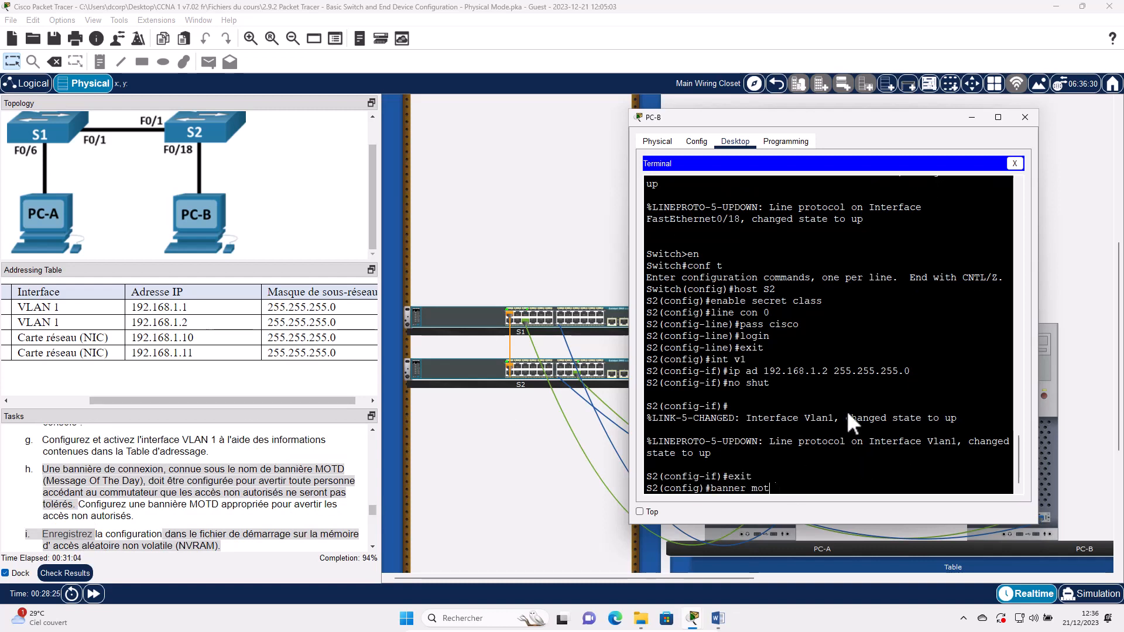
type("d **Acces ")
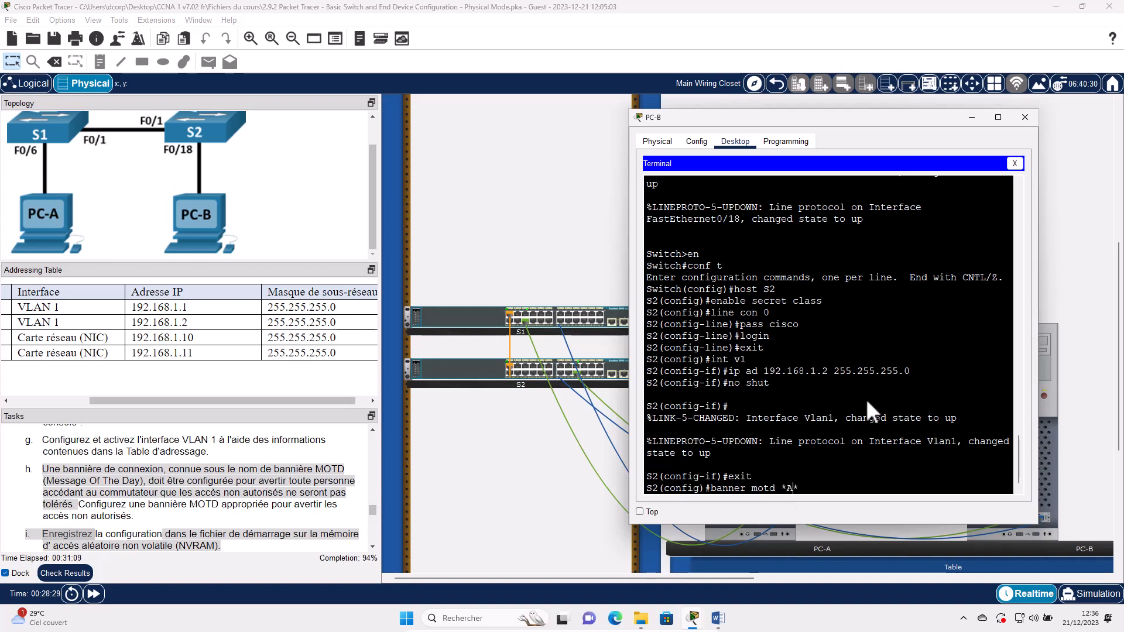
type("non")
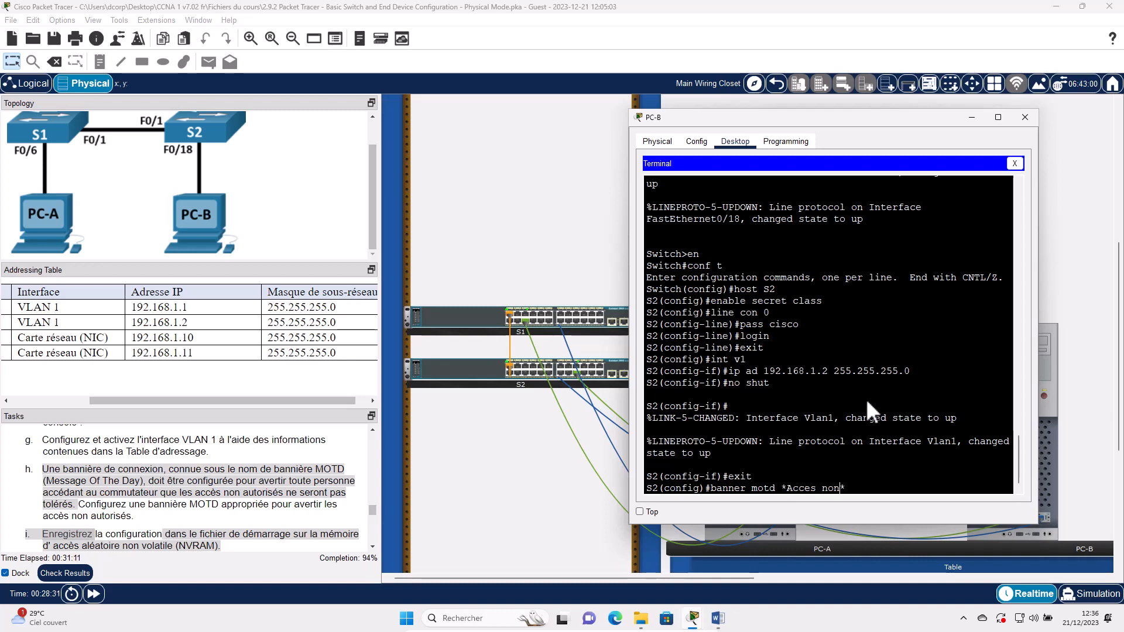
type(" autorises")
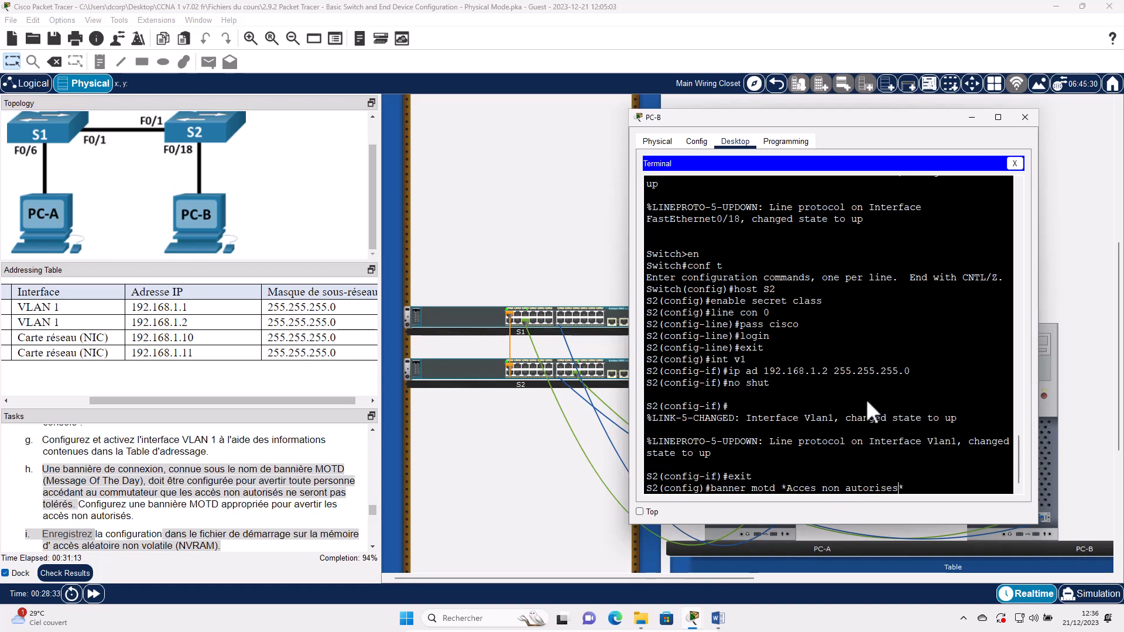
key("Left")
type("s")
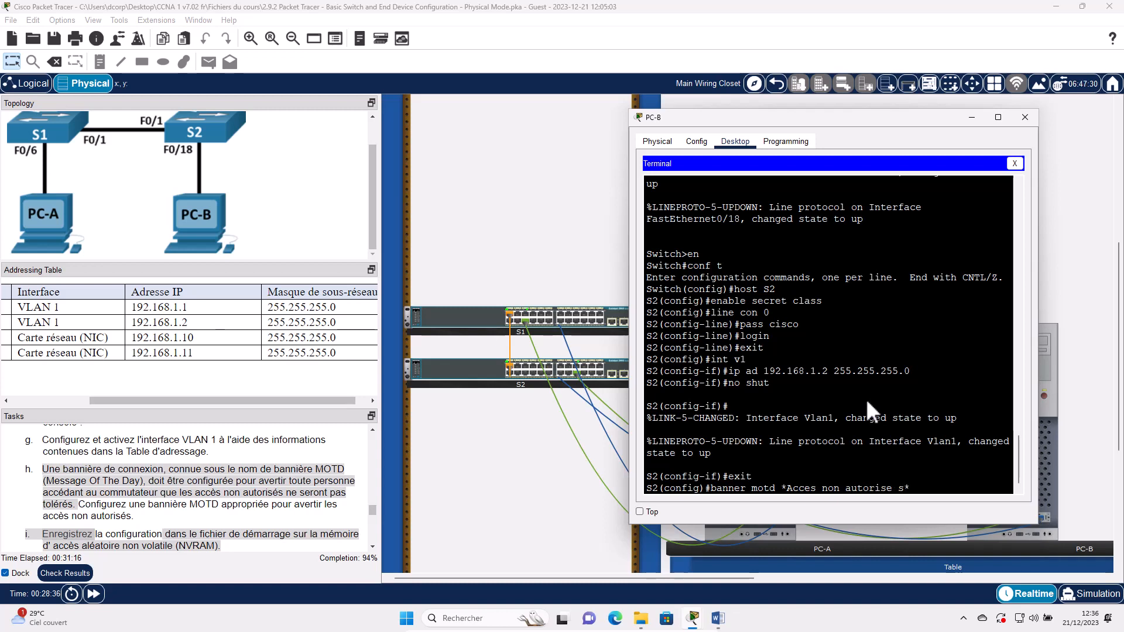
type("trictement interdit")
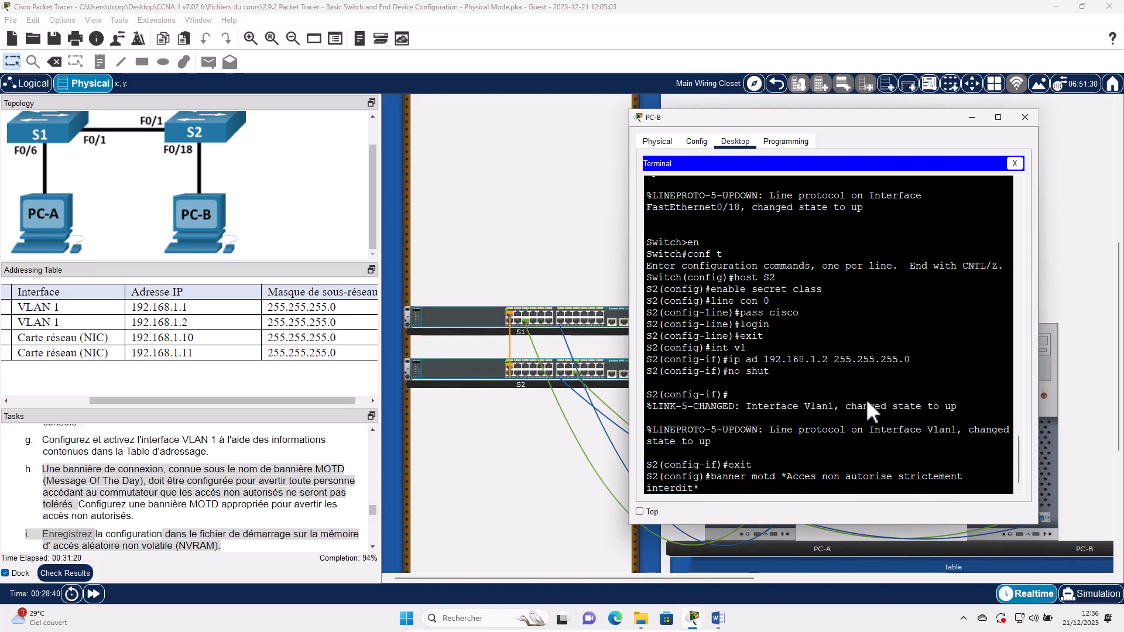
key("Return")
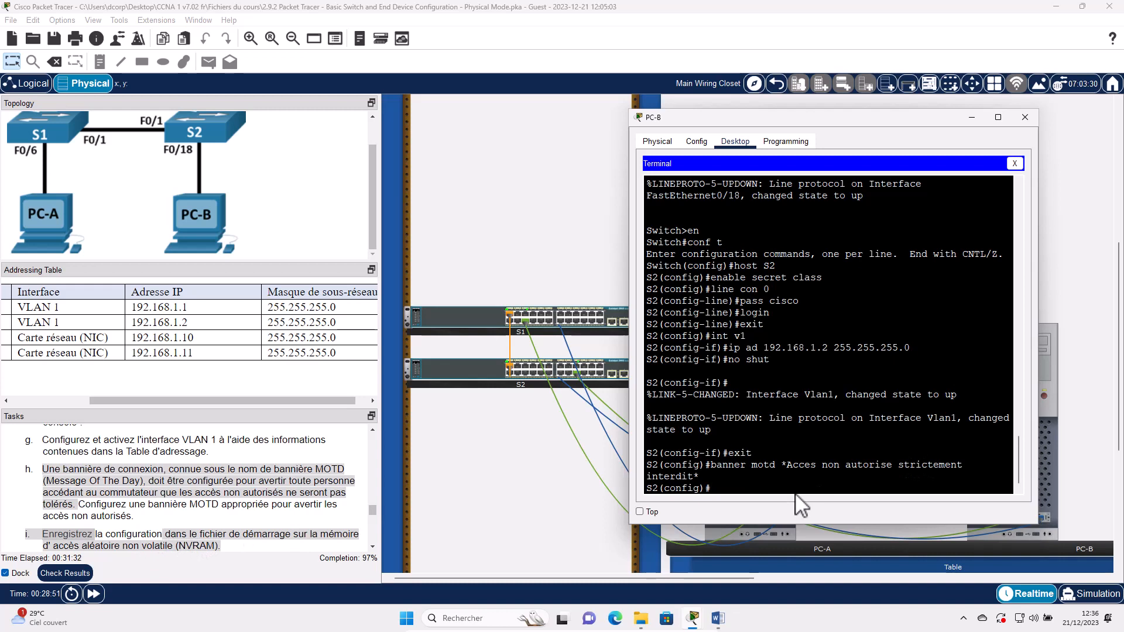
type("nd")
key("Return")
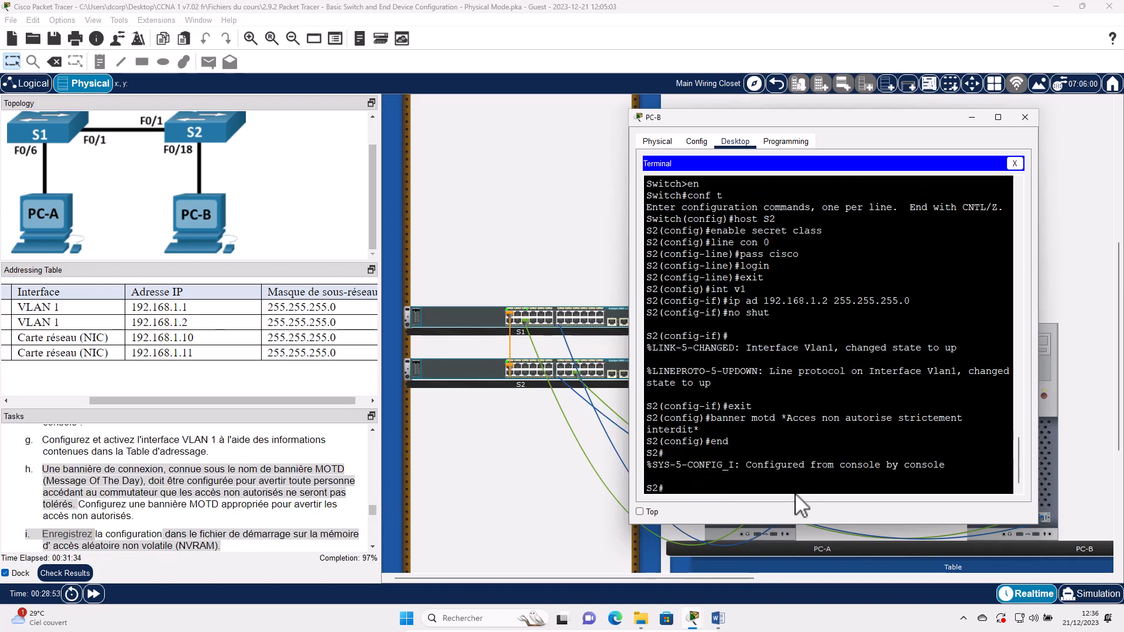
type("copy run start")
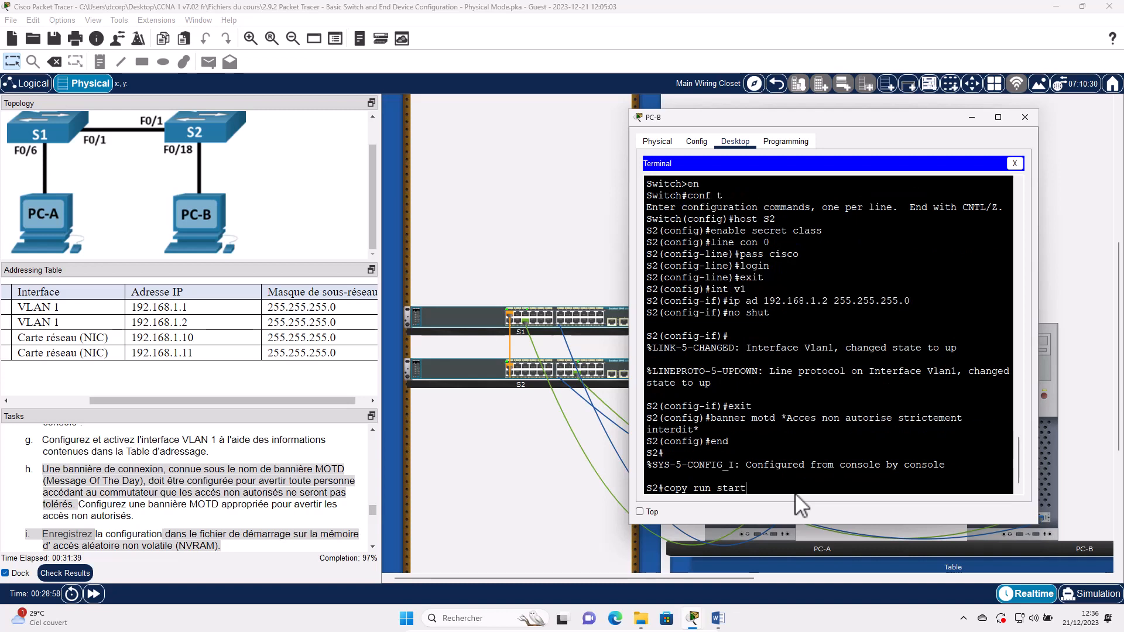
- Confirm copy run start to save S2's running configuration to startup-config
key("Return")
key("Return")
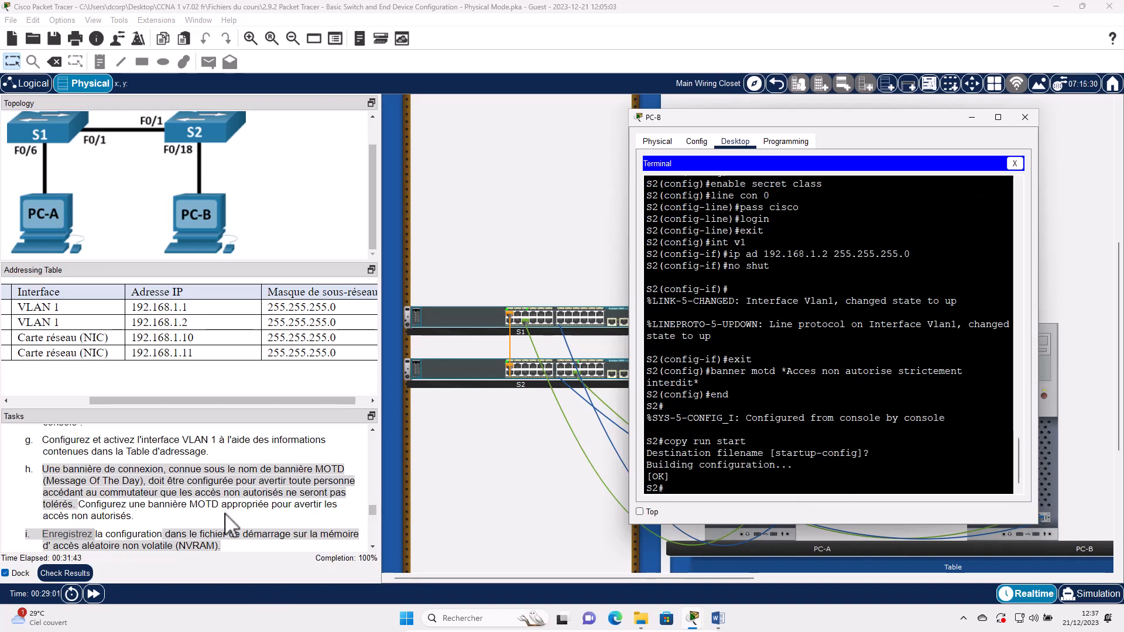
scroll(226, 518, "down", 3)
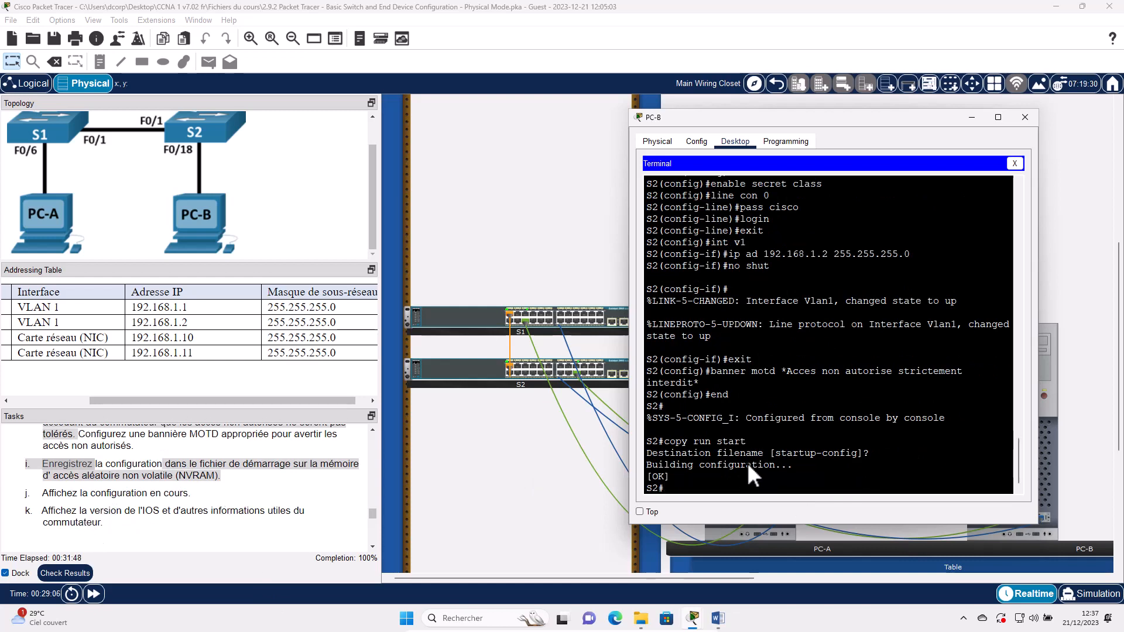
- Page through S2's sh run output, marking the enable secret, MOTD banner and console password lines
type("sh run")
key("Return")
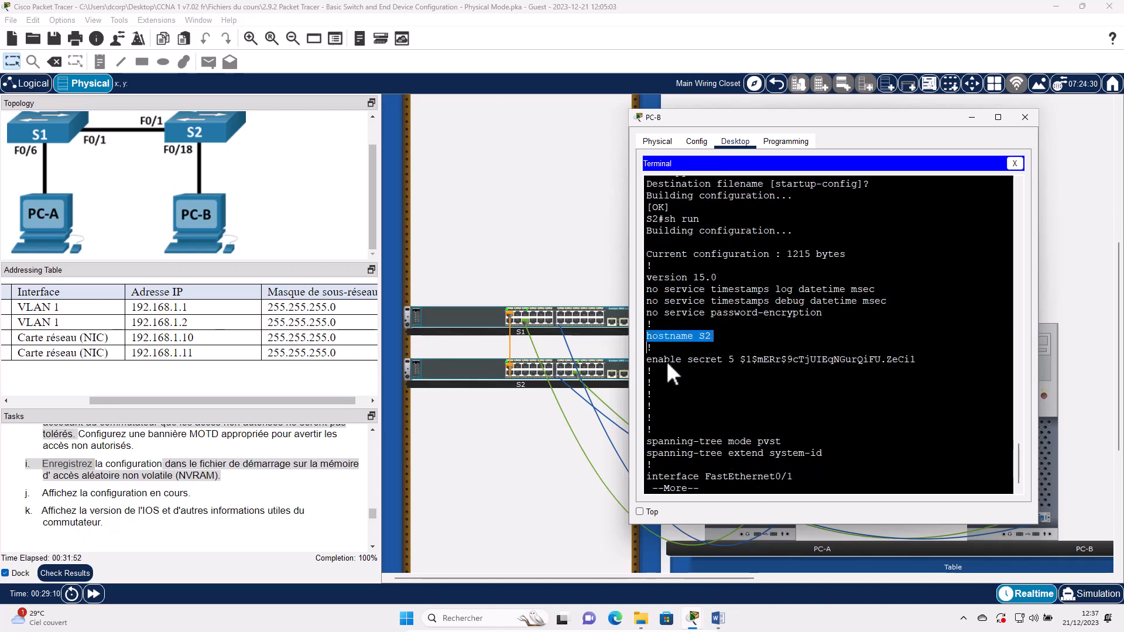
triple_click(666, 361)
key("space")
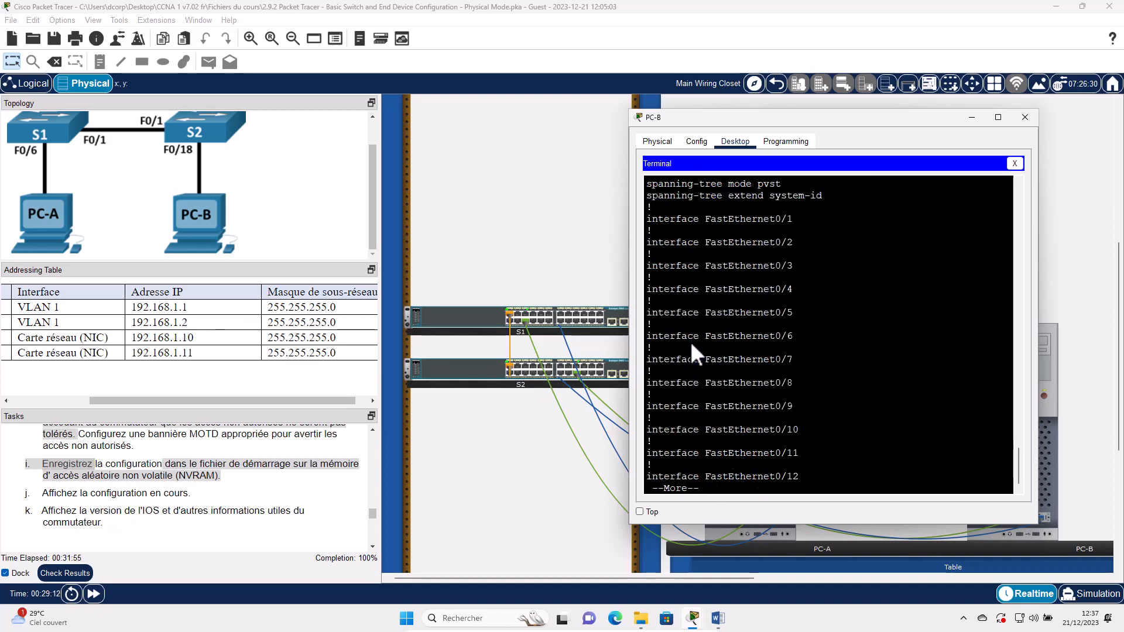
key("space")
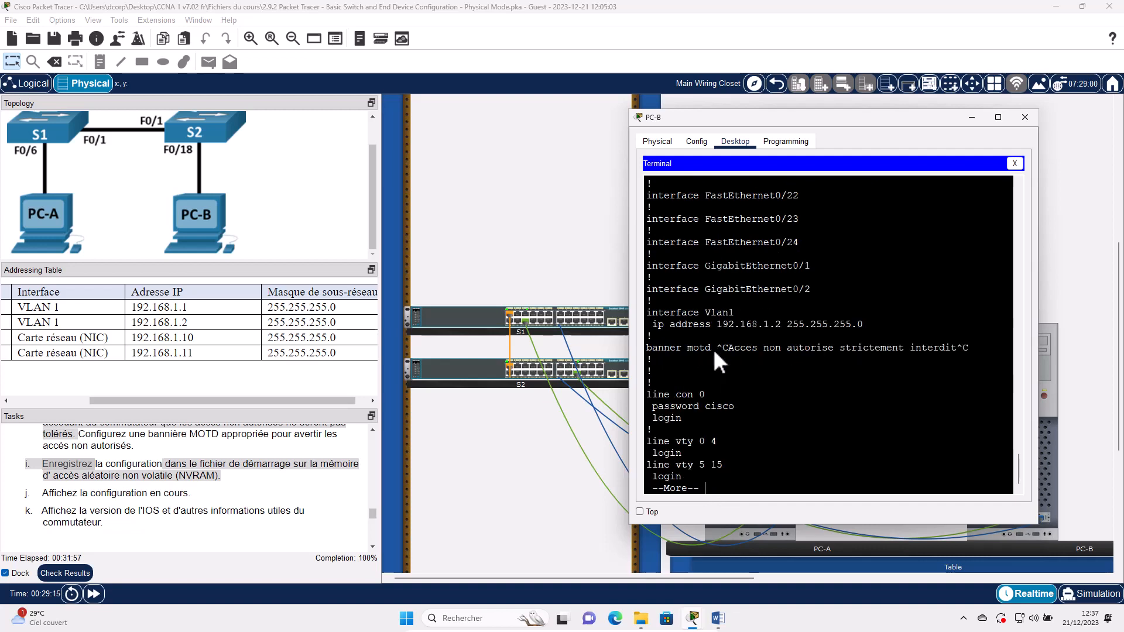
triple_click(711, 347)
left_click_drag(670, 313, 735, 314)
left_click(674, 409)
double_click(673, 407)
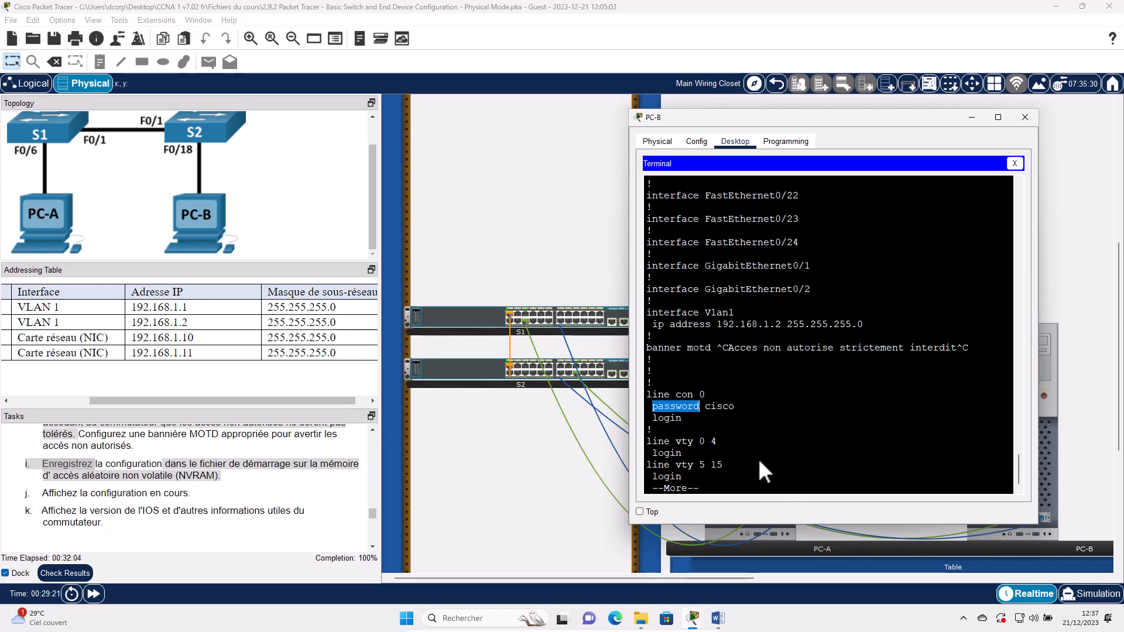
key("space")
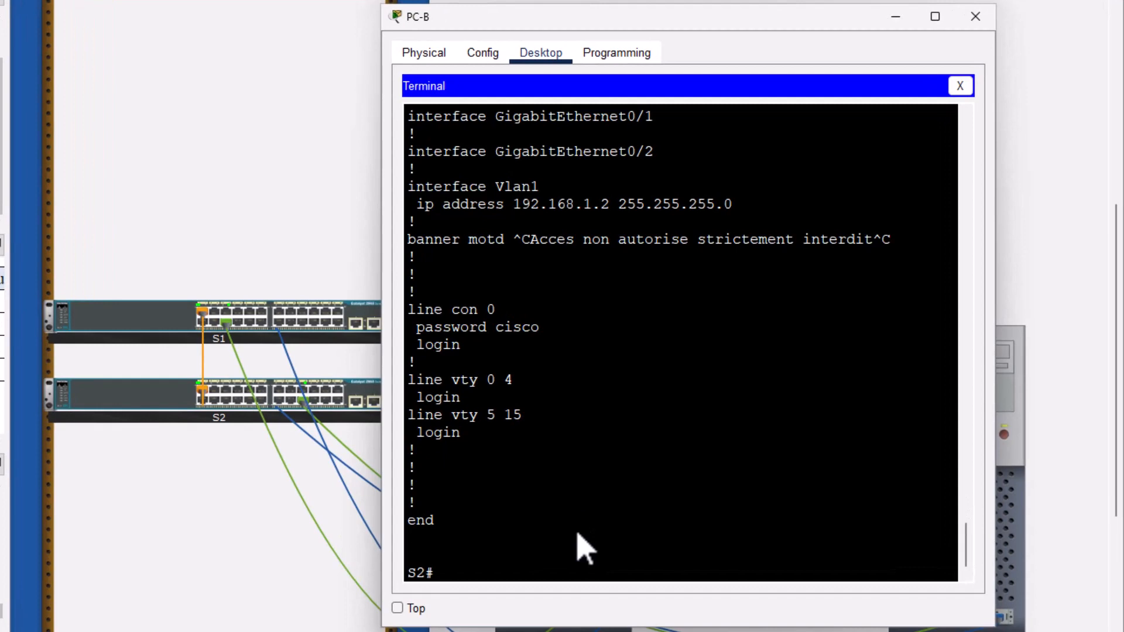
- Run show version on S2, widen the window, and mark IOS version 15.0(2)
type("show version")
key("Return")
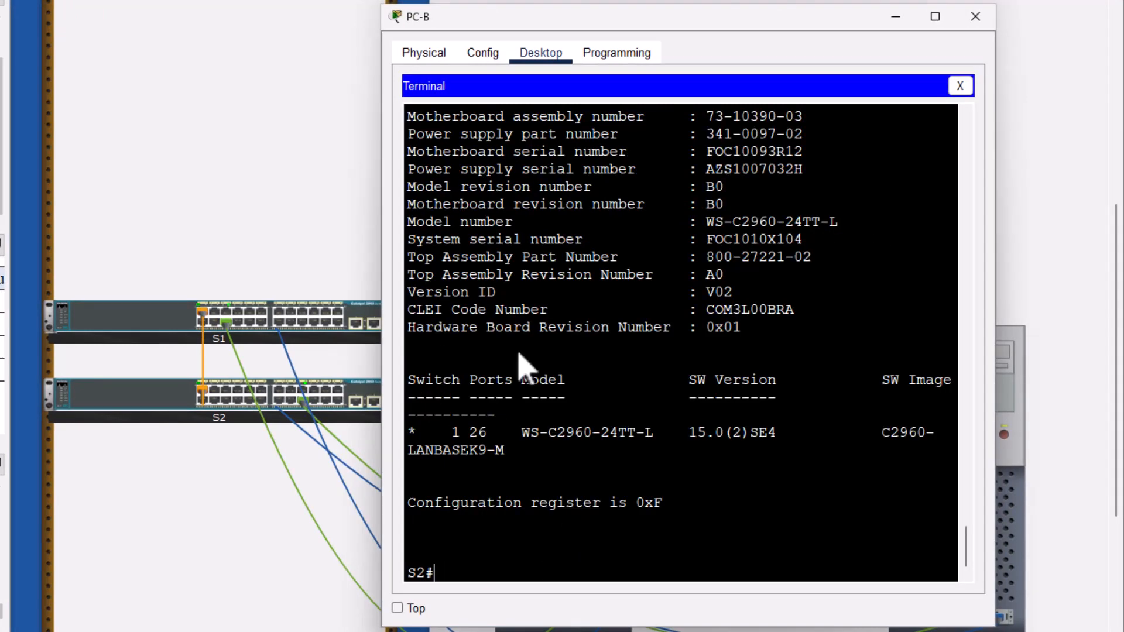
left_click_drag(383, 196, 182, 212)
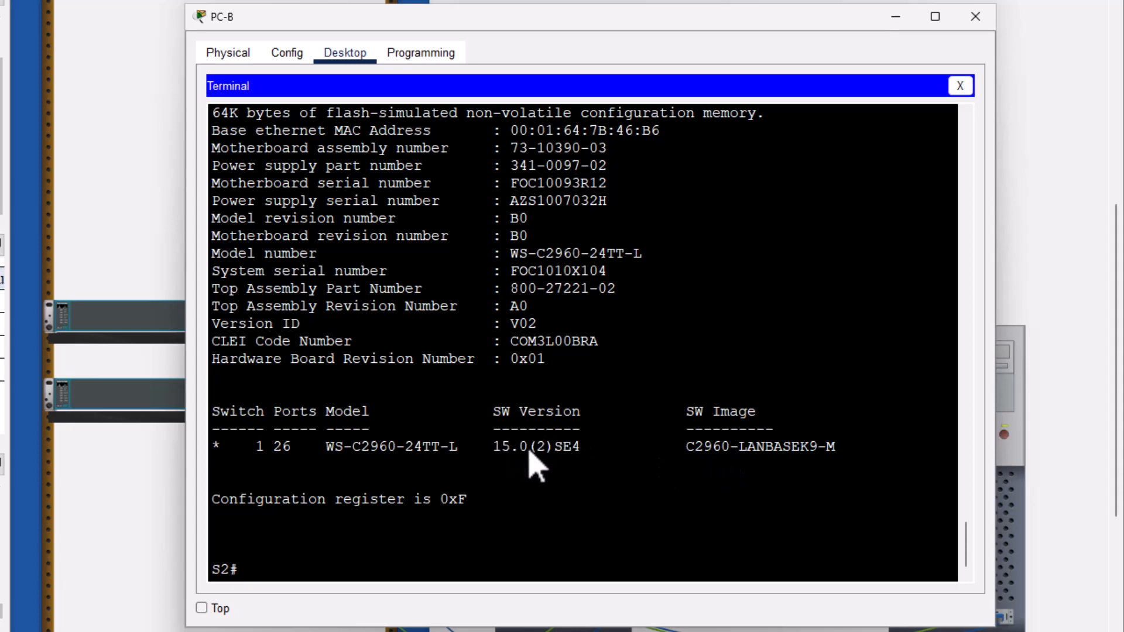
left_click_drag(493, 447, 564, 395)
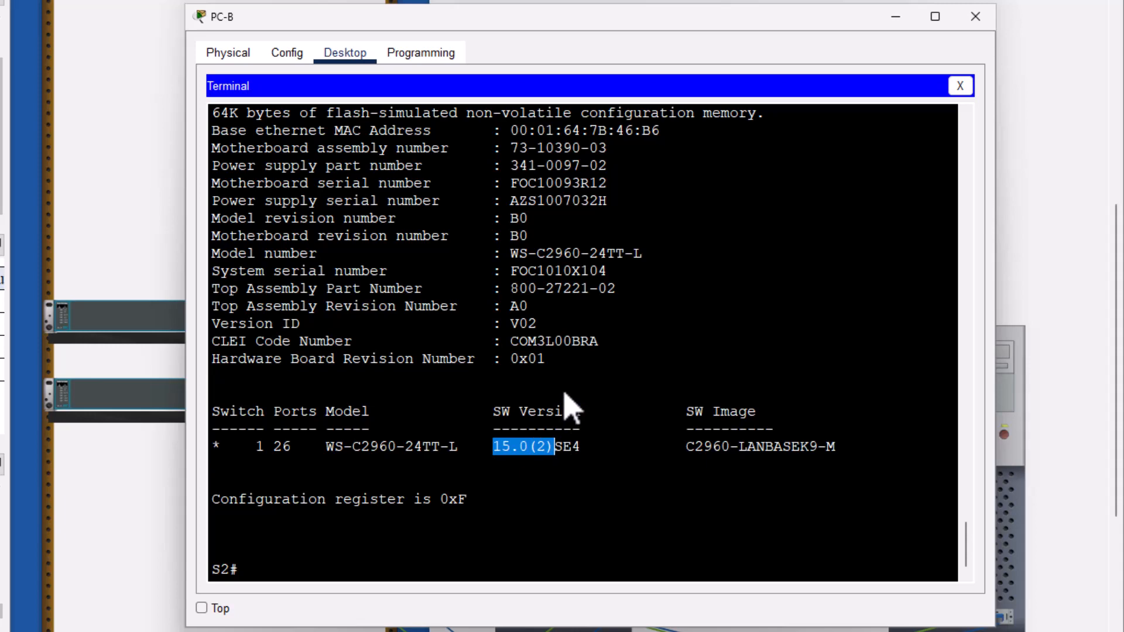
- Locate the system image c2960-lanbasek9-mz.150-2.SE4.bin, pointing out its c2960 model and 150 version code
scroll(565, 395, "up", 4)
scroll(566, 392, "up", 1)
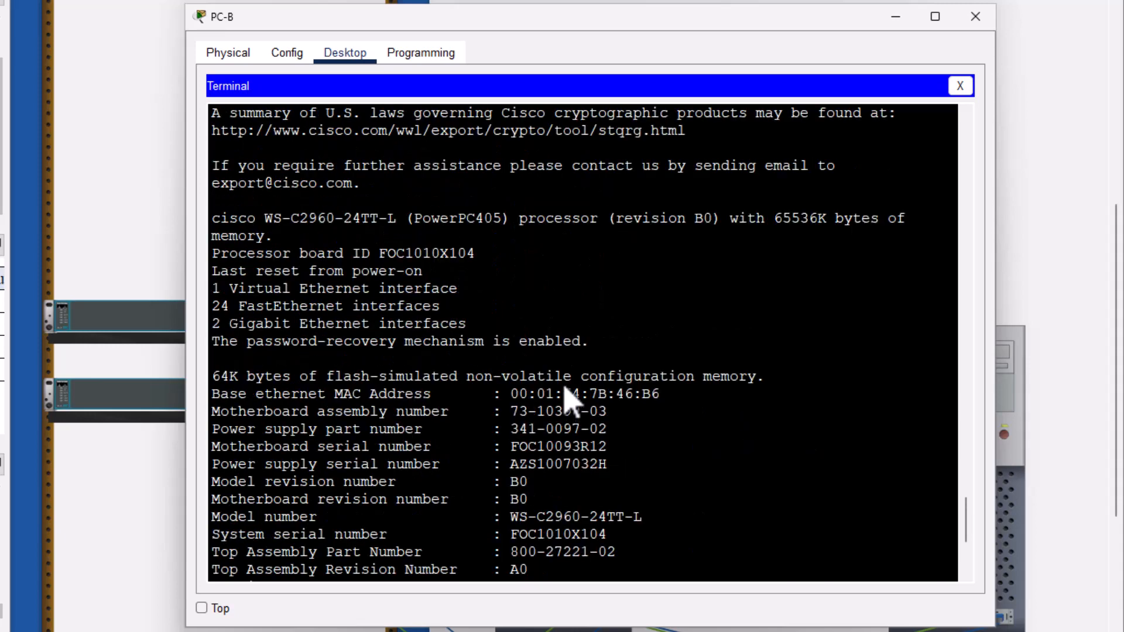
scroll(565, 386, "up", 1)
scroll(489, 283, "up", 4)
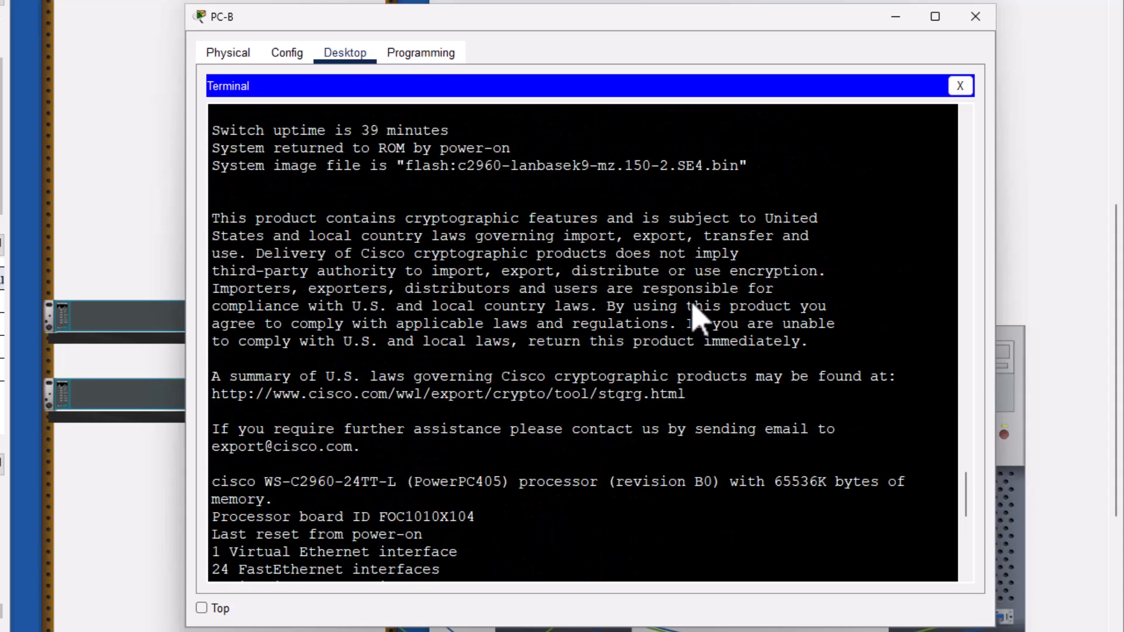
scroll(409, 280, "up", 2)
left_click_drag(408, 272, 431, 273)
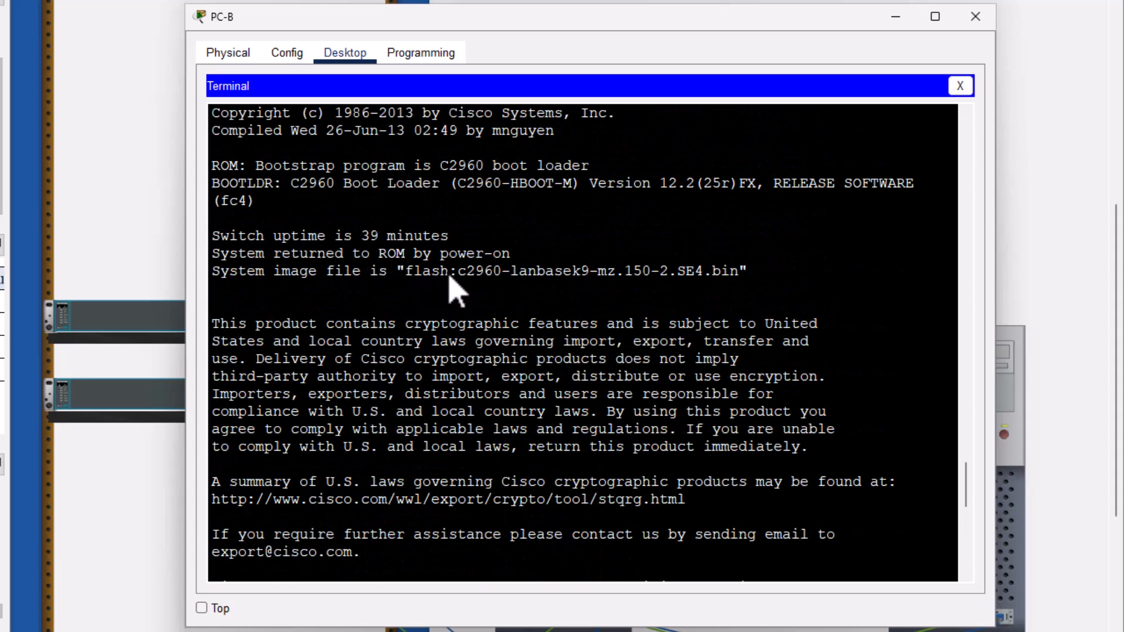
left_click_drag(709, 265, 485, 272)
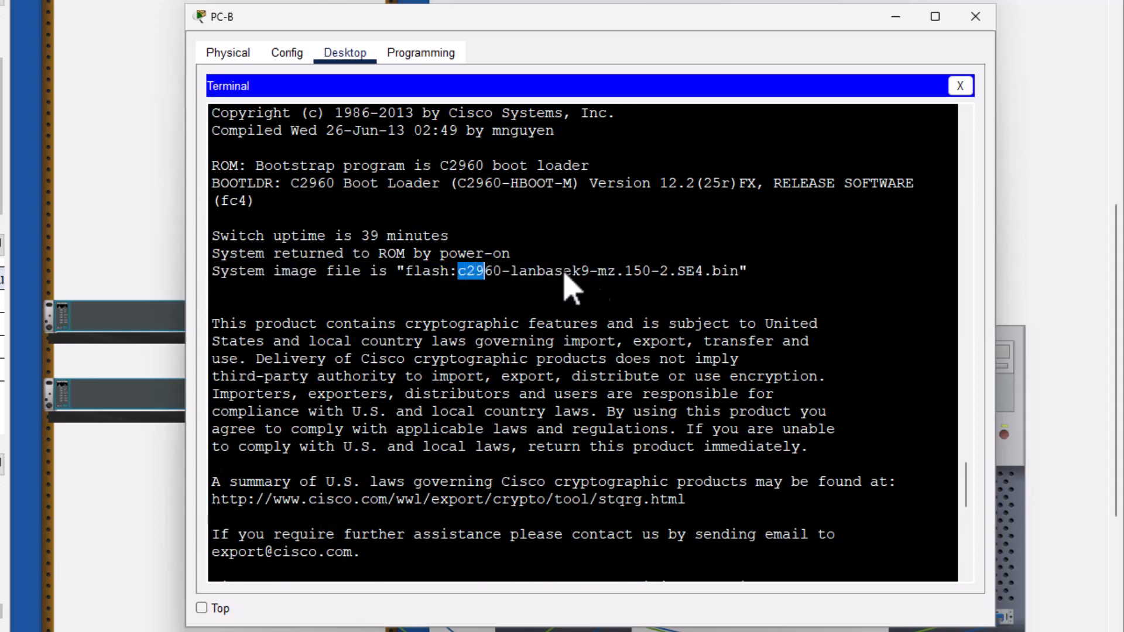
left_click(644, 278)
left_click_drag(634, 279, 644, 279)
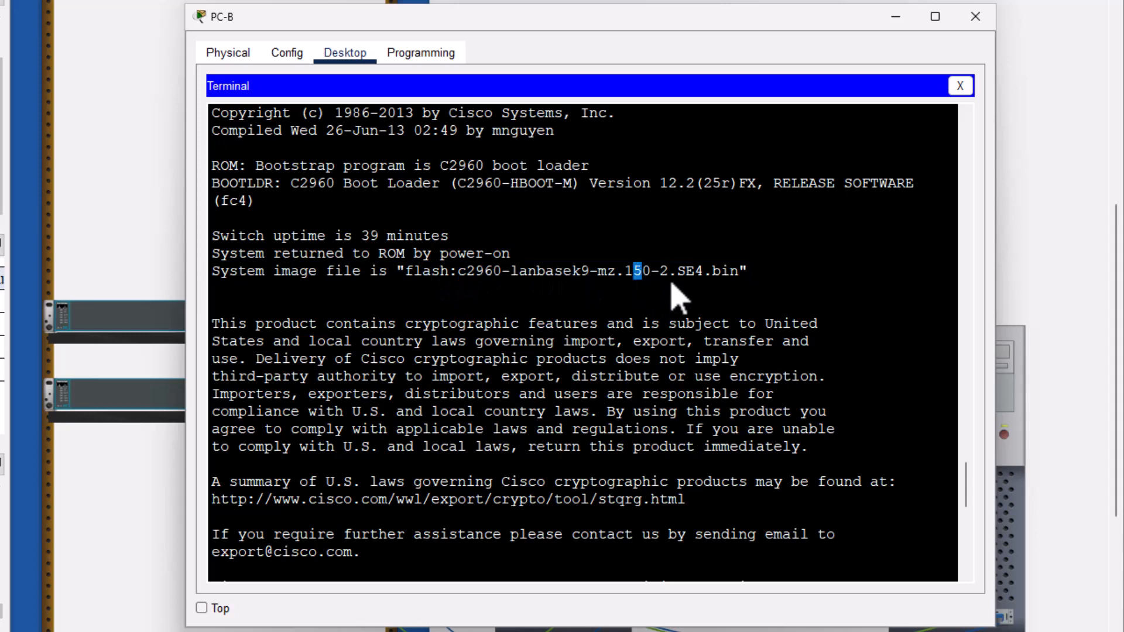
scroll(703, 330, "up", 1)
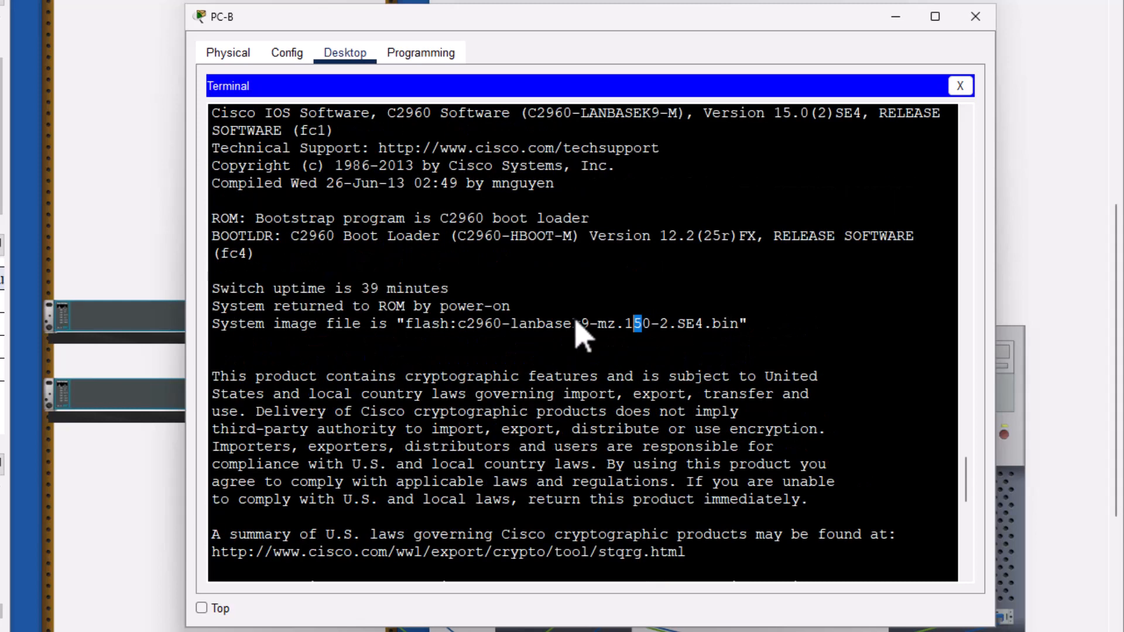
scroll(589, 321, "up", 4)
scroll(582, 231, "down", 3)
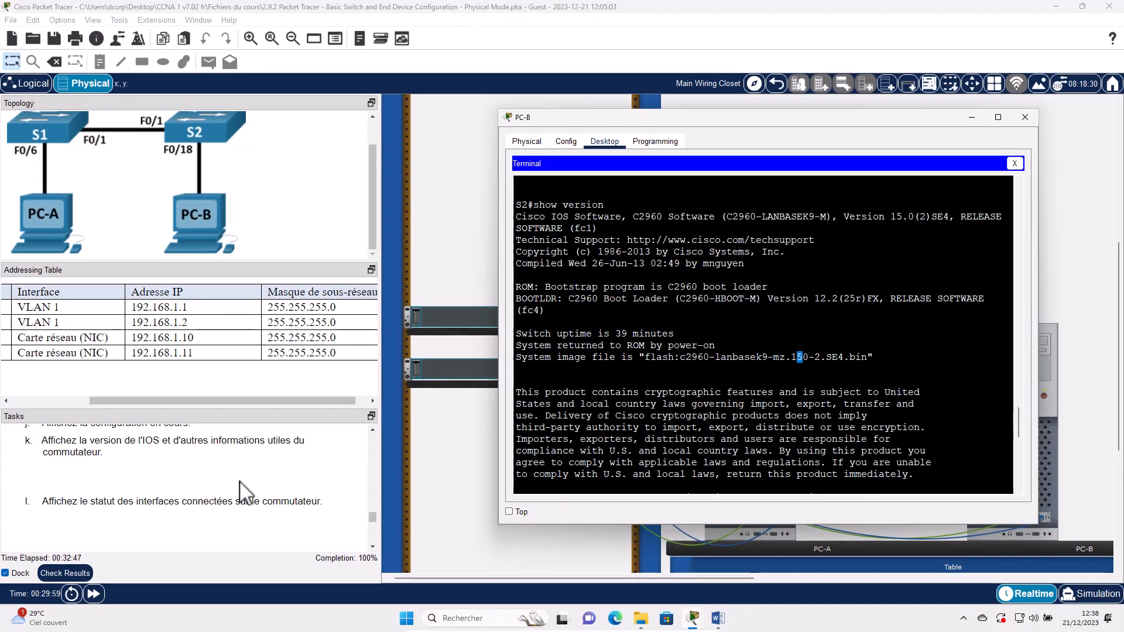
scroll(240, 483, "down", 3)
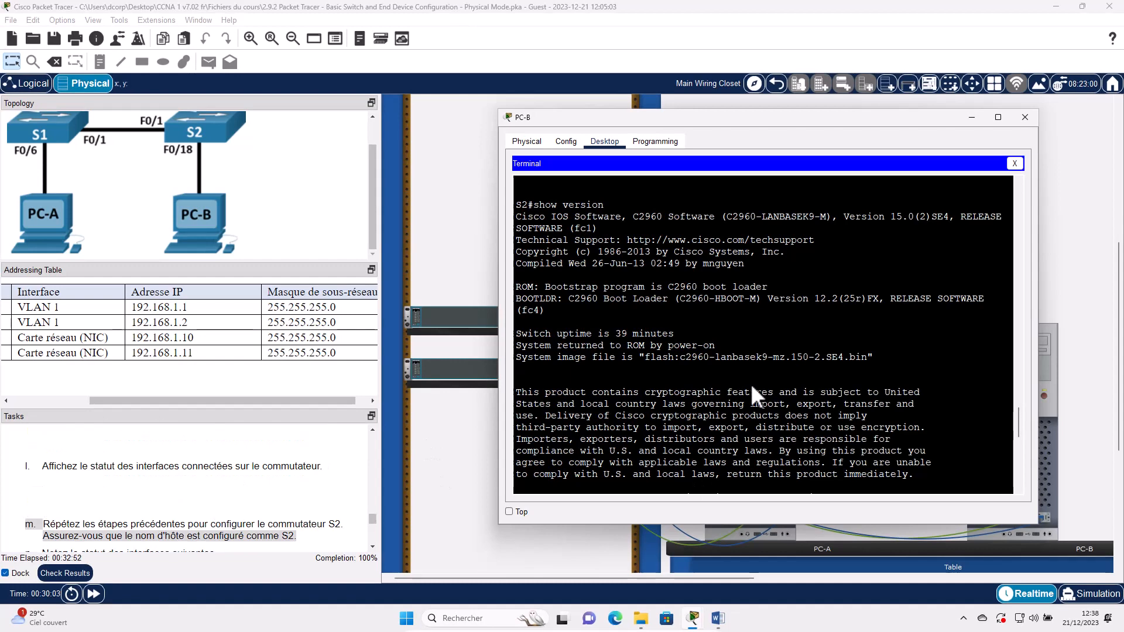
- Run 'show ip int b' on S2 and reposition the PC-B terminal window
key("Return")
key("Return")
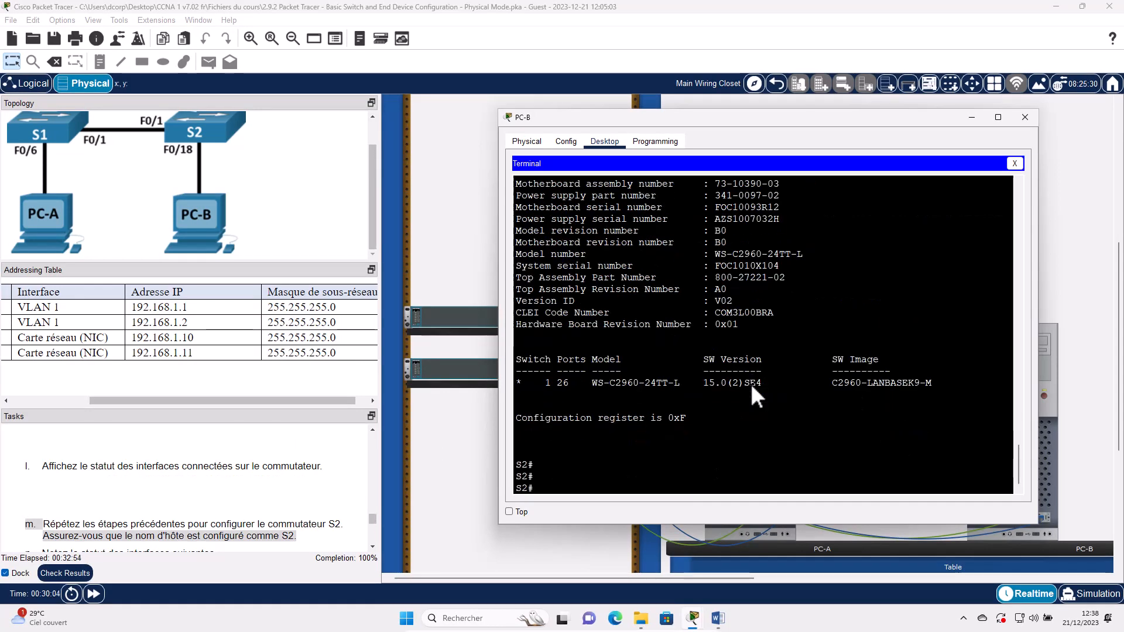
type("show ip int b")
key("Return")
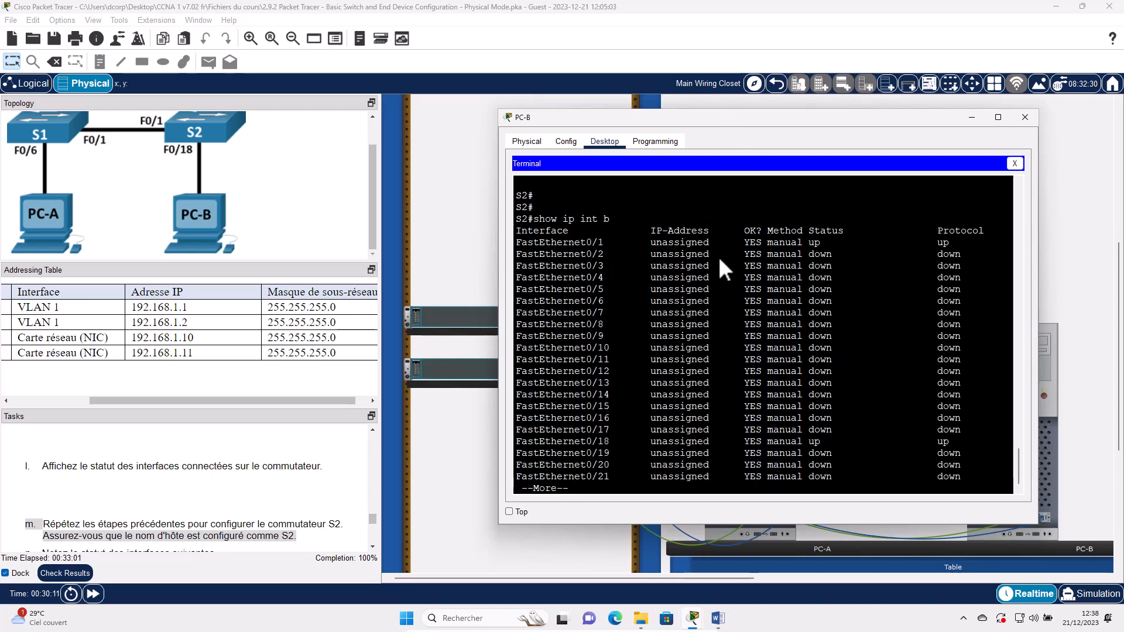
left_click_drag(721, 117, 721, 261)
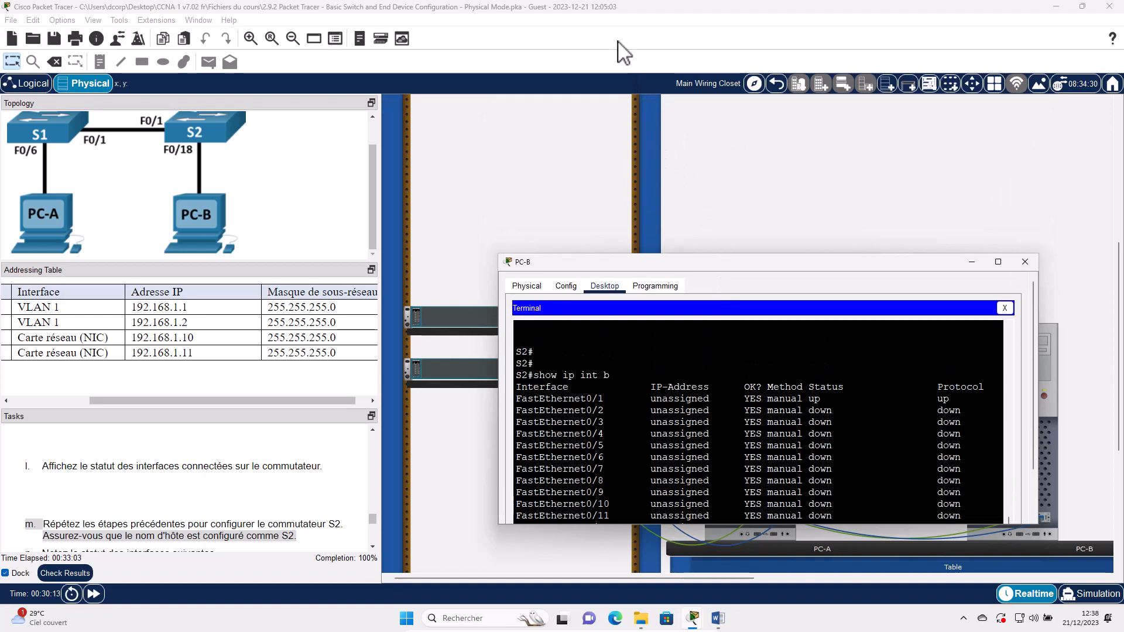
left_click_drag(623, 53, 611, 42)
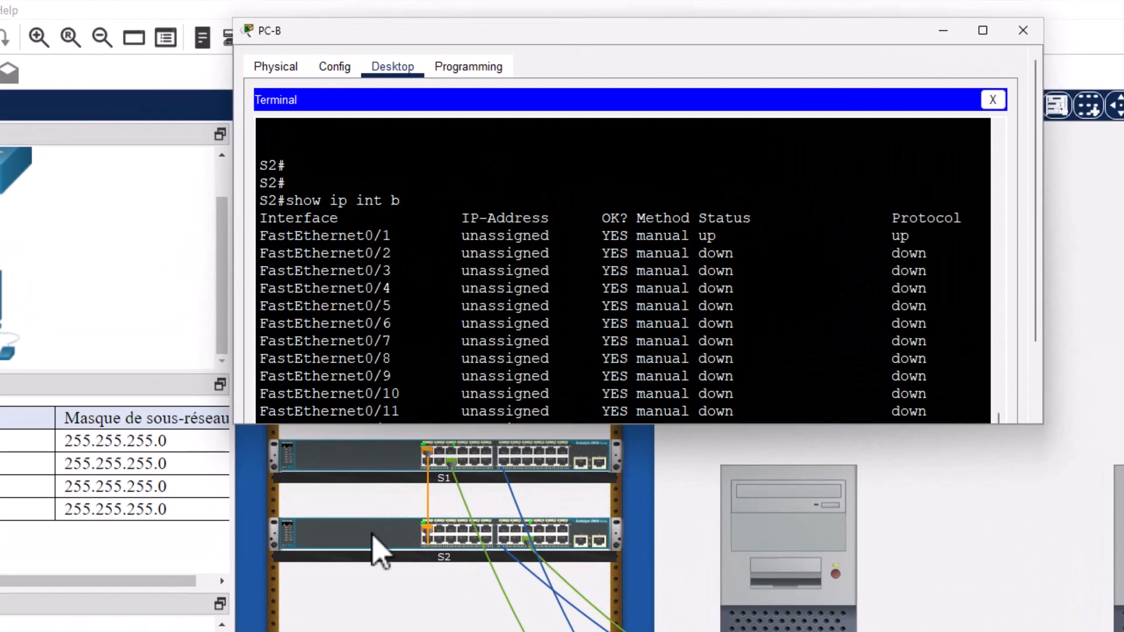
- Check S2's cabling in the rack view
left_click(446, 559)
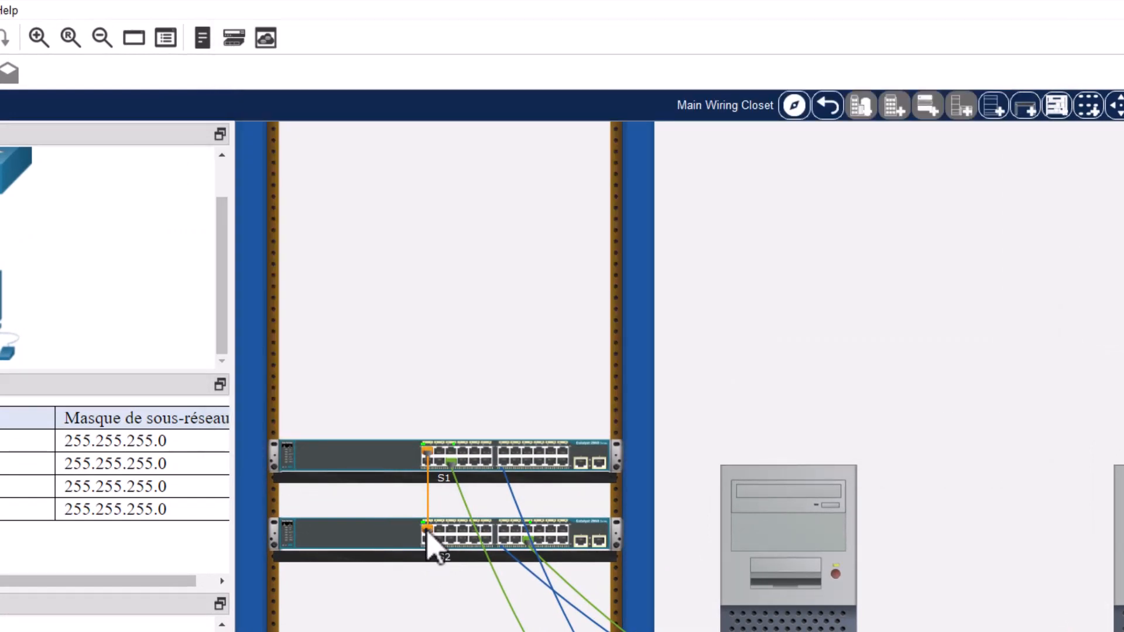
left_click(440, 539)
left_click(439, 539)
mouse_move(430, 528)
mouse_move(529, 548)
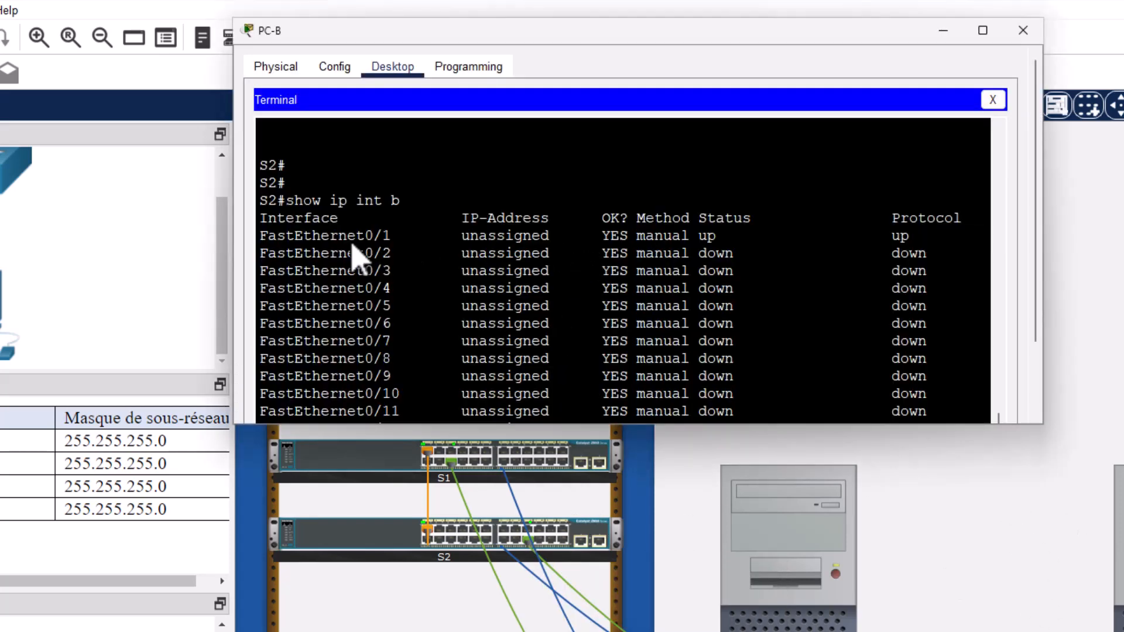
- Highlight S2's up ports F0/1 and F0/18 and page through the remaining interfaces
triple_click(346, 237)
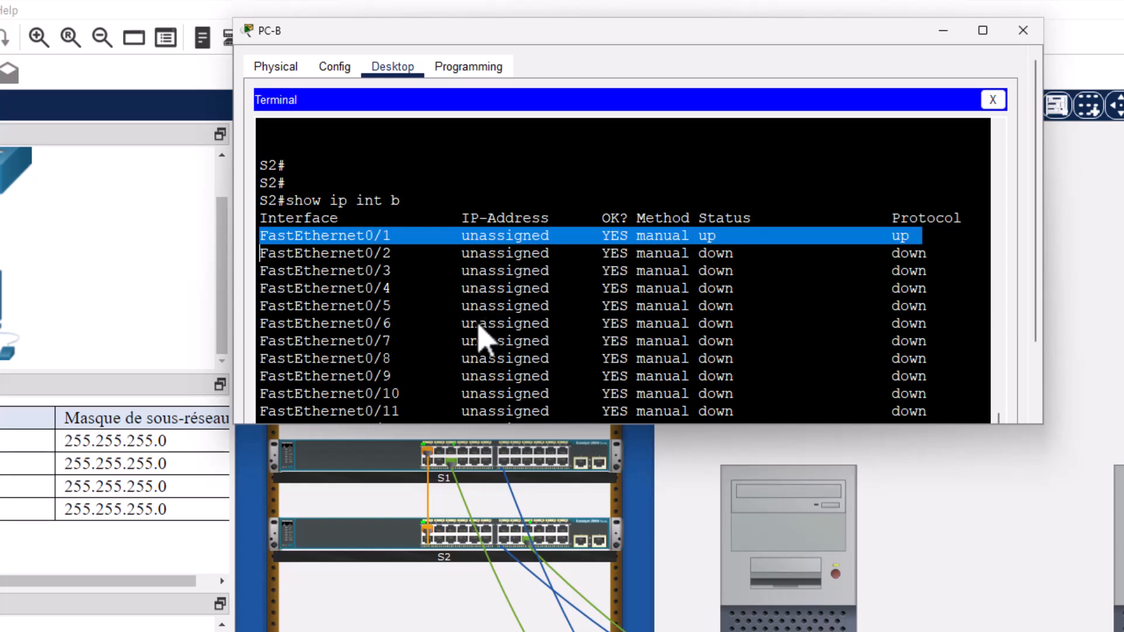
scroll(447, 333, "down", 2)
scroll(426, 359, "down", 2)
triple_click(394, 332)
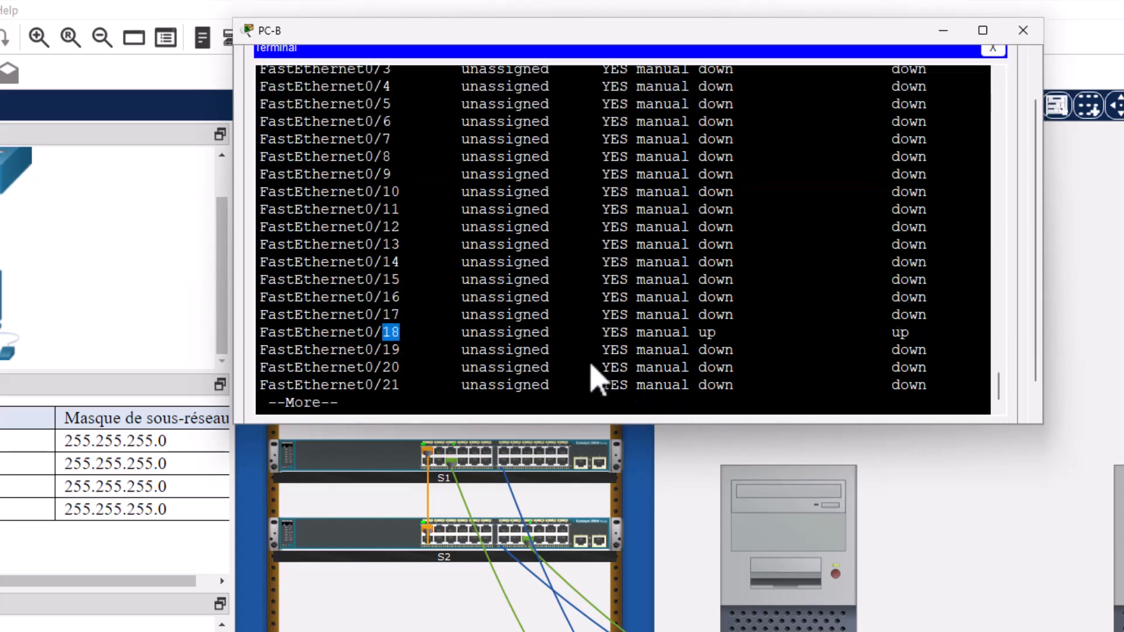
key("space")
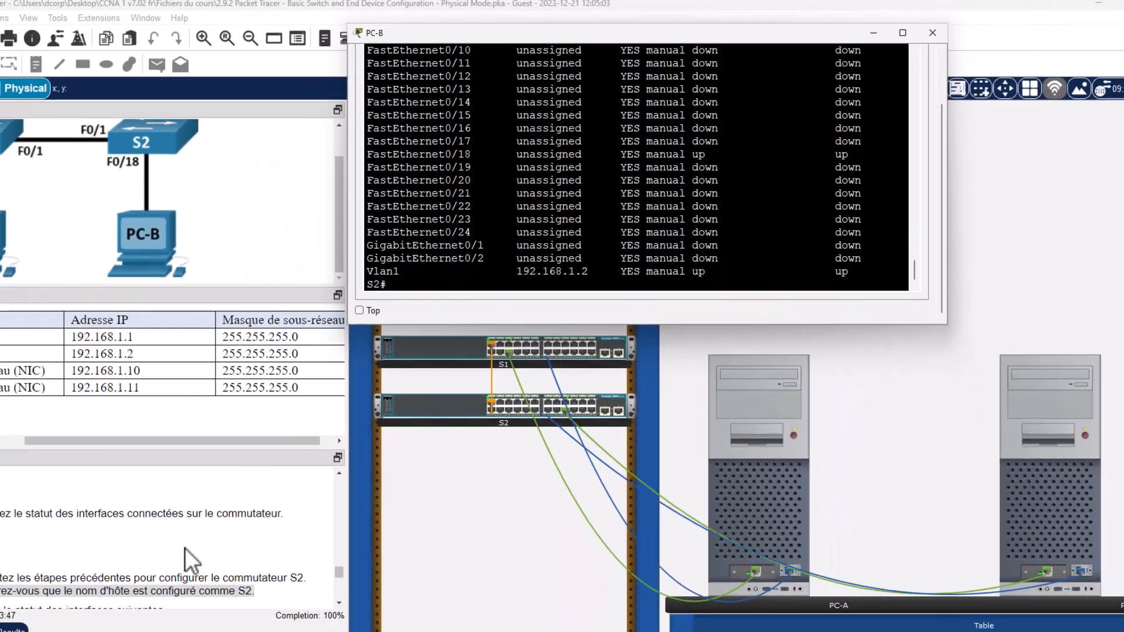
scroll(132, 490, "down", 3)
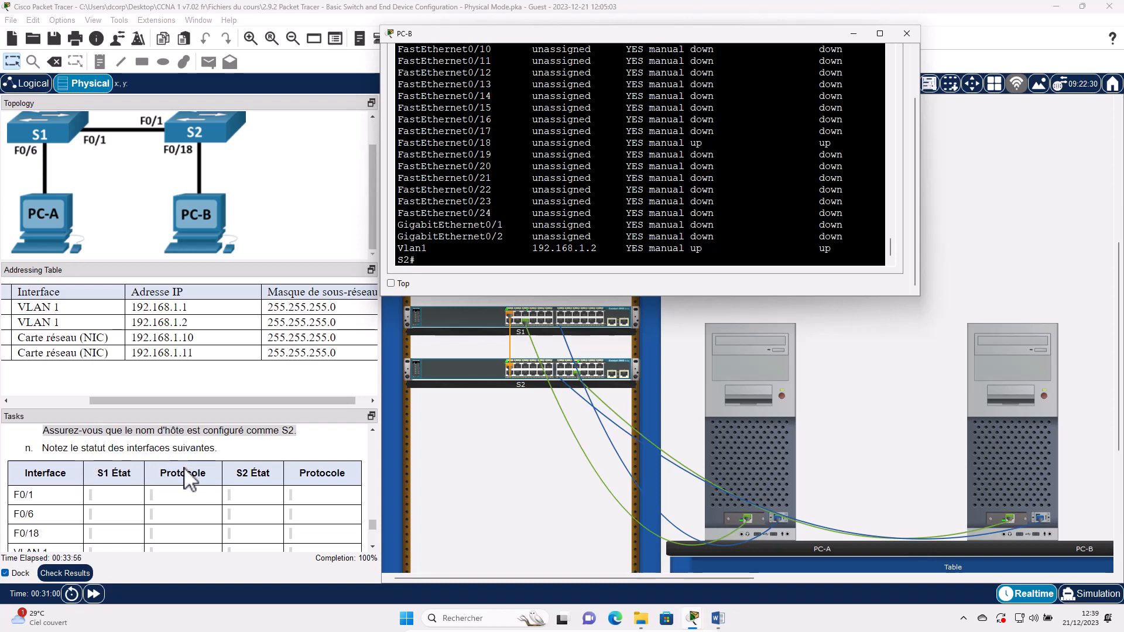
scroll(188, 477, "down", 3)
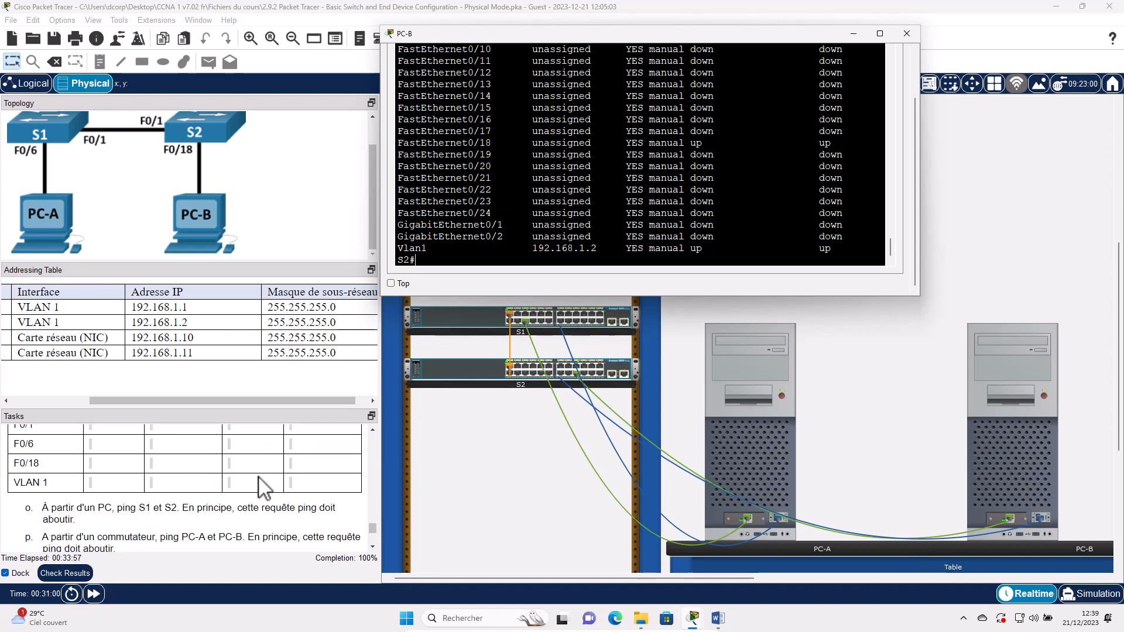
left_click(724, 623)
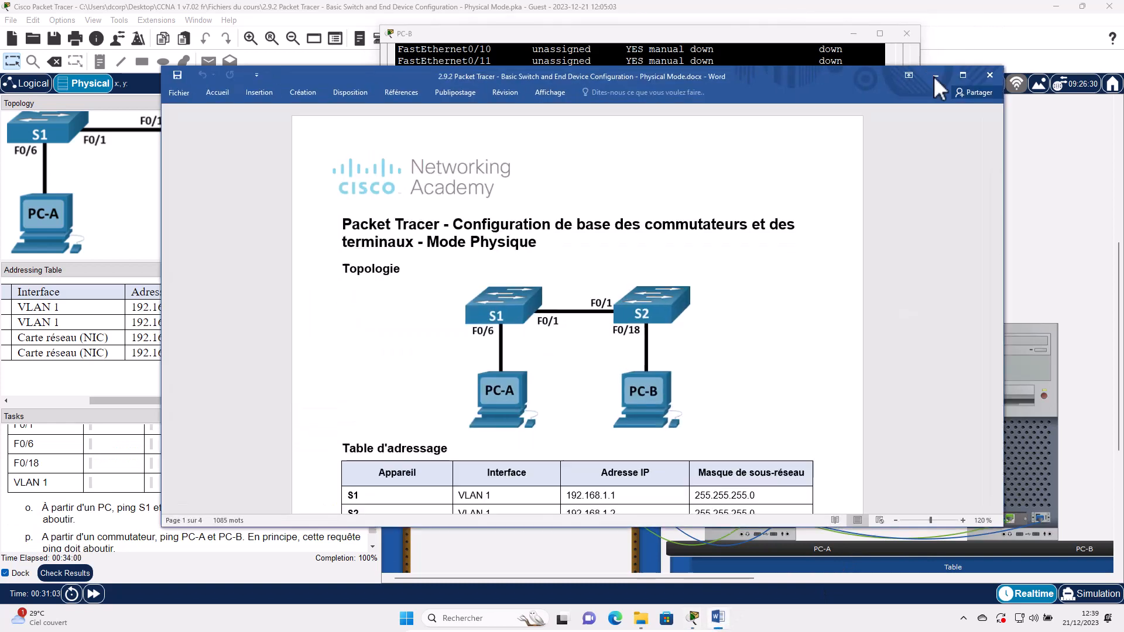
- Undock the activity instructions into a floating window, minimize it, and snap Packet Tracer right
scroll(53, 456, "down", 1)
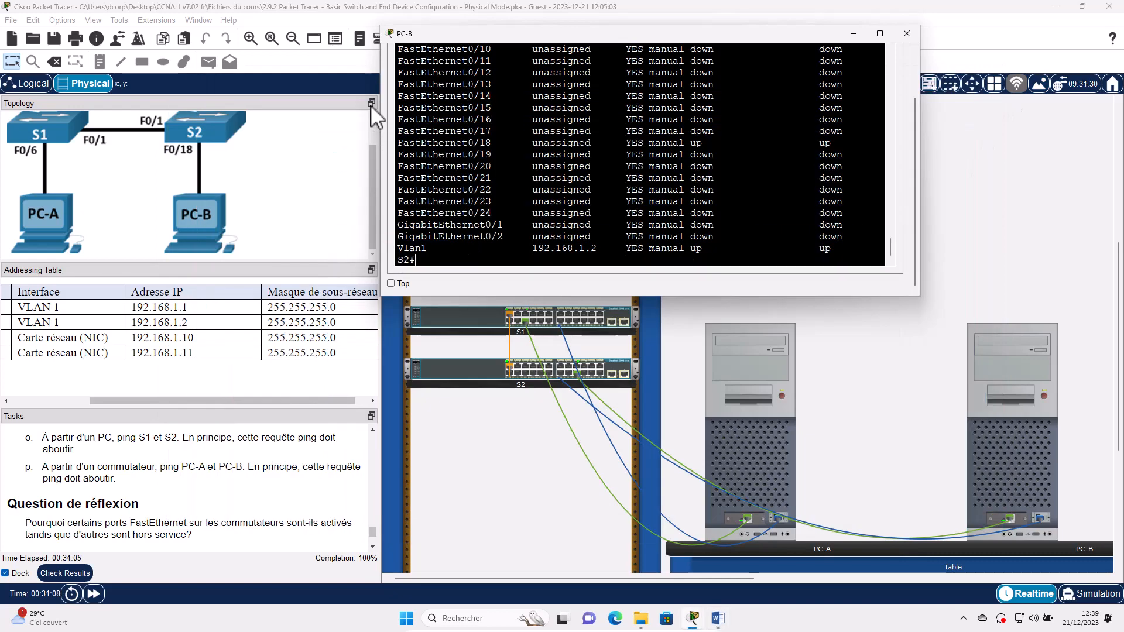
left_click(371, 104)
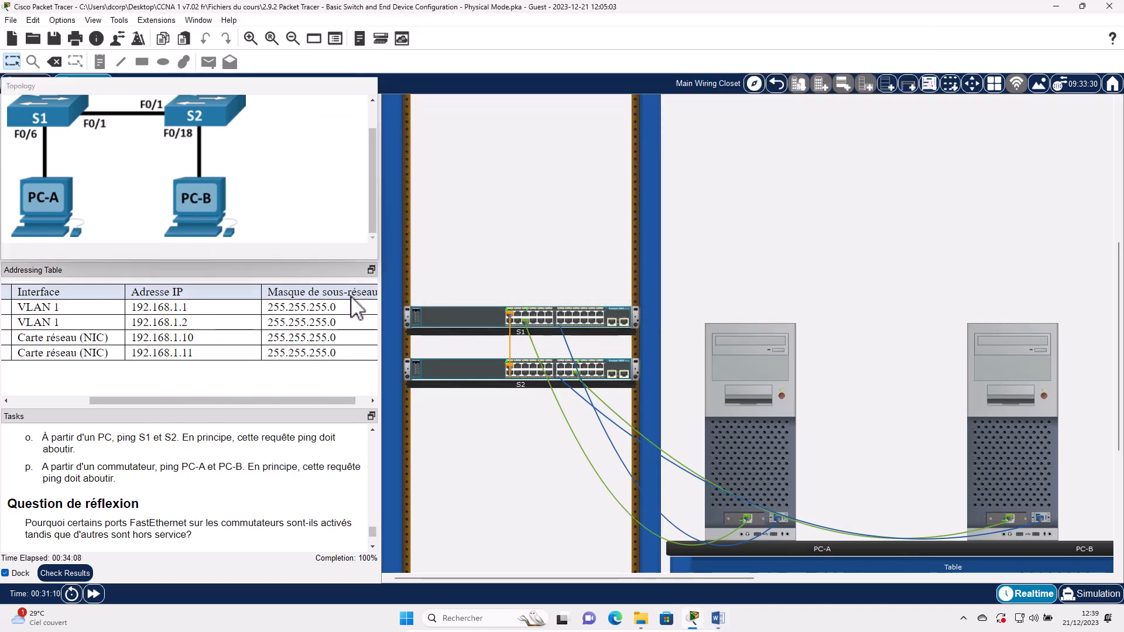
left_click(370, 334)
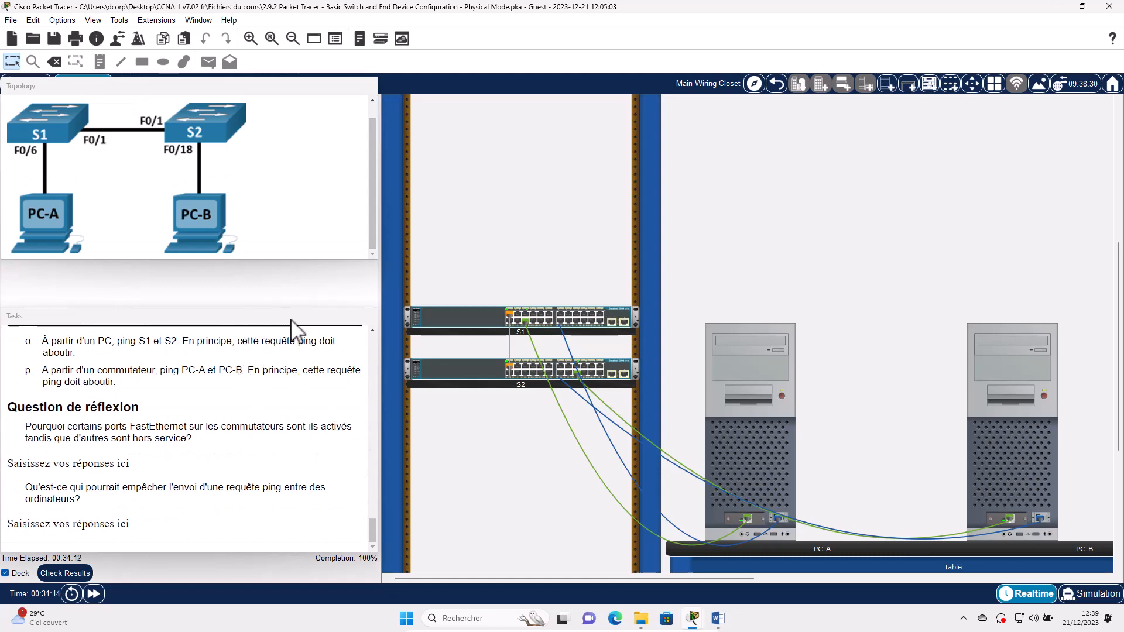
left_click(377, 321)
left_click_drag(377, 320, 230, 305)
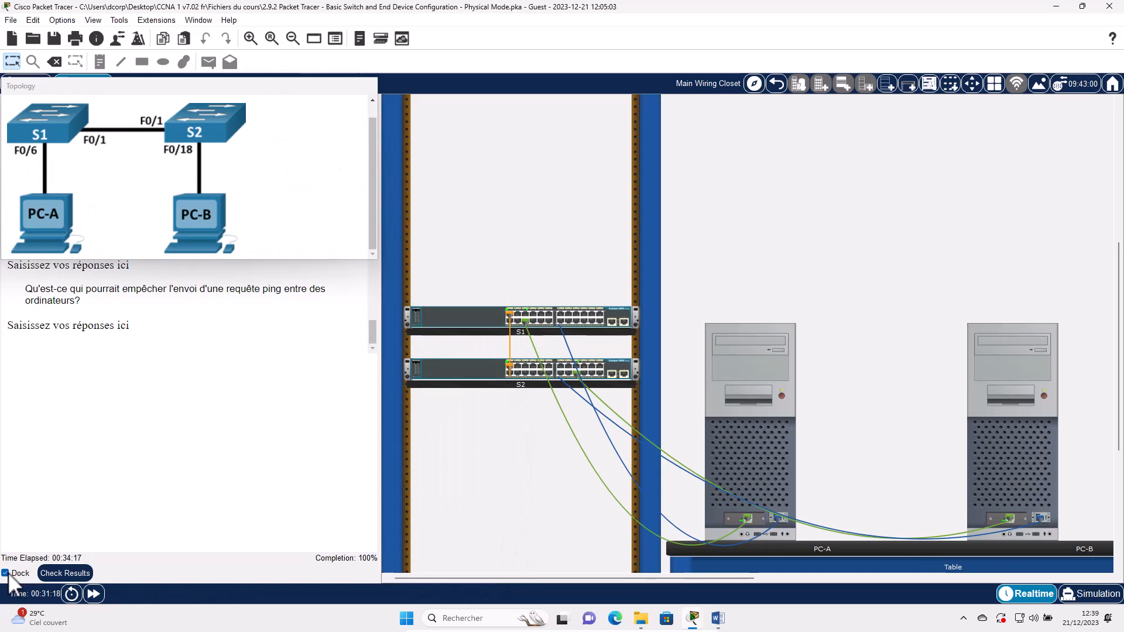
left_click(6, 574)
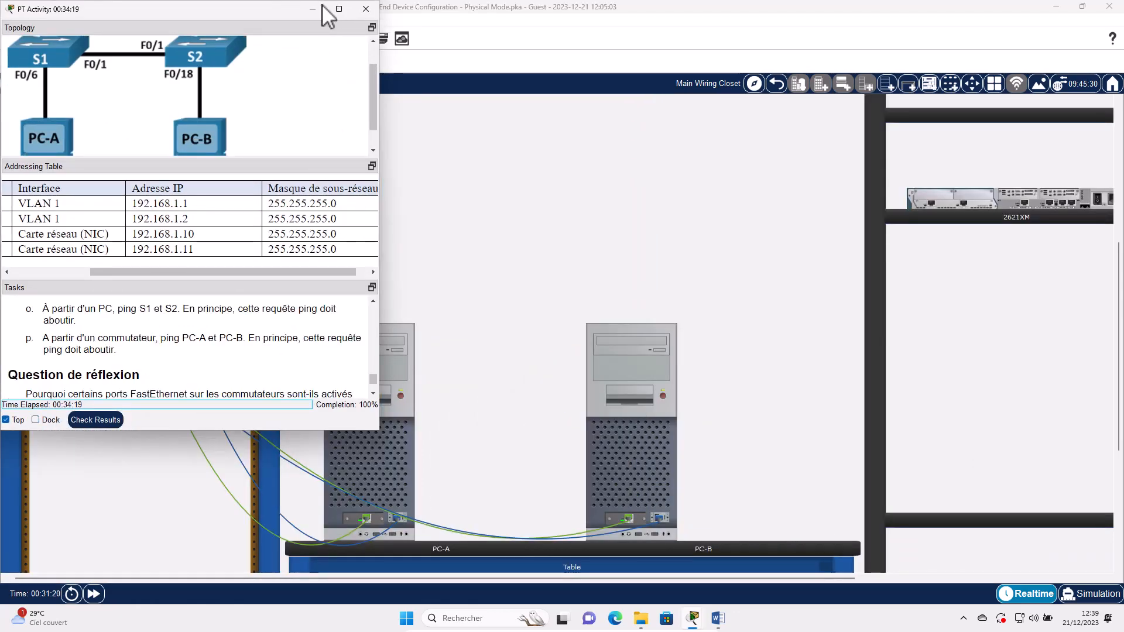
left_click(312, 9)
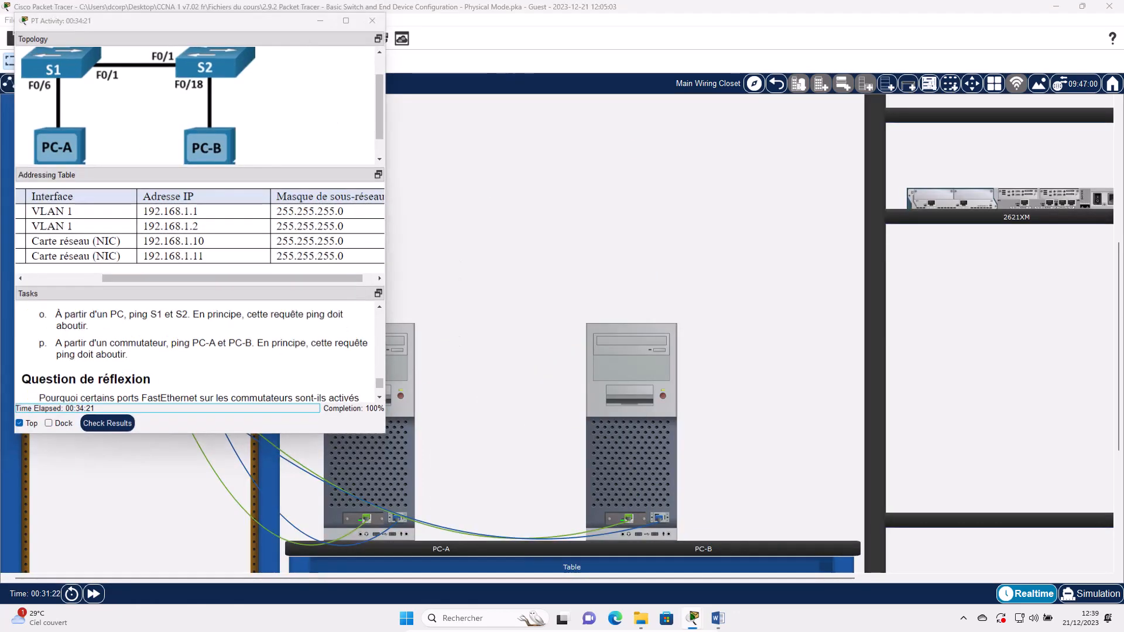
key("super+Right")
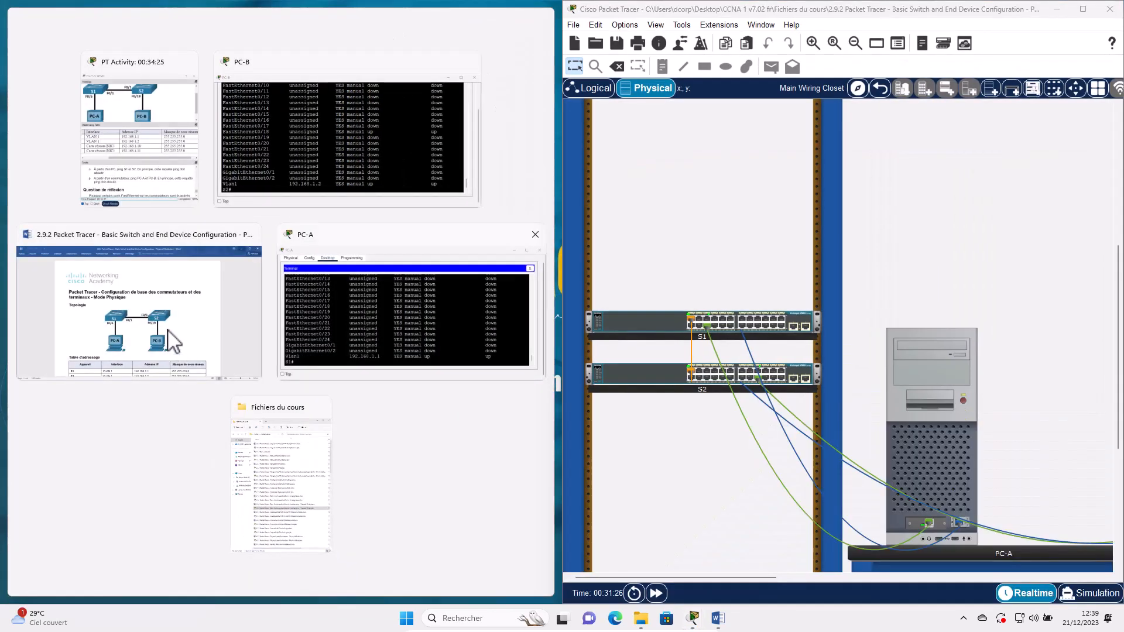
- Place the Word lab sheet on the left half at page 3's empty S1/S2 interface table
left_click(199, 371)
scroll(254, 391, "down", 20)
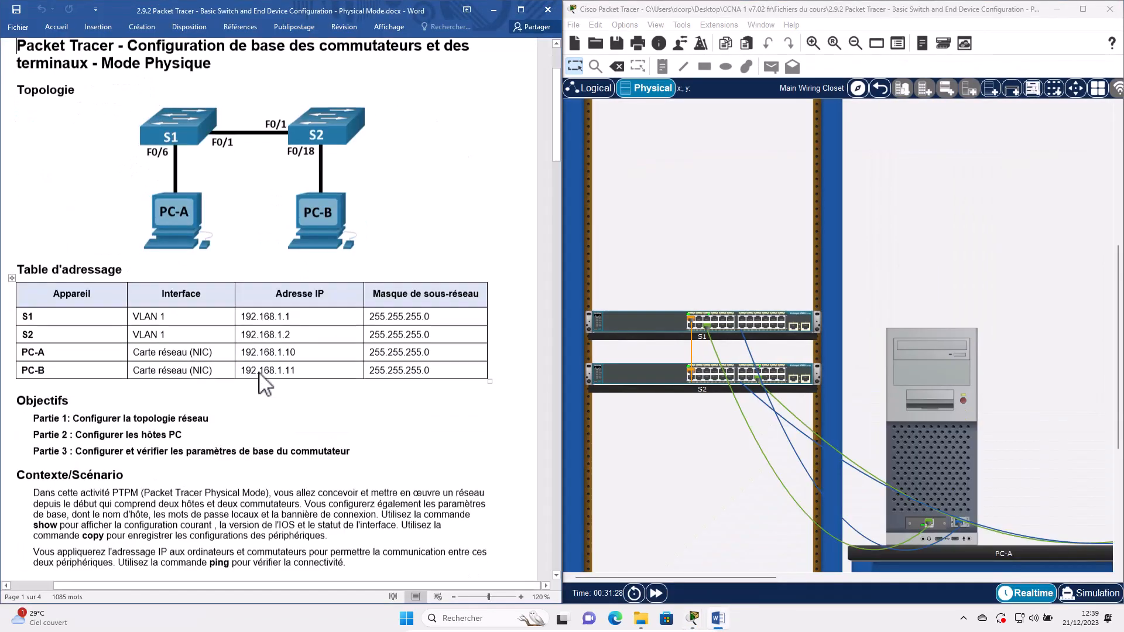
scroll(263, 378, "up", 10)
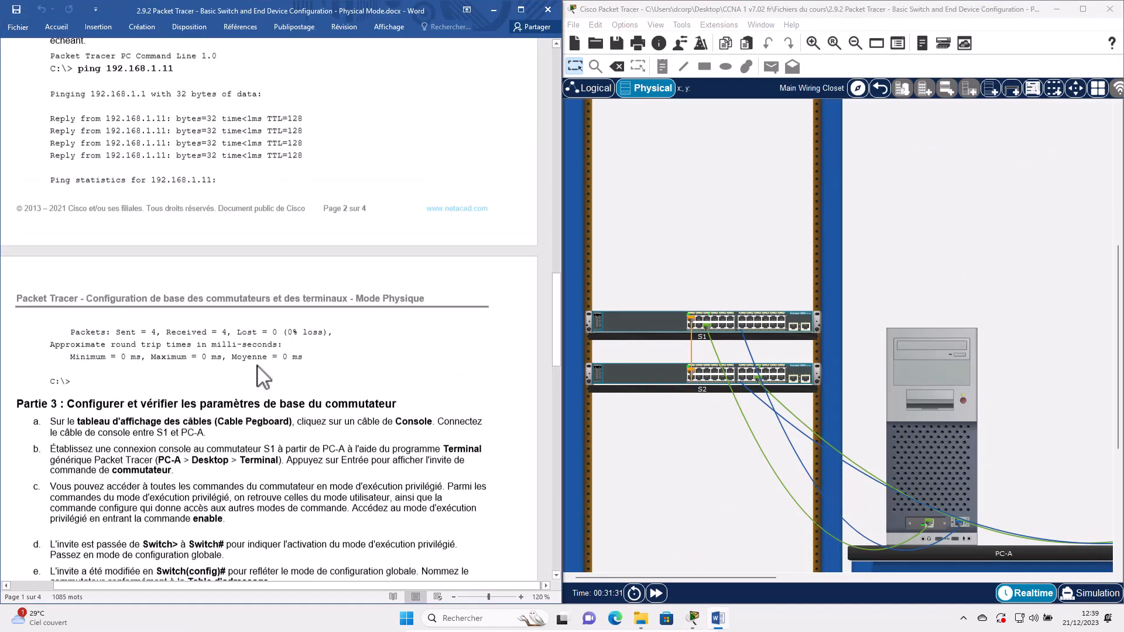
left_click(653, 518)
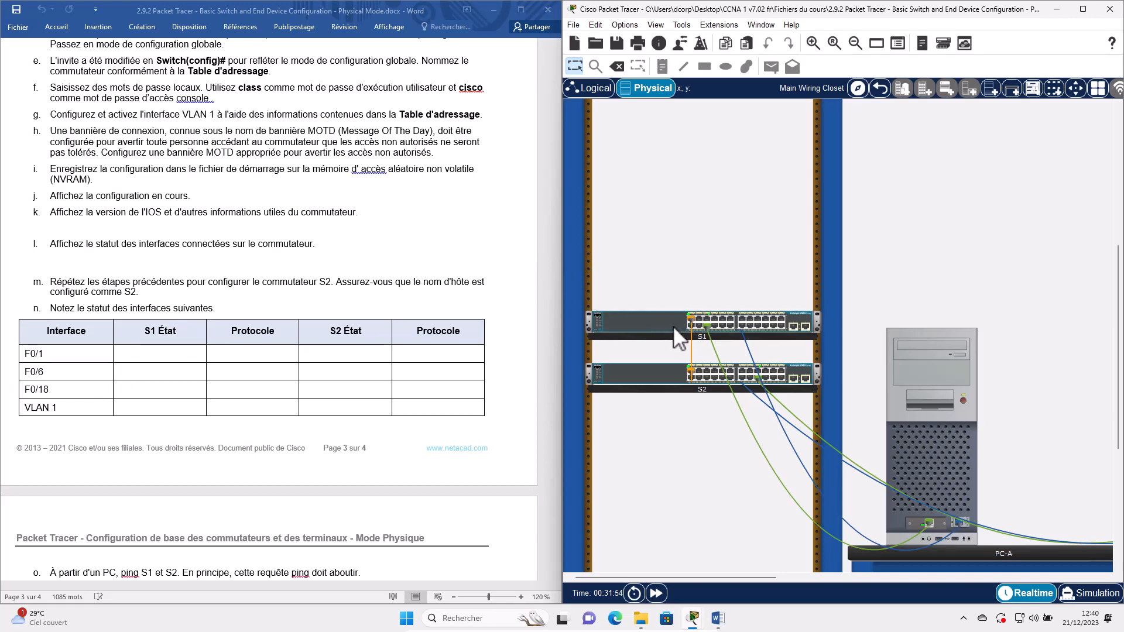
- Bring up PC-A's terminal with S1's interface output, widened so each port fits one line
left_click(916, 456)
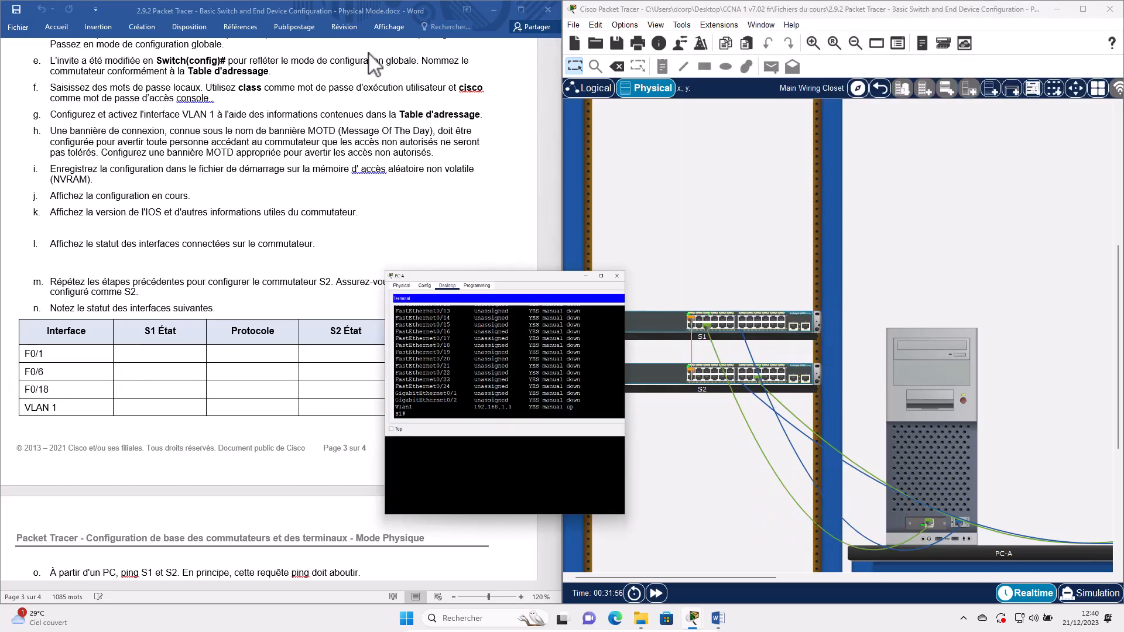
left_click_drag(363, 43, 747, 158)
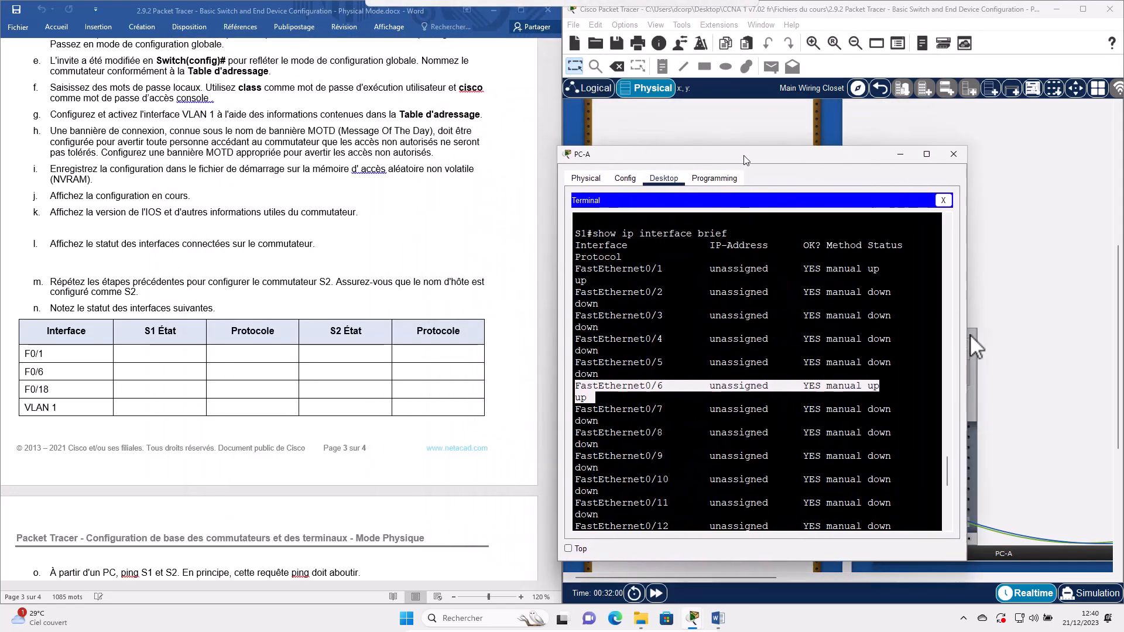
left_click_drag(1011, 343, 1053, 339)
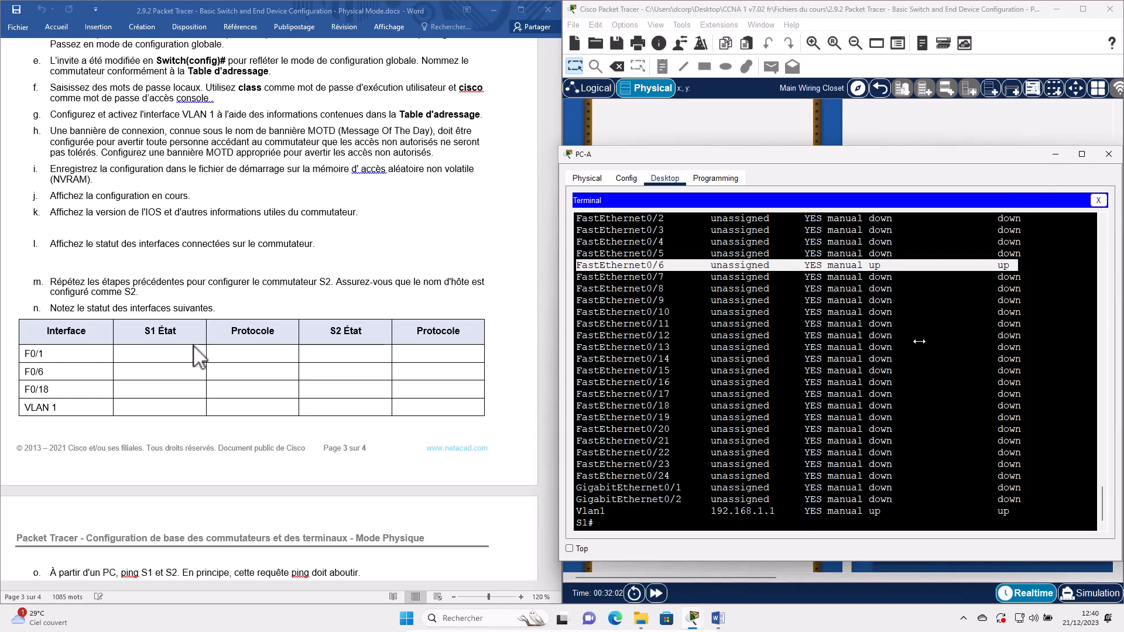
scroll(676, 440, "up", 7)
scroll(645, 338, "down", 3)
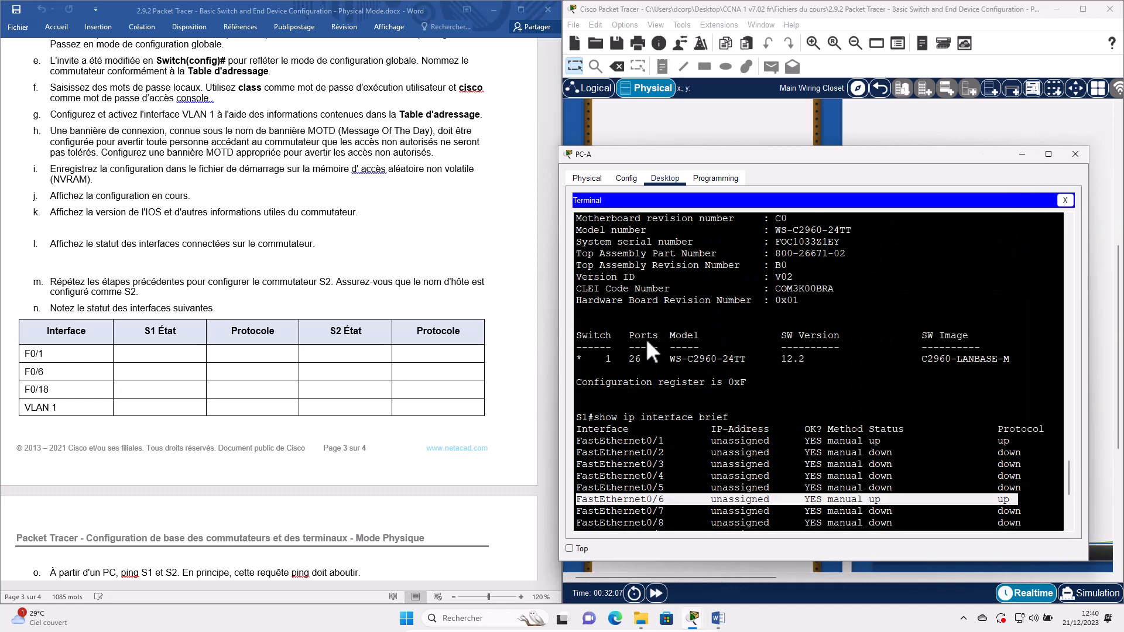
left_click(580, 346)
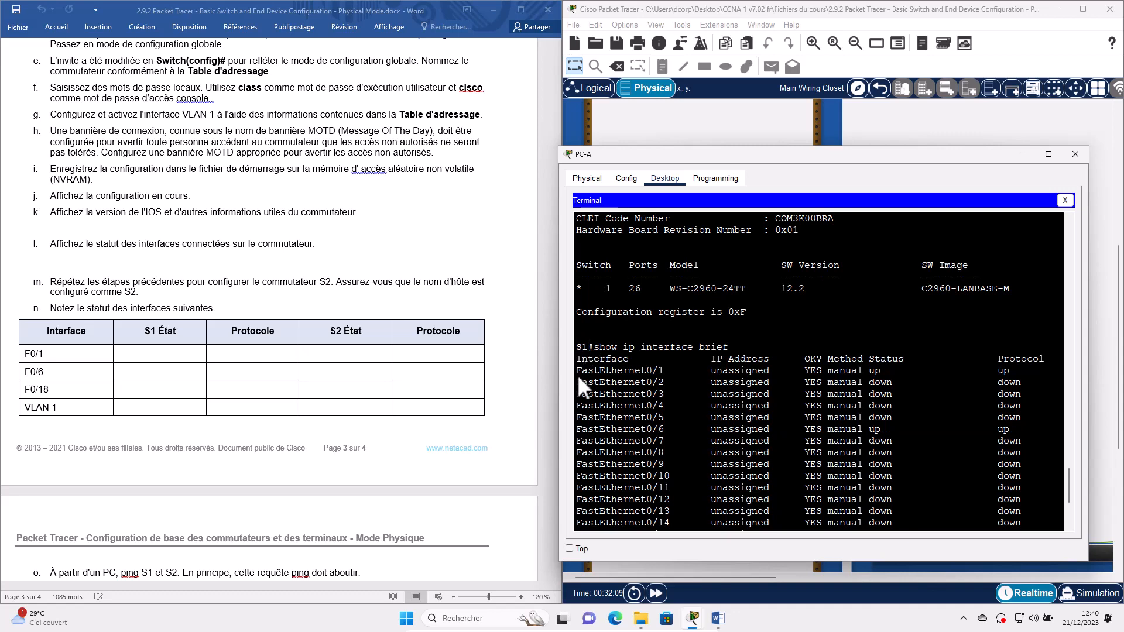
double_click(580, 349)
- Enter Activé in S1's F0/1 État cell and both F0/6 cells
left_click(138, 356)
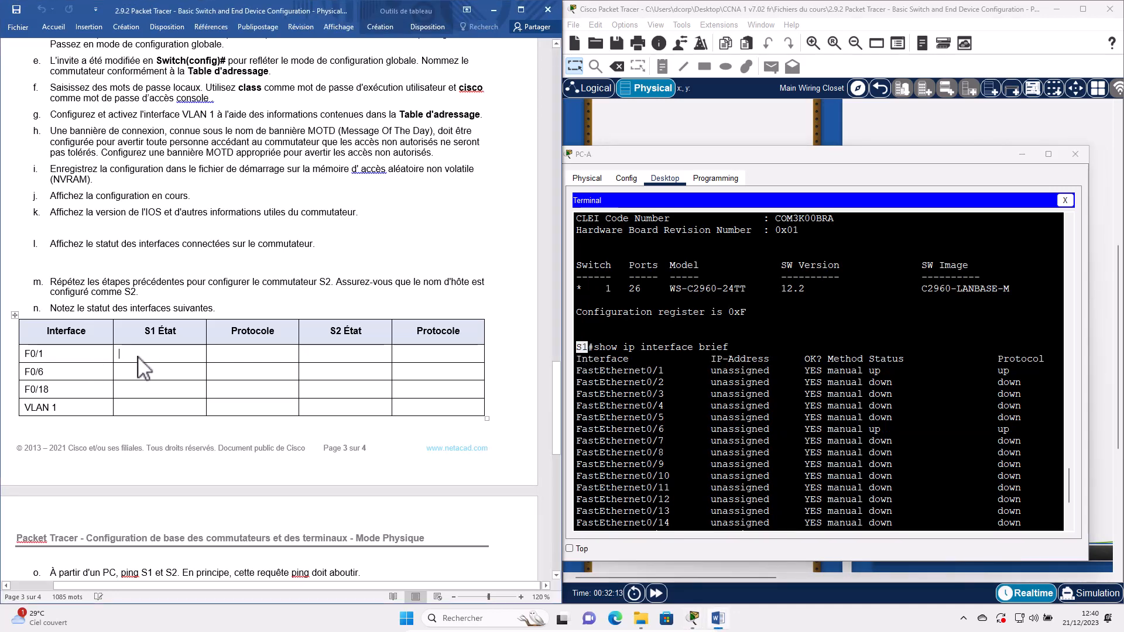
type("A")
type("A")
type("ctivé")
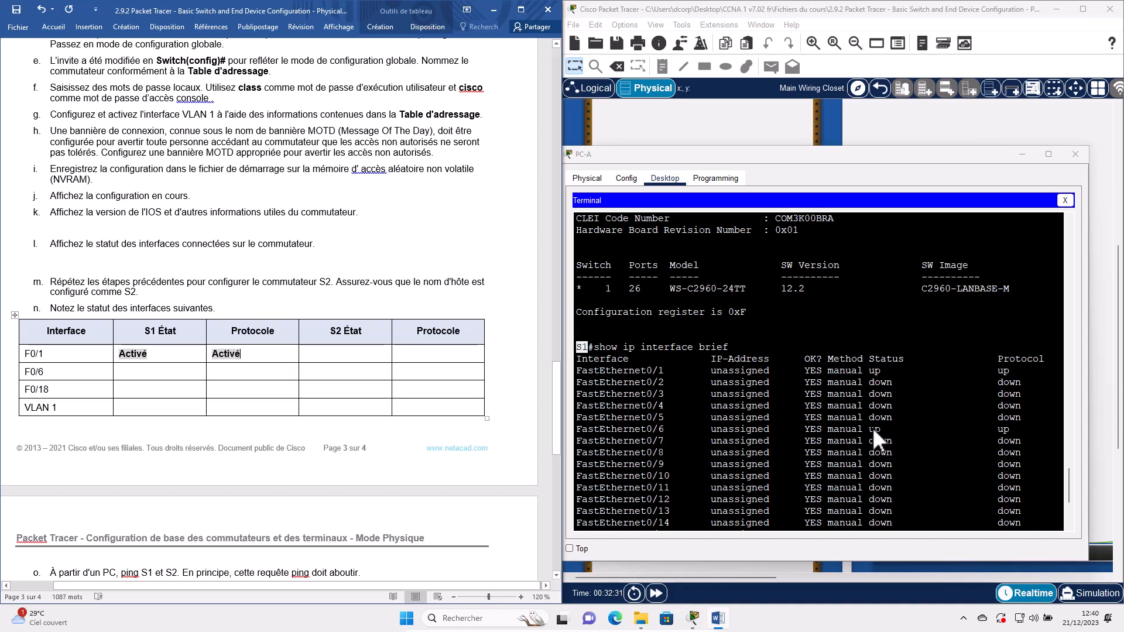
double_click(874, 429)
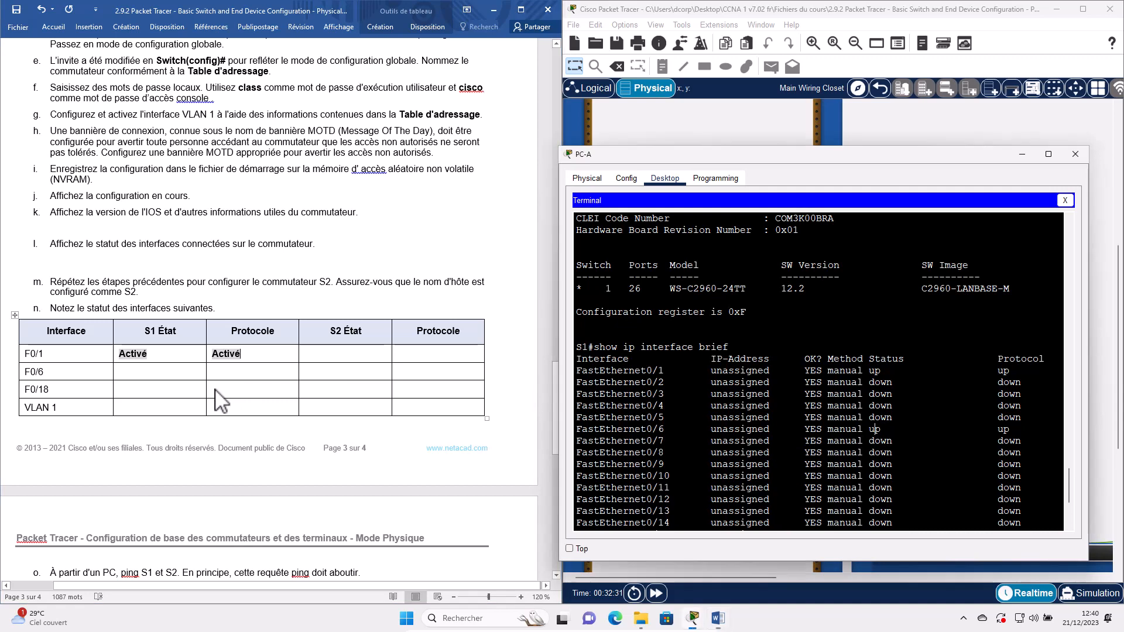
double_click(132, 354)
key("ctrl+c")
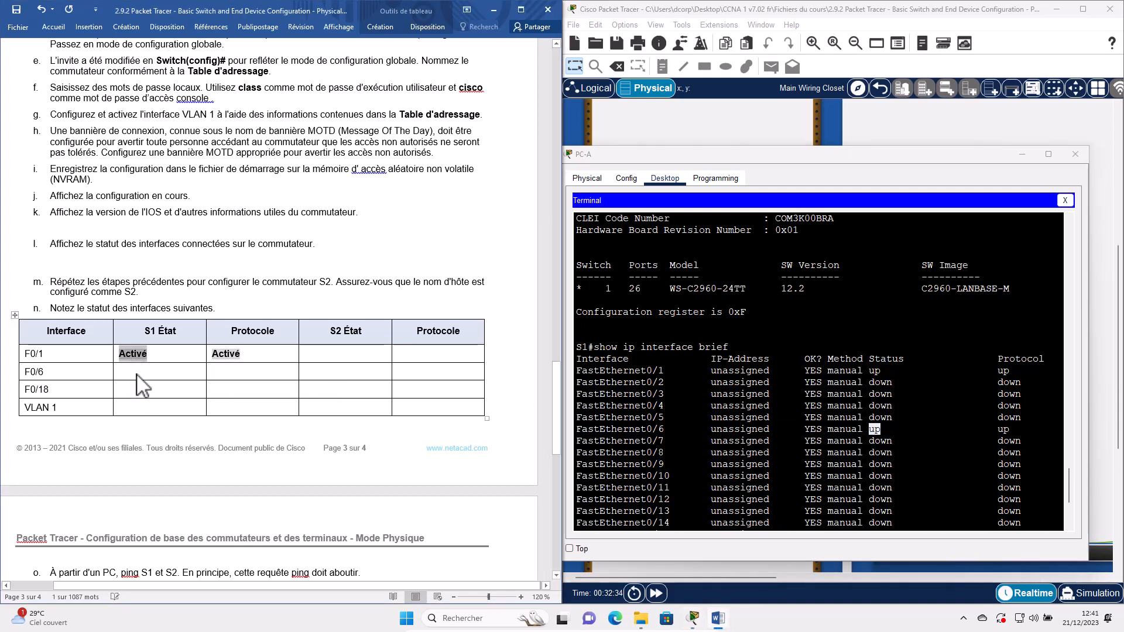
left_click(136, 375)
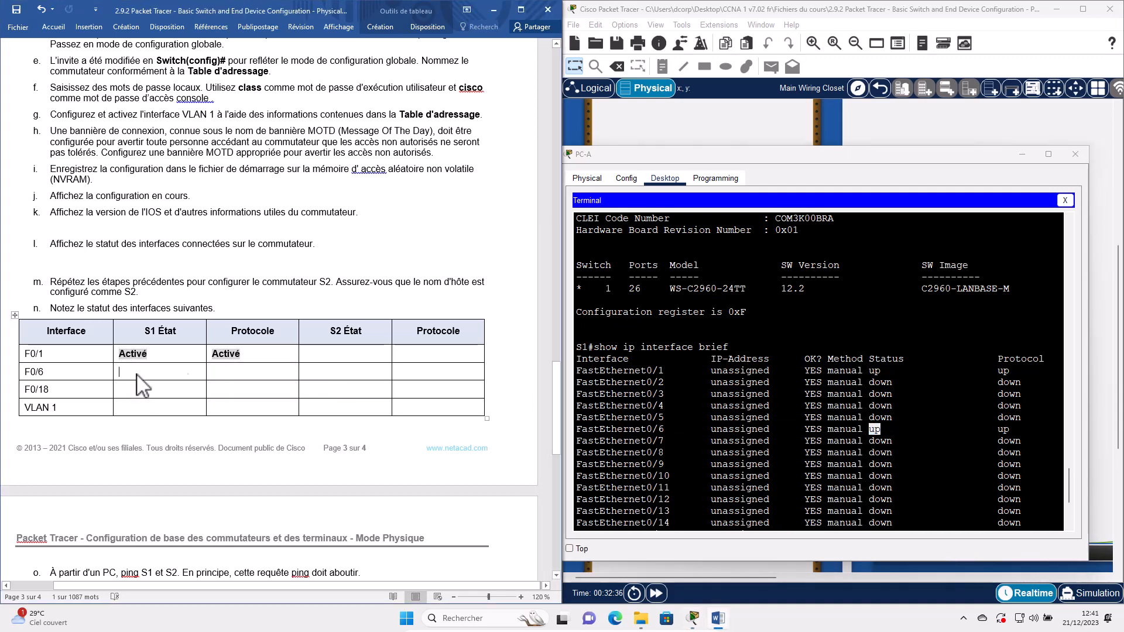
key("ctrl+v")
left_click(265, 370)
key("ctrl+v")
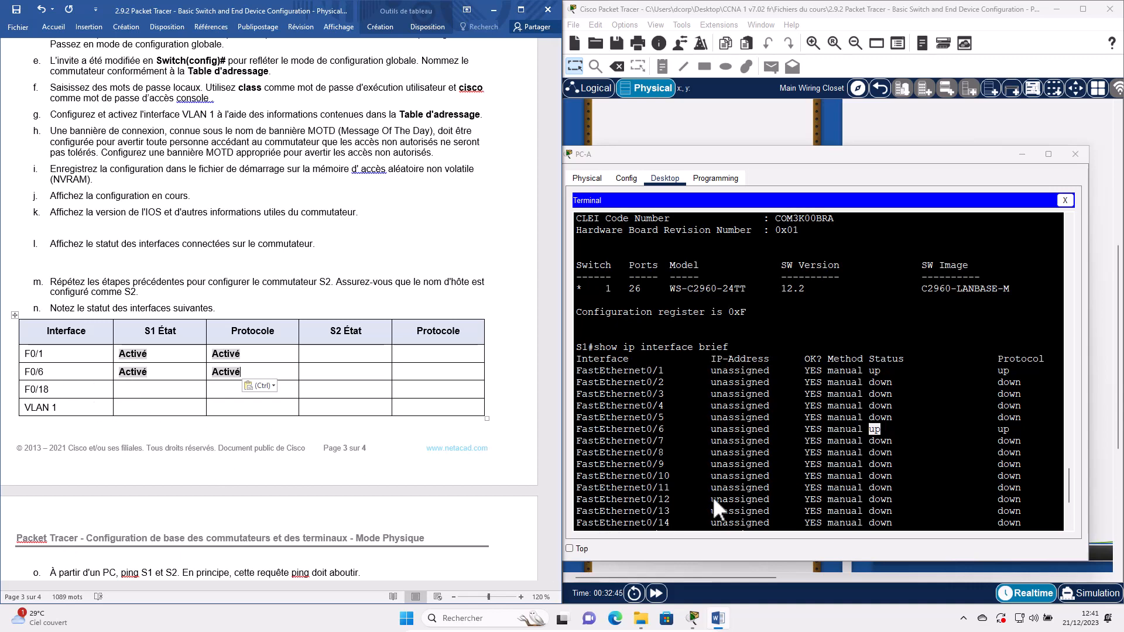
- Record Hors service in S1's F0/18 État and Protocole cells
scroll(712, 484, "down", 3)
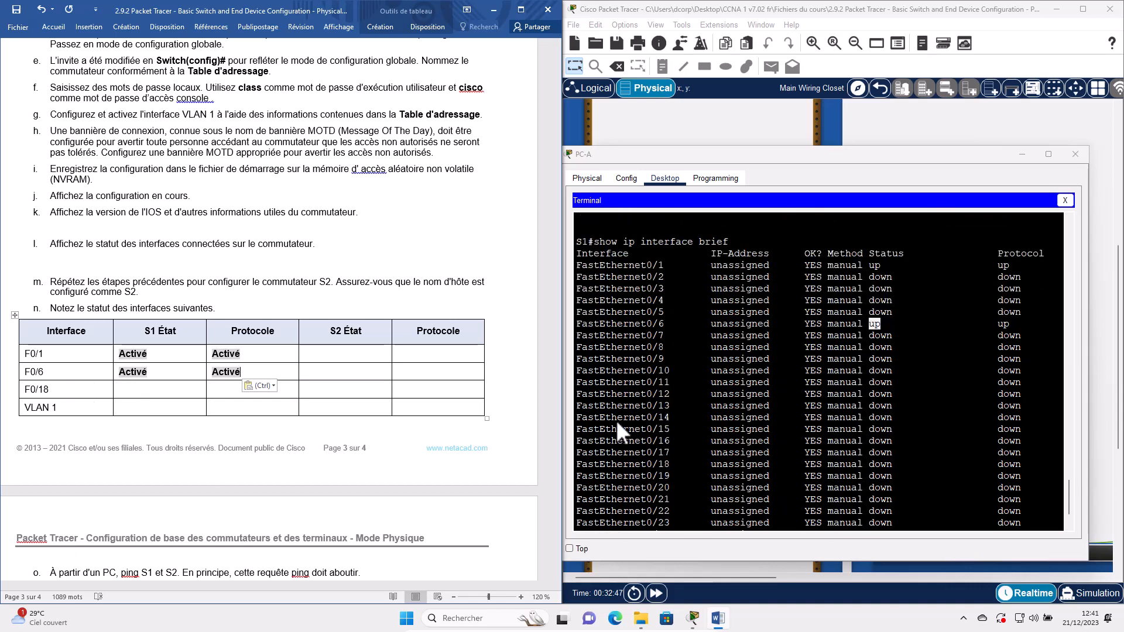
scroll(619, 424, "down", 2)
double_click(619, 409)
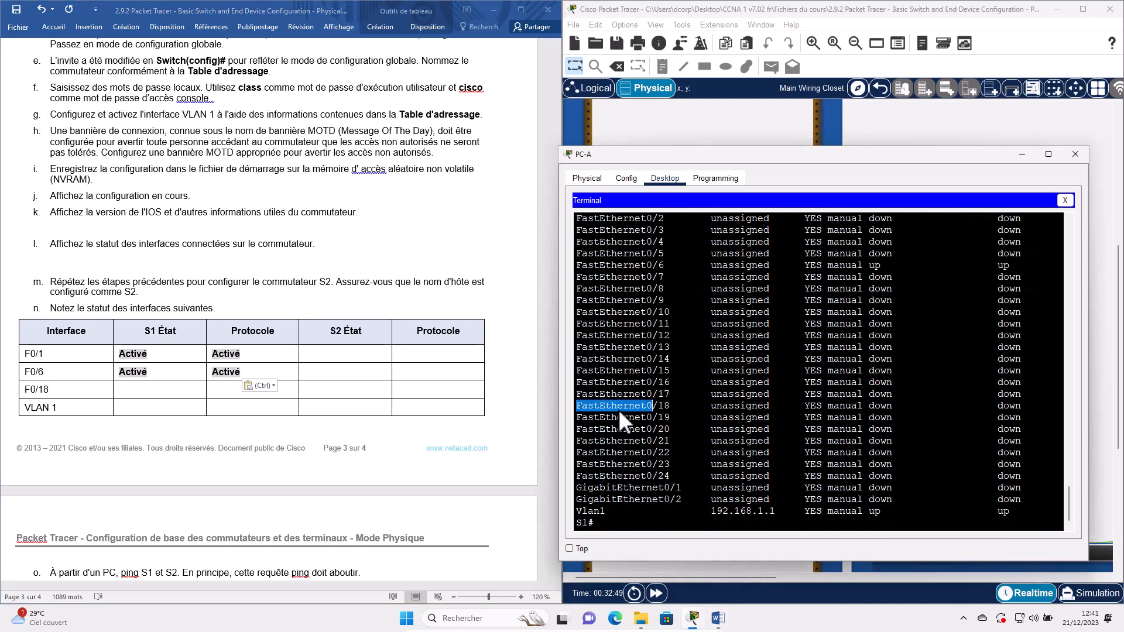
triple_click(618, 409)
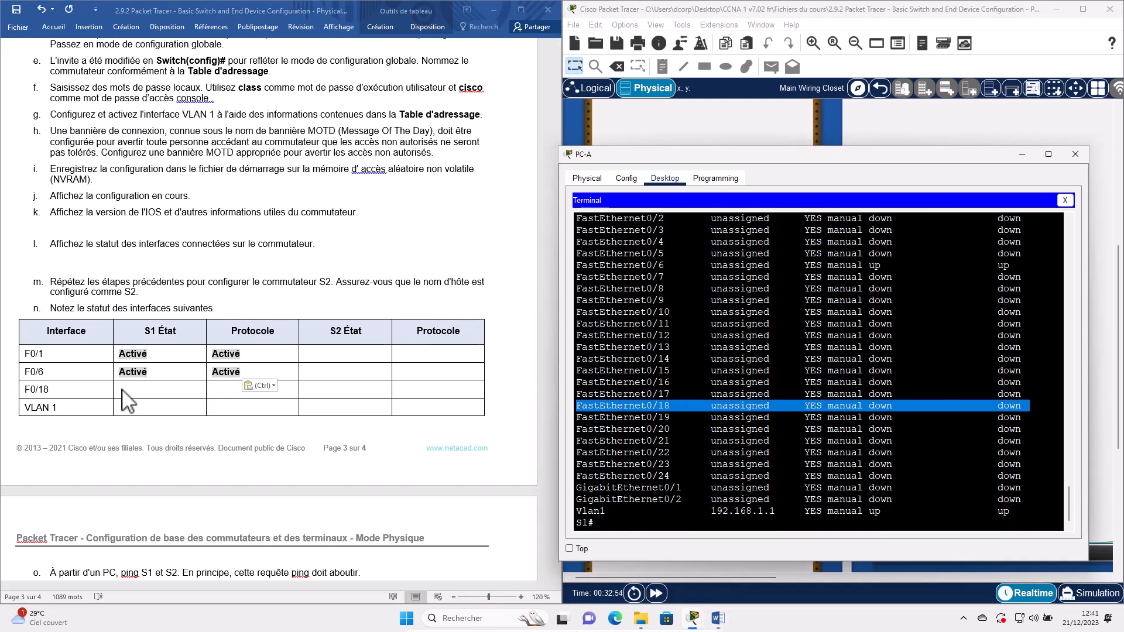
key("alt+Tab")
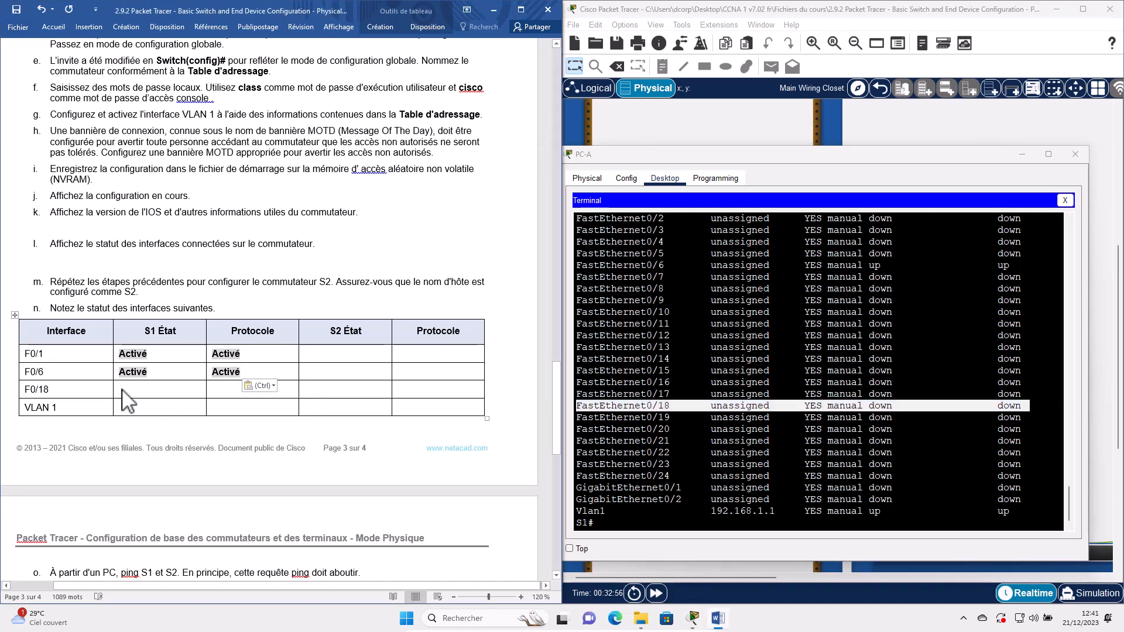
type("Hors s")
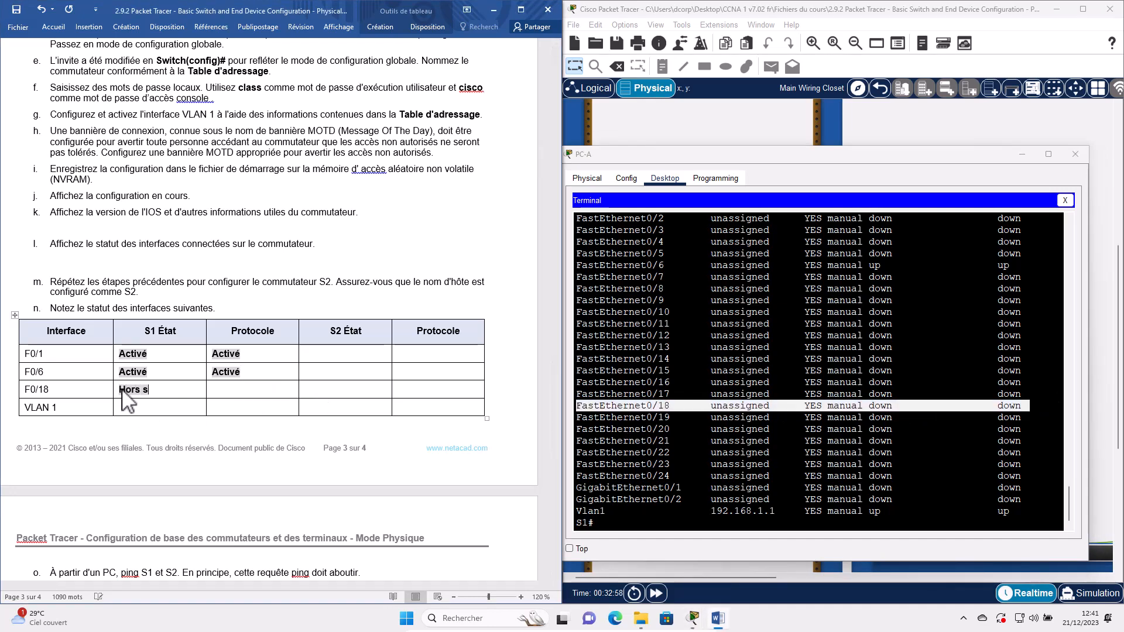
type("ervice")
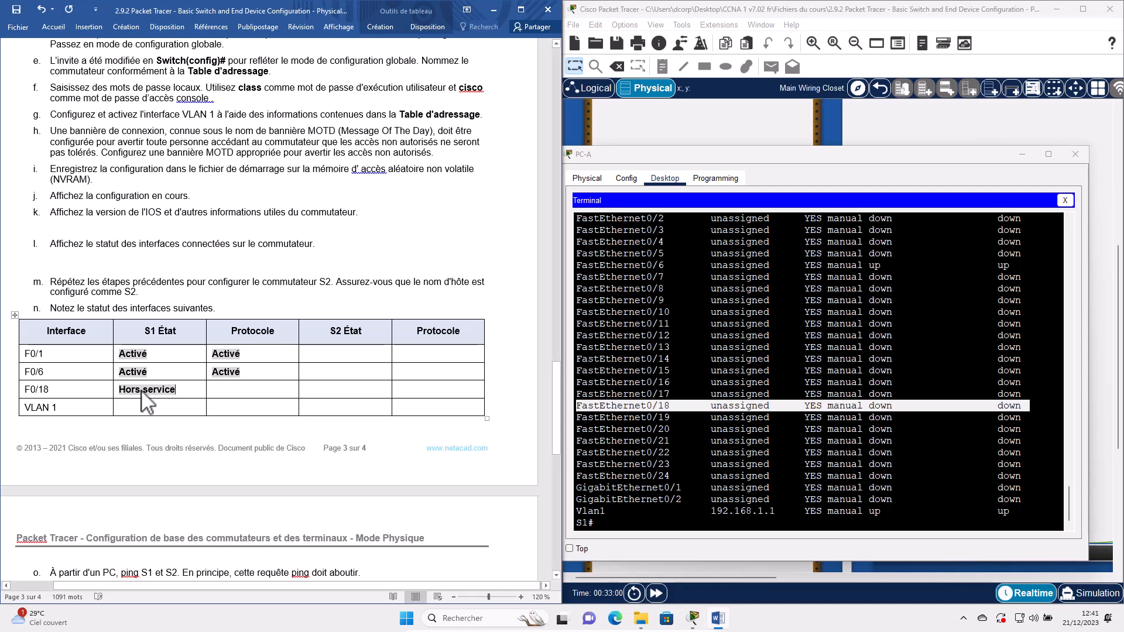
key("ctrl+shift+Left")
key("ctrl+shift+Left")
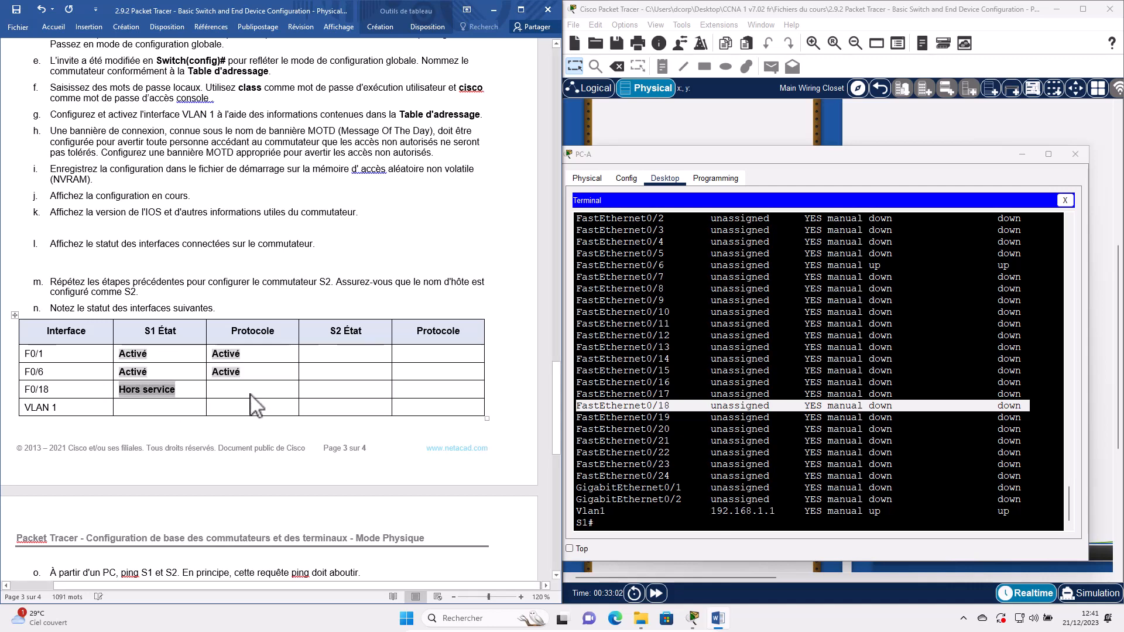
key("ctrl+c")
key("Tab")
key("ctrl+v")
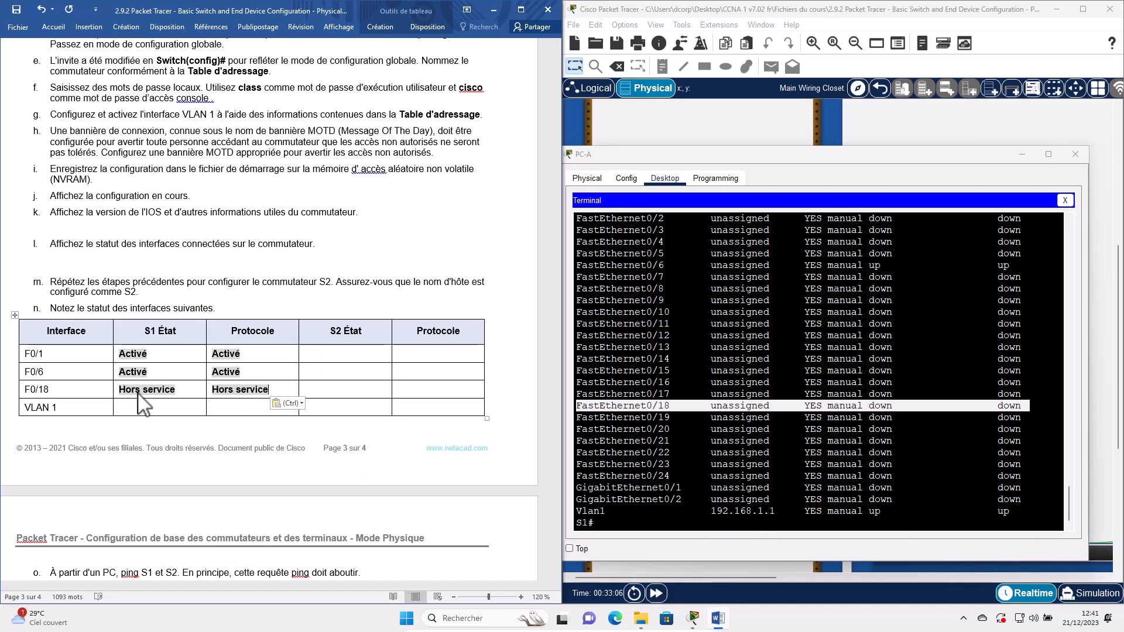
- Enter Activé in S1's VLAN 1 État cell and put away PC-A's terminal
double_click(133, 373)
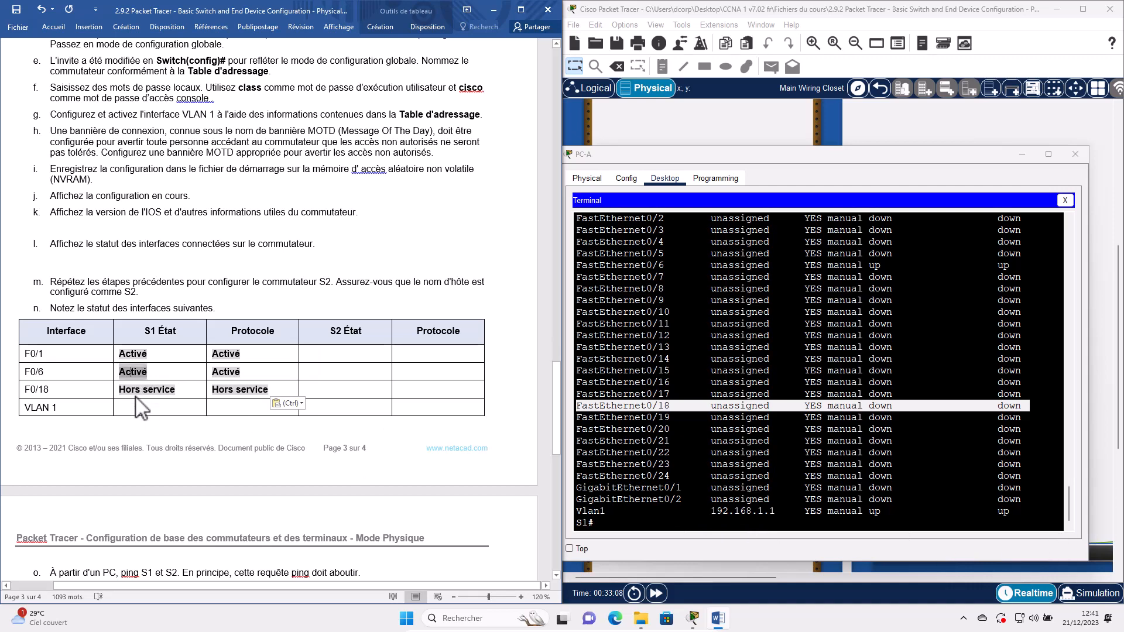
key("ctrl+c")
key("Down")
key("Down")
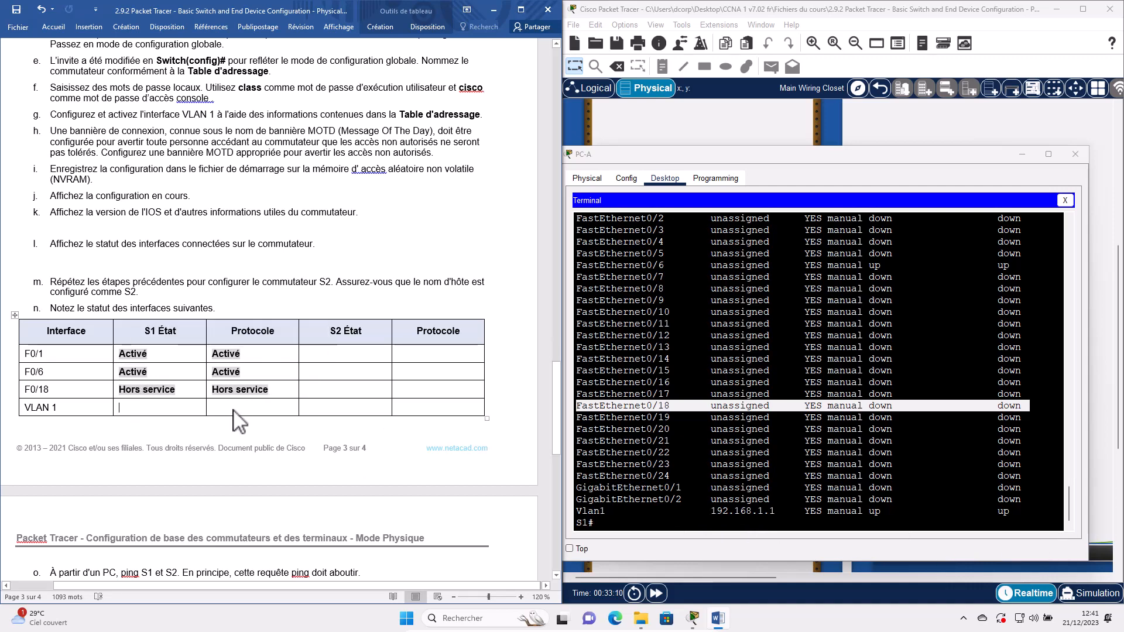
key("ctrl+v")
key("ctrl+v")
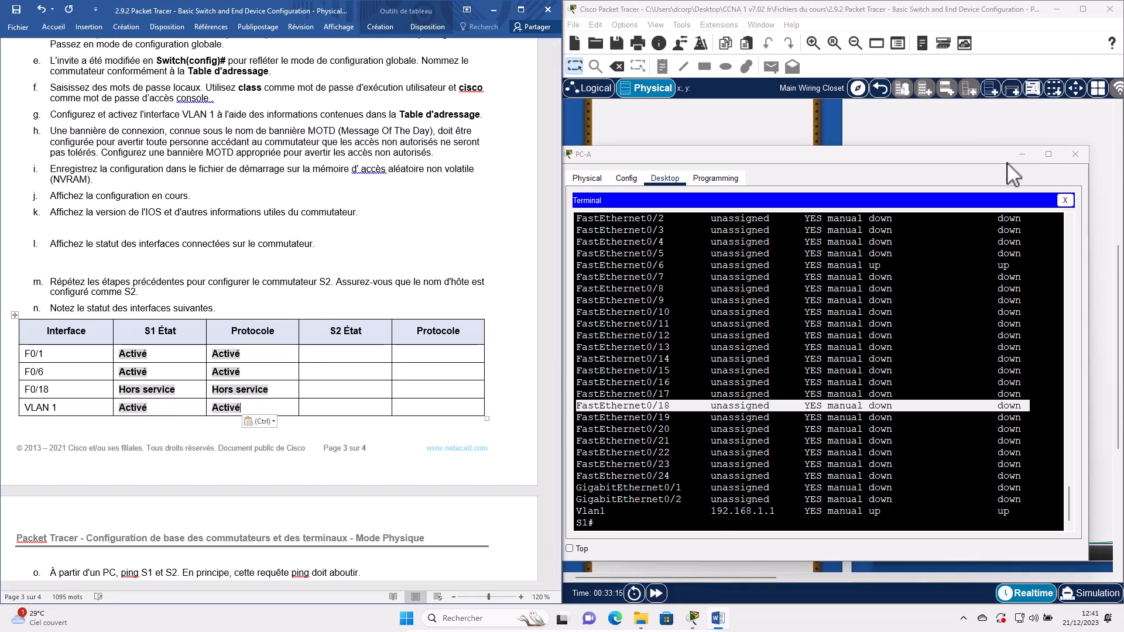
left_click(710, 392)
left_click(1022, 155)
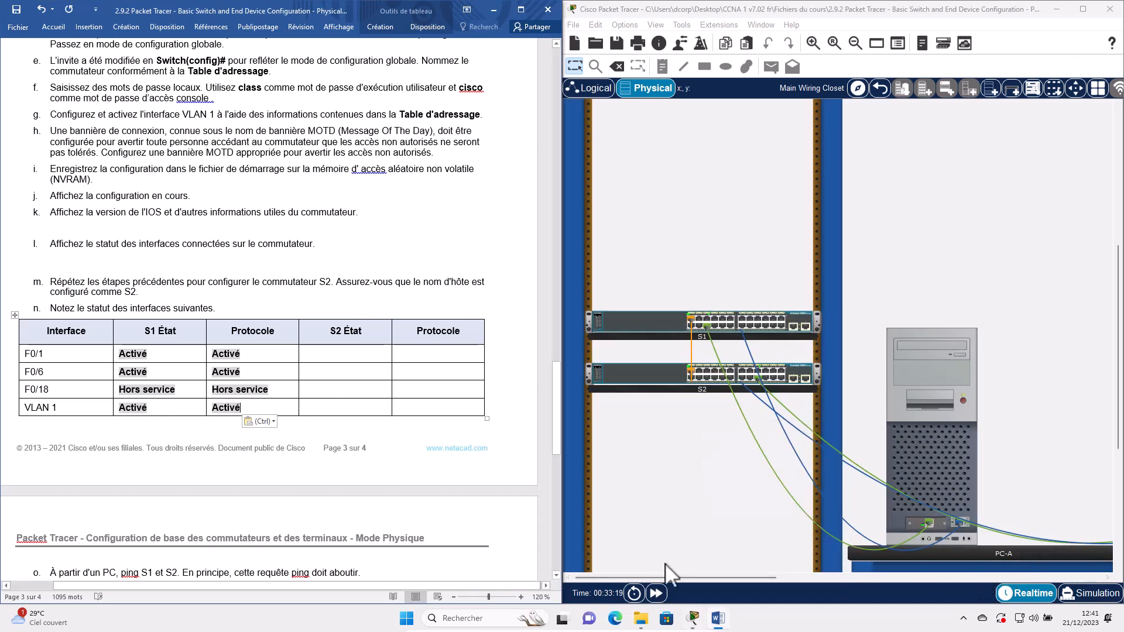
- Open PC-B's terminal showing S2's interface output over the workspace
left_click_drag(743, 576, 831, 575)
left_click(938, 458)
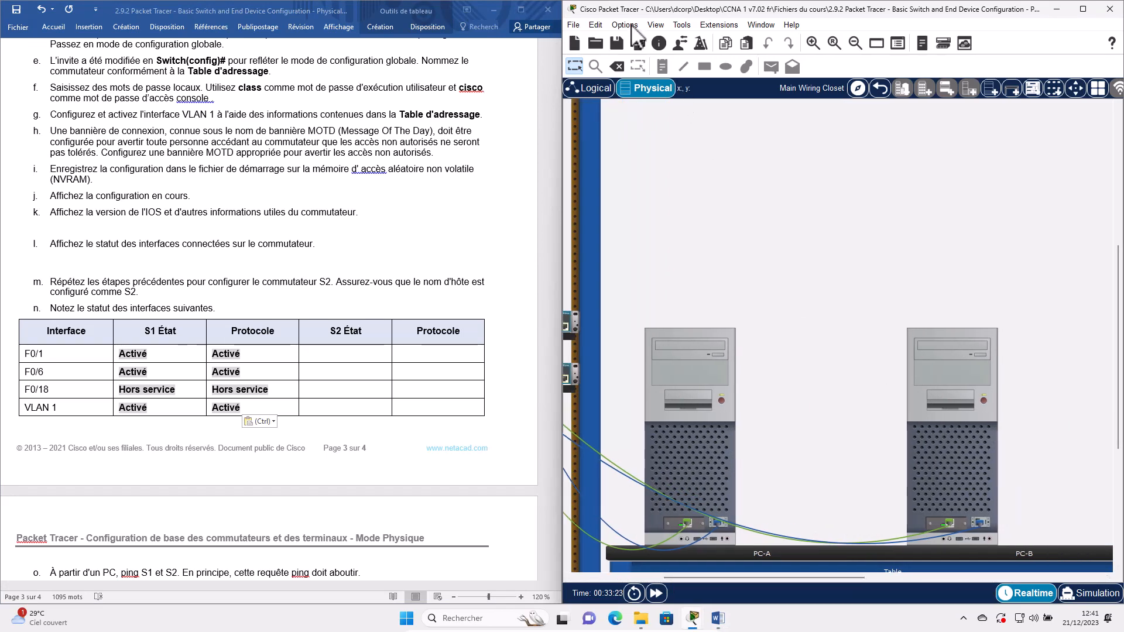
left_click_drag(616, 34, 788, 183)
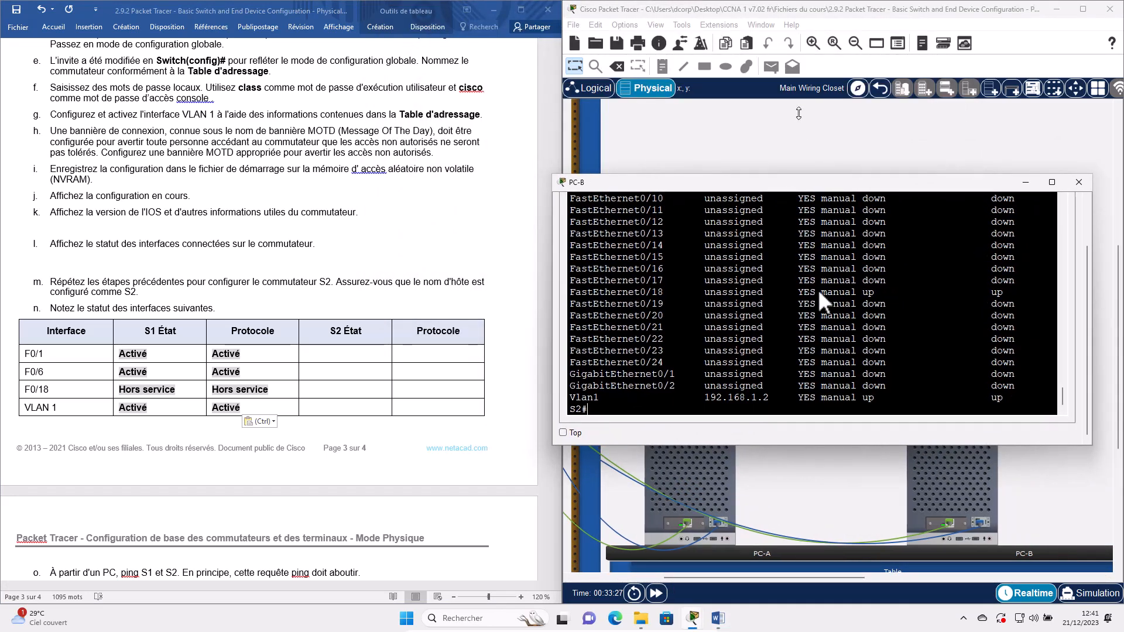
scroll(785, 285, "up", 4)
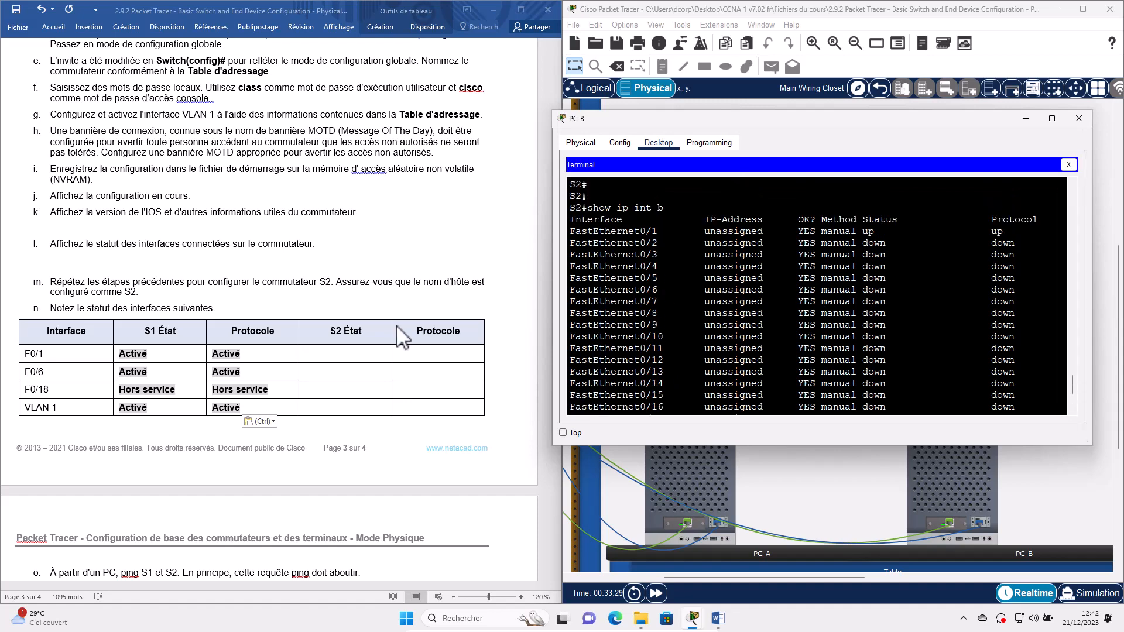
- Enter Activé in S2's F0/1 État and Protocole cells
double_click(125, 354)
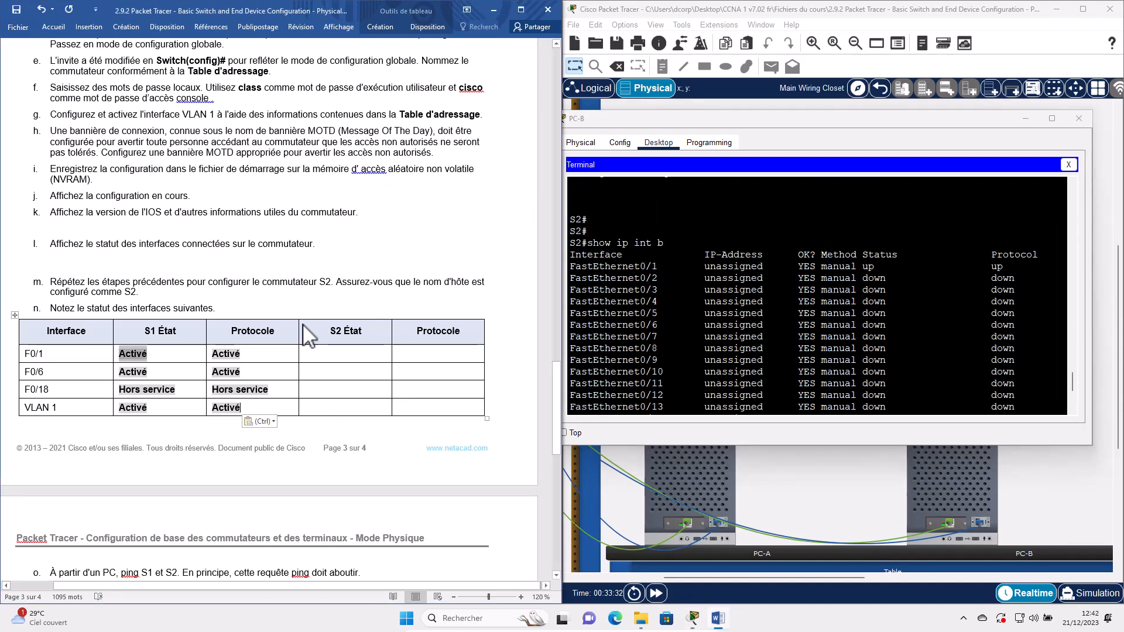
key("ctrl+c")
left_click(351, 354)
key("ctrl+v")
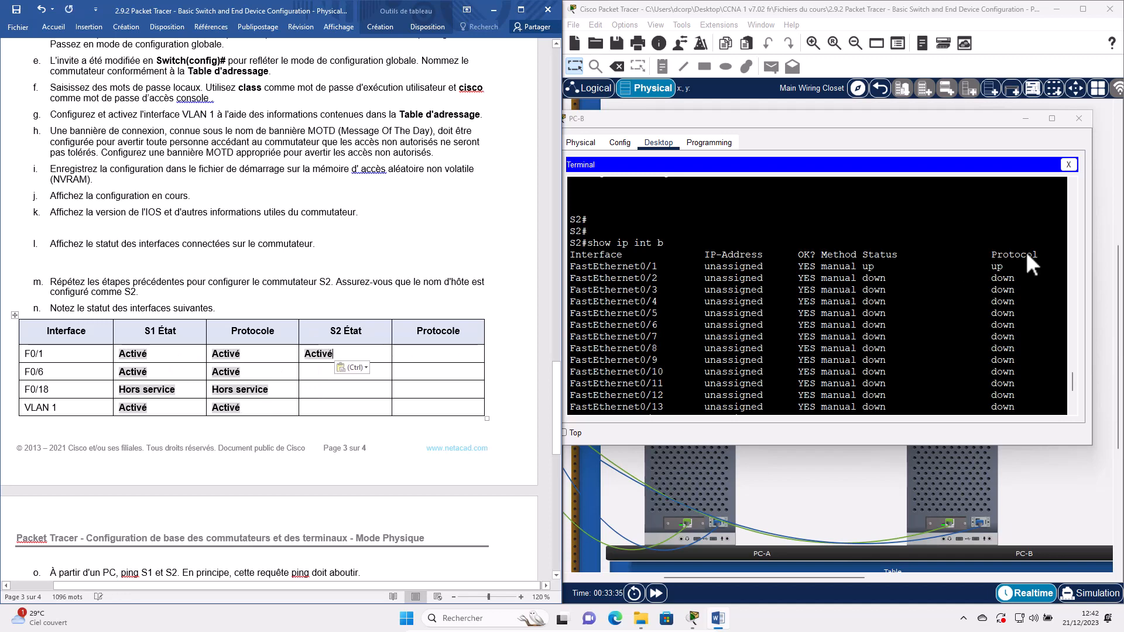
key("Tab")
key("ctrl+v")
- Enter Hors service in S2's F0/6 État and Protocole cells after checking the output
double_click(868, 266)
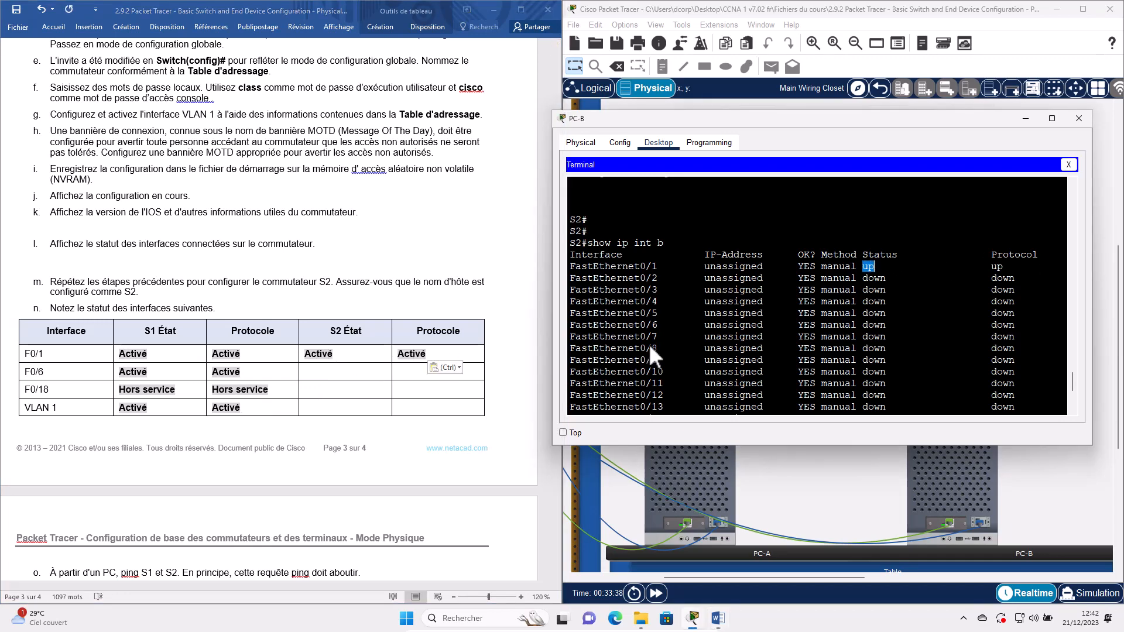
triple_click(872, 267)
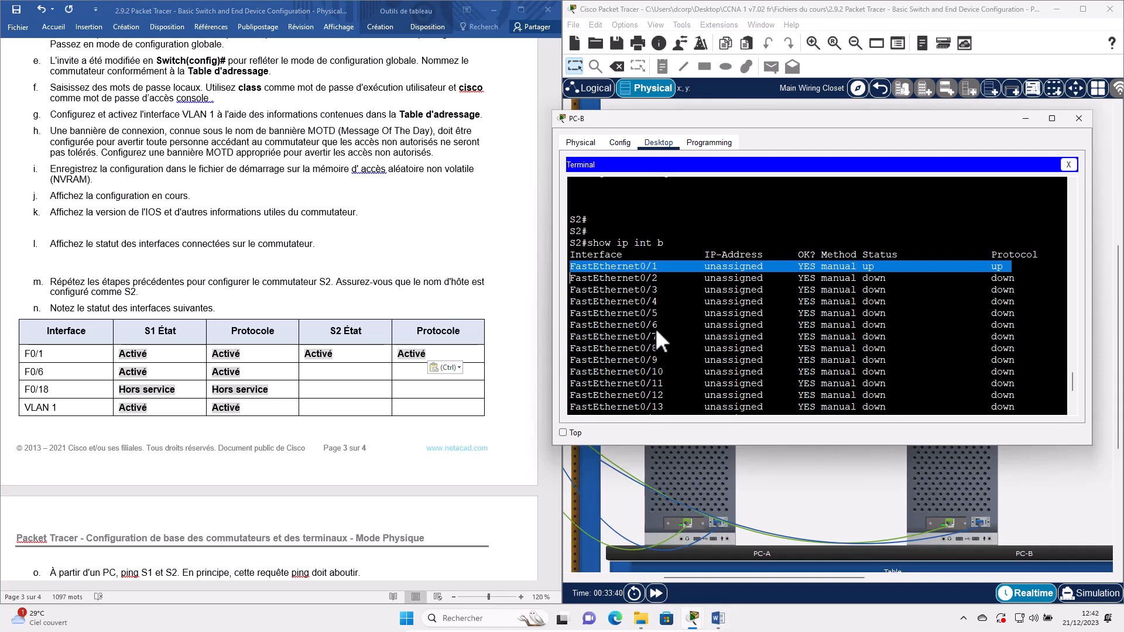
triple_click(1066, 326)
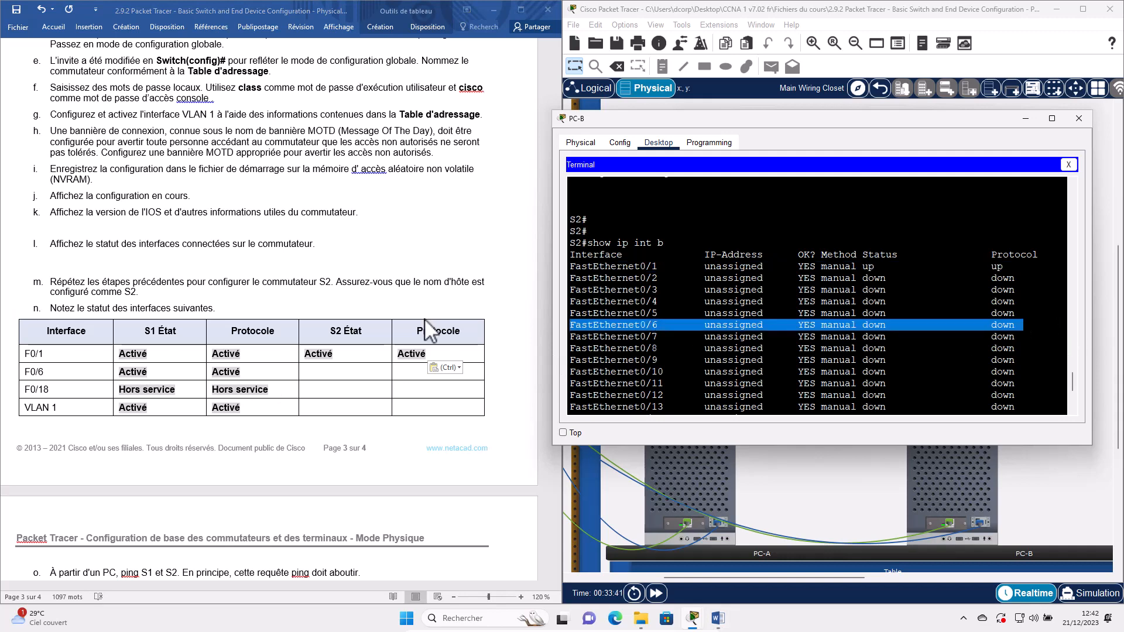
triple_click(258, 392)
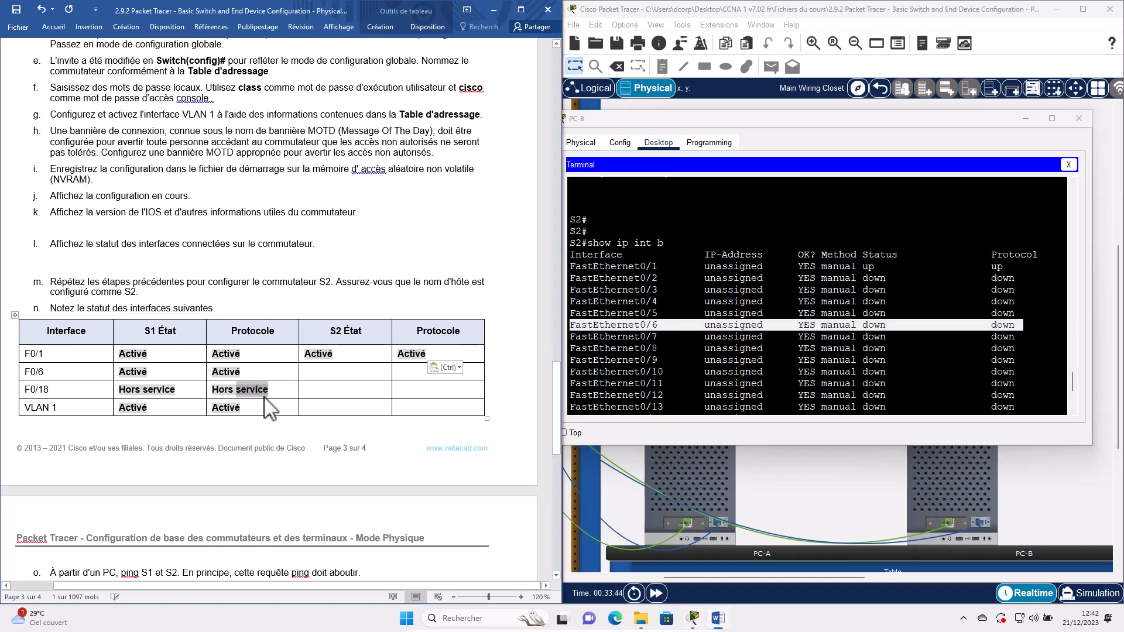
left_click(334, 370)
key("ctrl+v")
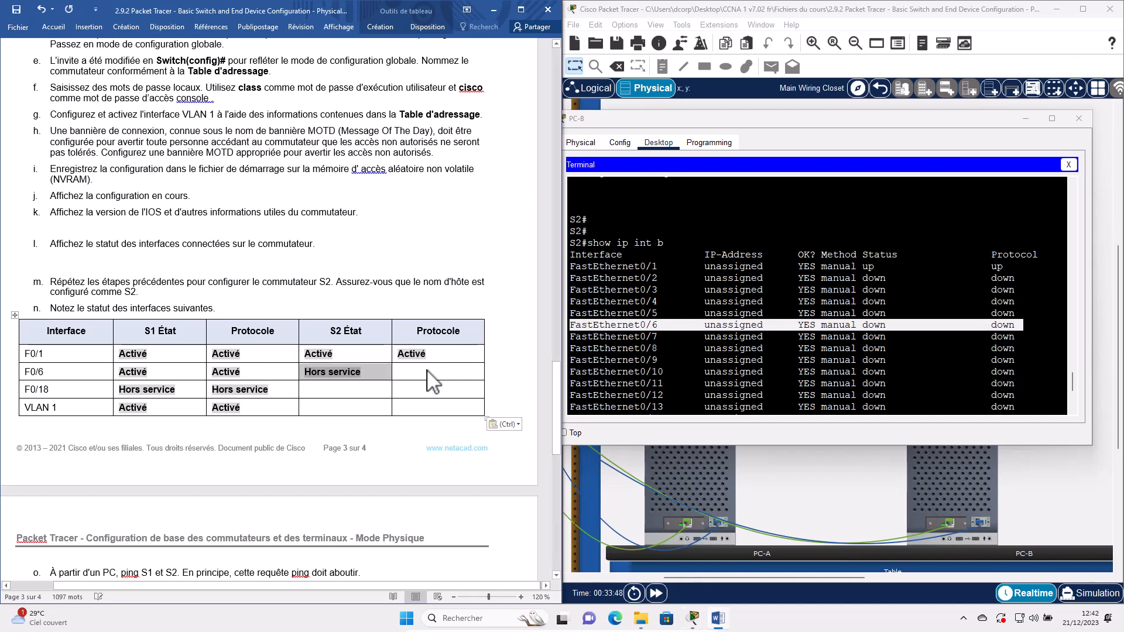
left_click(432, 381)
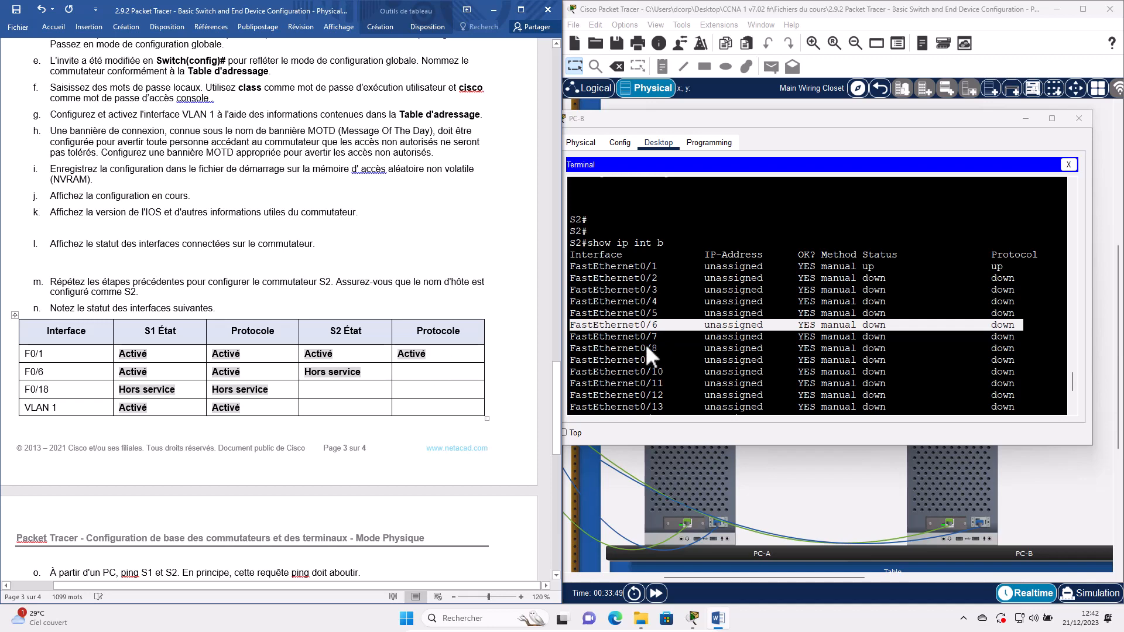
key("ctrl+v")
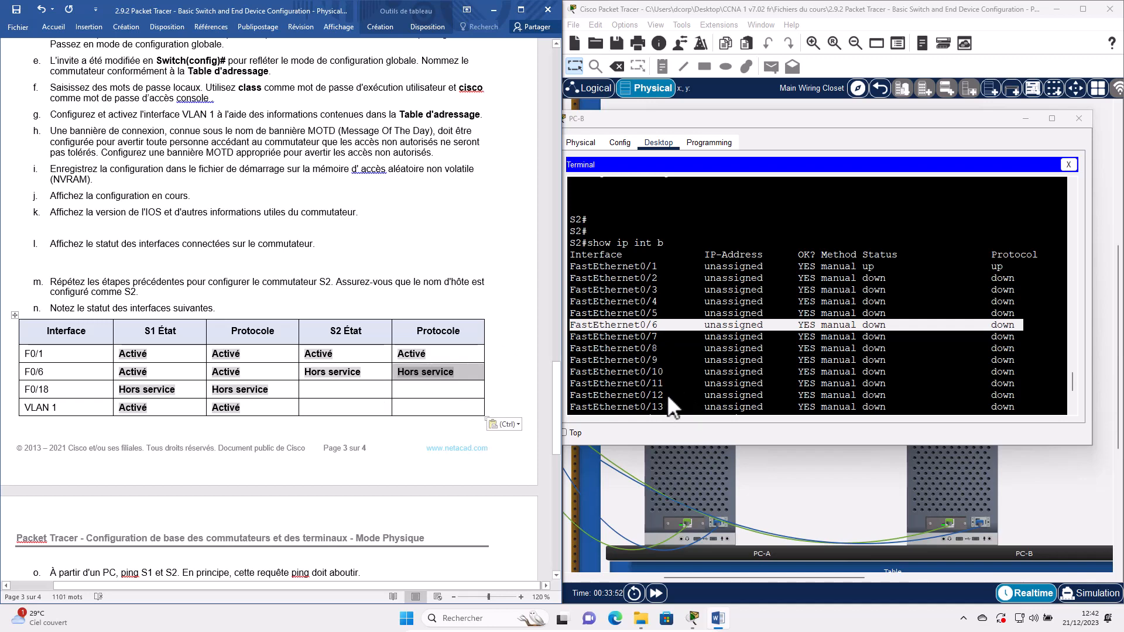
- Enter Activé in S2's F0/18 and VLAN 1 État and Protocole cells
scroll(933, 384, "down", 1)
scroll(934, 387, "down", 1)
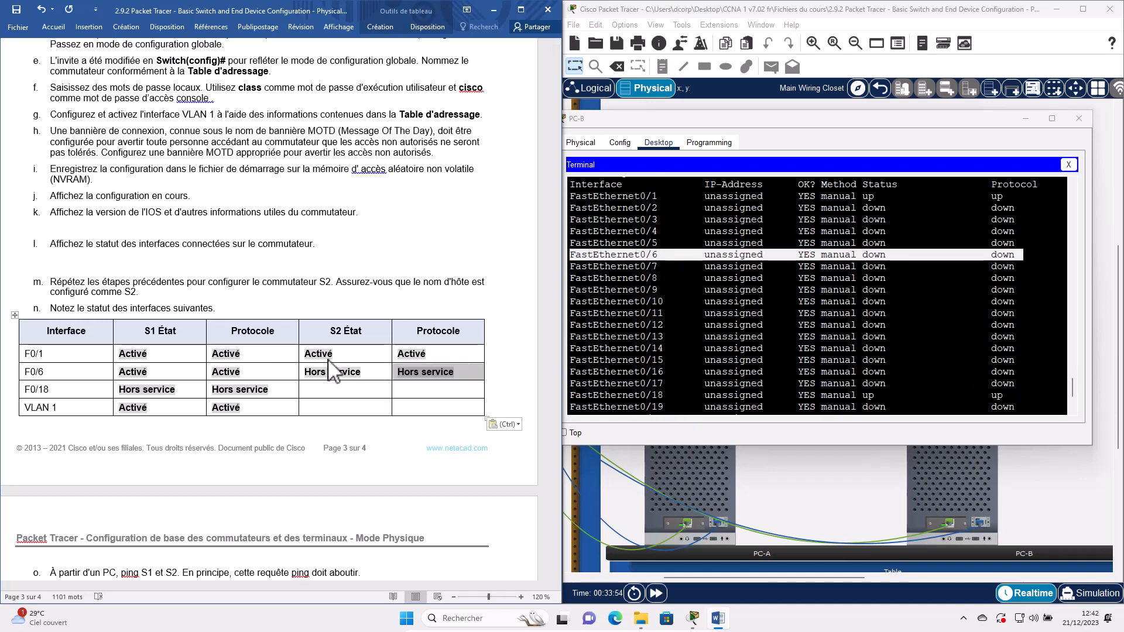
left_click(313, 393)
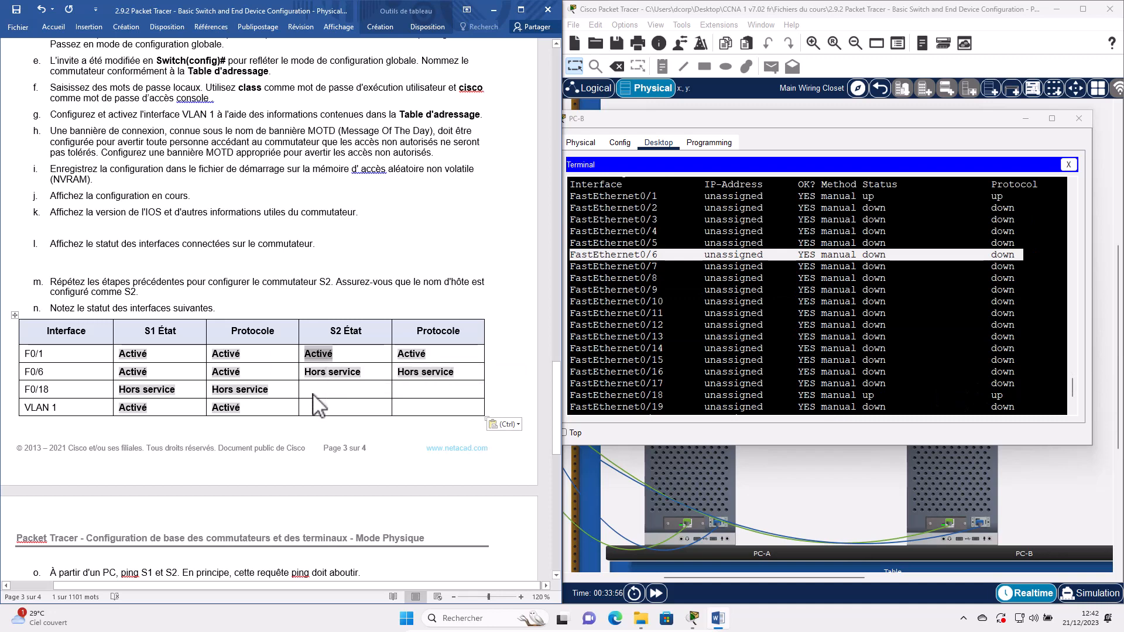
key("ctrl+v")
left_click(423, 393)
key("ctrl+v")
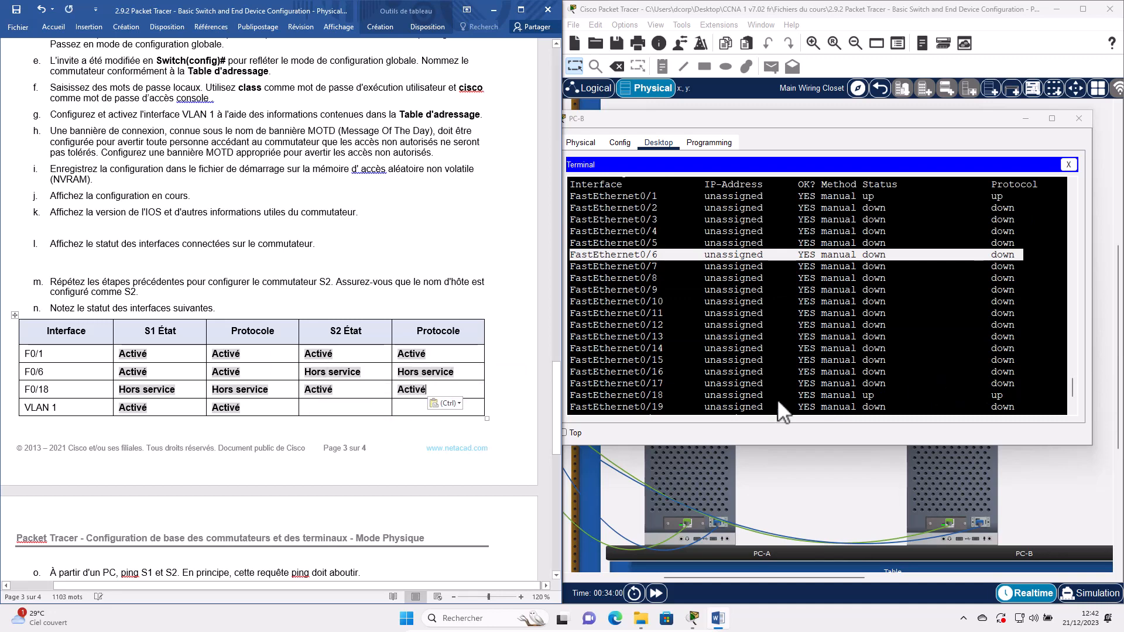
scroll(725, 391, "down", 3)
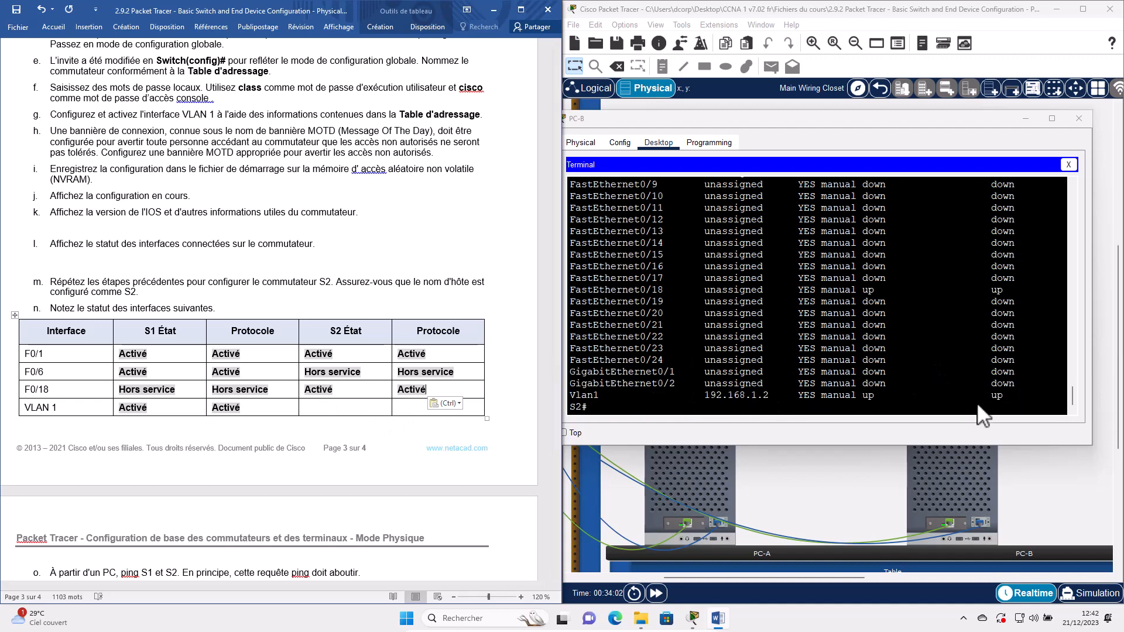
left_click(328, 409)
key("ctrl+v")
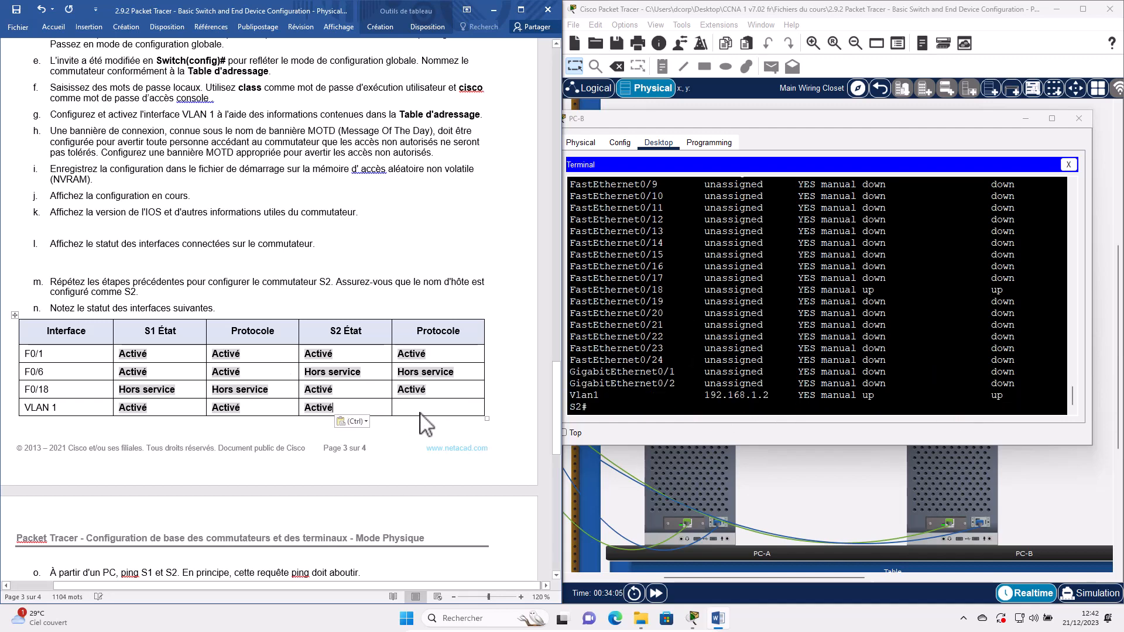
key("ctrl+v")
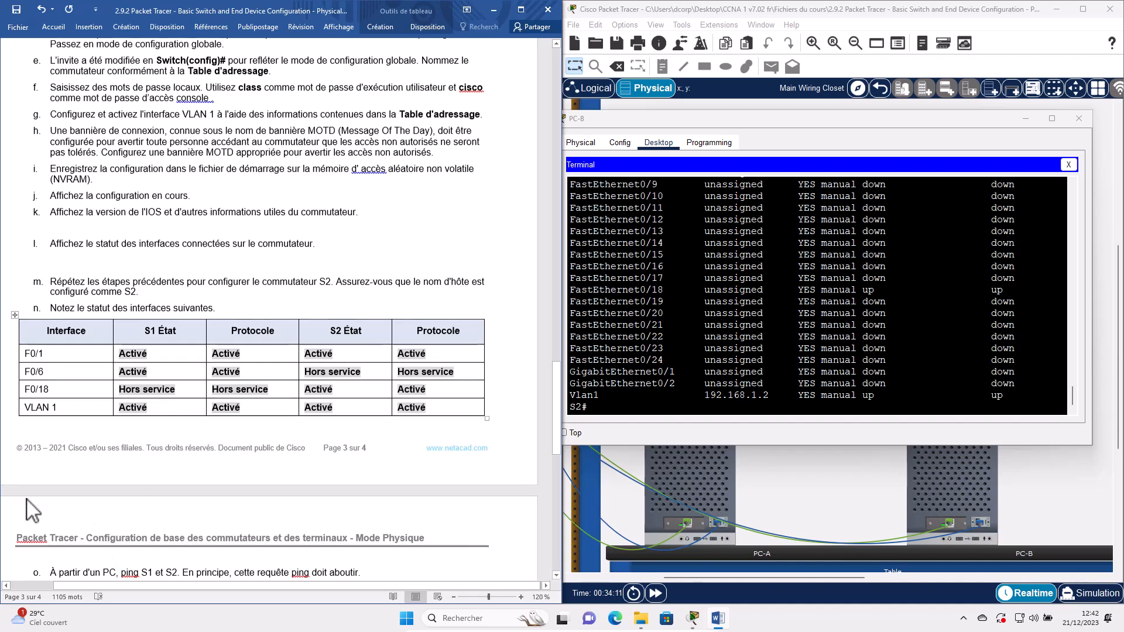
scroll(32, 511, "down", 1)
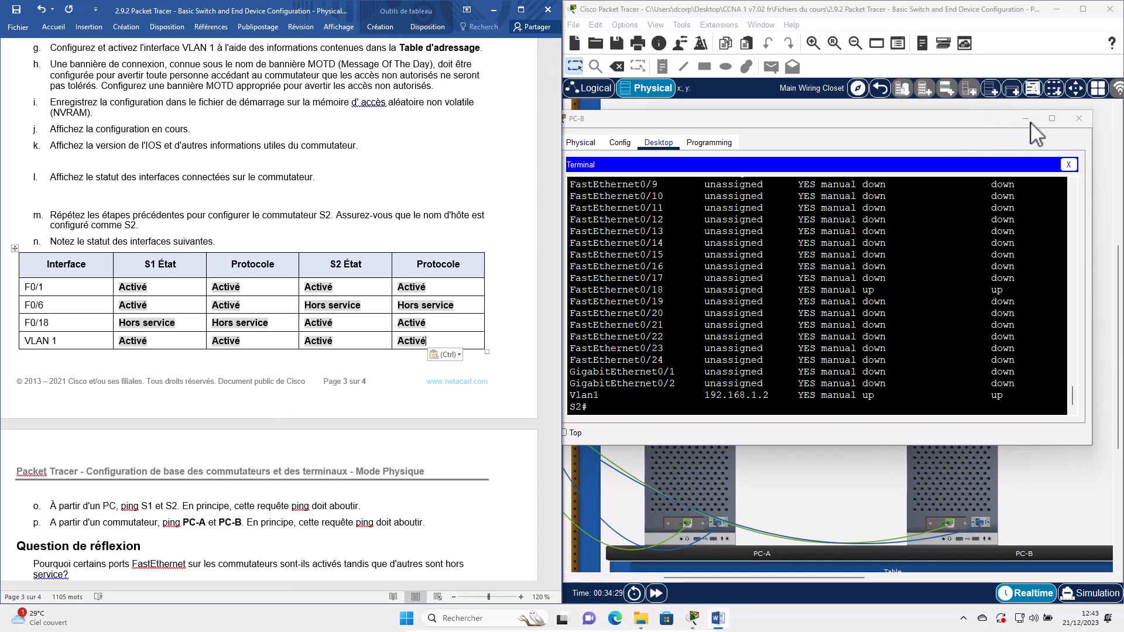
- From PC-A's command prompt, ping S1 at 192.168.1.1 twice to confirm replies
left_click(690, 463)
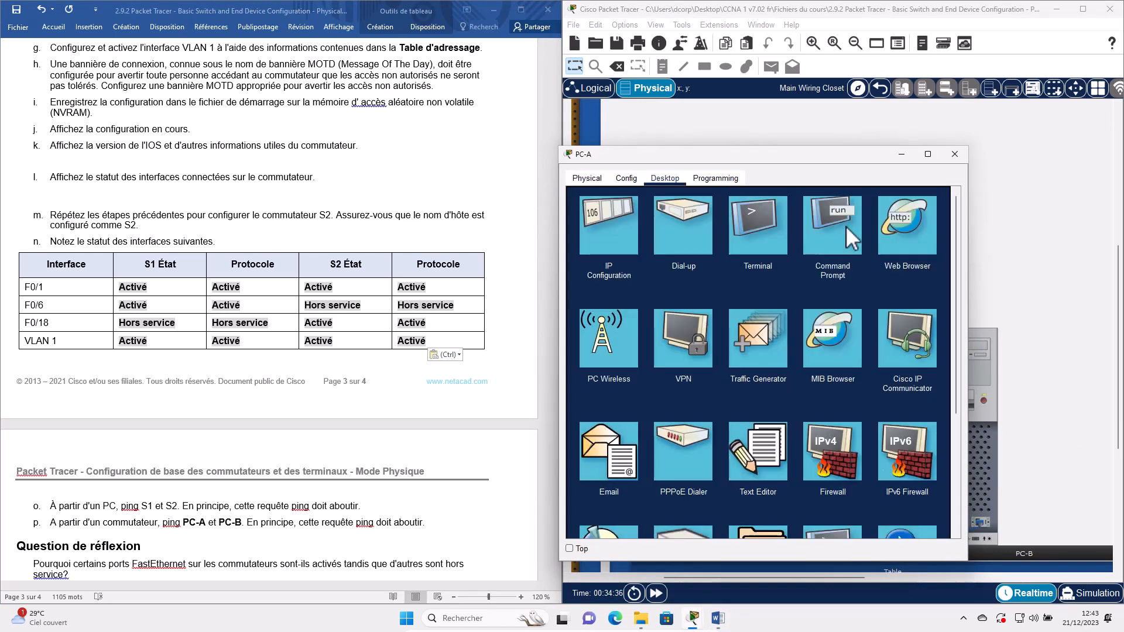
left_click(845, 228)
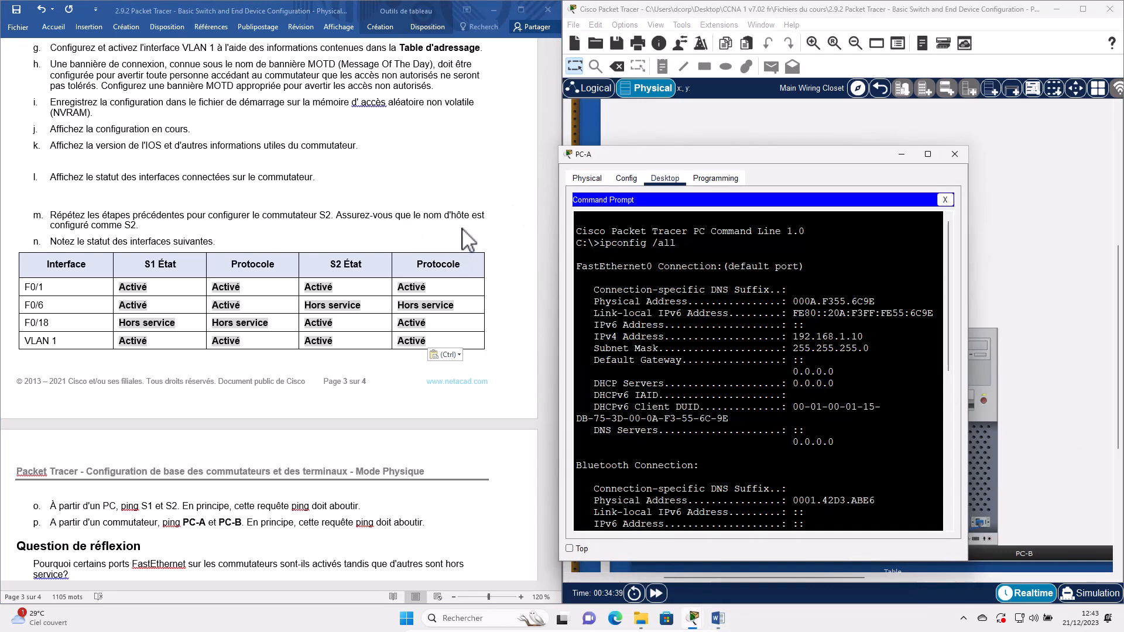
scroll(351, 231, "up", 20)
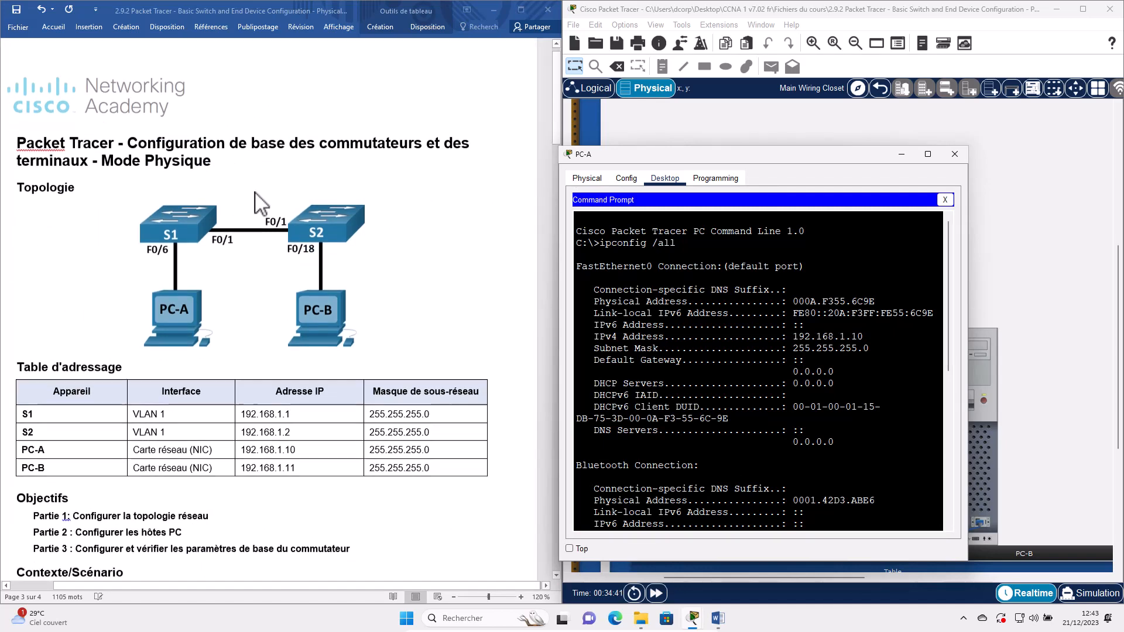
scroll(255, 208, "down", 4)
scroll(258, 202, "up", 3)
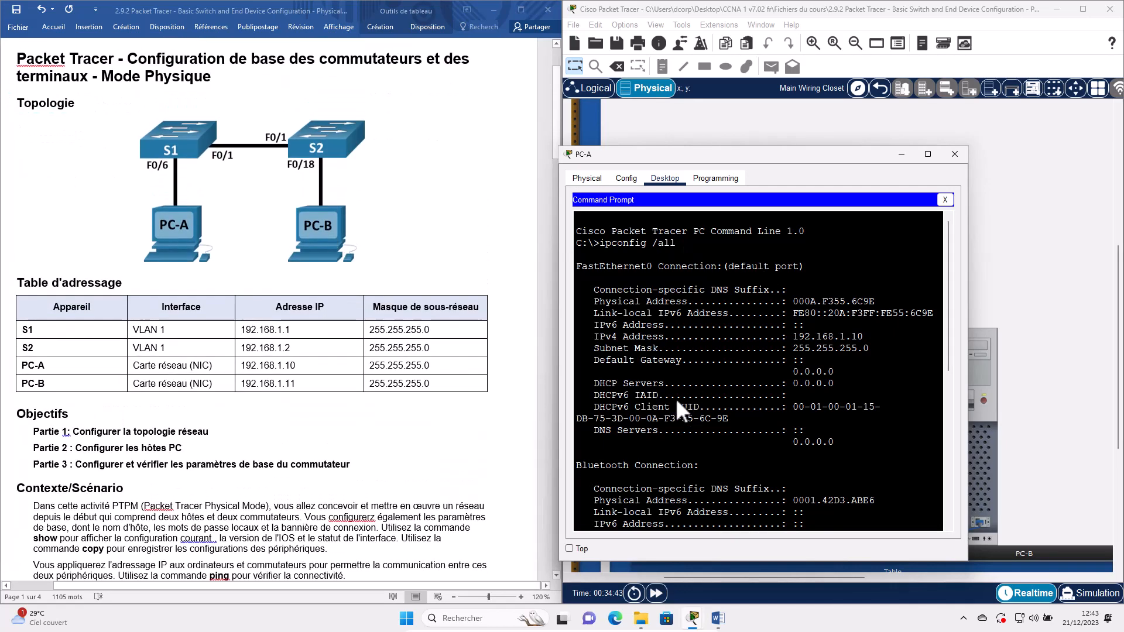
key("Return")
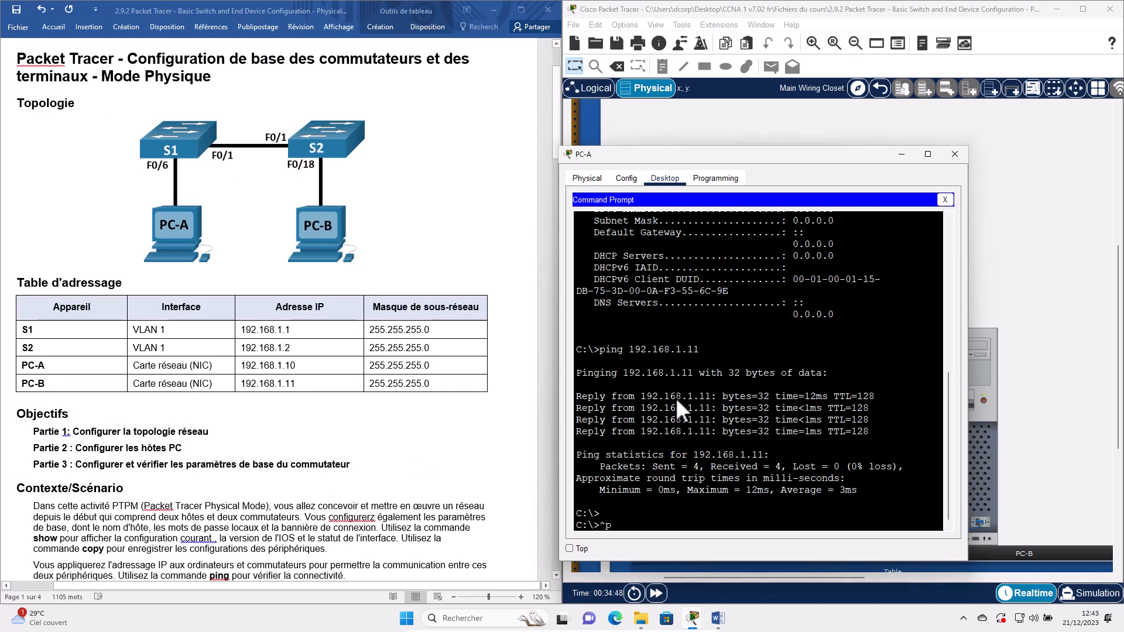
type("ng")
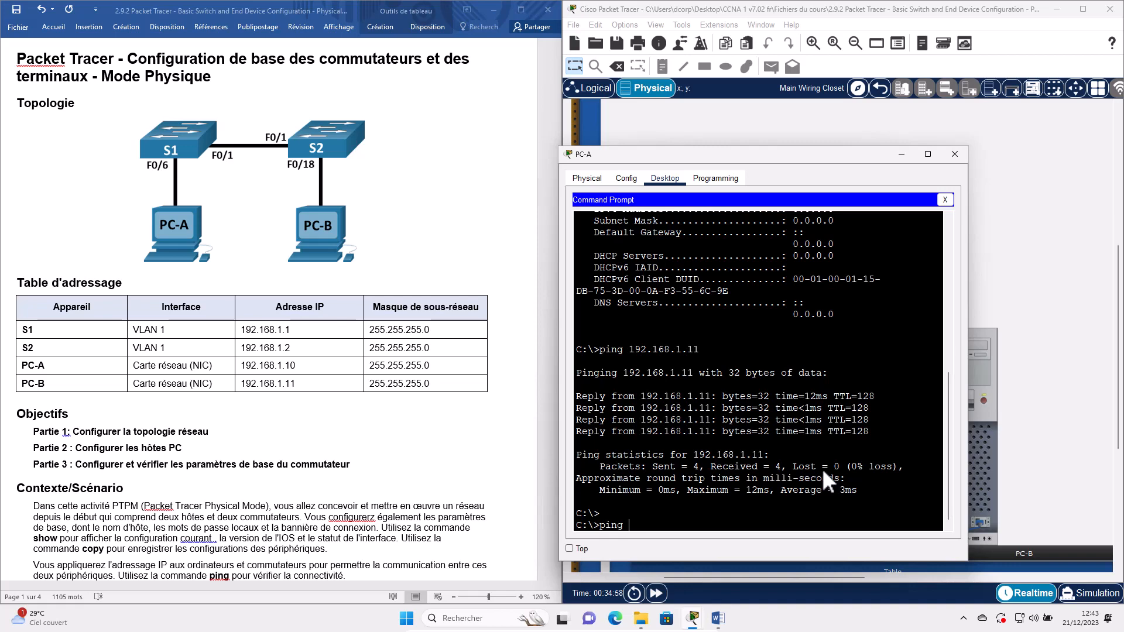
type("92.168.1.1")
key("Return")
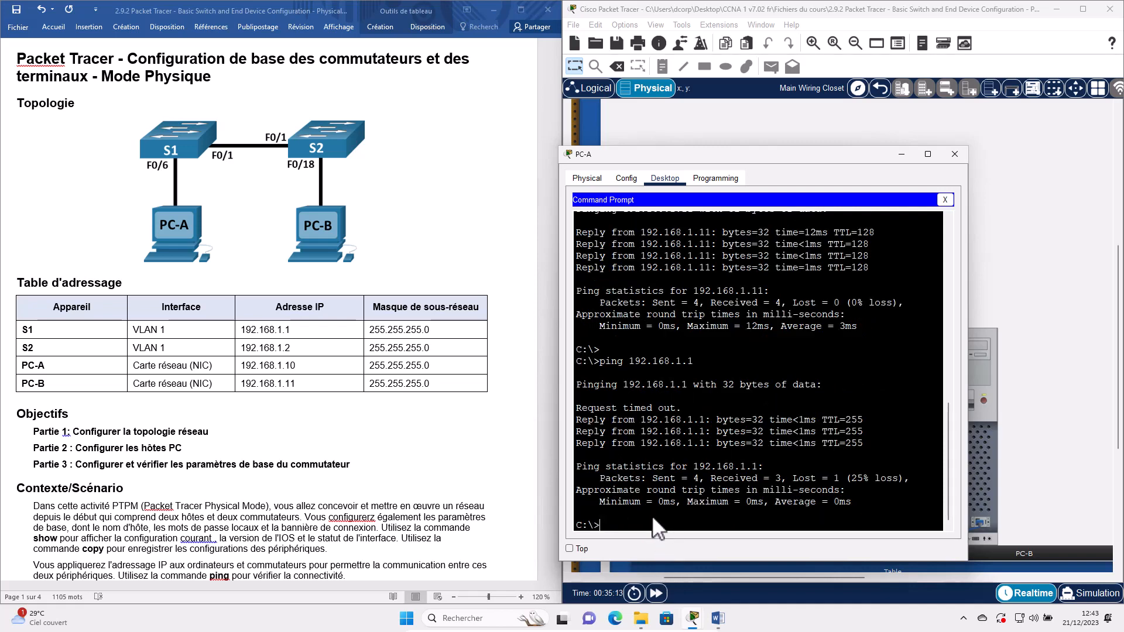
type("ping 192.168.1.1")
key("Return")
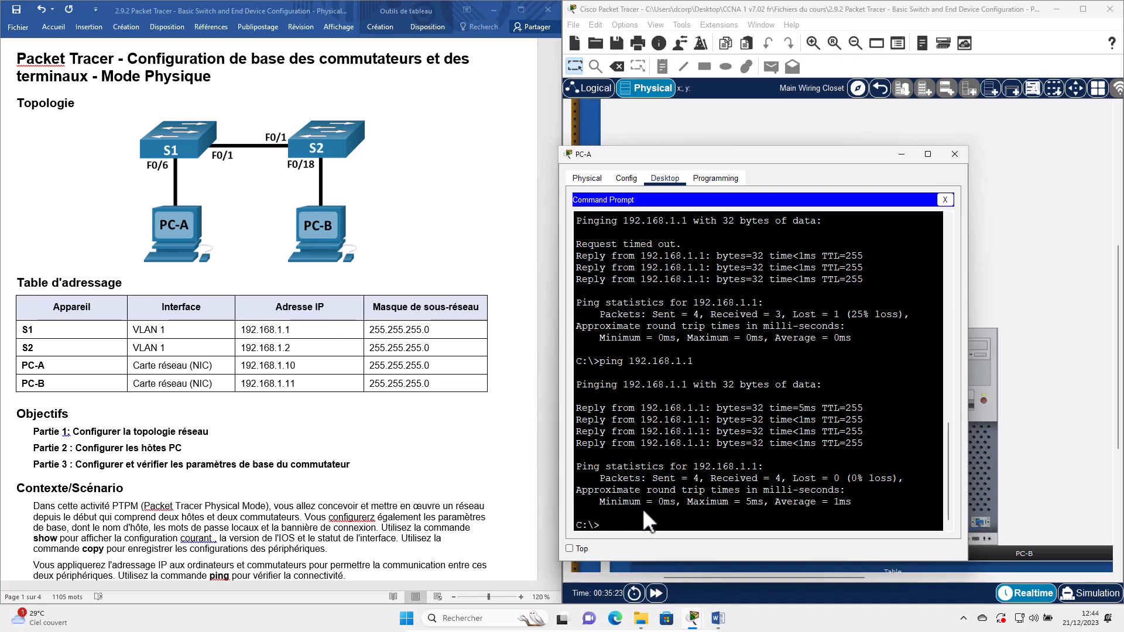
- Ping S2 at 192.168.1.2, verifying the address in the table, and rerun it
type("ping 192.168.1.2")
key("Return")
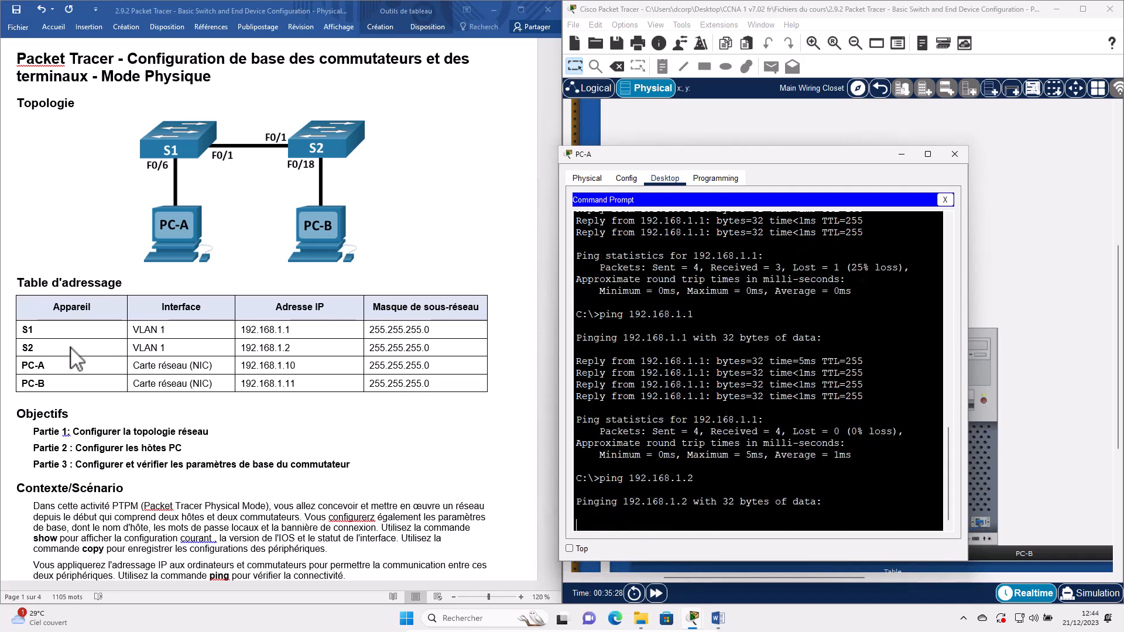
double_click(260, 346)
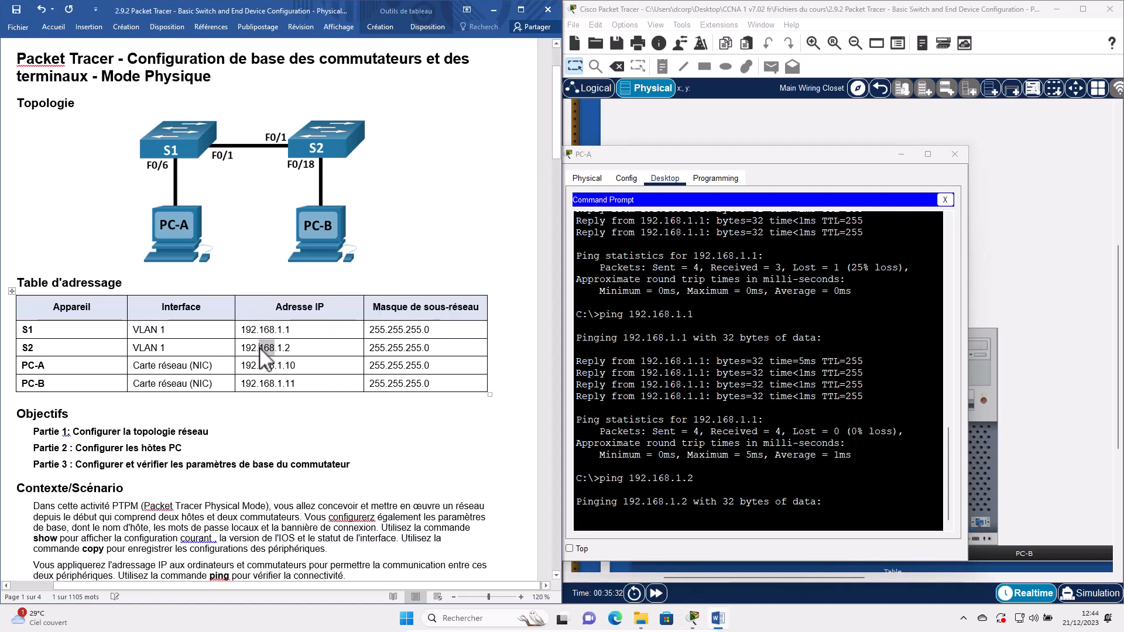
triple_click(259, 346)
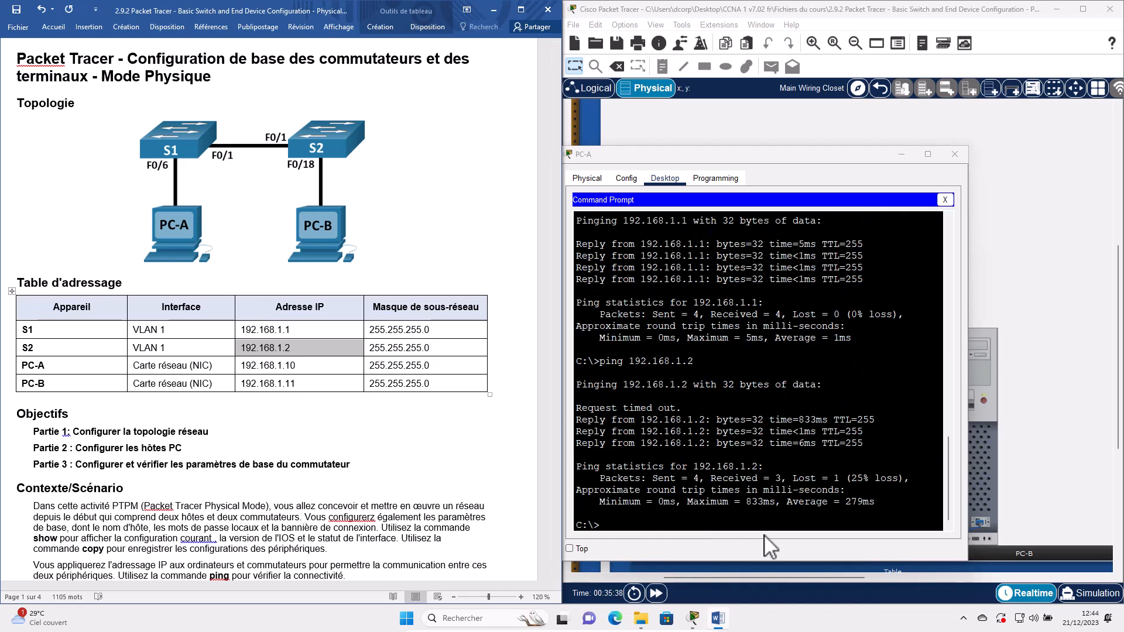
key("Up")
left_click(726, 522)
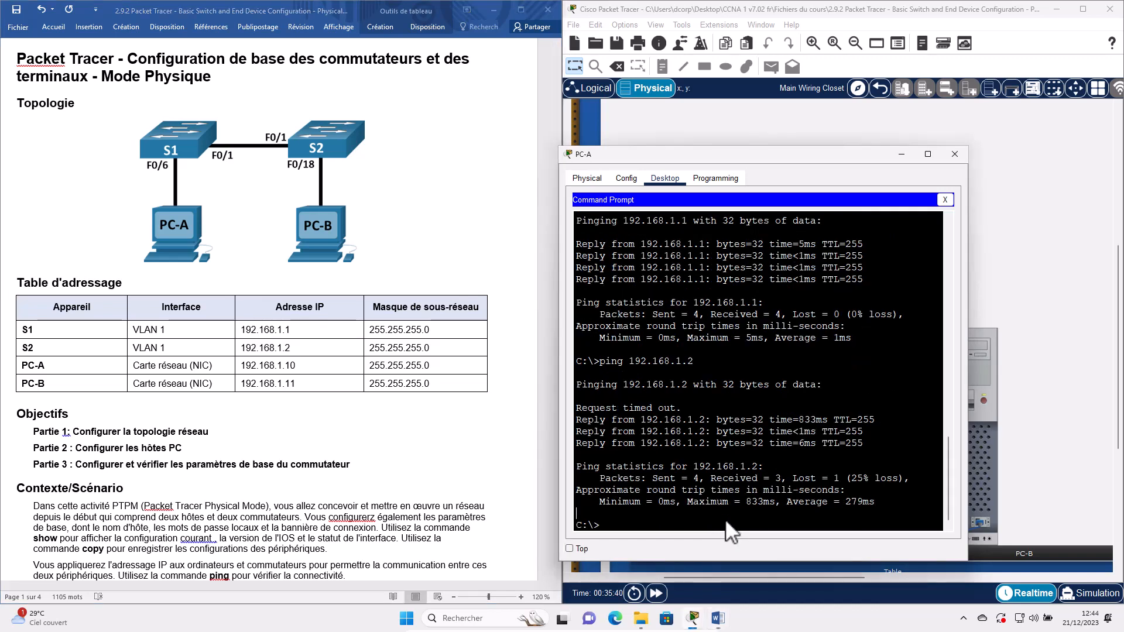
key("Up")
key("Return")
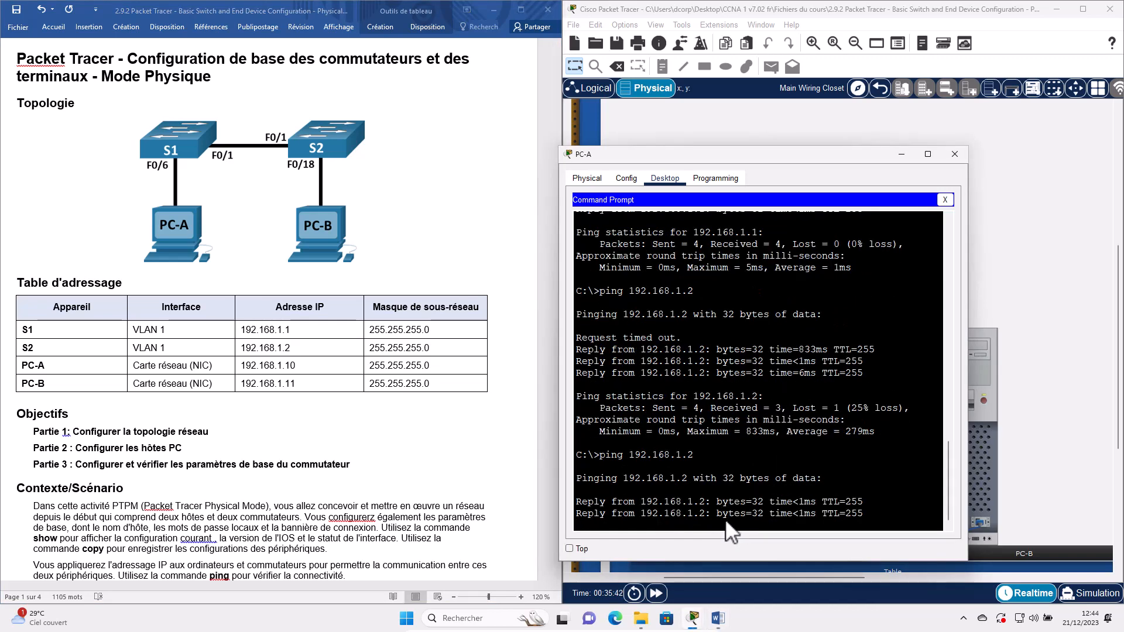
- Ping PC-B at 192.168.1.11 from PC-A
triple_click(293, 385)
left_click(660, 538)
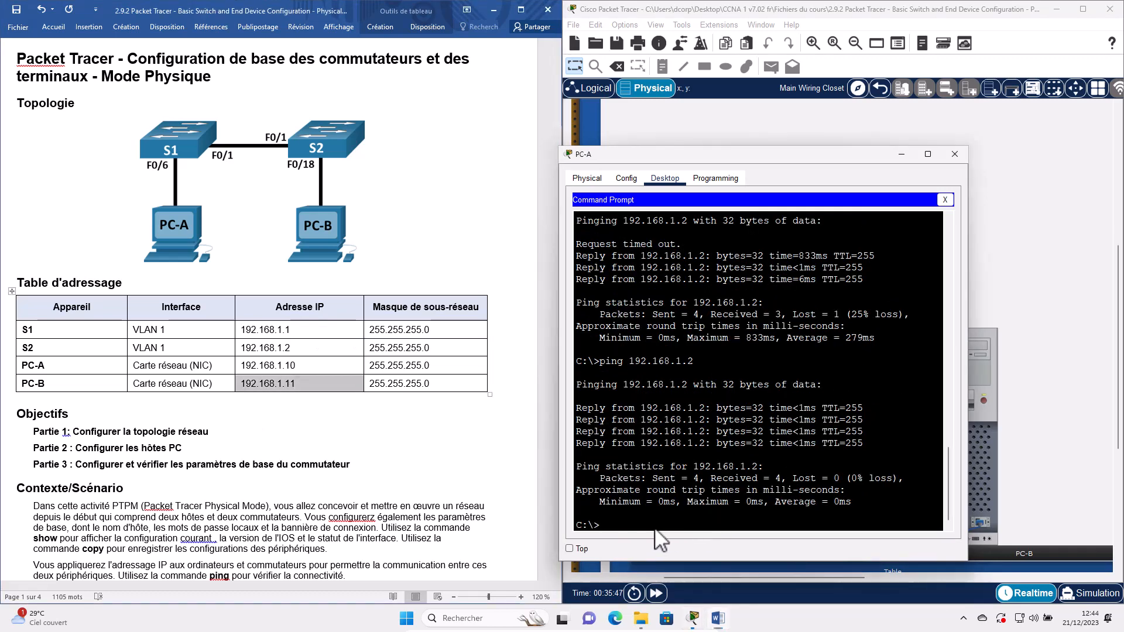
type("ping 192.168.1.")
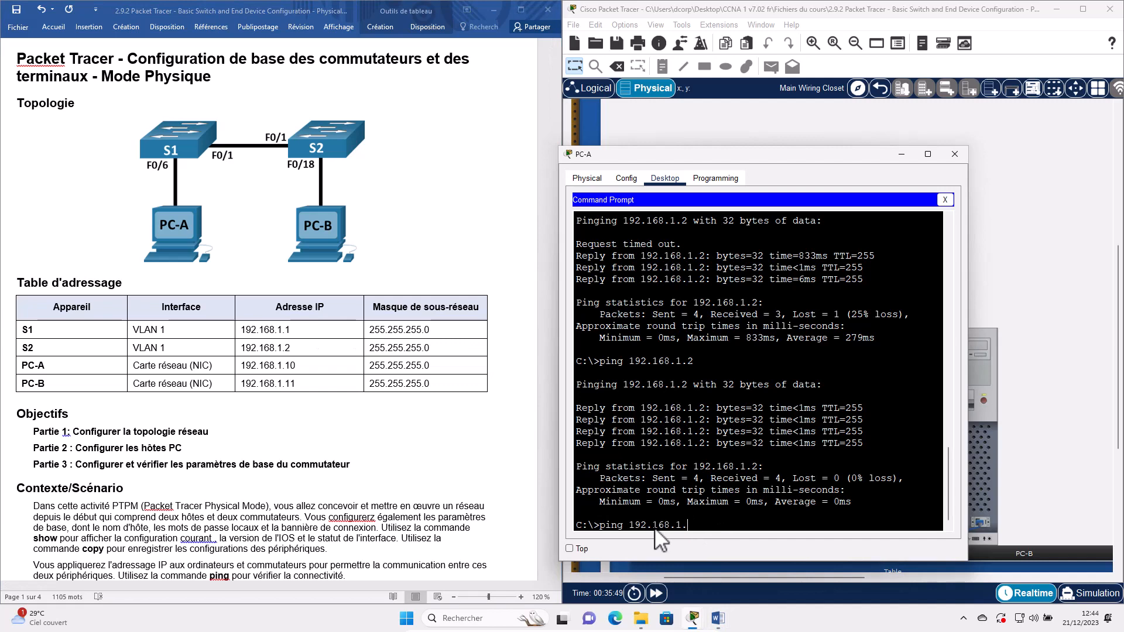
type("11")
key("Return")
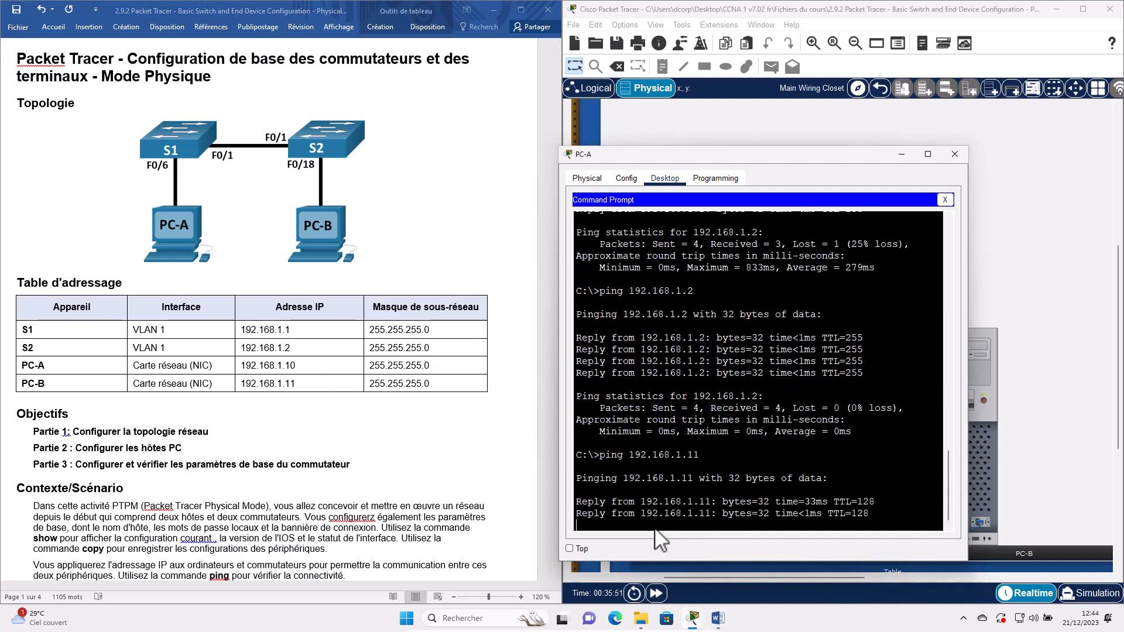
- Open PC-B's command prompt and ping S1 at 192.168.1.1 twice
left_click(900, 156)
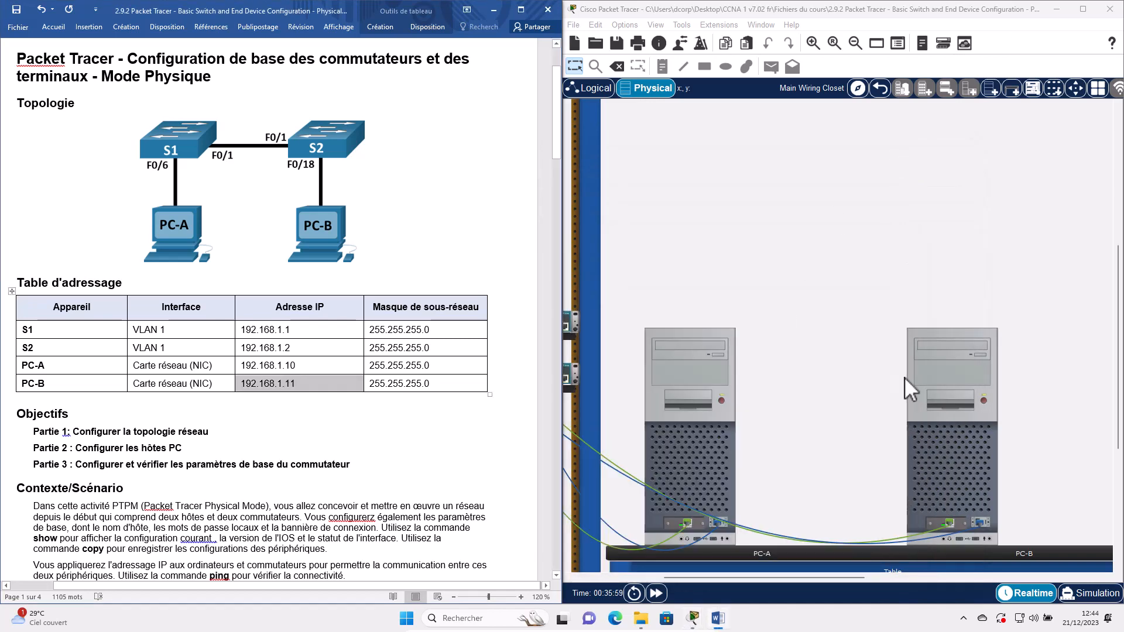
left_click(949, 468)
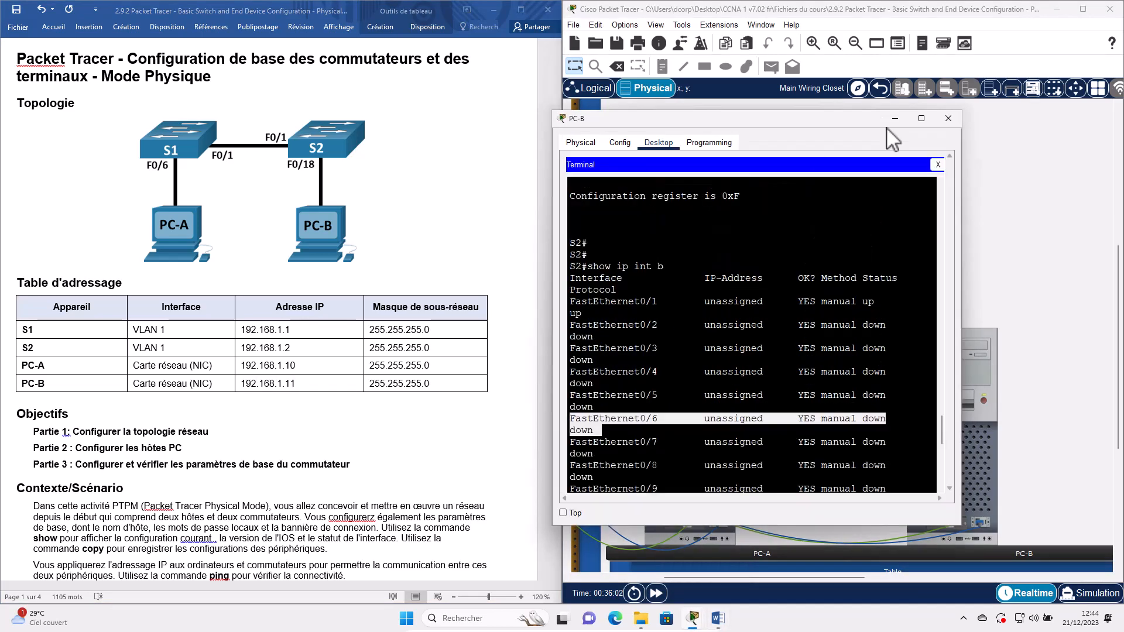
left_click(937, 165)
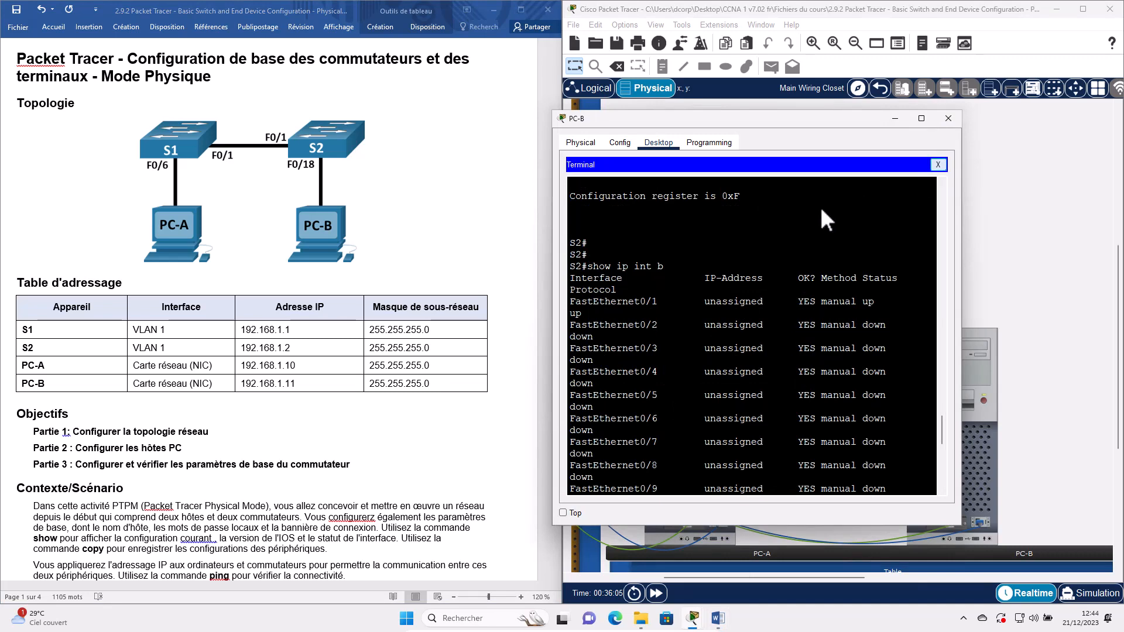
left_click(827, 196)
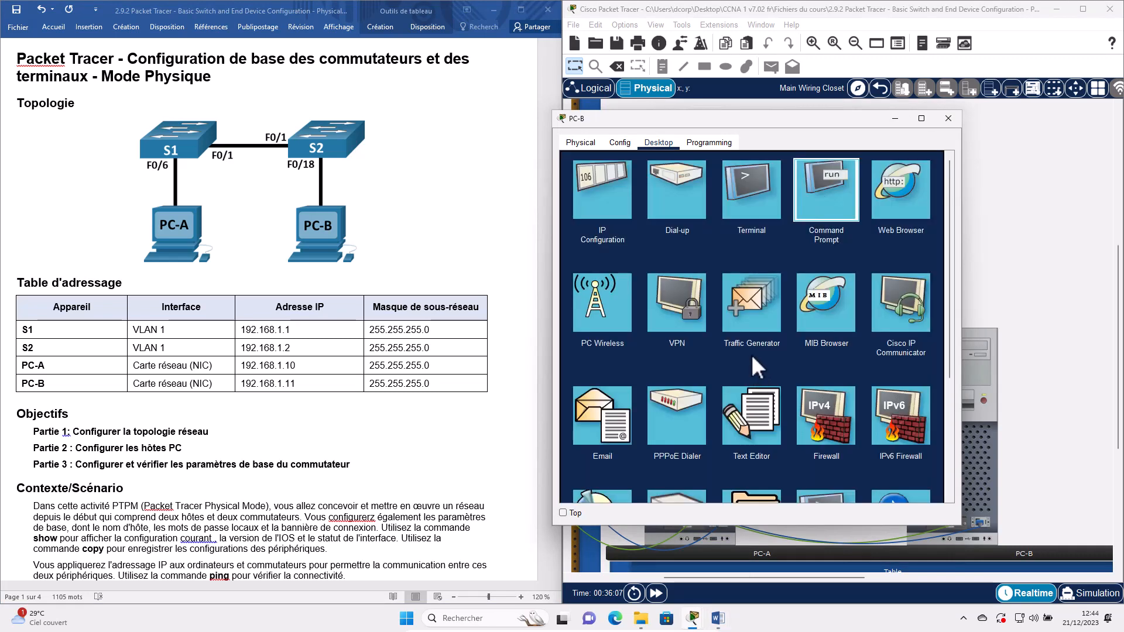
type("ping")
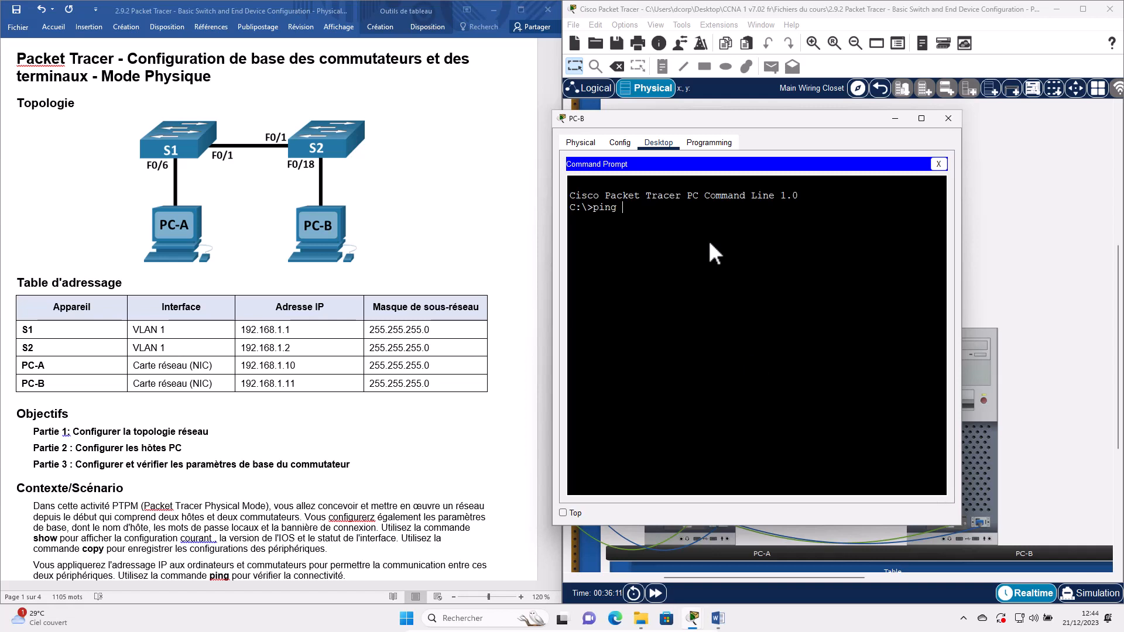
type(" 192.168.1.1")
key("Return")
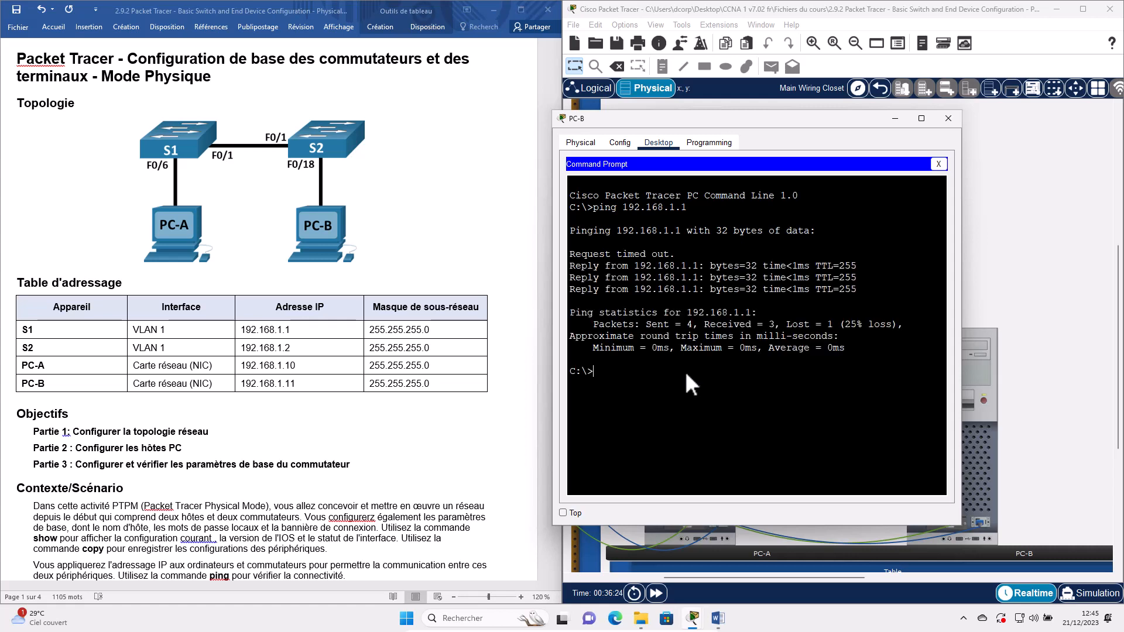
key("Up")
key("Return")
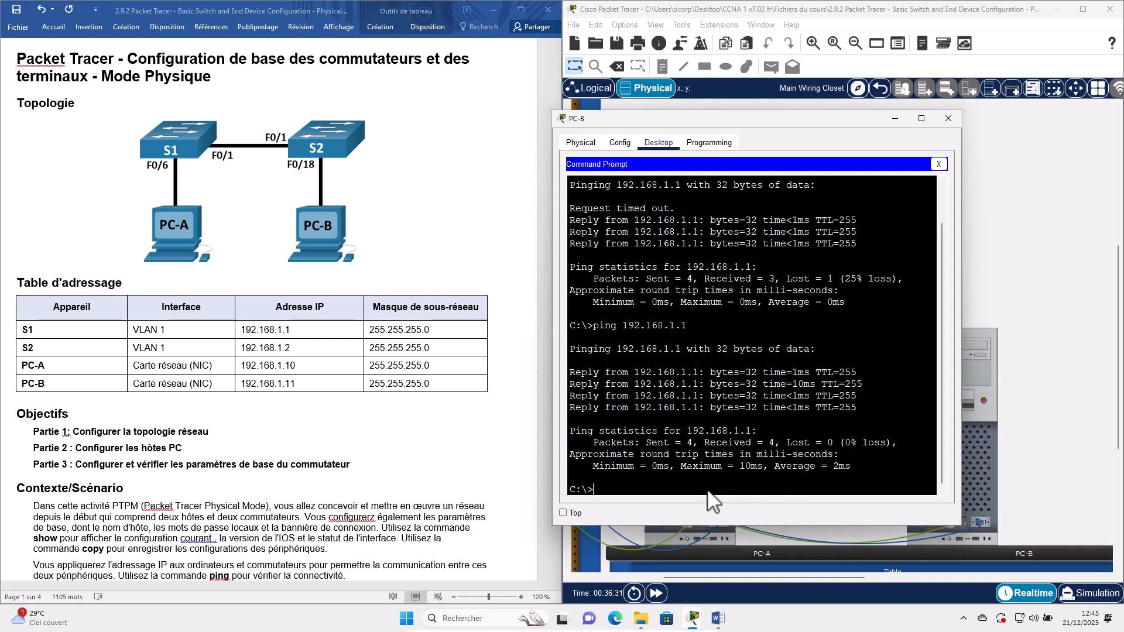
- Ping S2 at 192.168.1.2 twice from PC-B
key("Up")
key("BackSpace")
type("2.168.1.2")
key("Return")
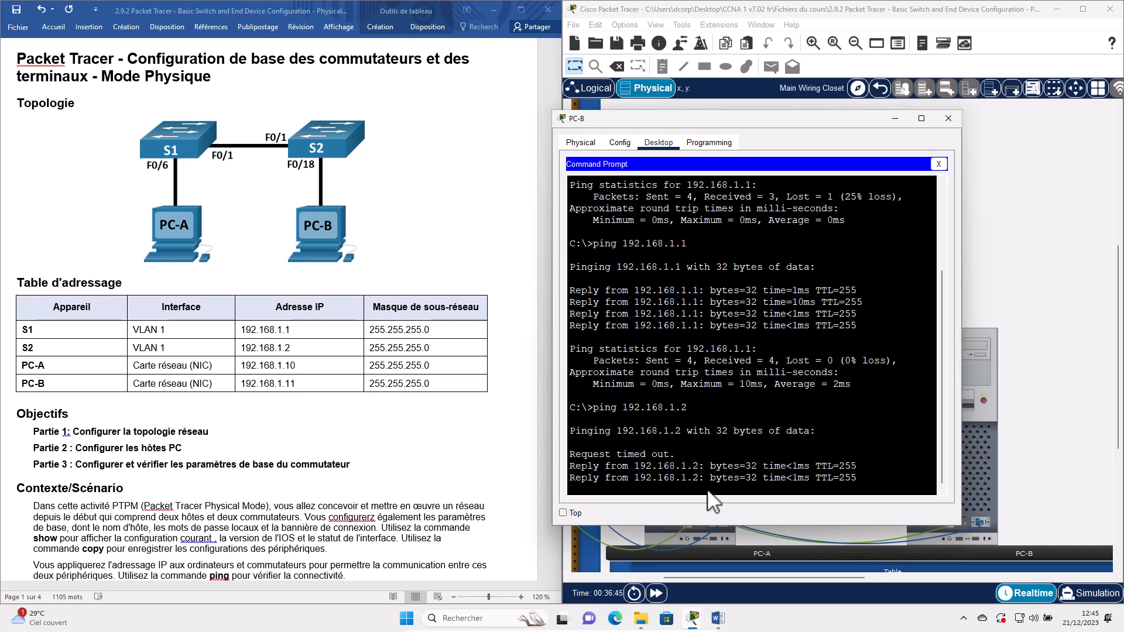
key("Up")
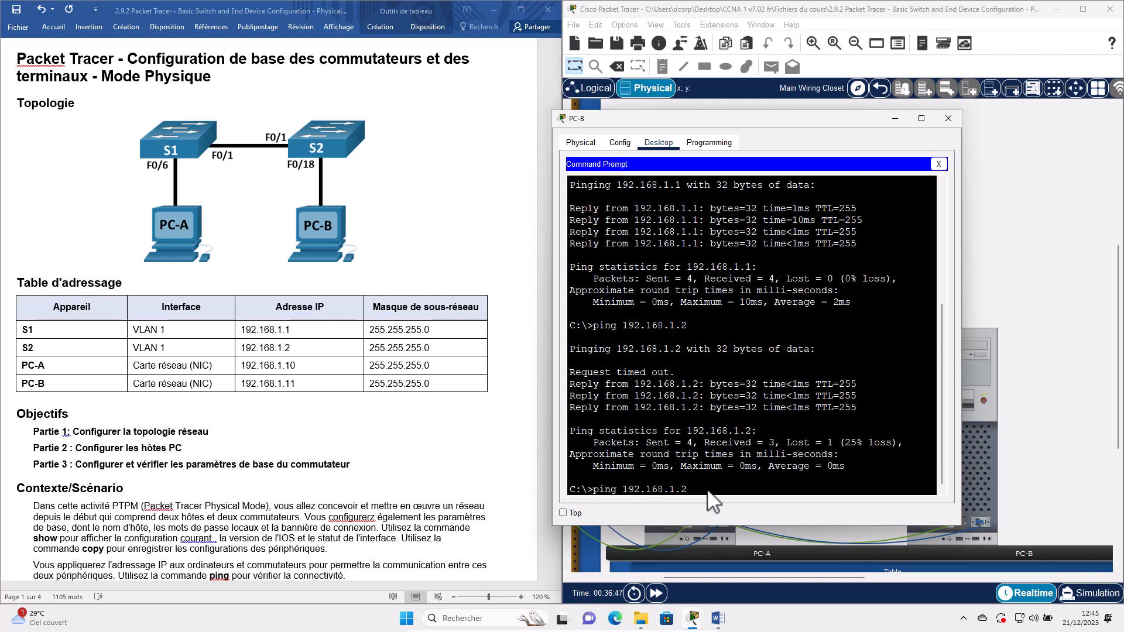
key("Return")
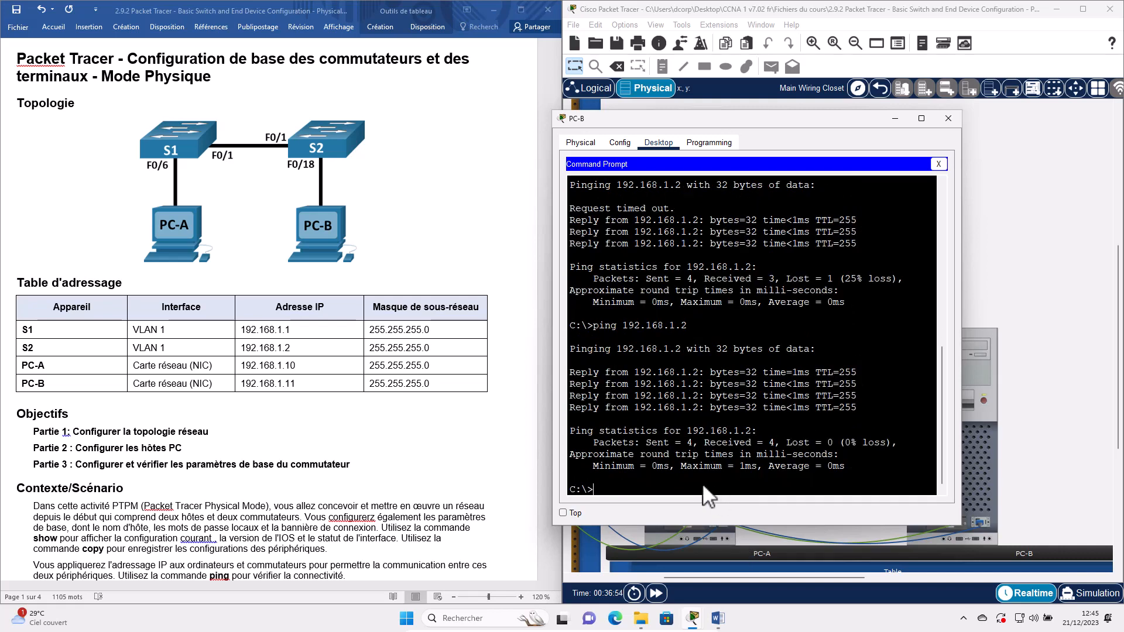
- Ping PC-A at 192.168.1.10 from PC-B
key("Up")
key("BackSpace")
type("2")
key("BackSpace")
type("10")
key("Return")
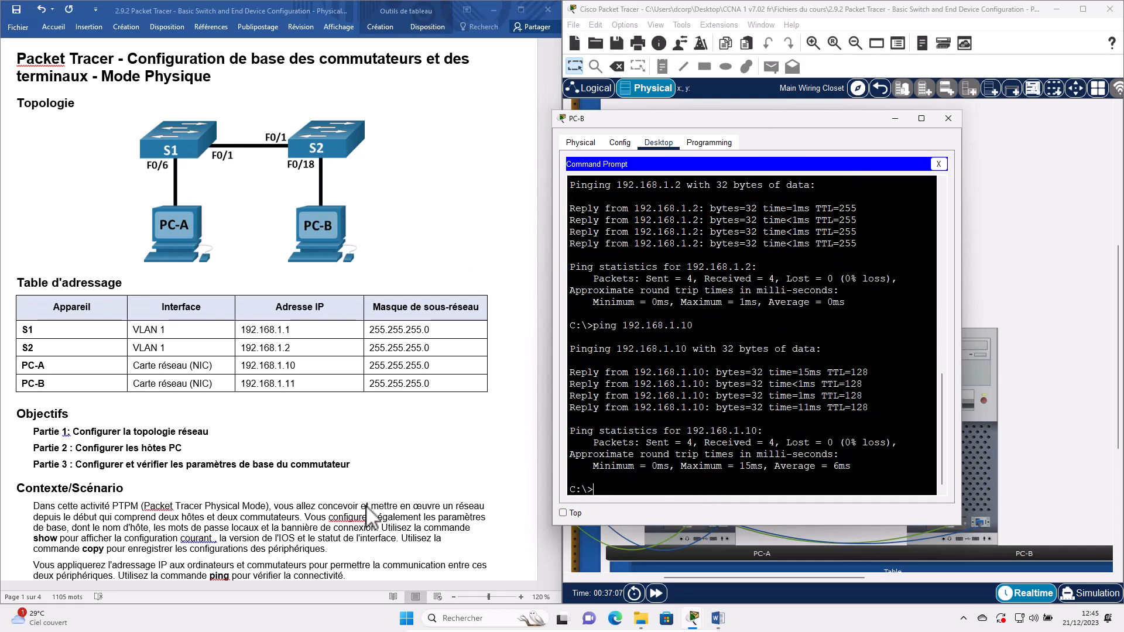
- Open PC-B's Terminal console to switch S2 with default serial settings and get a prompt
scroll(364, 514, "down", 15)
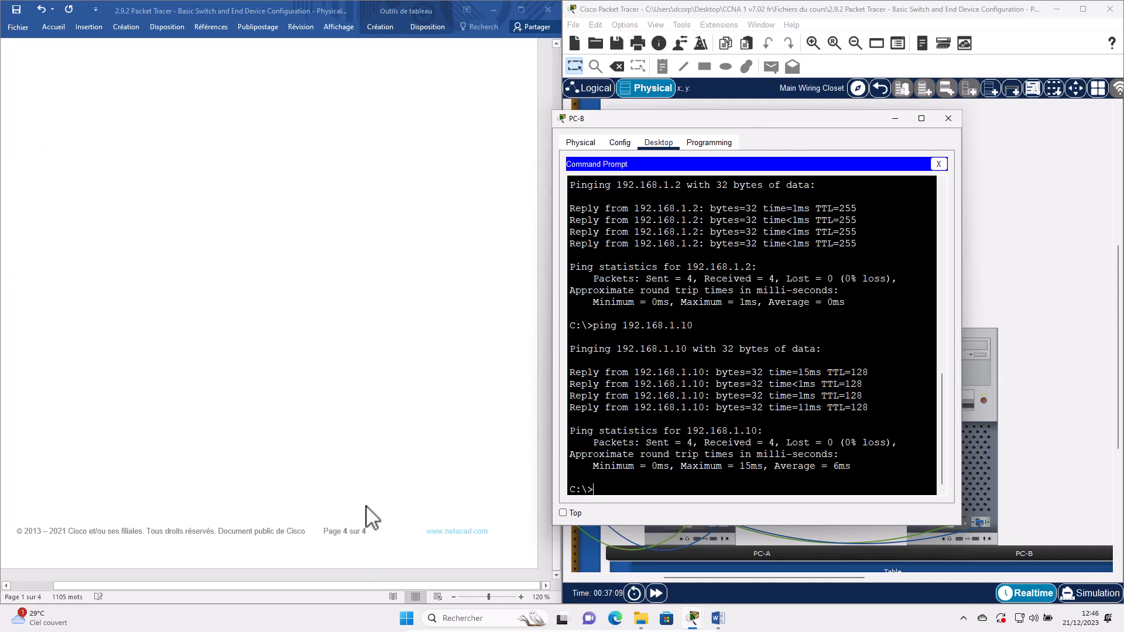
scroll(365, 514, "down", 10)
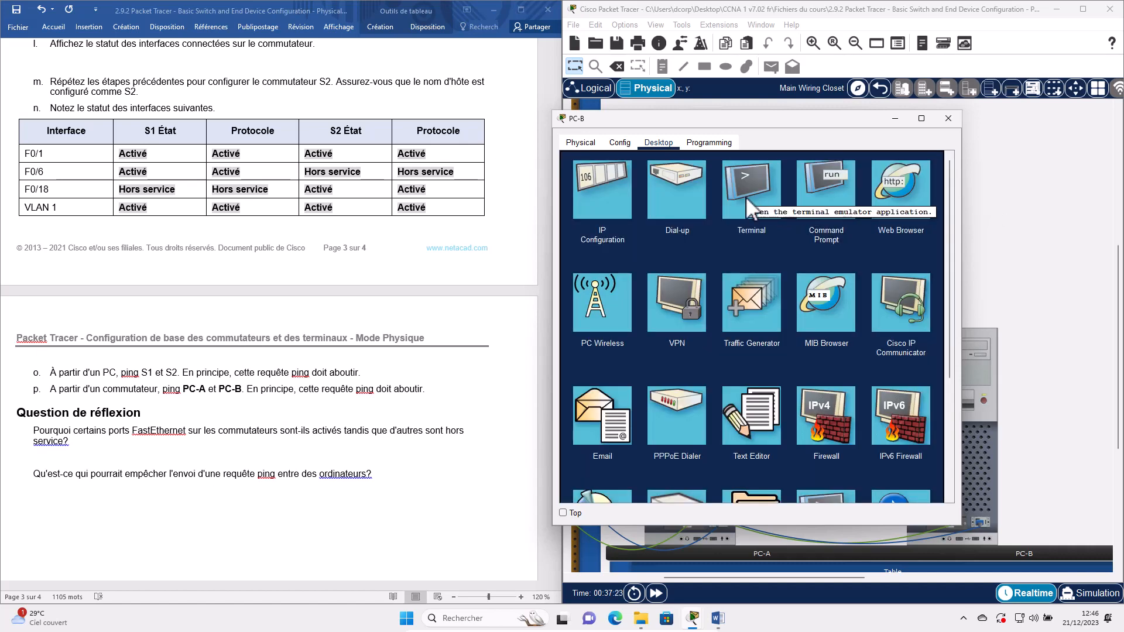
left_click(745, 196)
left_click(919, 282)
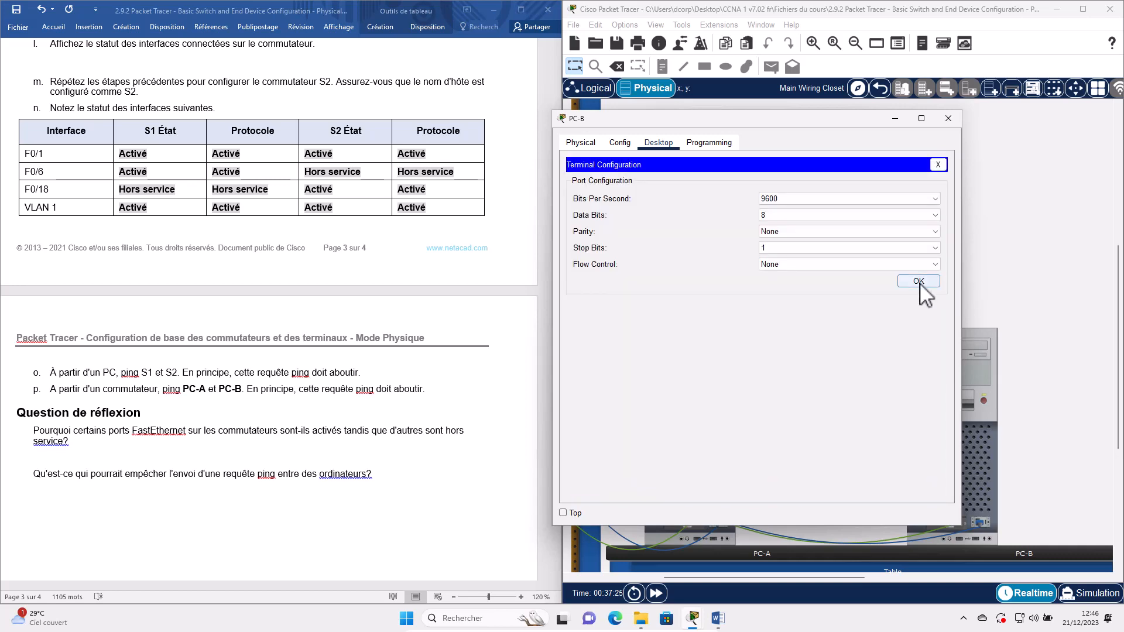
key("Return")
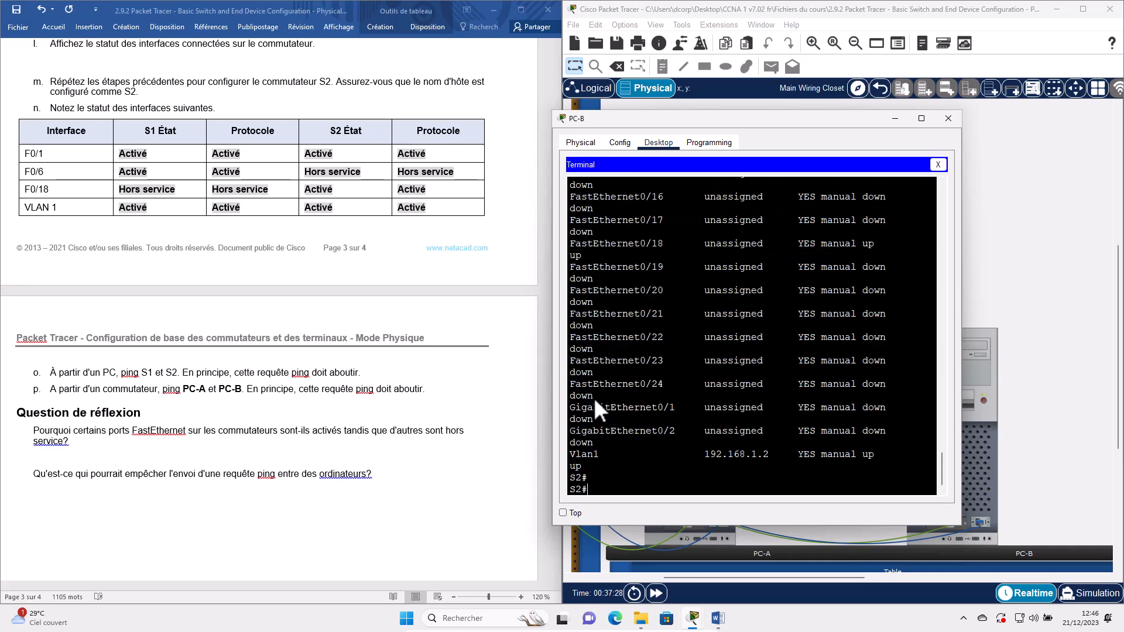
- From S2, ping PC-A at 192.168.1.10 and PC-B at 192.168.1.11
type("ping")
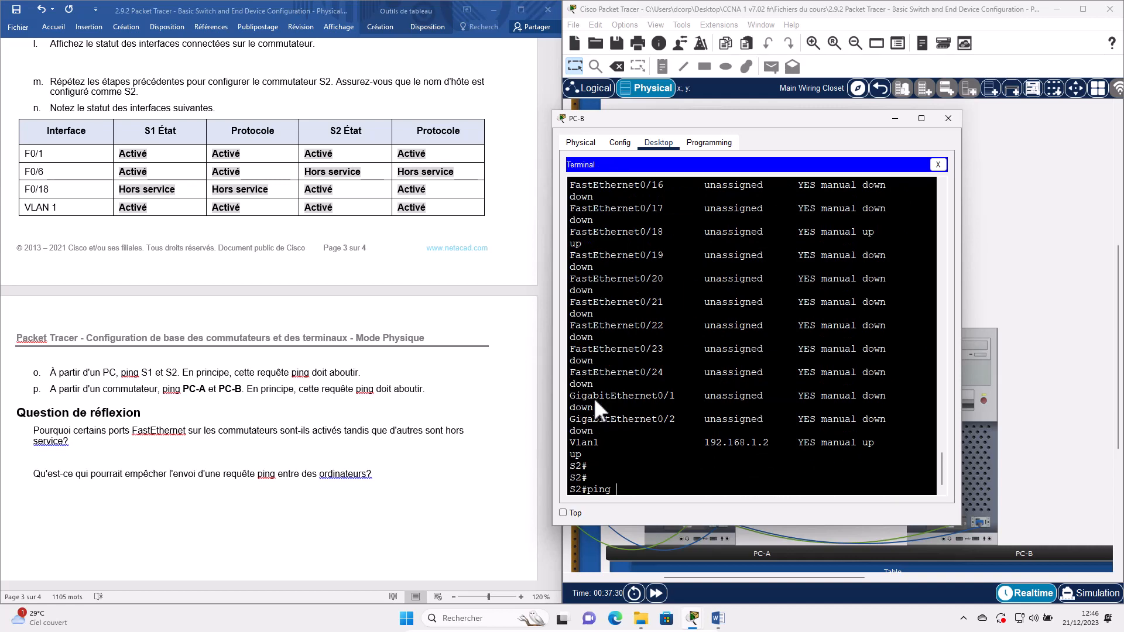
type(" 192.168.1.10")
key("Return")
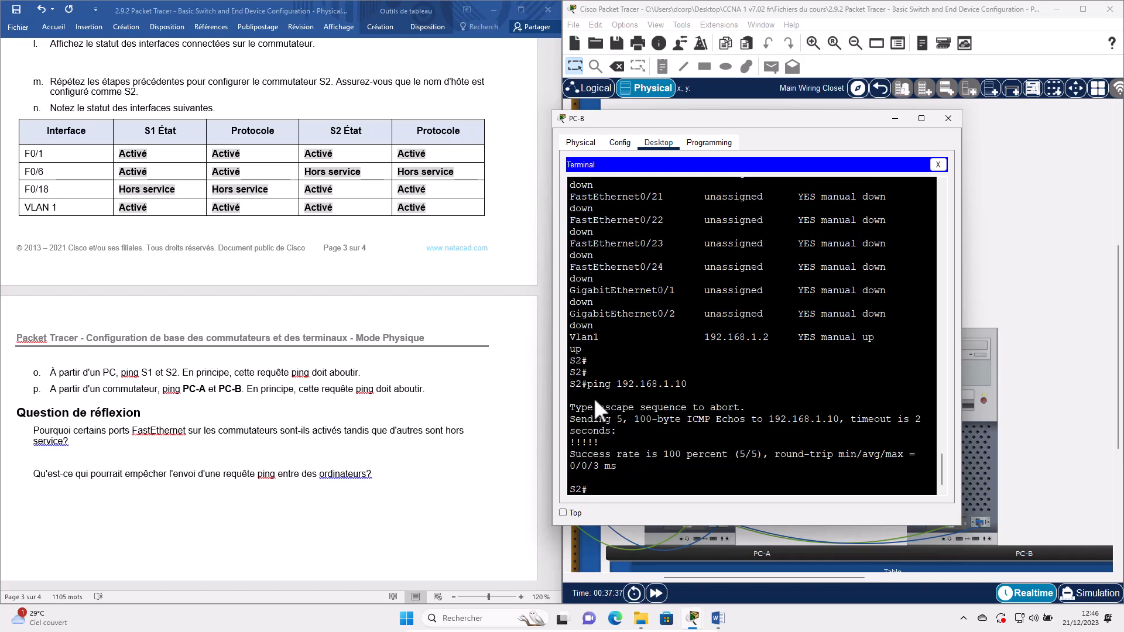
key("Up")
key("BackSpace")
type("192.168.1.11")
key("Return")
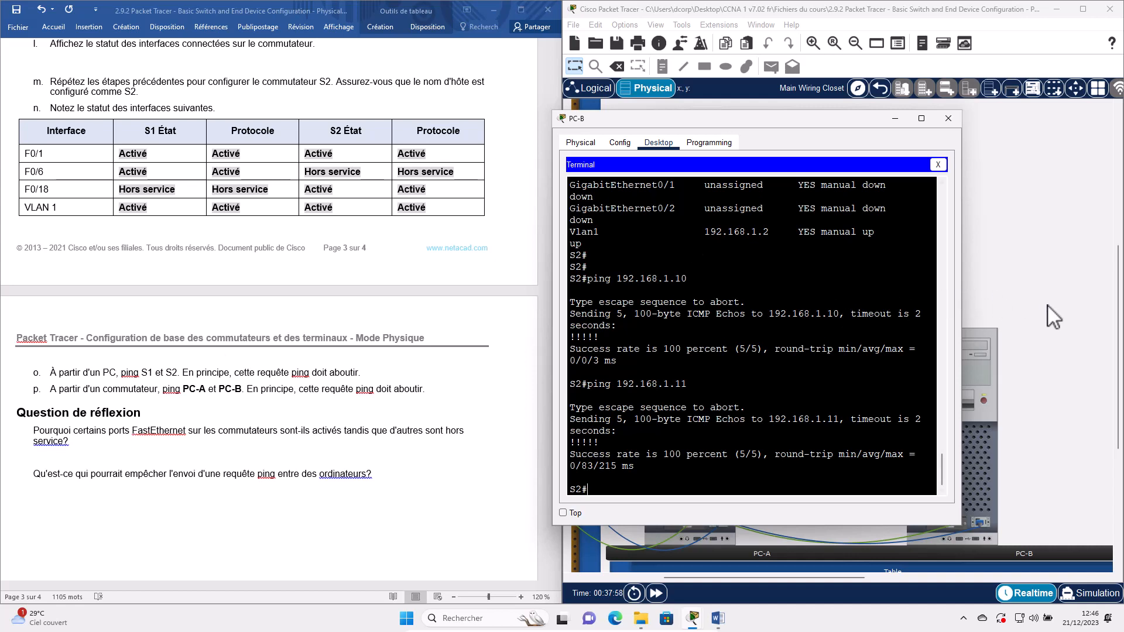
left_click_drag(1048, 305, 1052, 305)
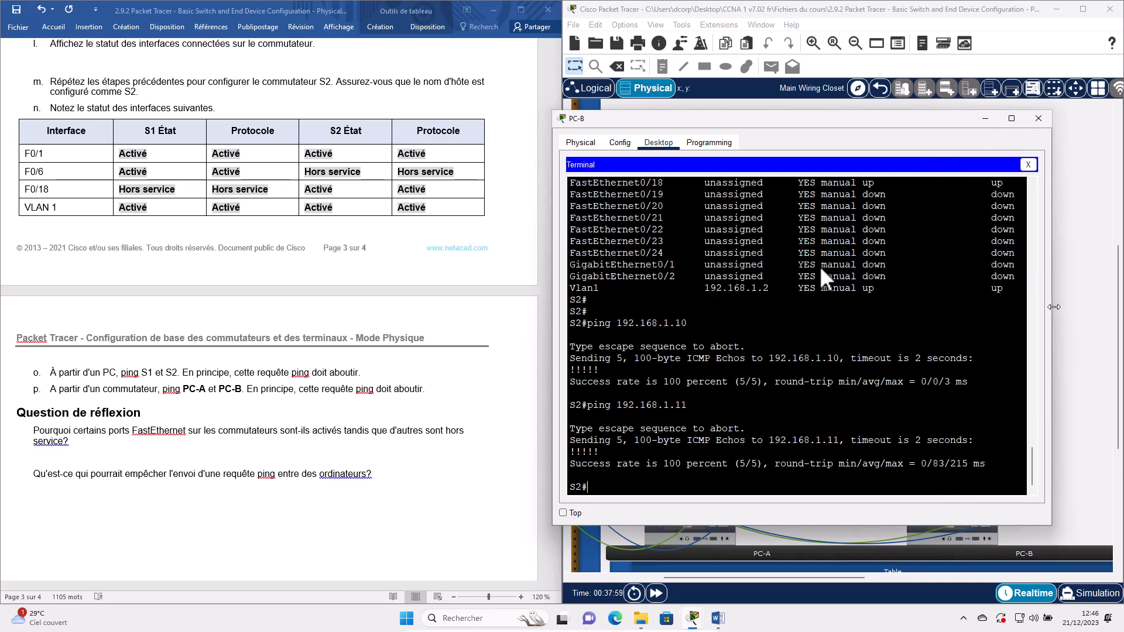